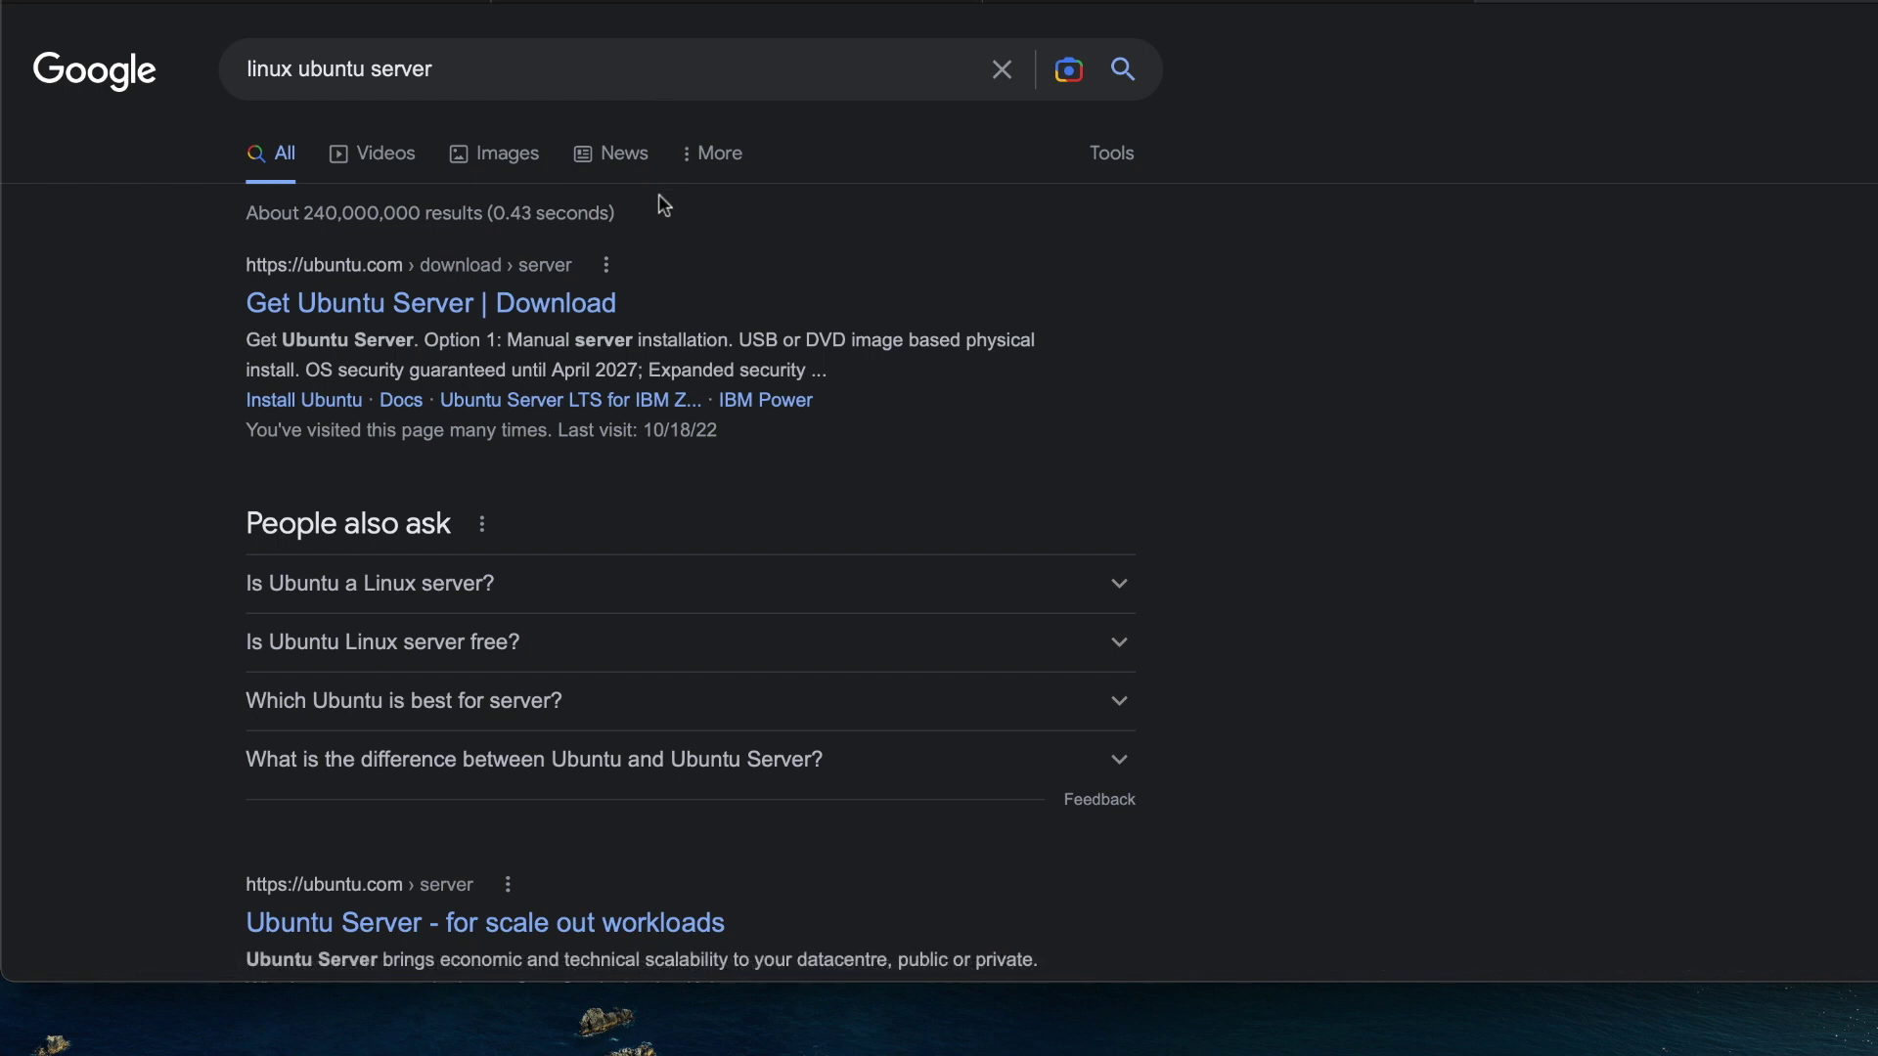
Step: Start the Ubuntu Server 22.04.1 LTS ISO download from ubuntu.com, then stop it
left_click(442, 296)
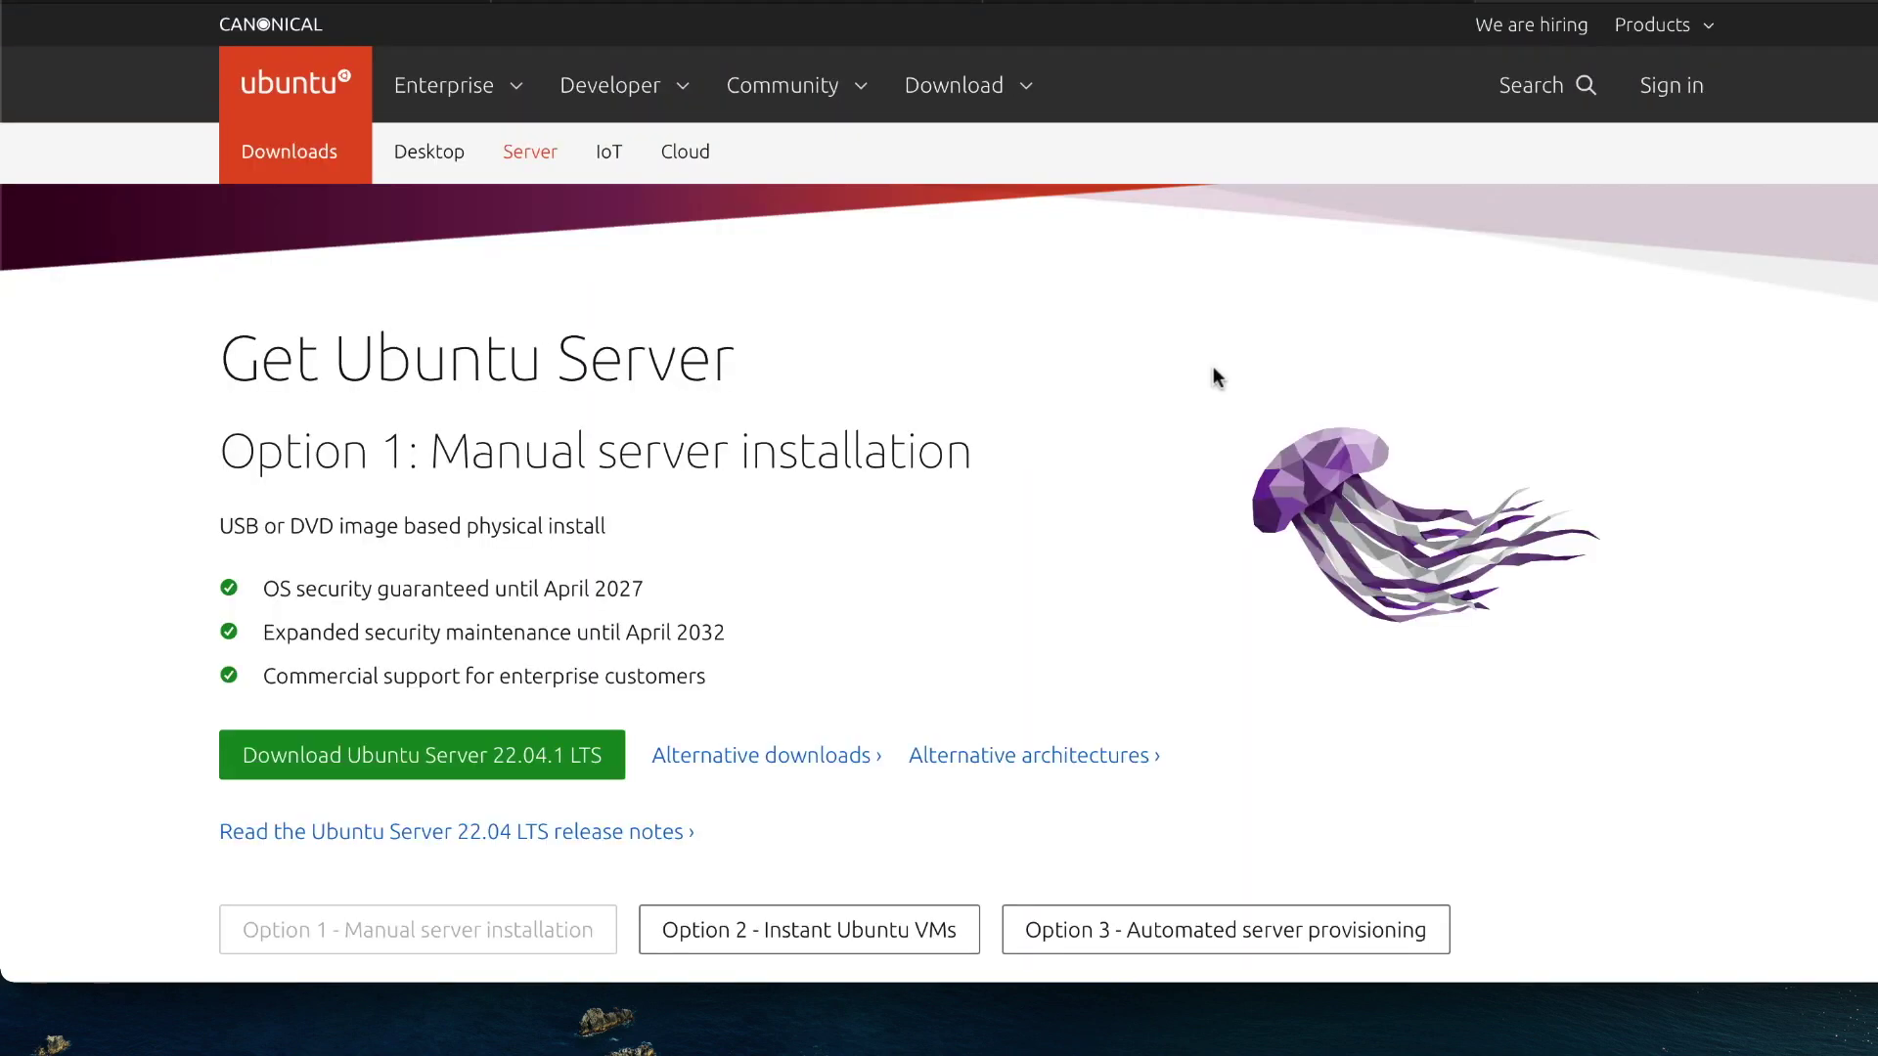
left_click(503, 775)
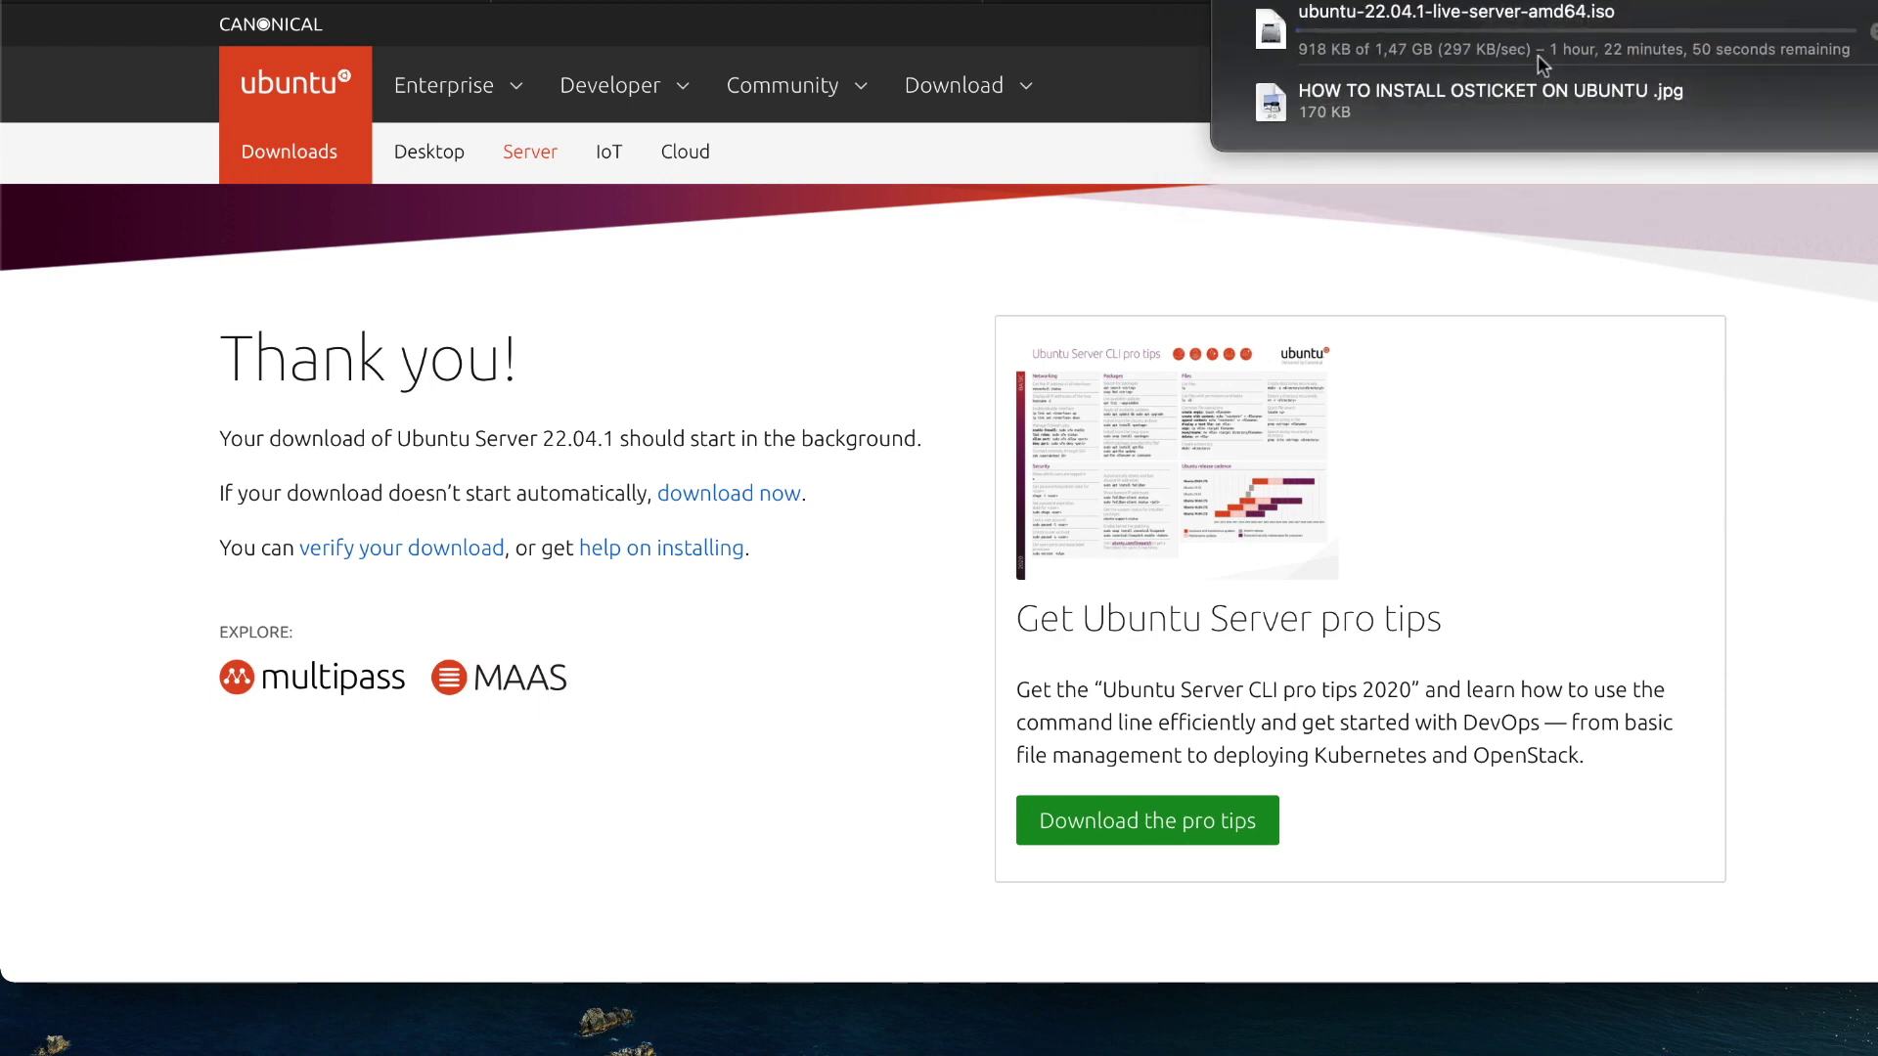
left_click(1871, 30)
key("Escape")
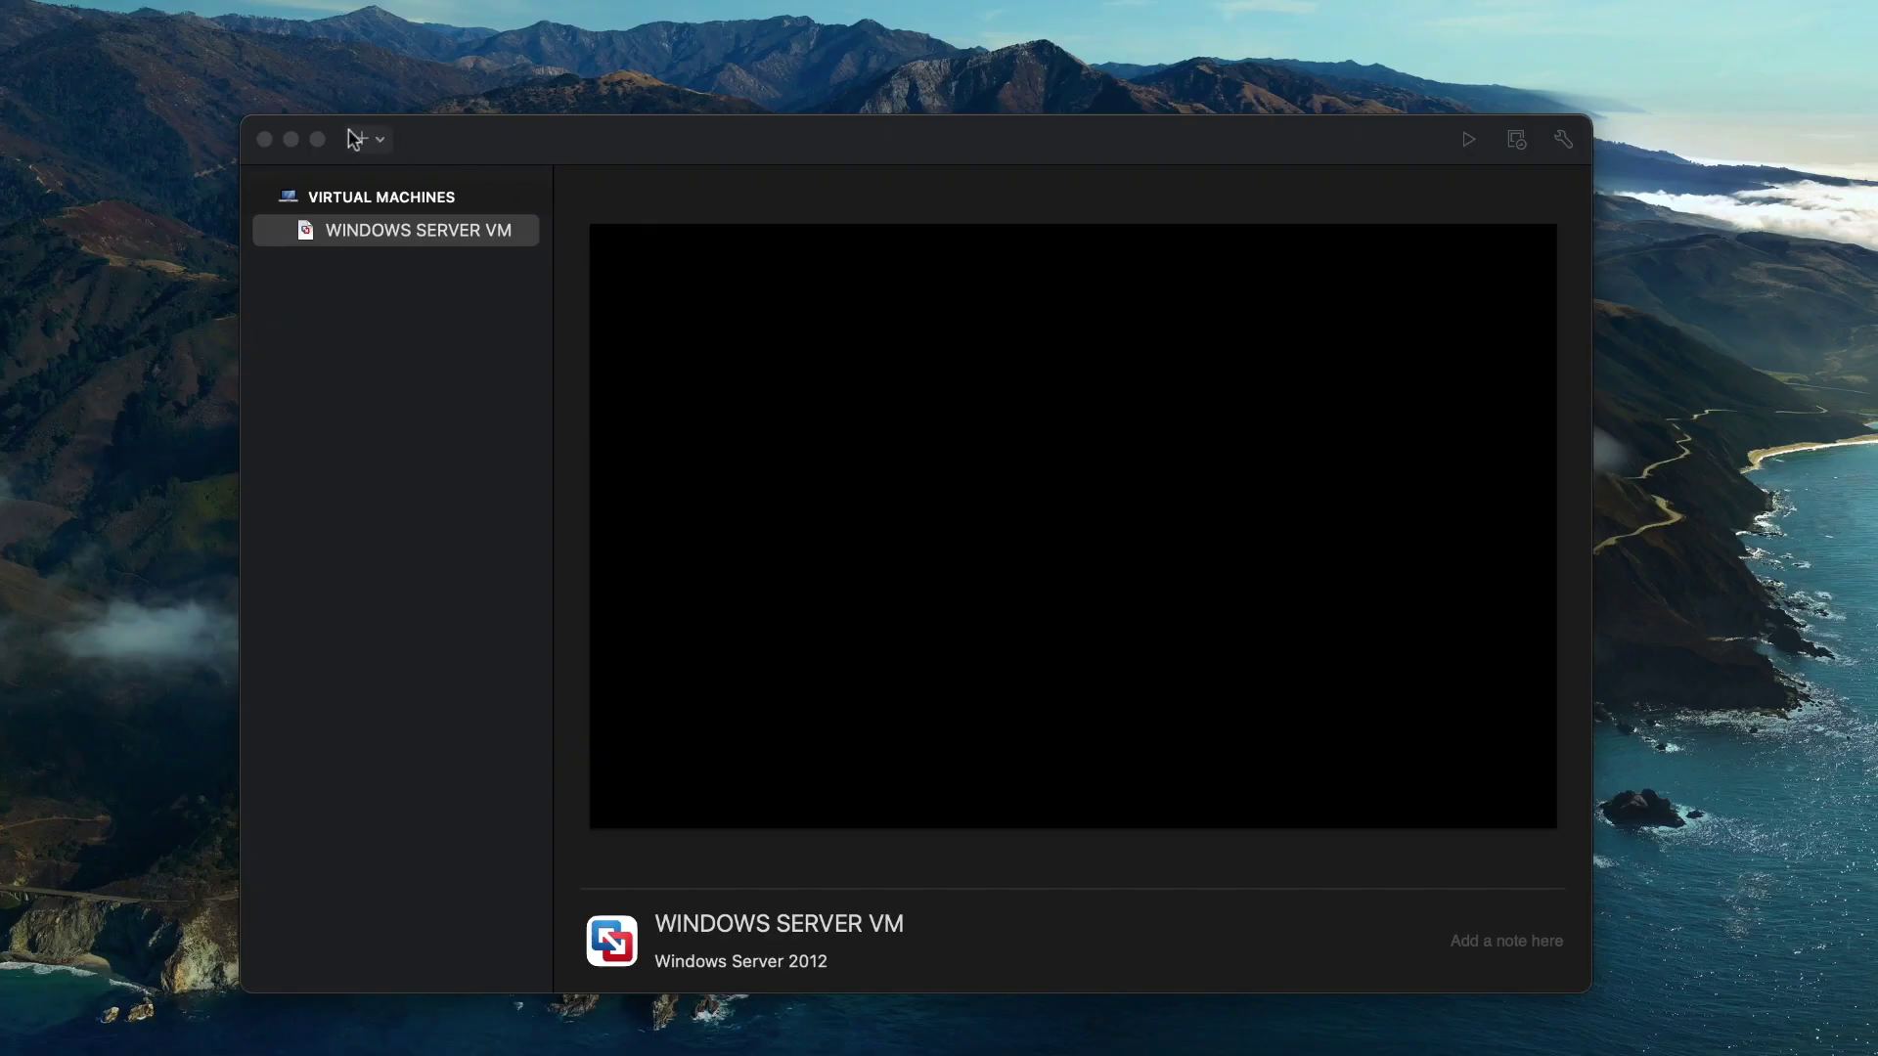
Step: Start a new virtual machine from ubuntu-22.04.1-live-server-amd64.iso in the Documents/SOFTWARES folder
left_click(369, 140)
left_click(418, 180)
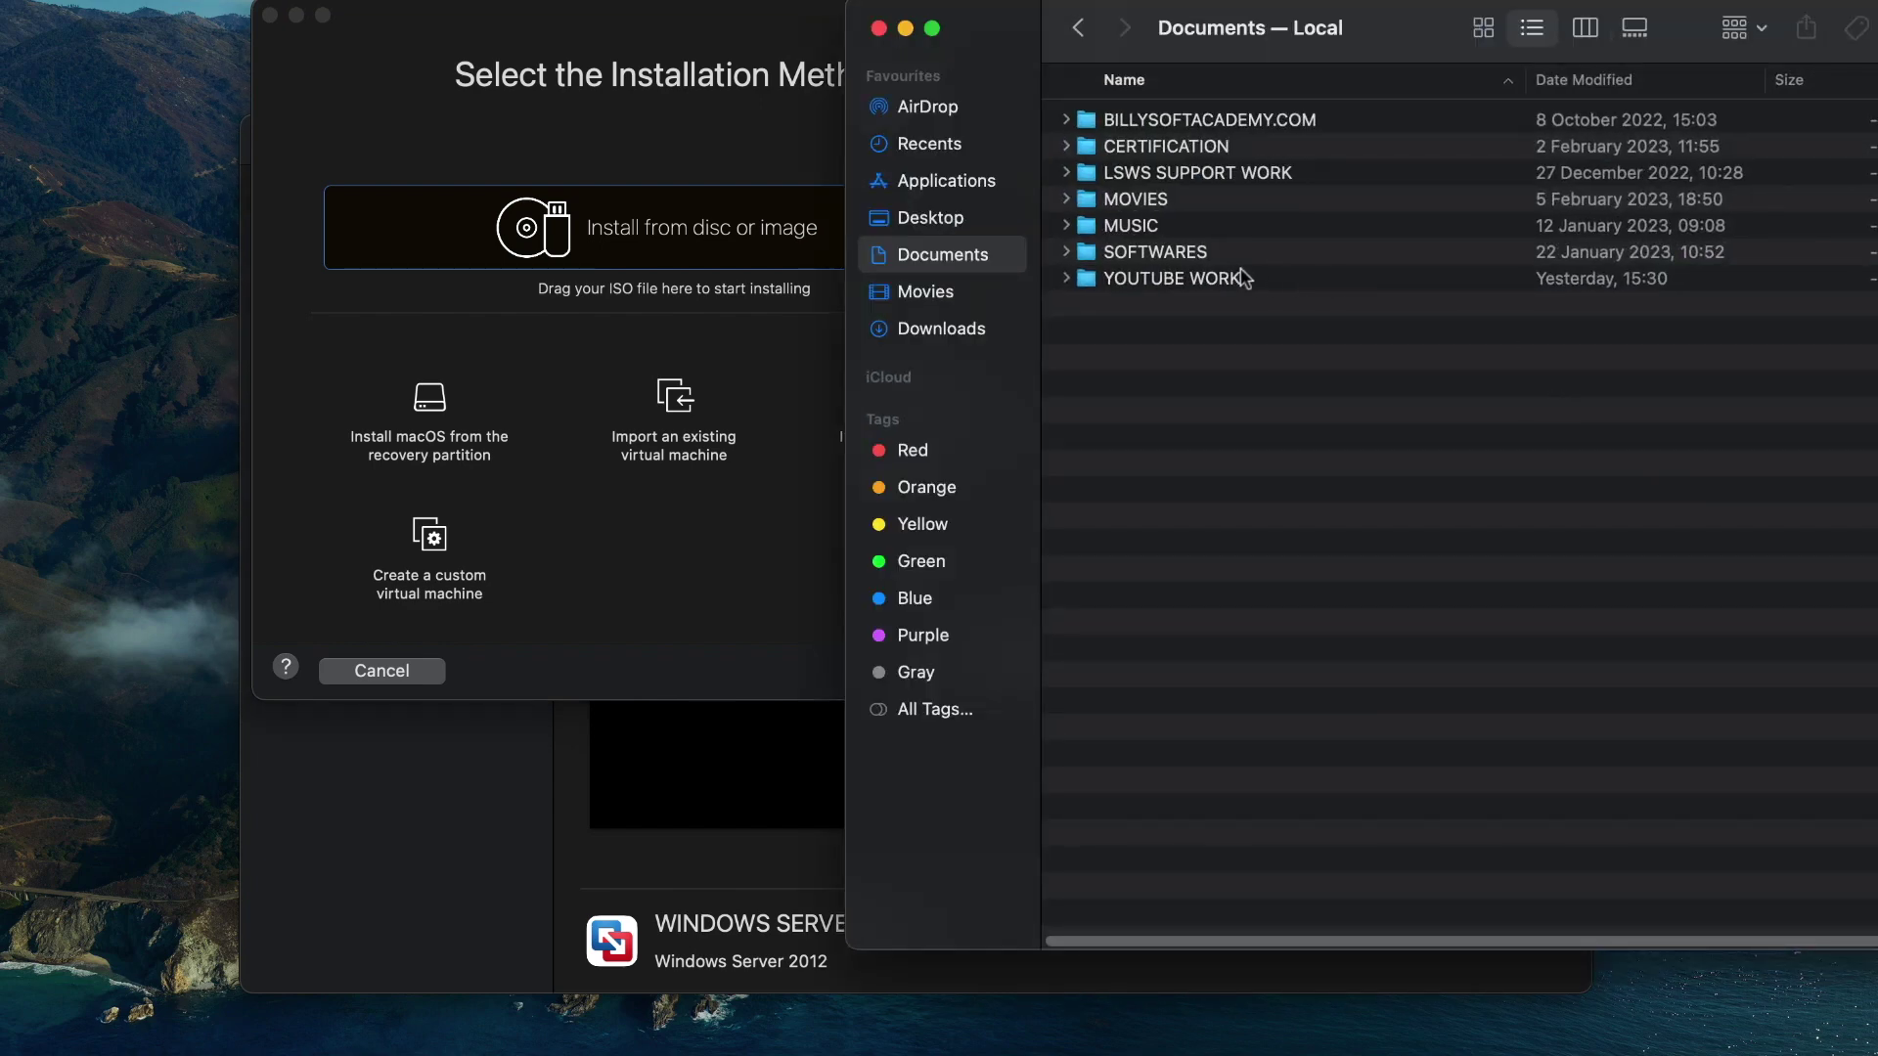
double_click(1208, 252)
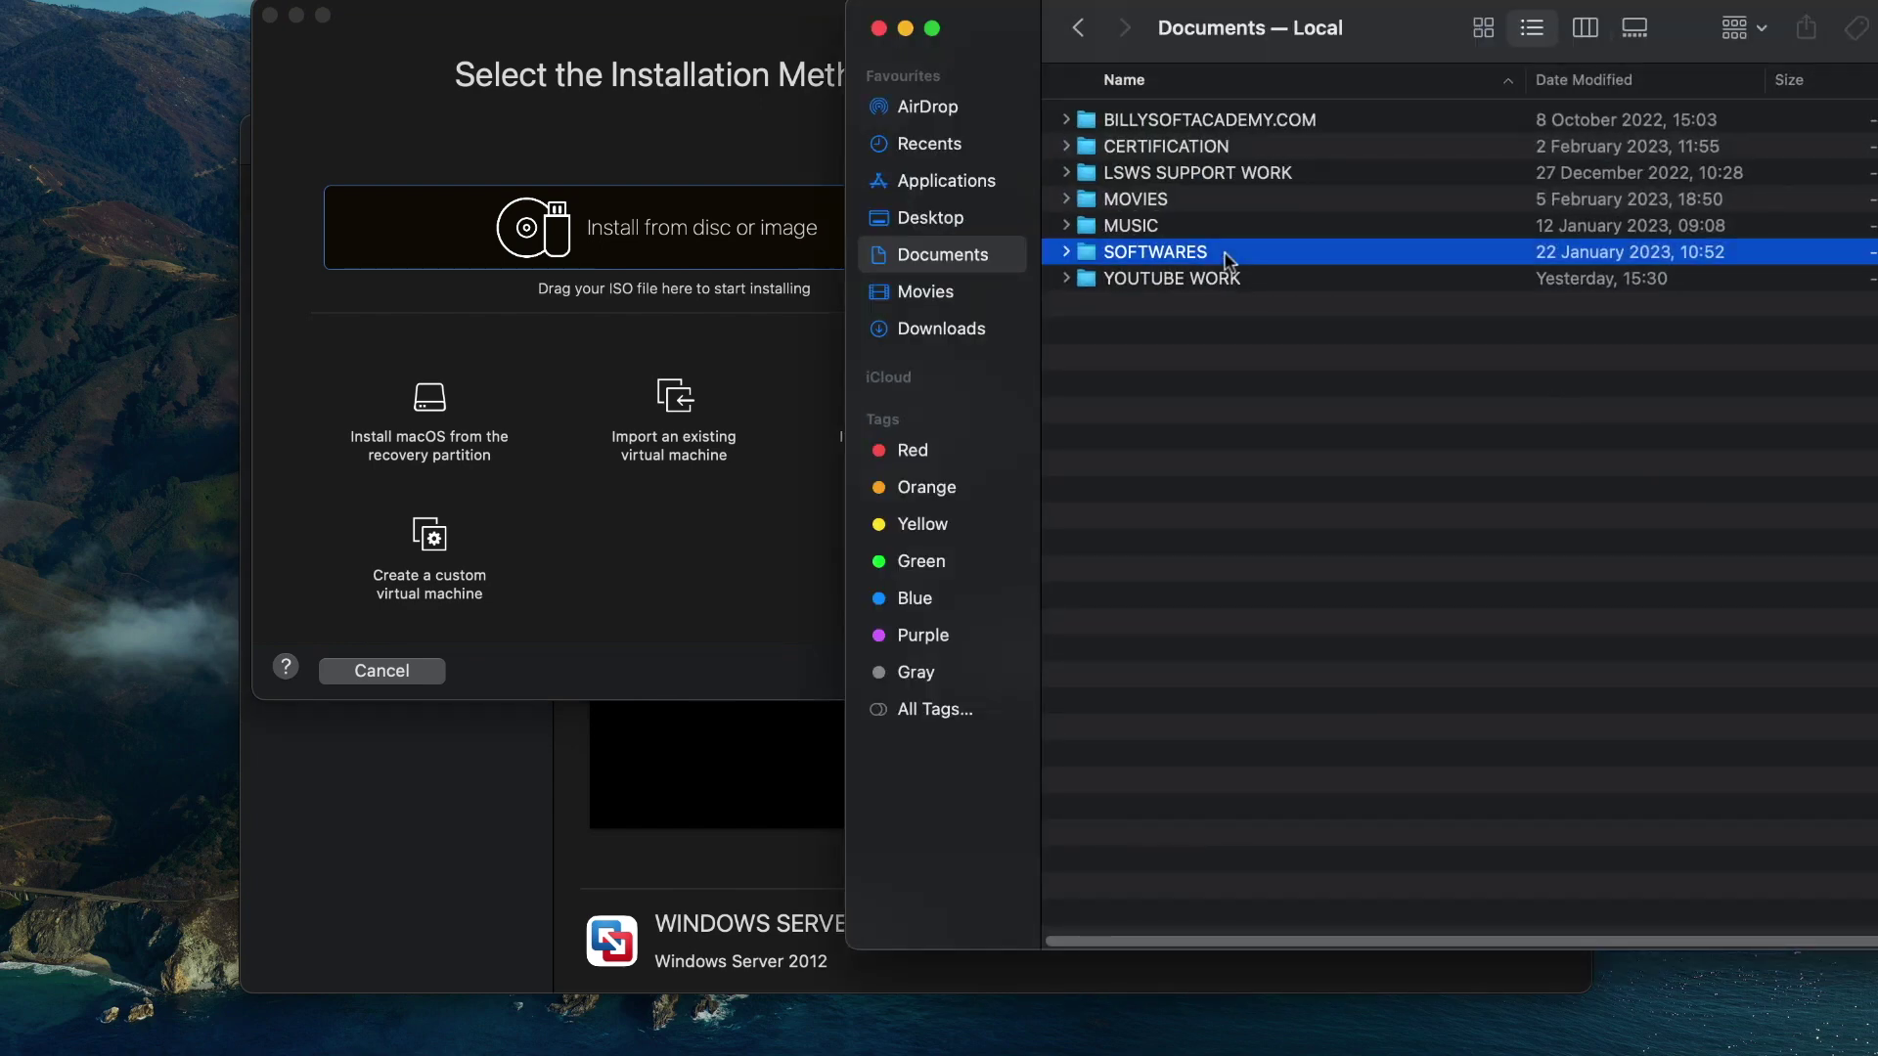
left_click(1201, 442)
left_click_drag(1275, 445, 645, 223)
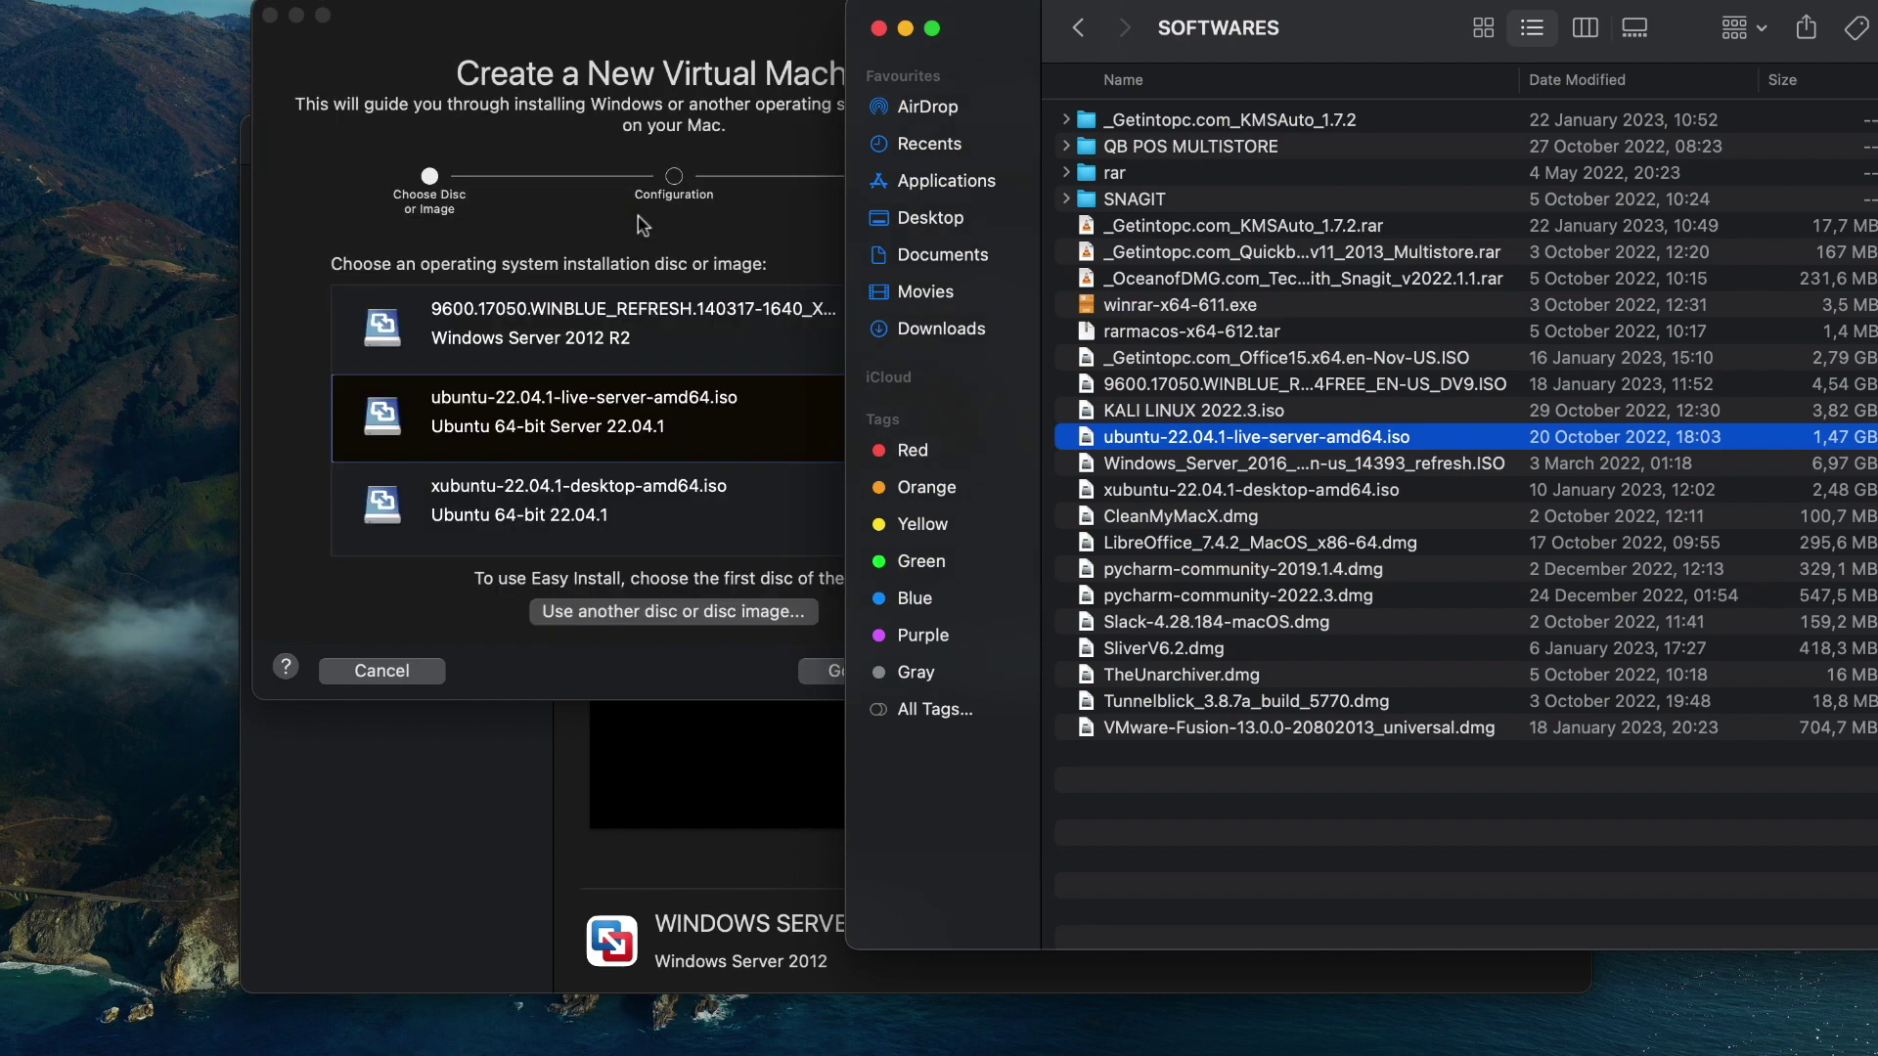
left_click(904, 29)
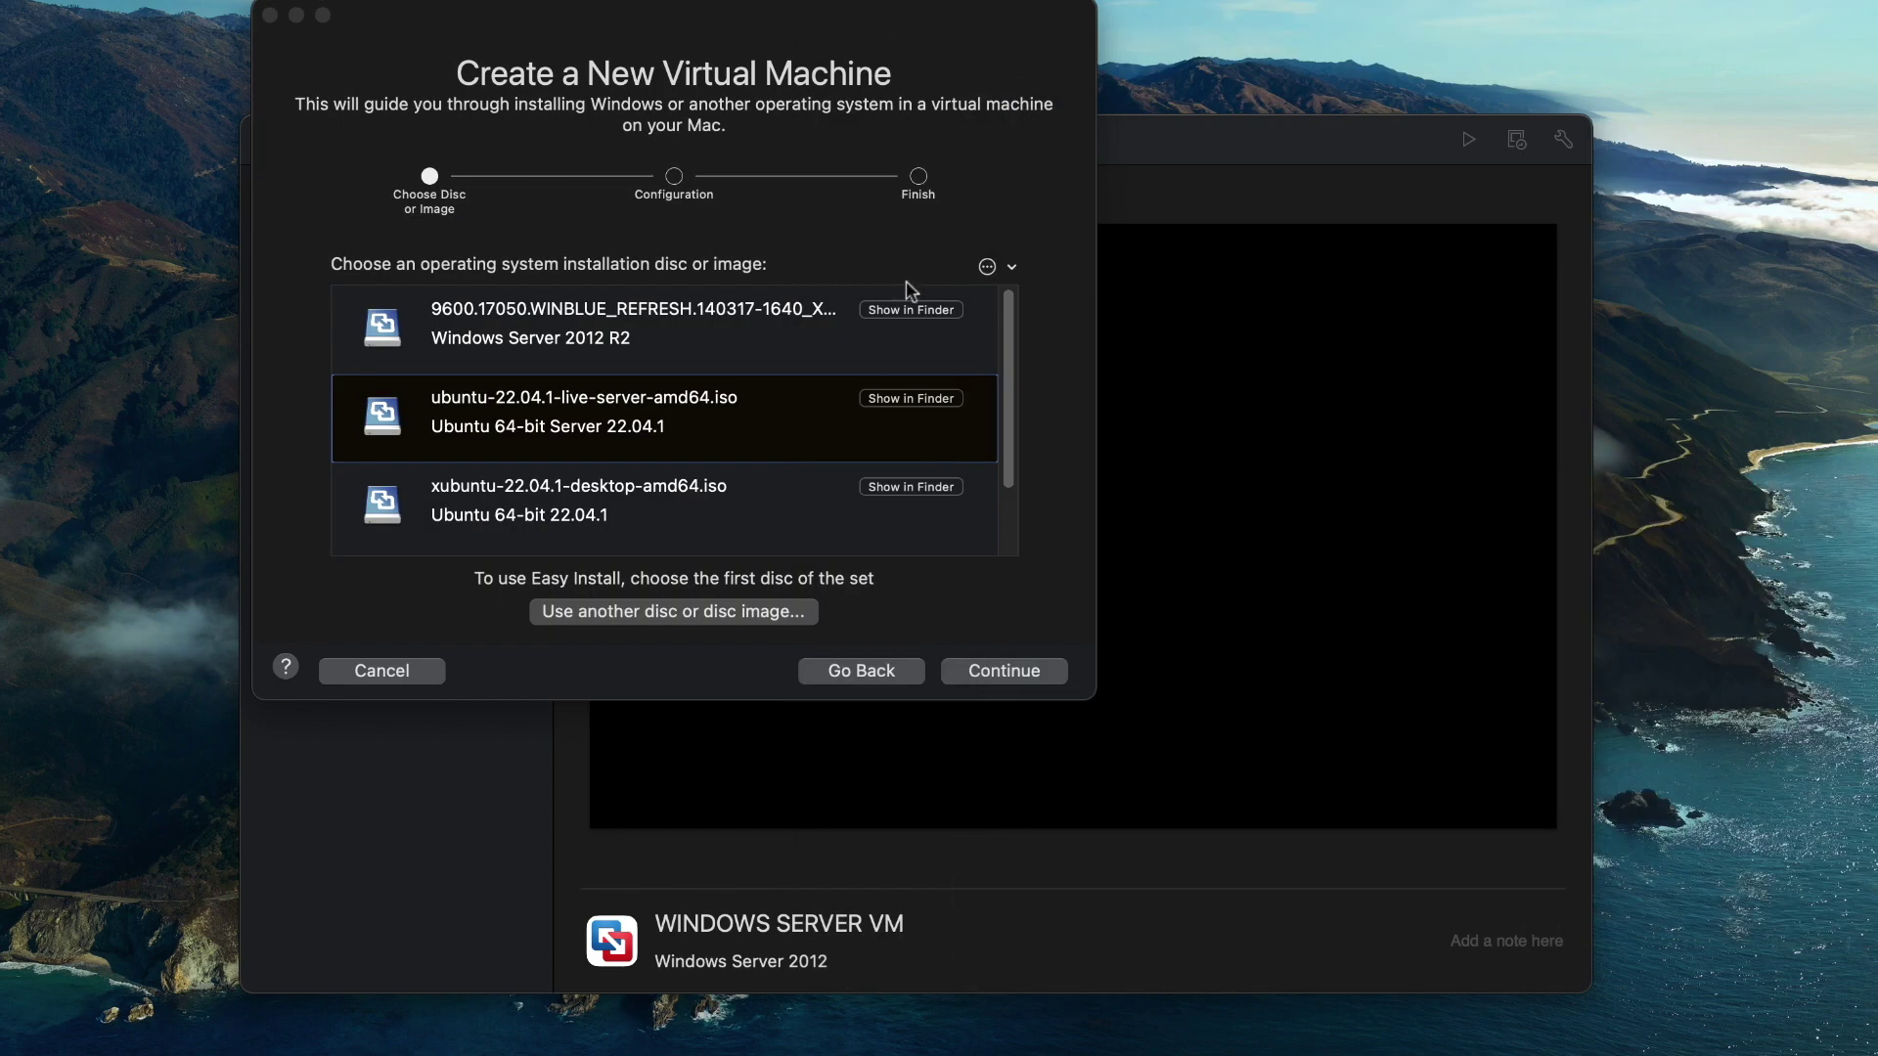
left_click(999, 674)
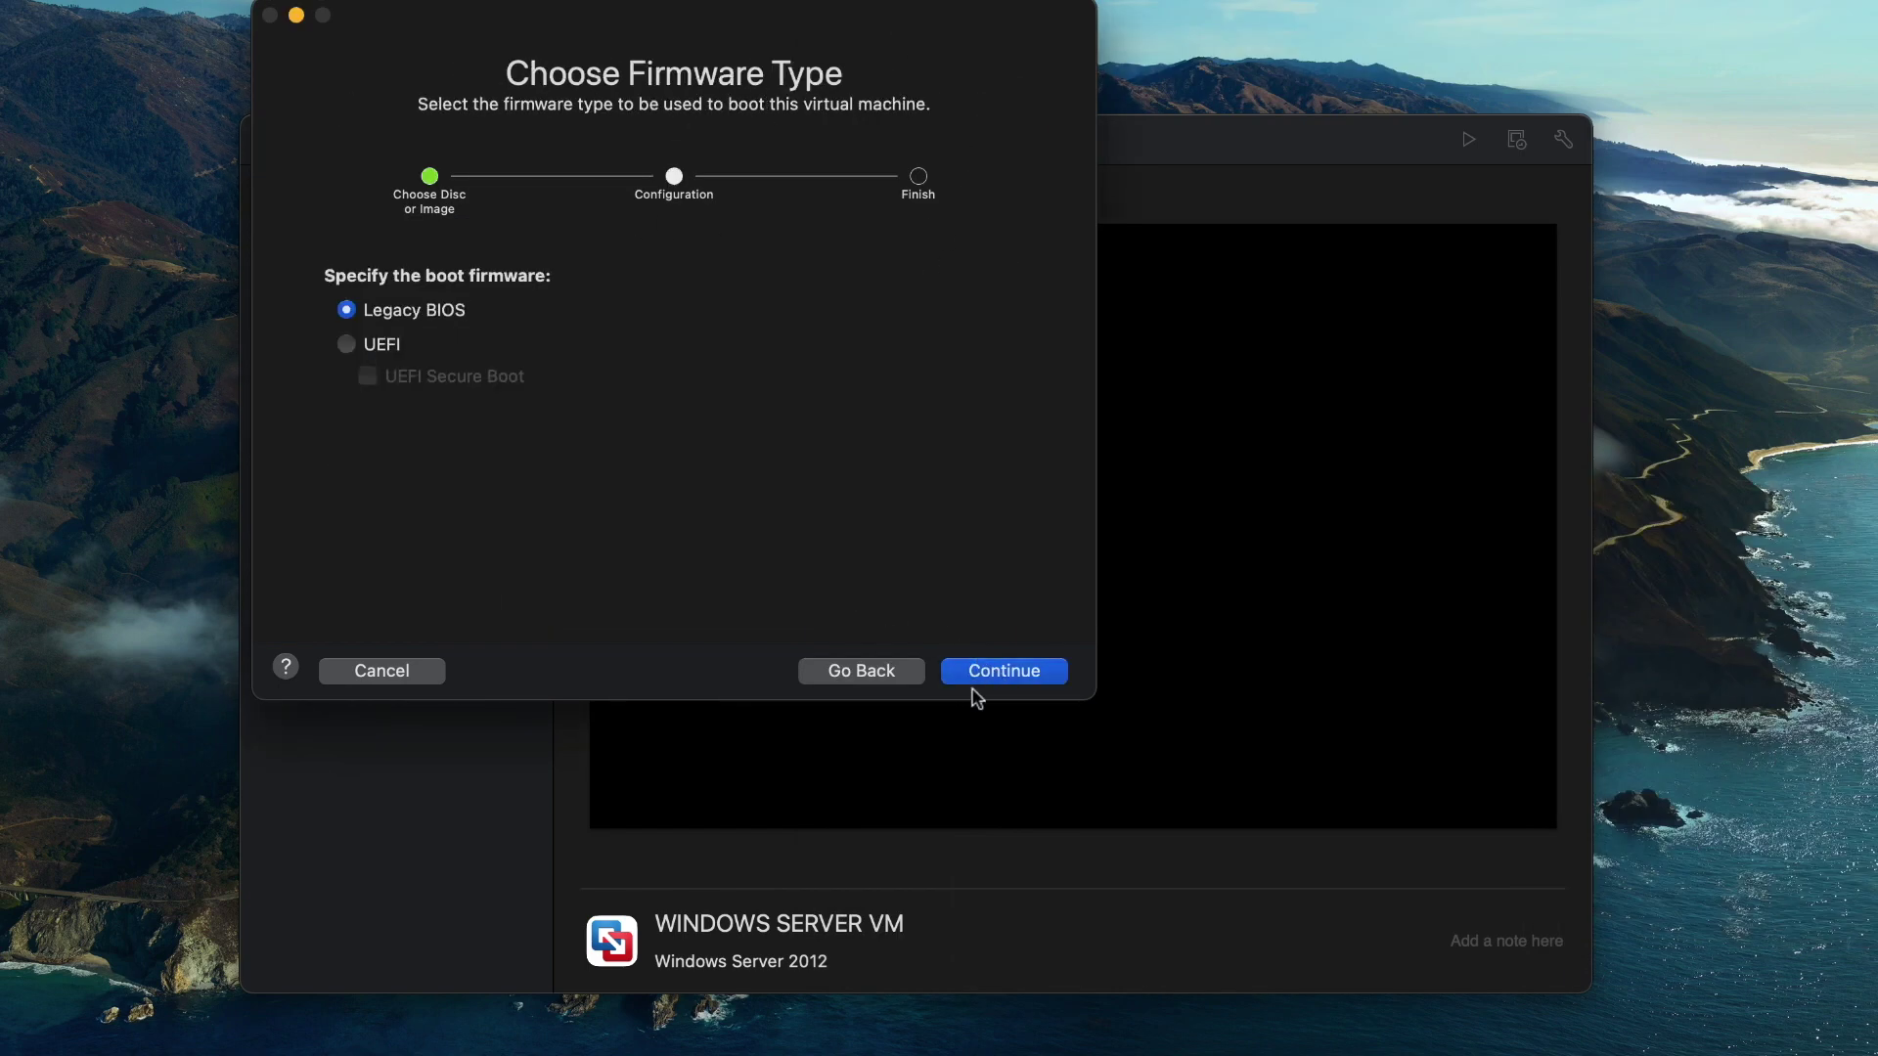
Step: Choose UEFI firmware and save the VM as 'URBACKUP VIRTUAL SERVER'
left_click(379, 350)
left_click(973, 673)
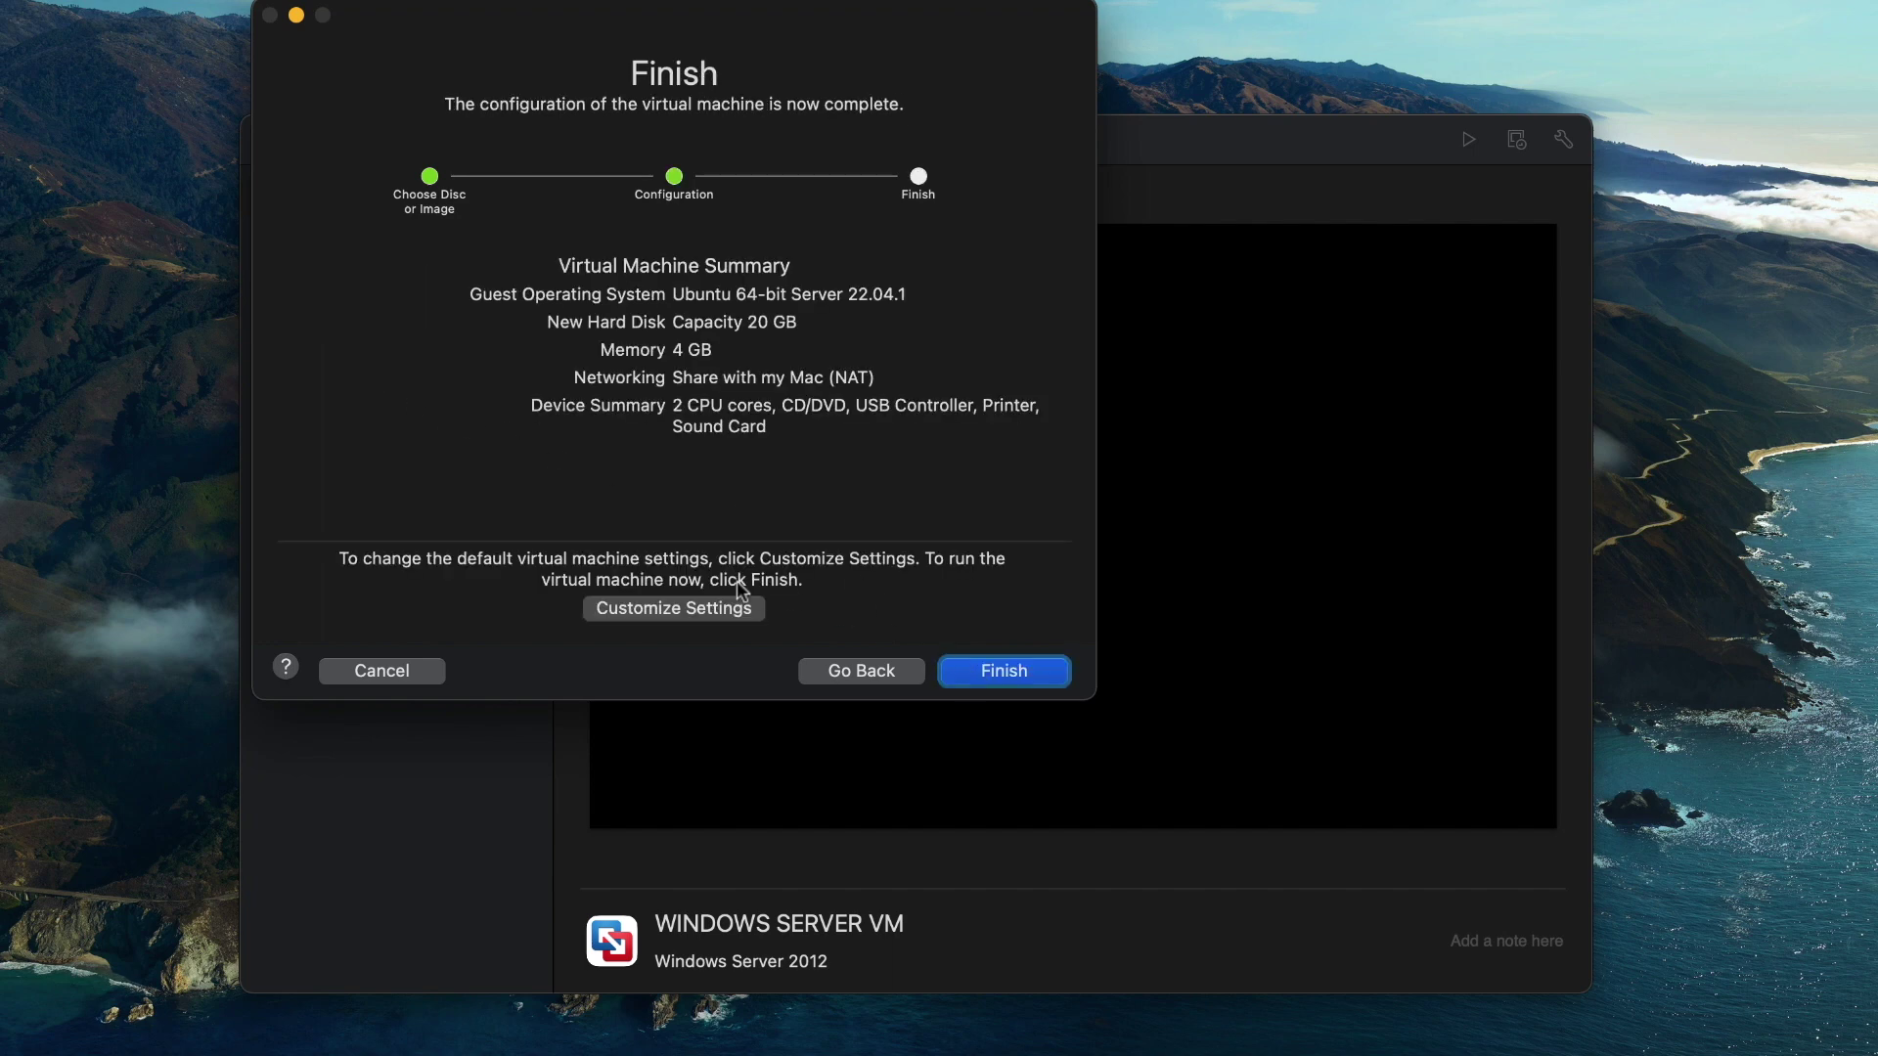
key("Return")
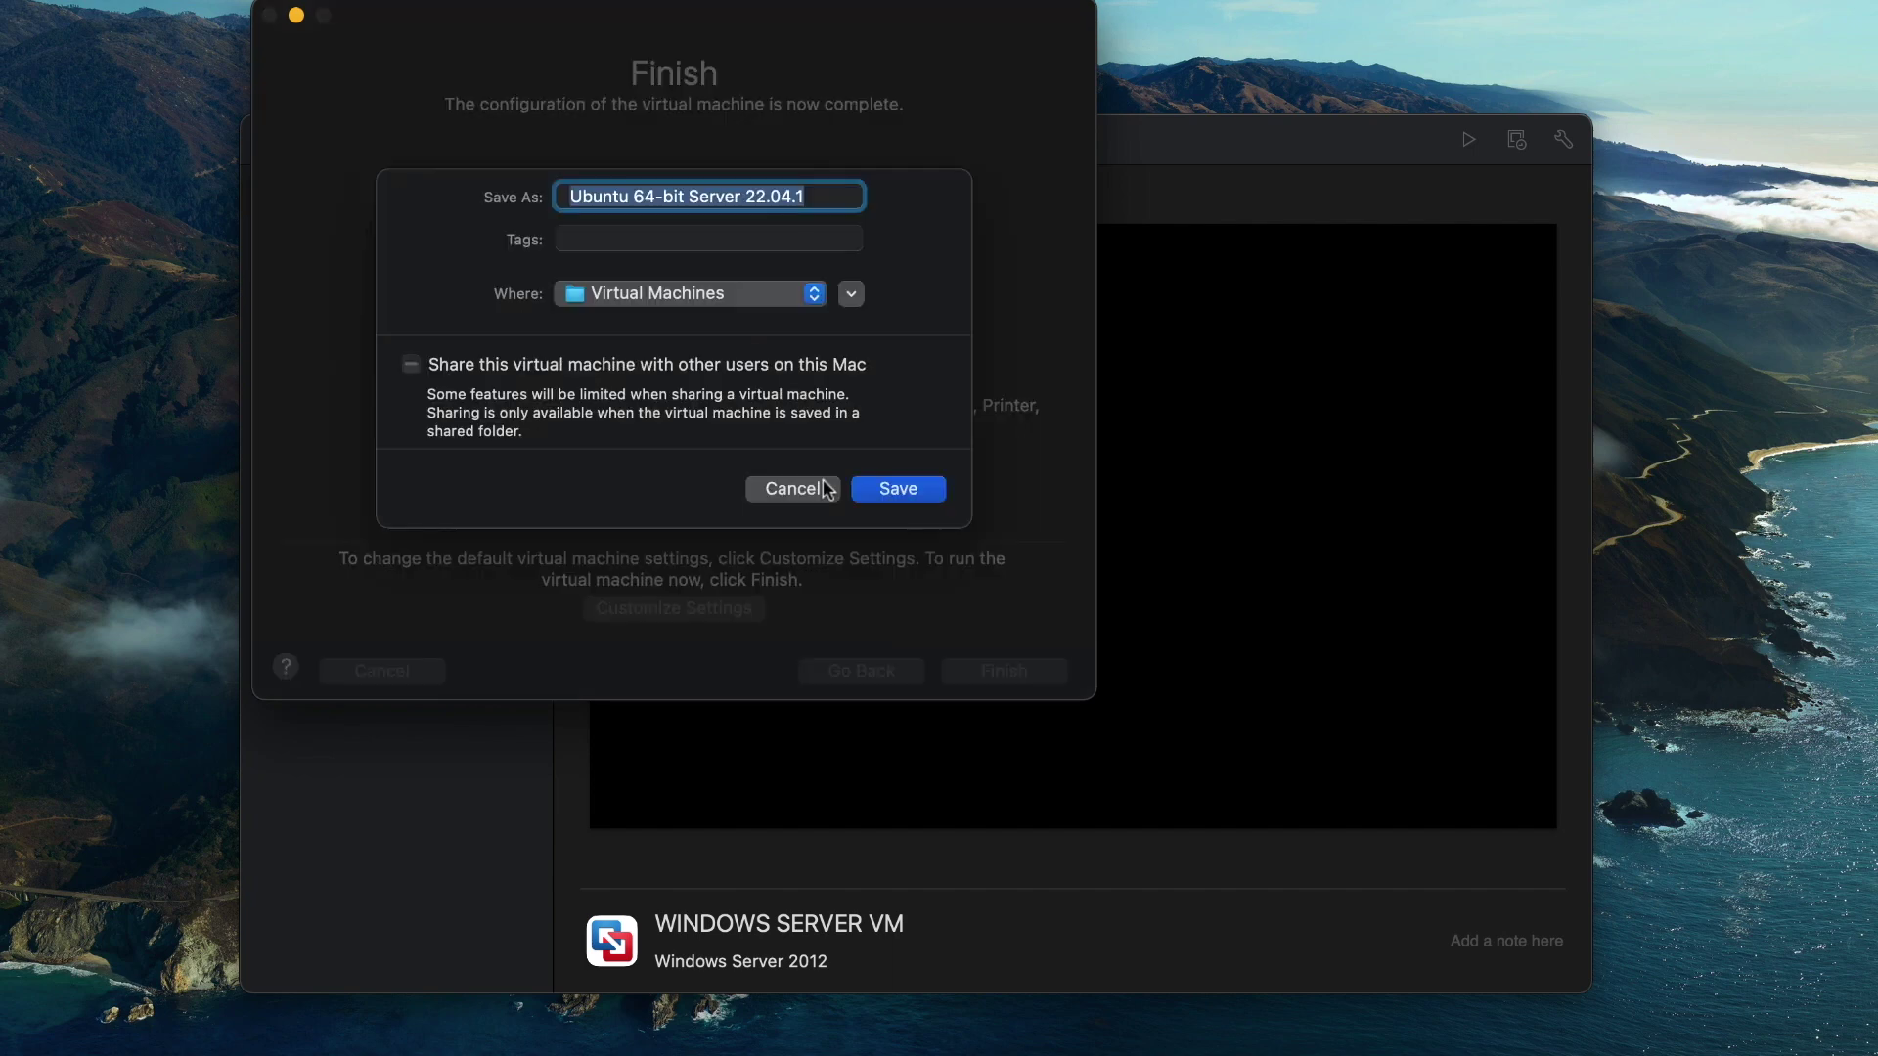
type("URBACKUP VIRTUAL SERVER")
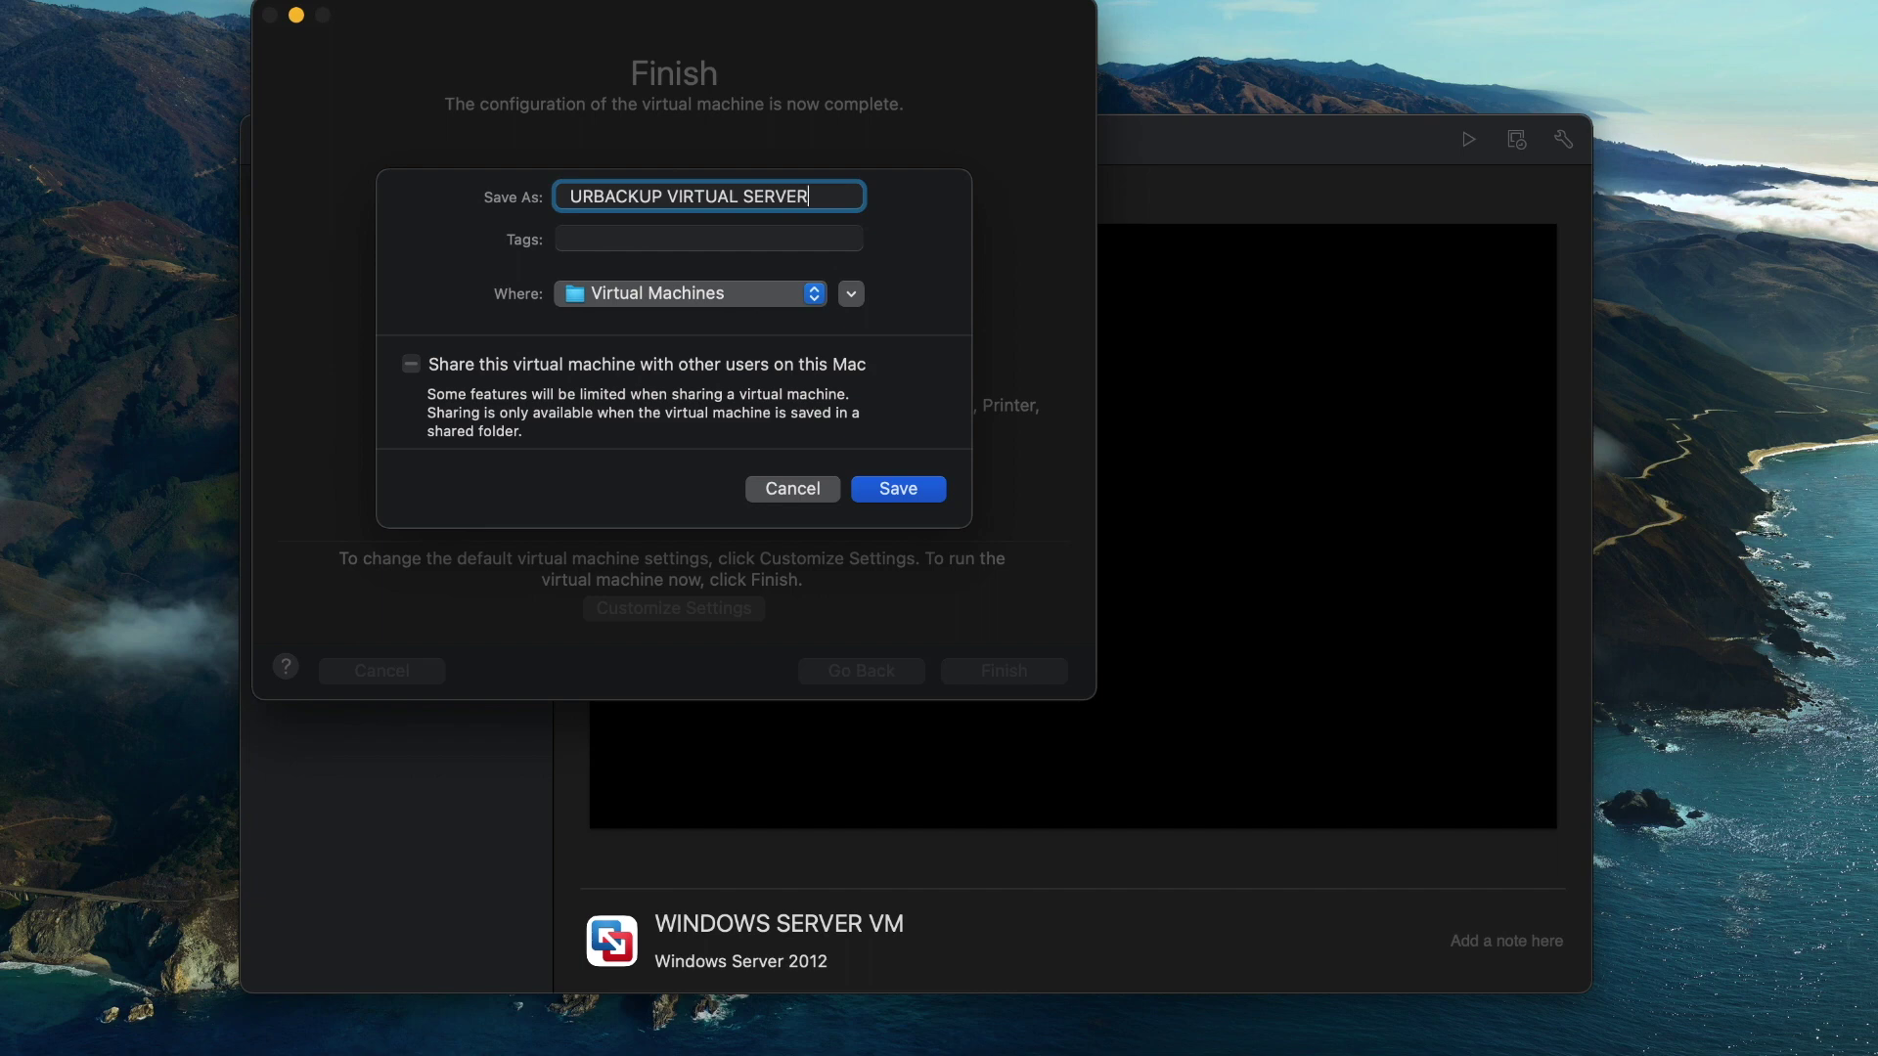
left_click(900, 489)
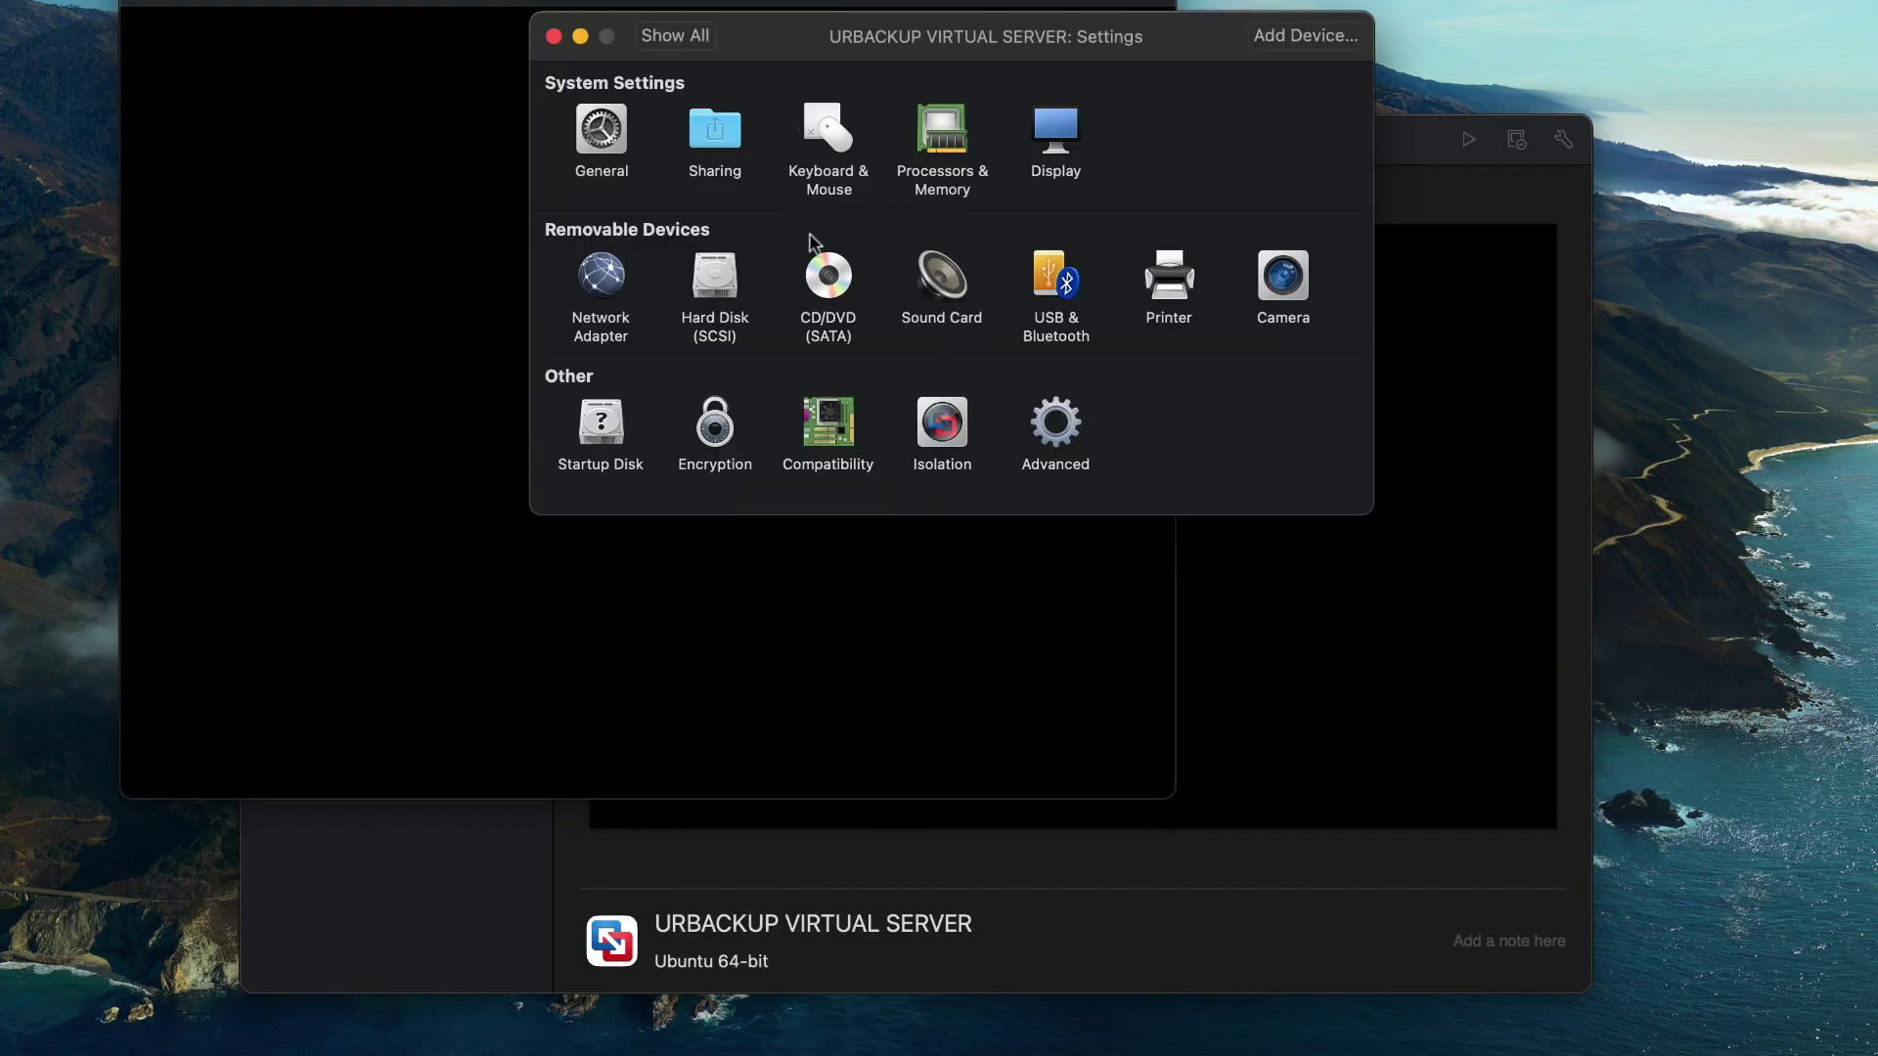
Step: Set the network adapter to Private to my Mac, close Settings, and power on the VM
left_click(605, 281)
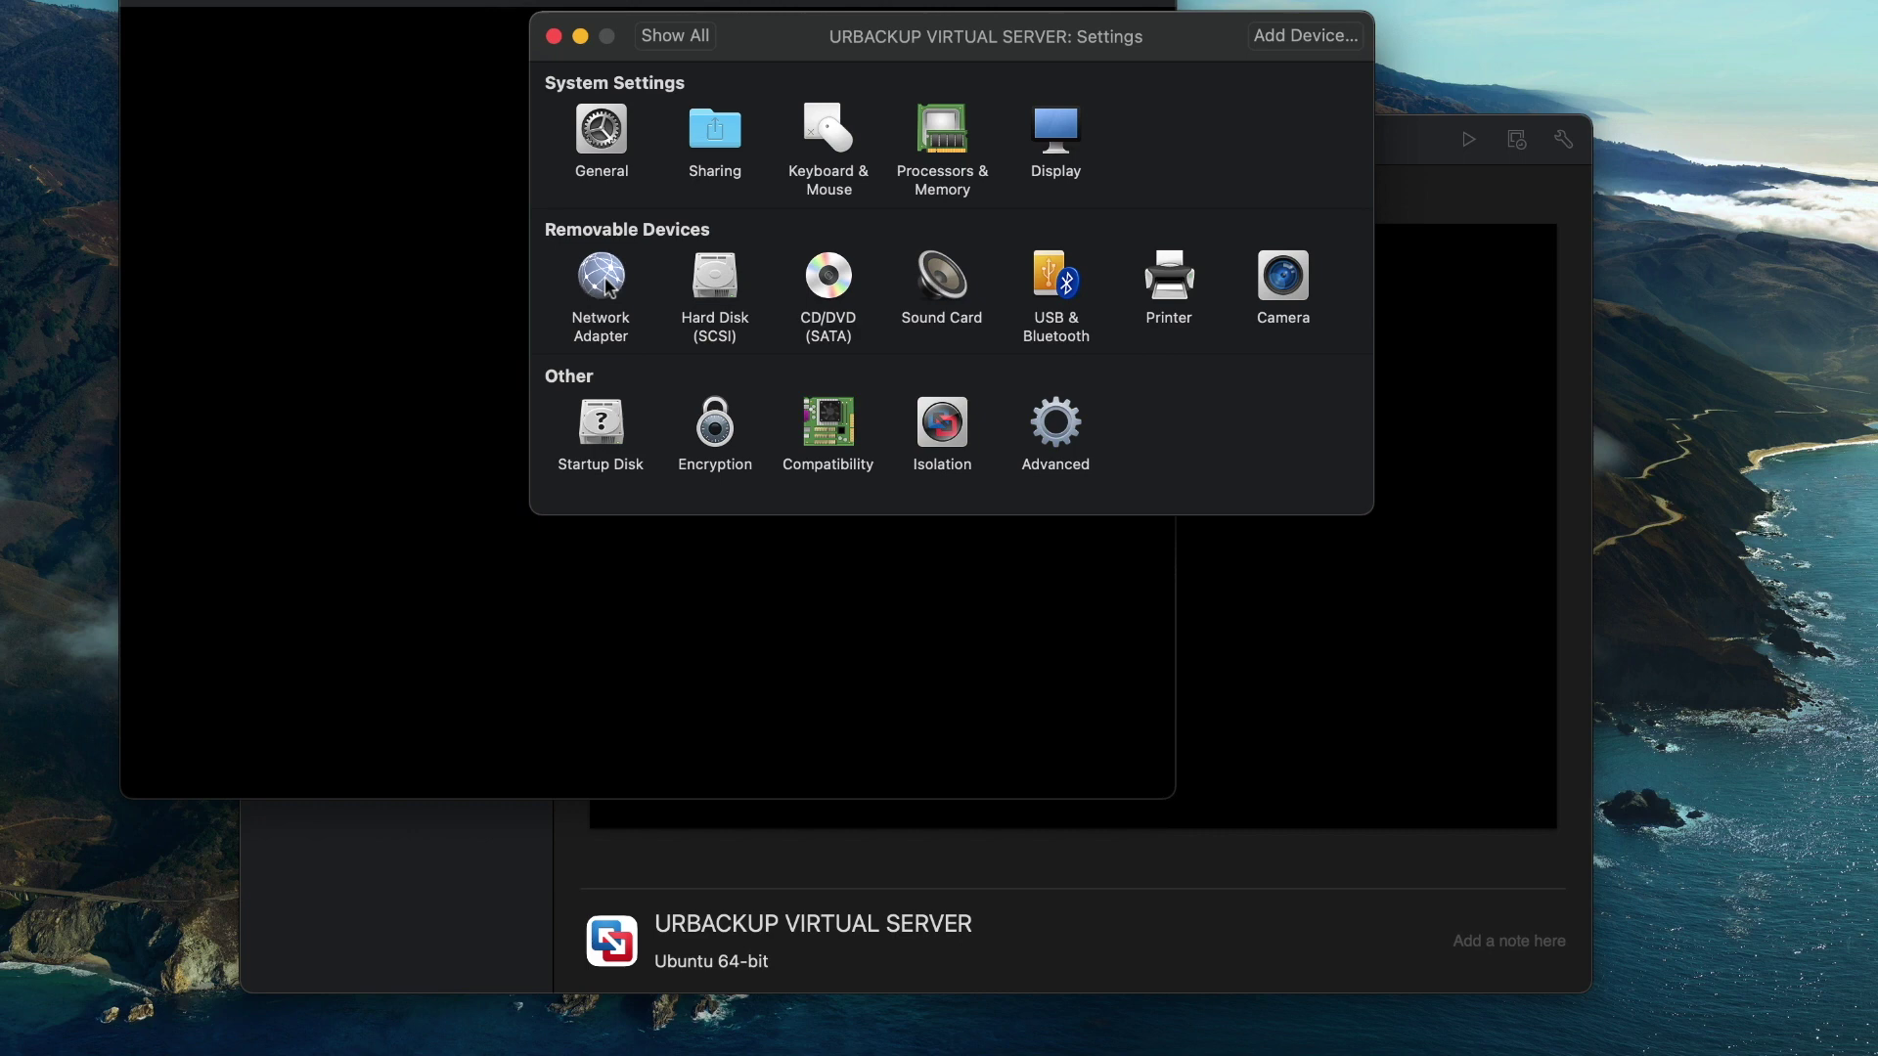
left_click(877, 309)
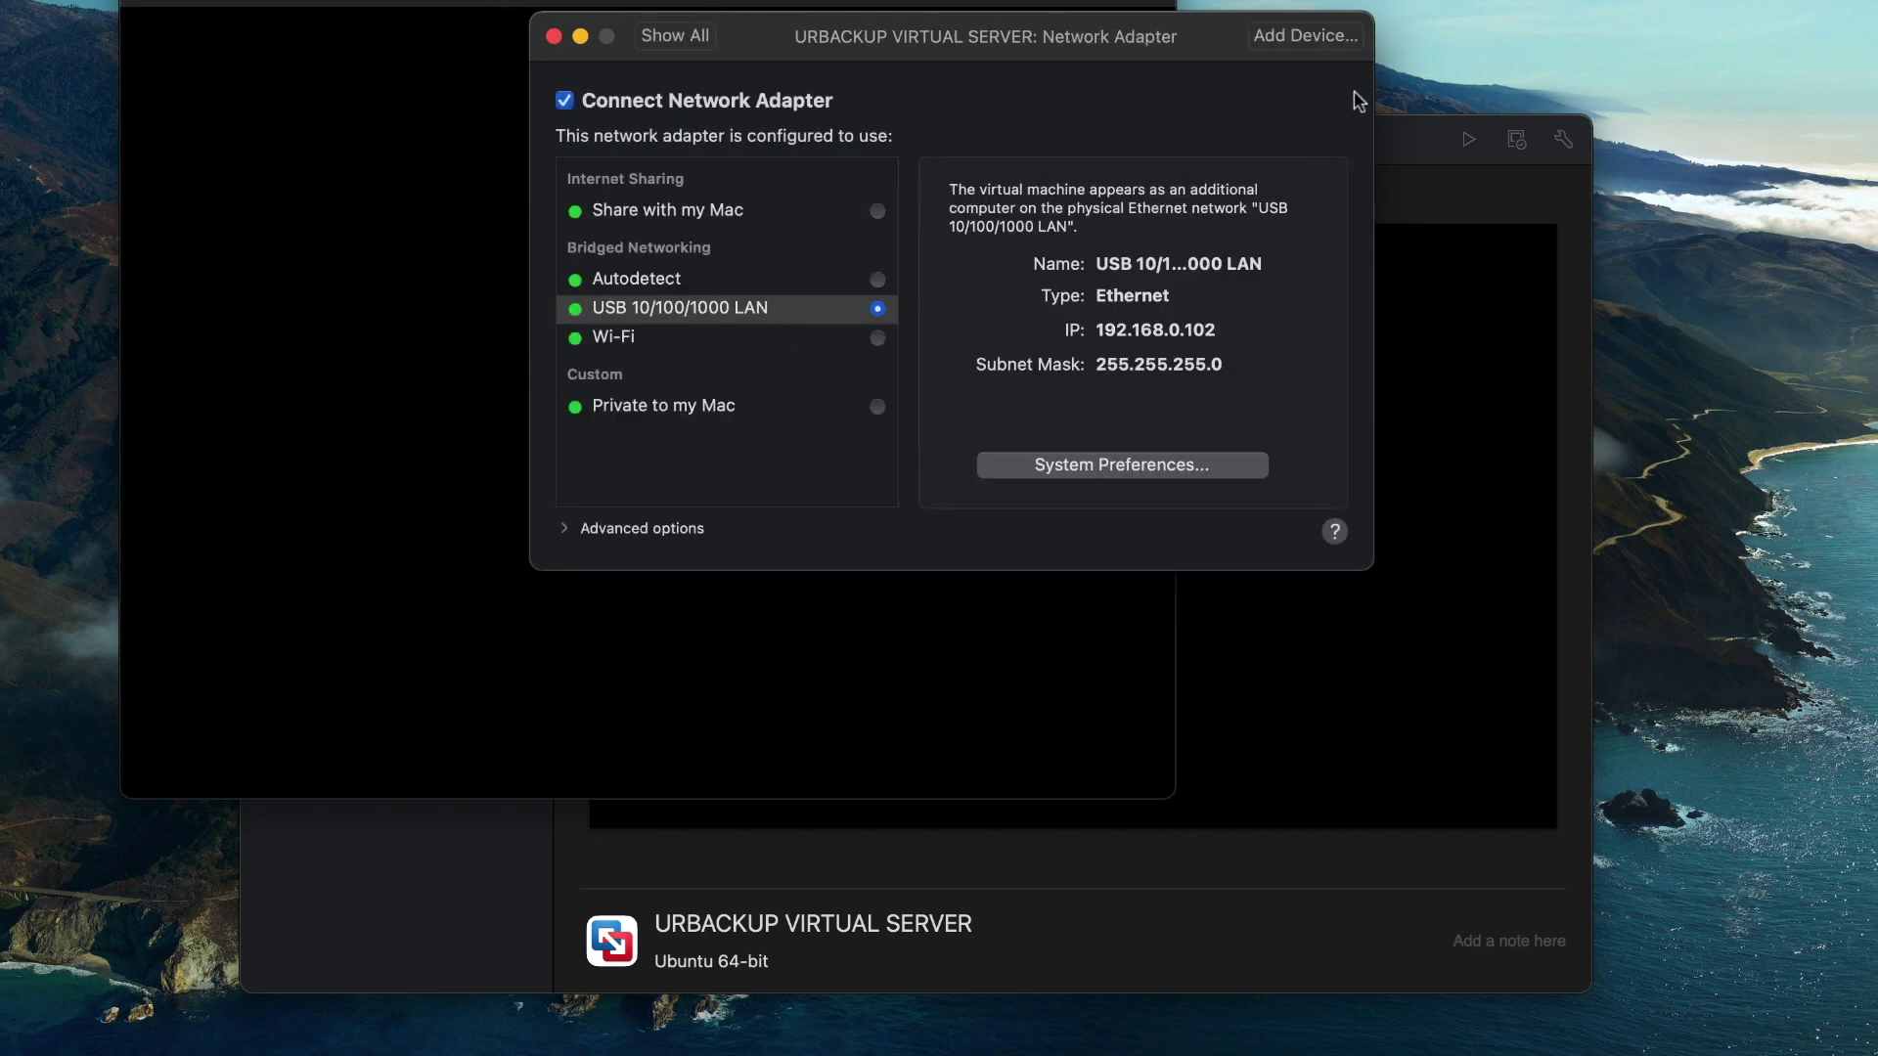
left_click(878, 406)
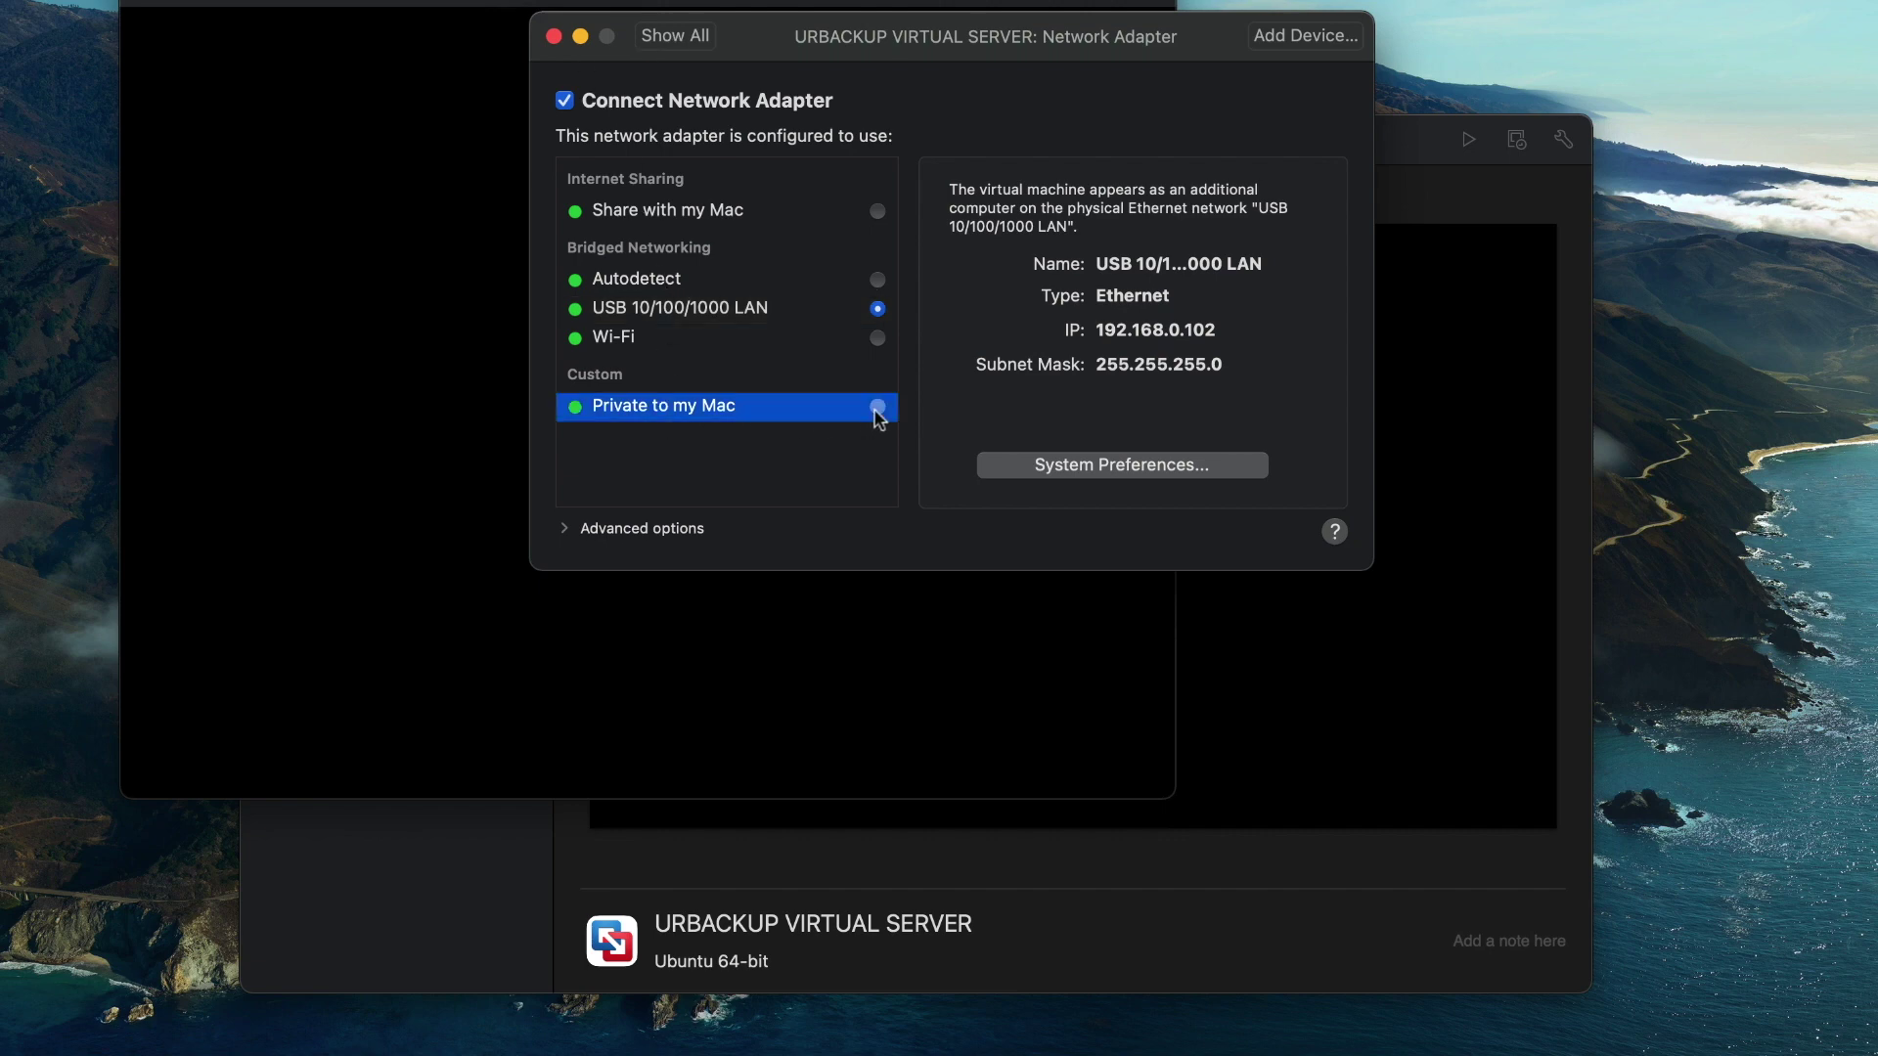
left_click(554, 37)
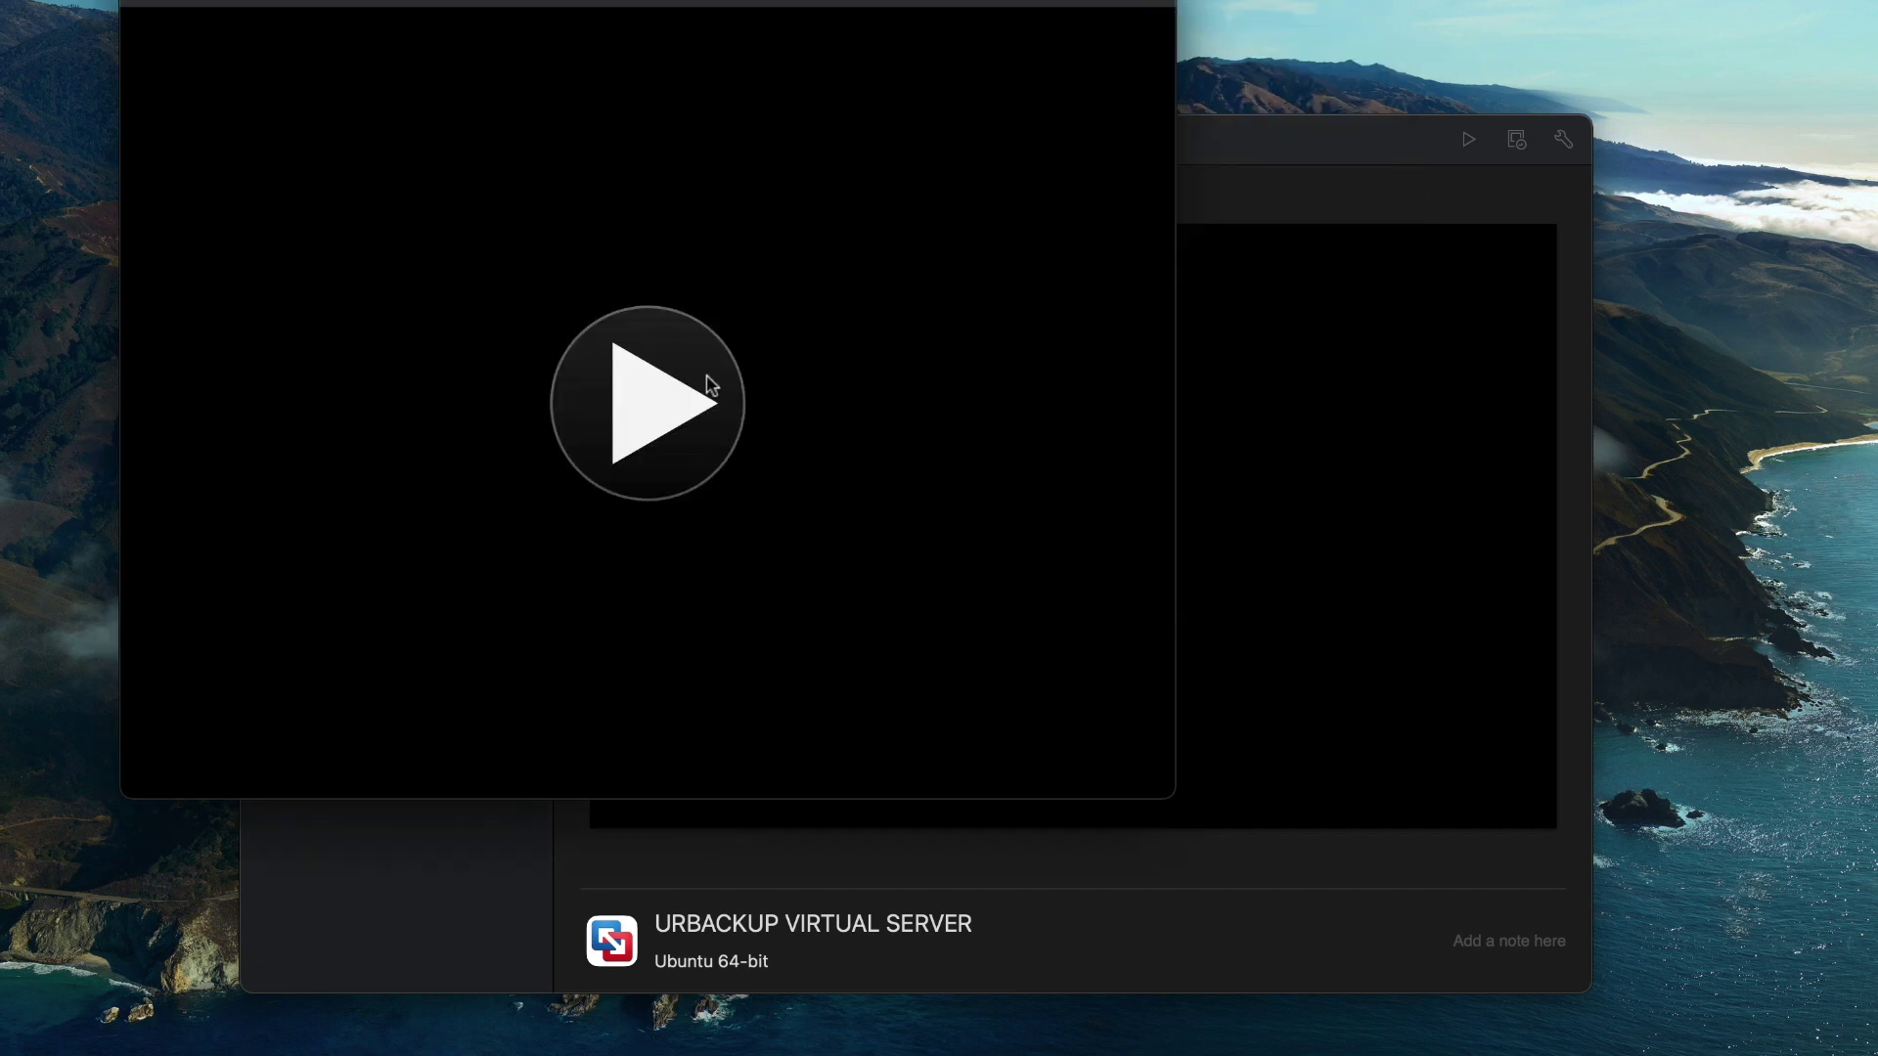
left_click(645, 413)
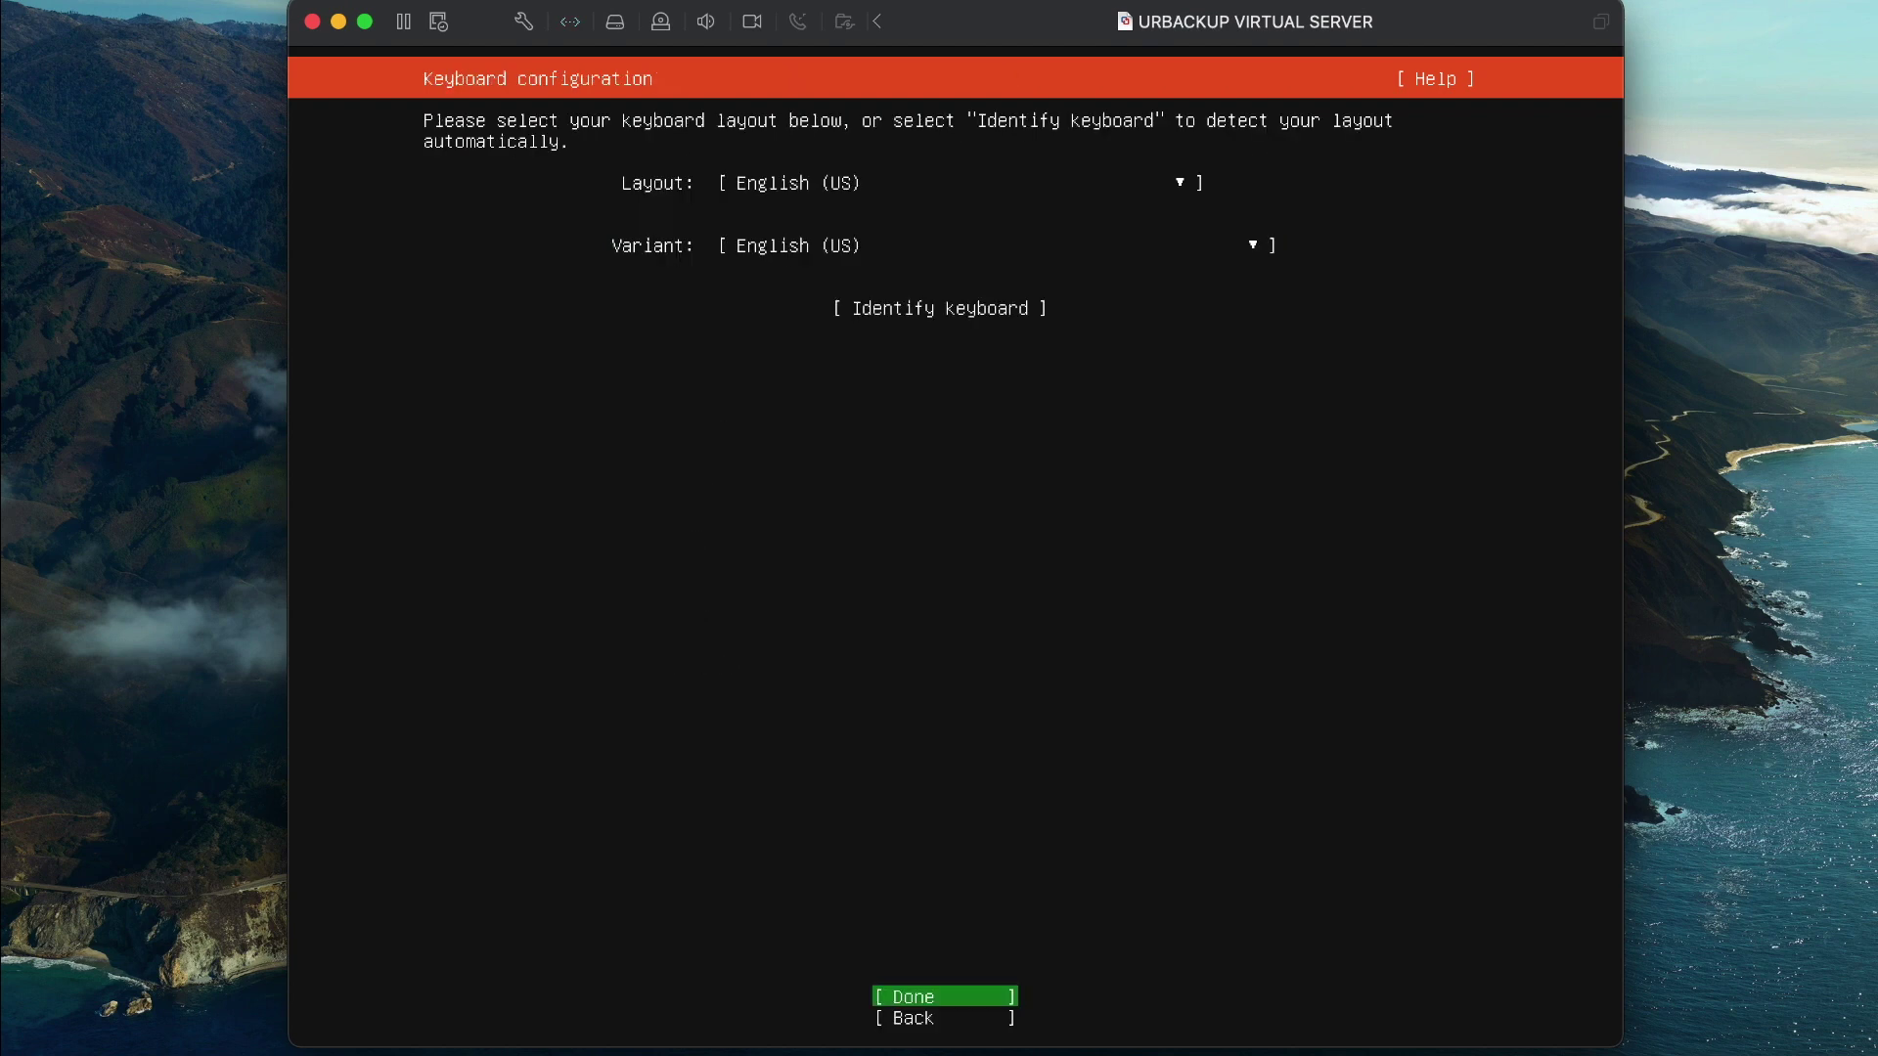
Step: Accept the default keyboard, install type, network, proxy, updater and full-disk LVM layout, confirming the disk erase
key("Return")
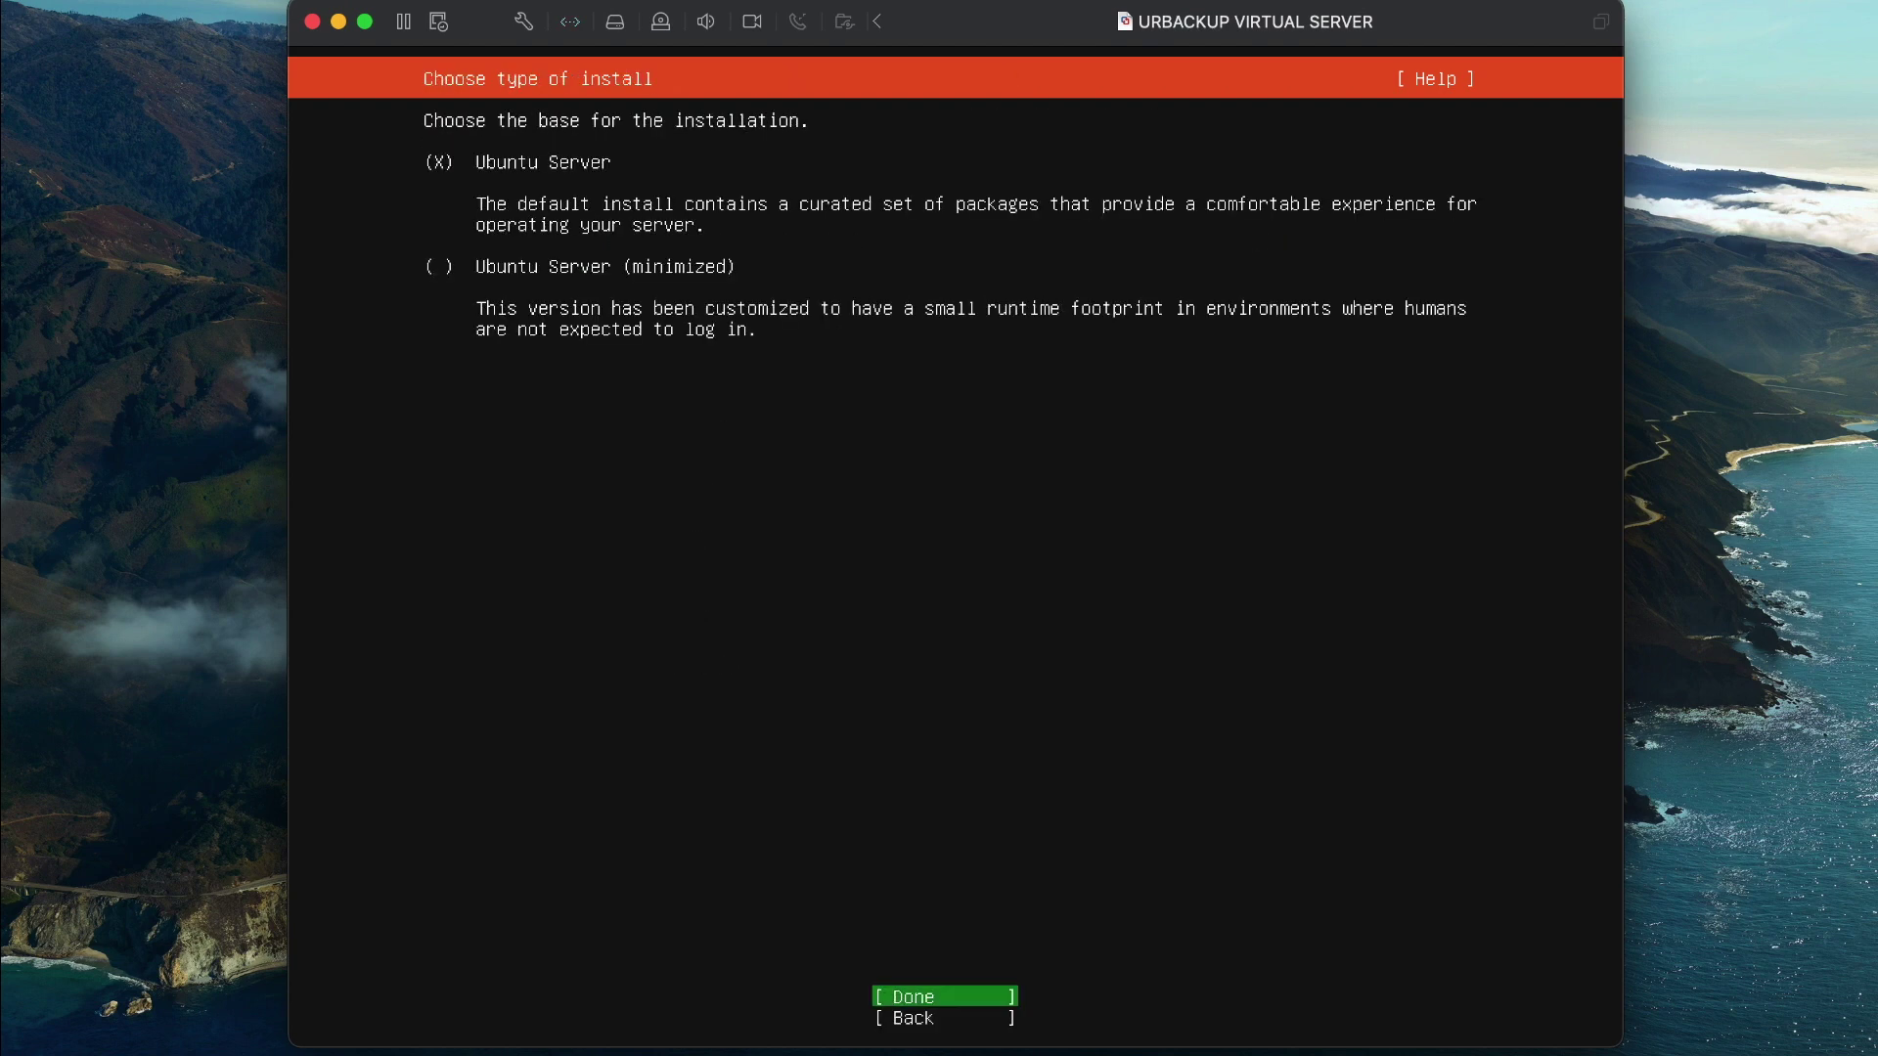
key("Return")
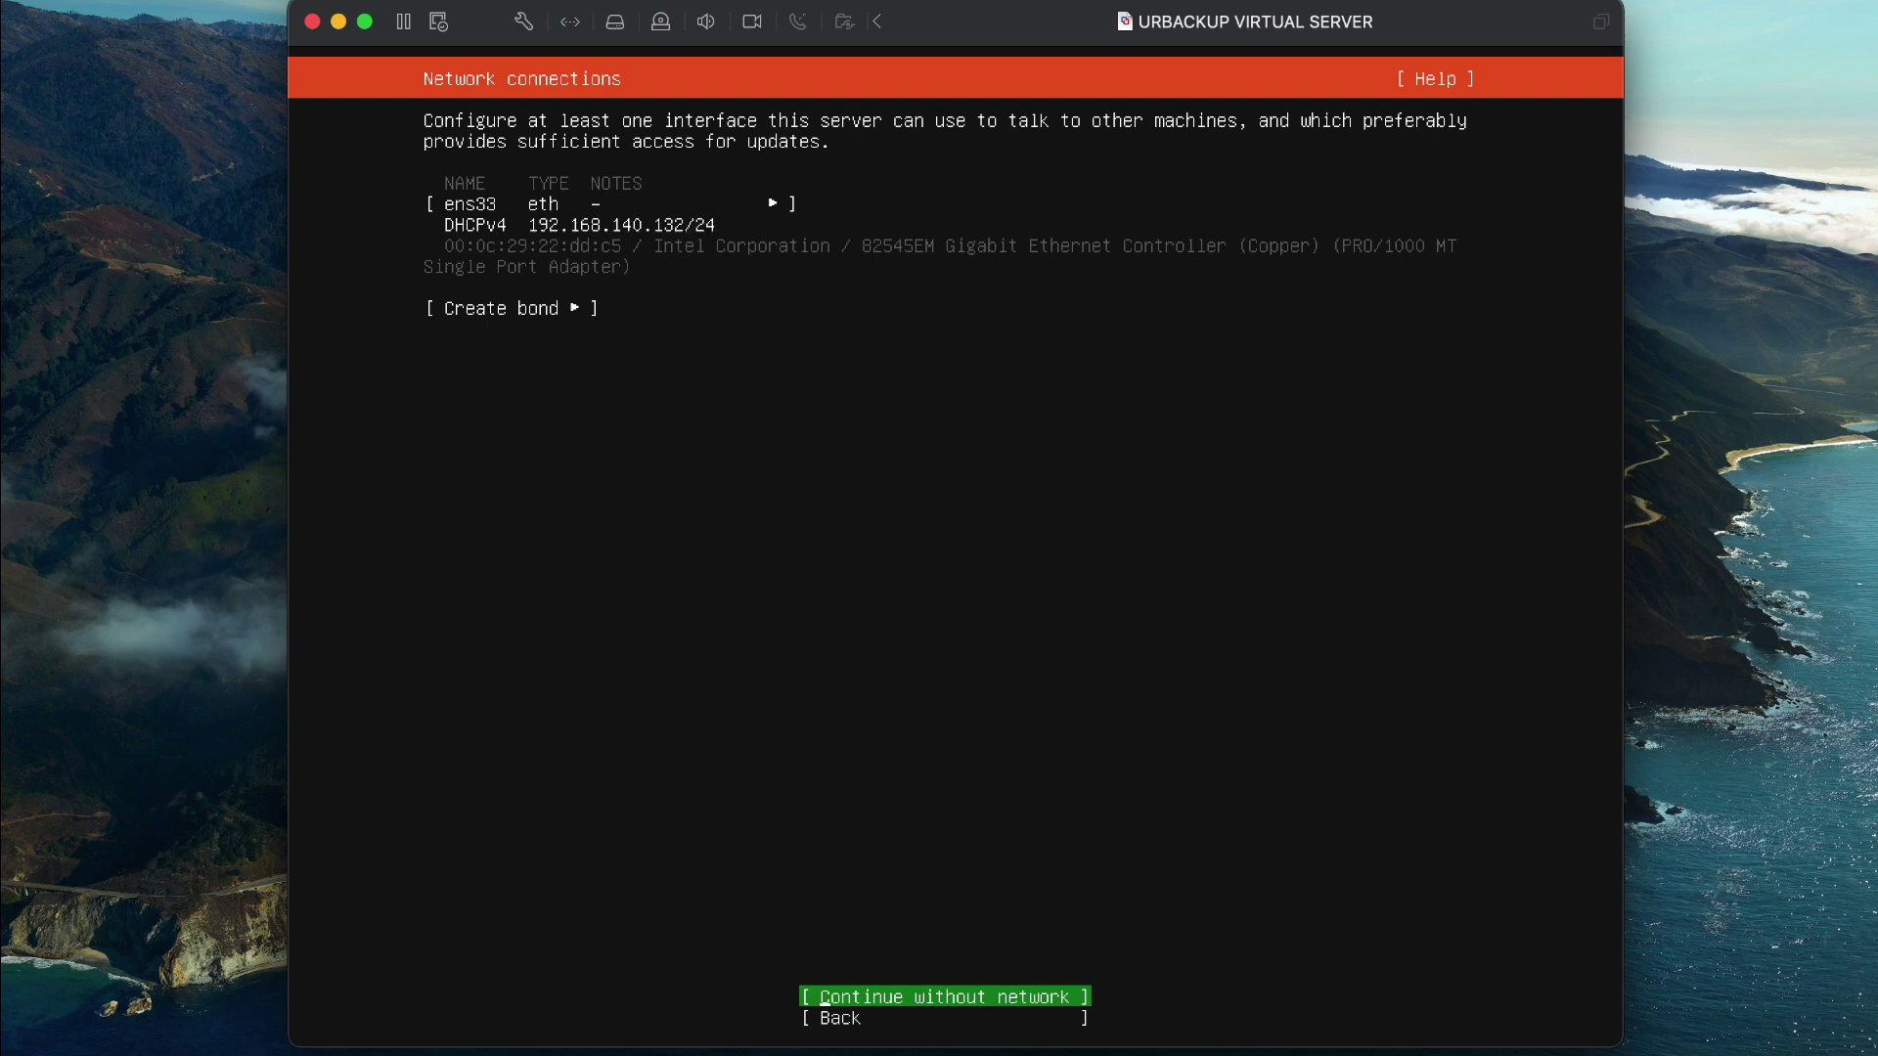
key("Return")
key("Return")
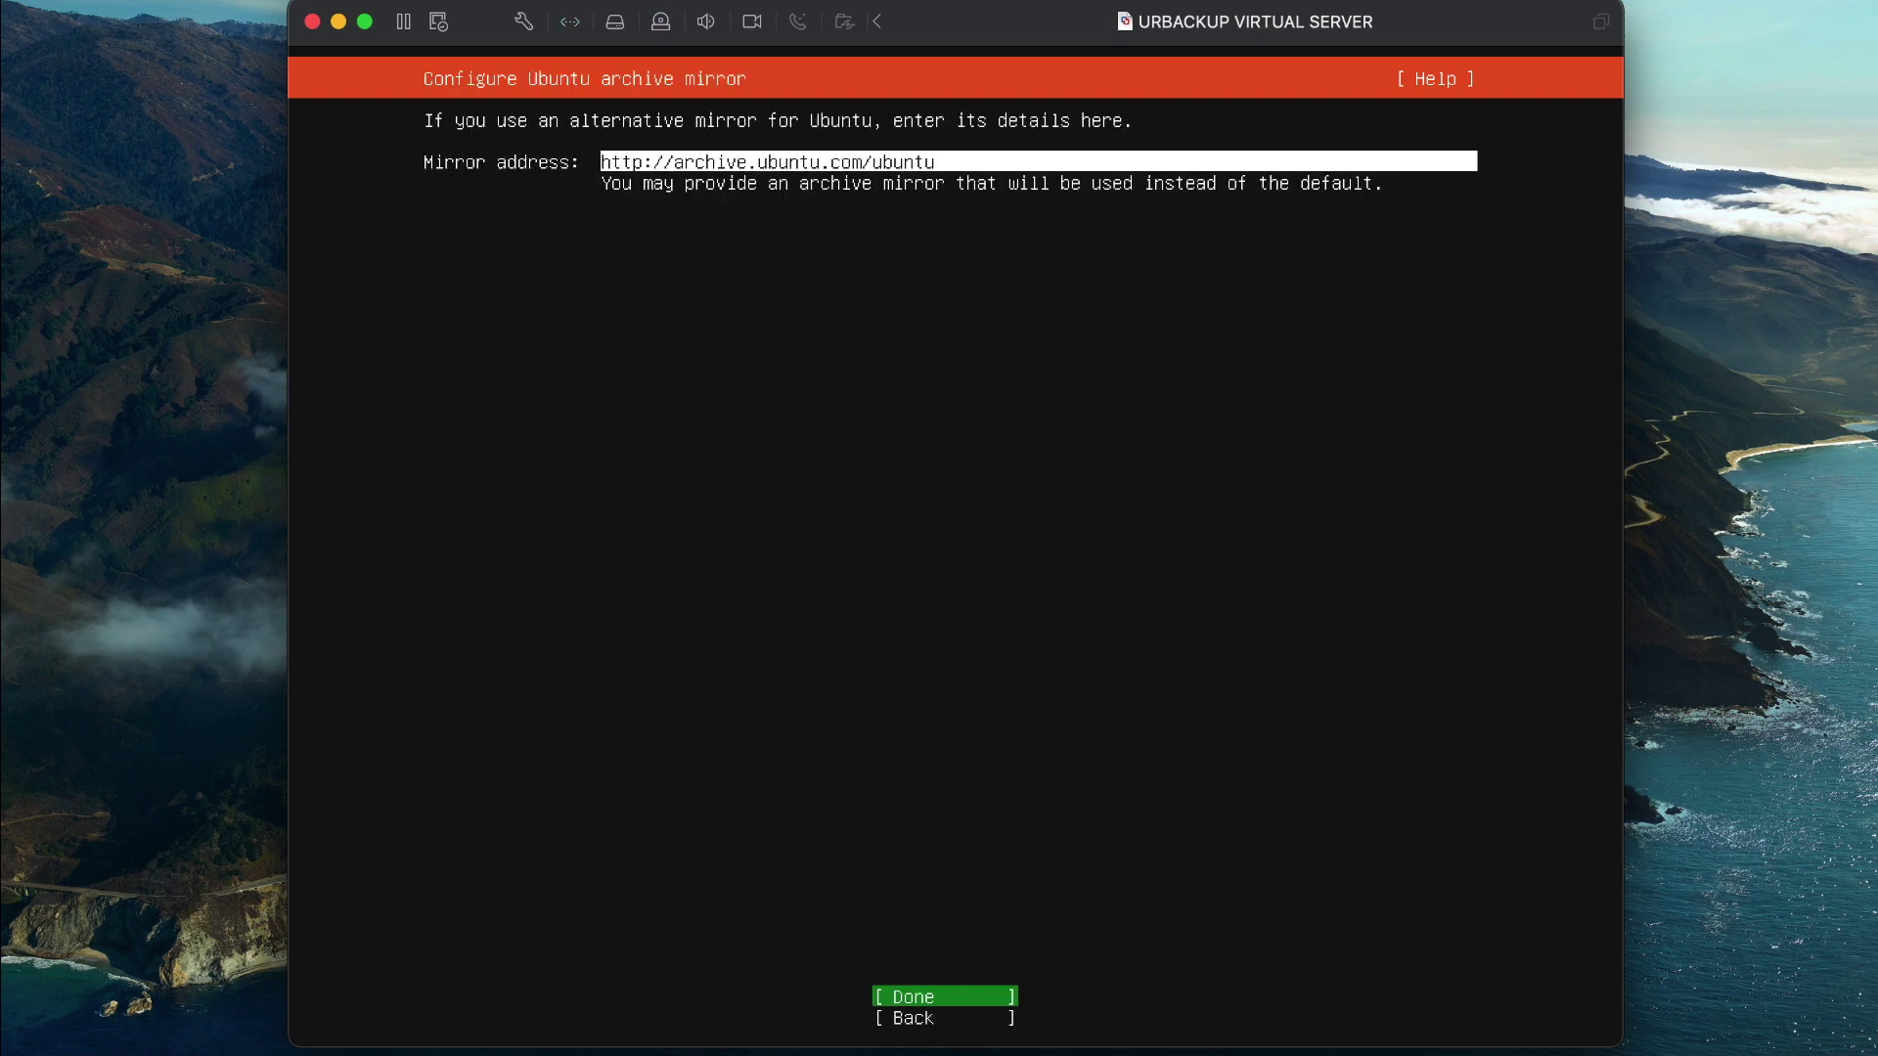
key("Return")
key("Return")
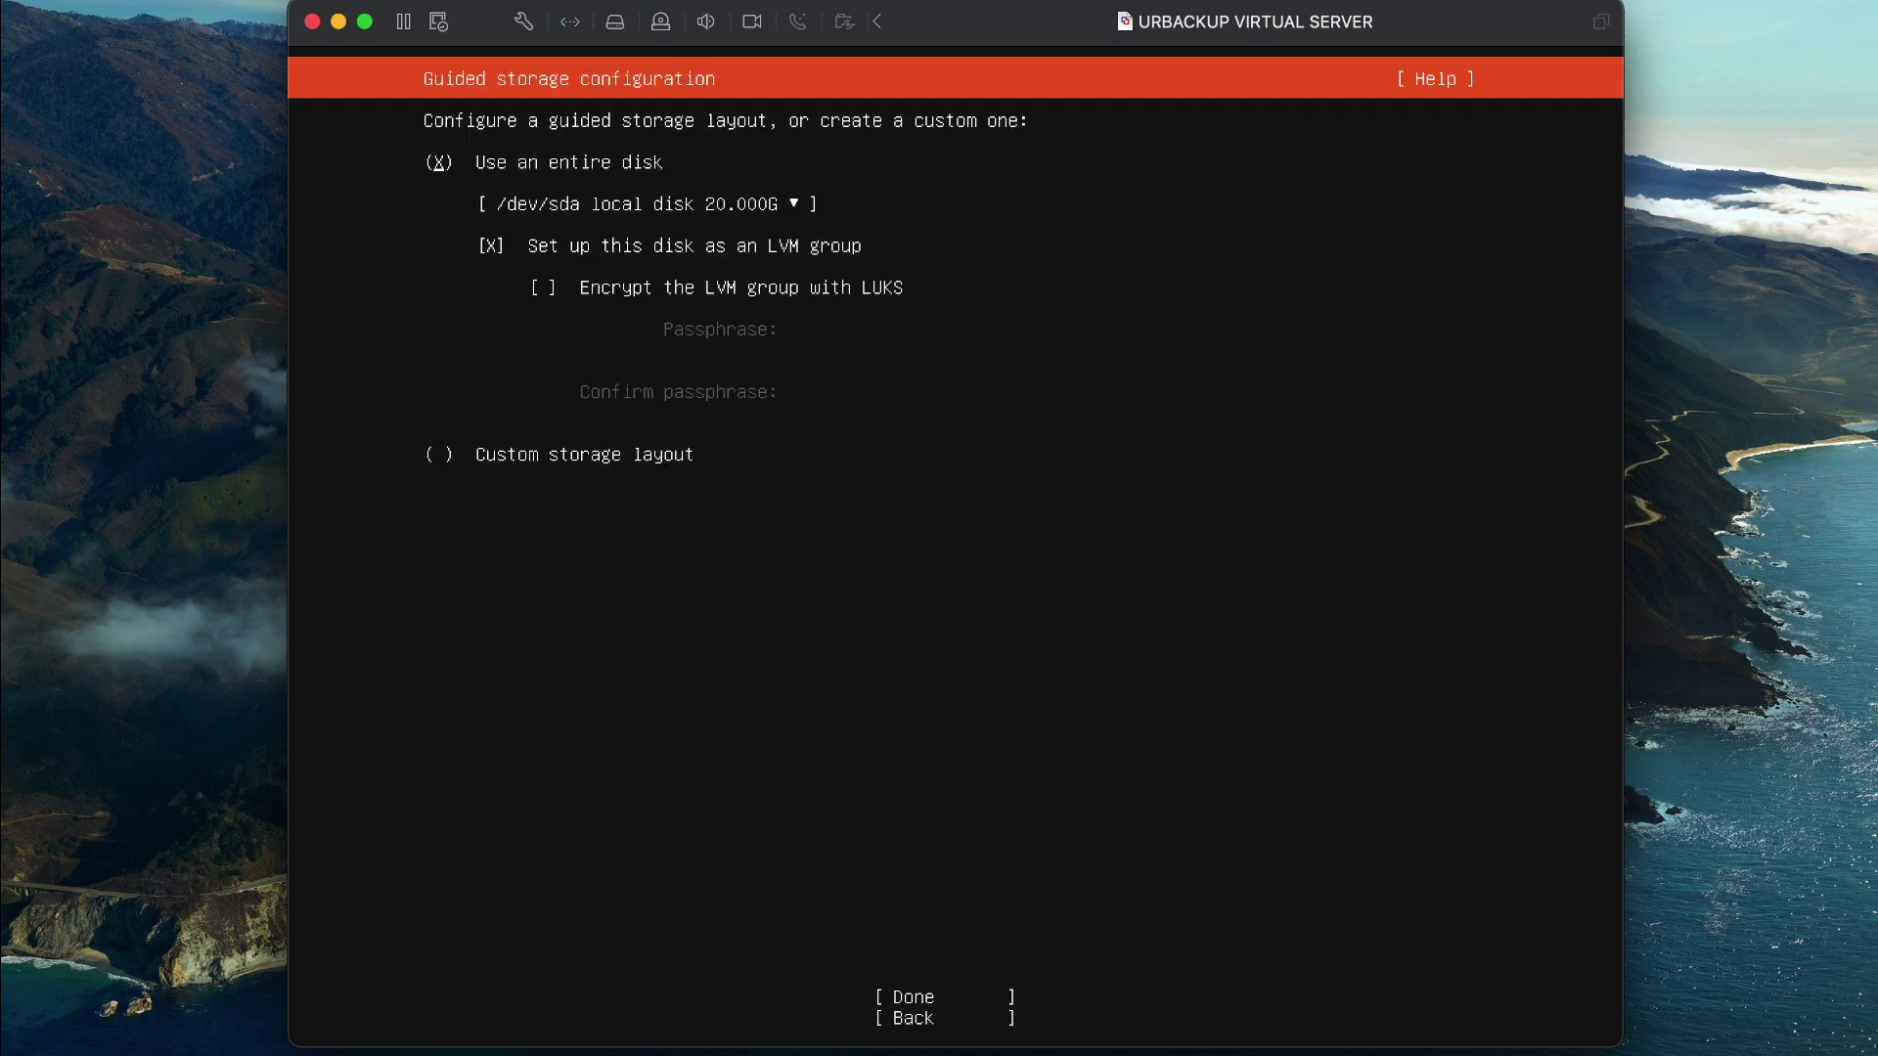
key("Tab")
key("Return")
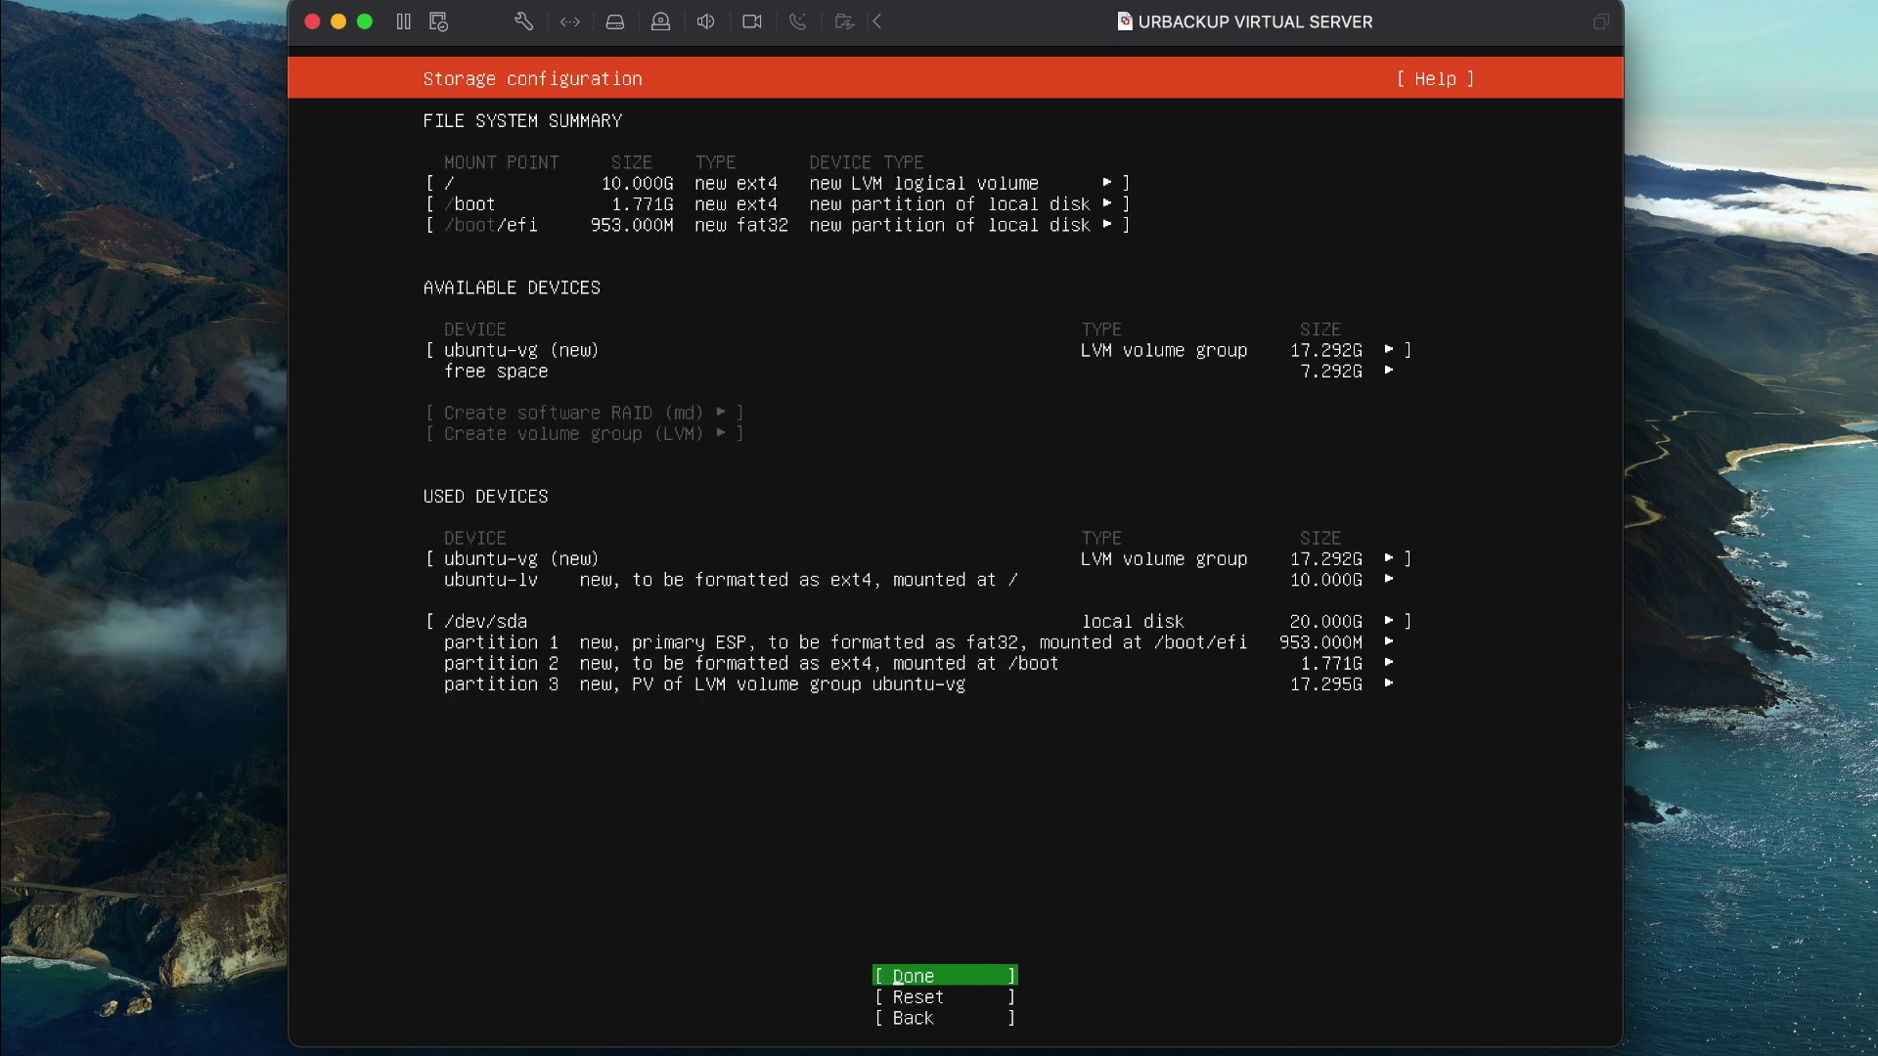
key("Return")
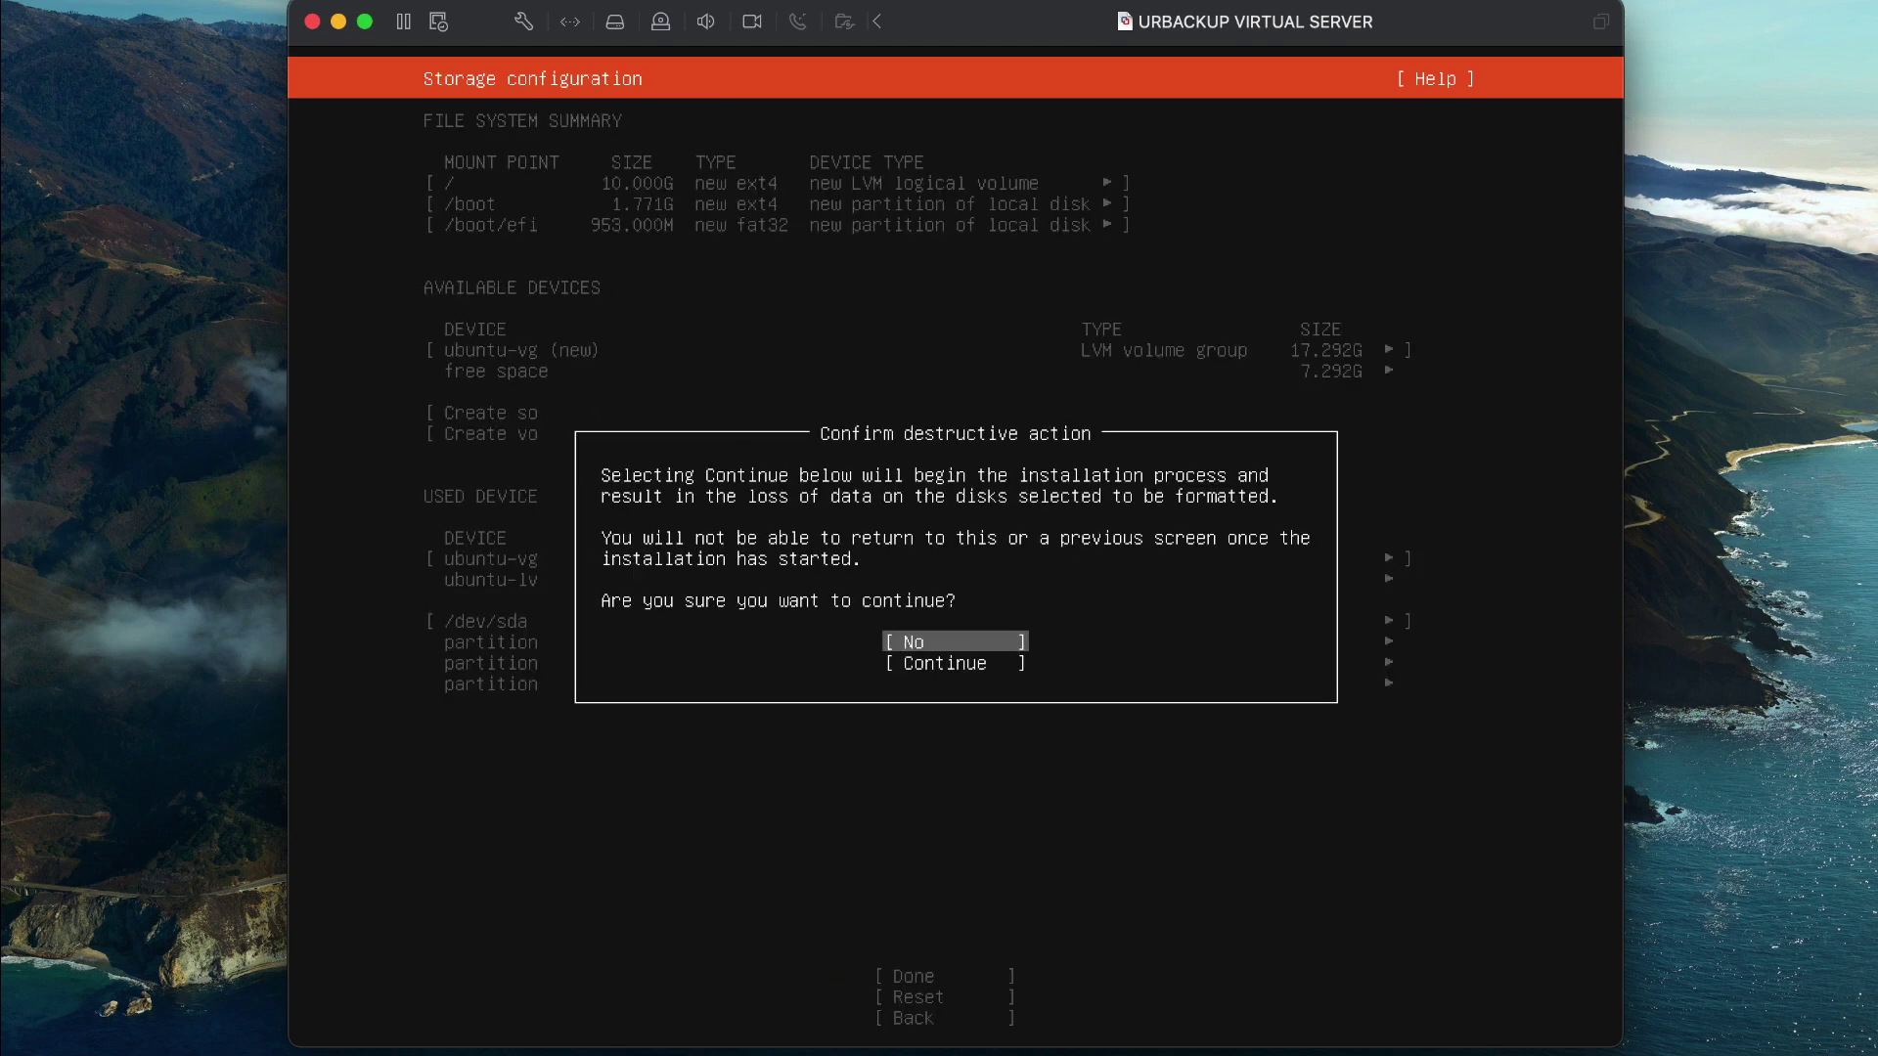
key("Down")
key("Return")
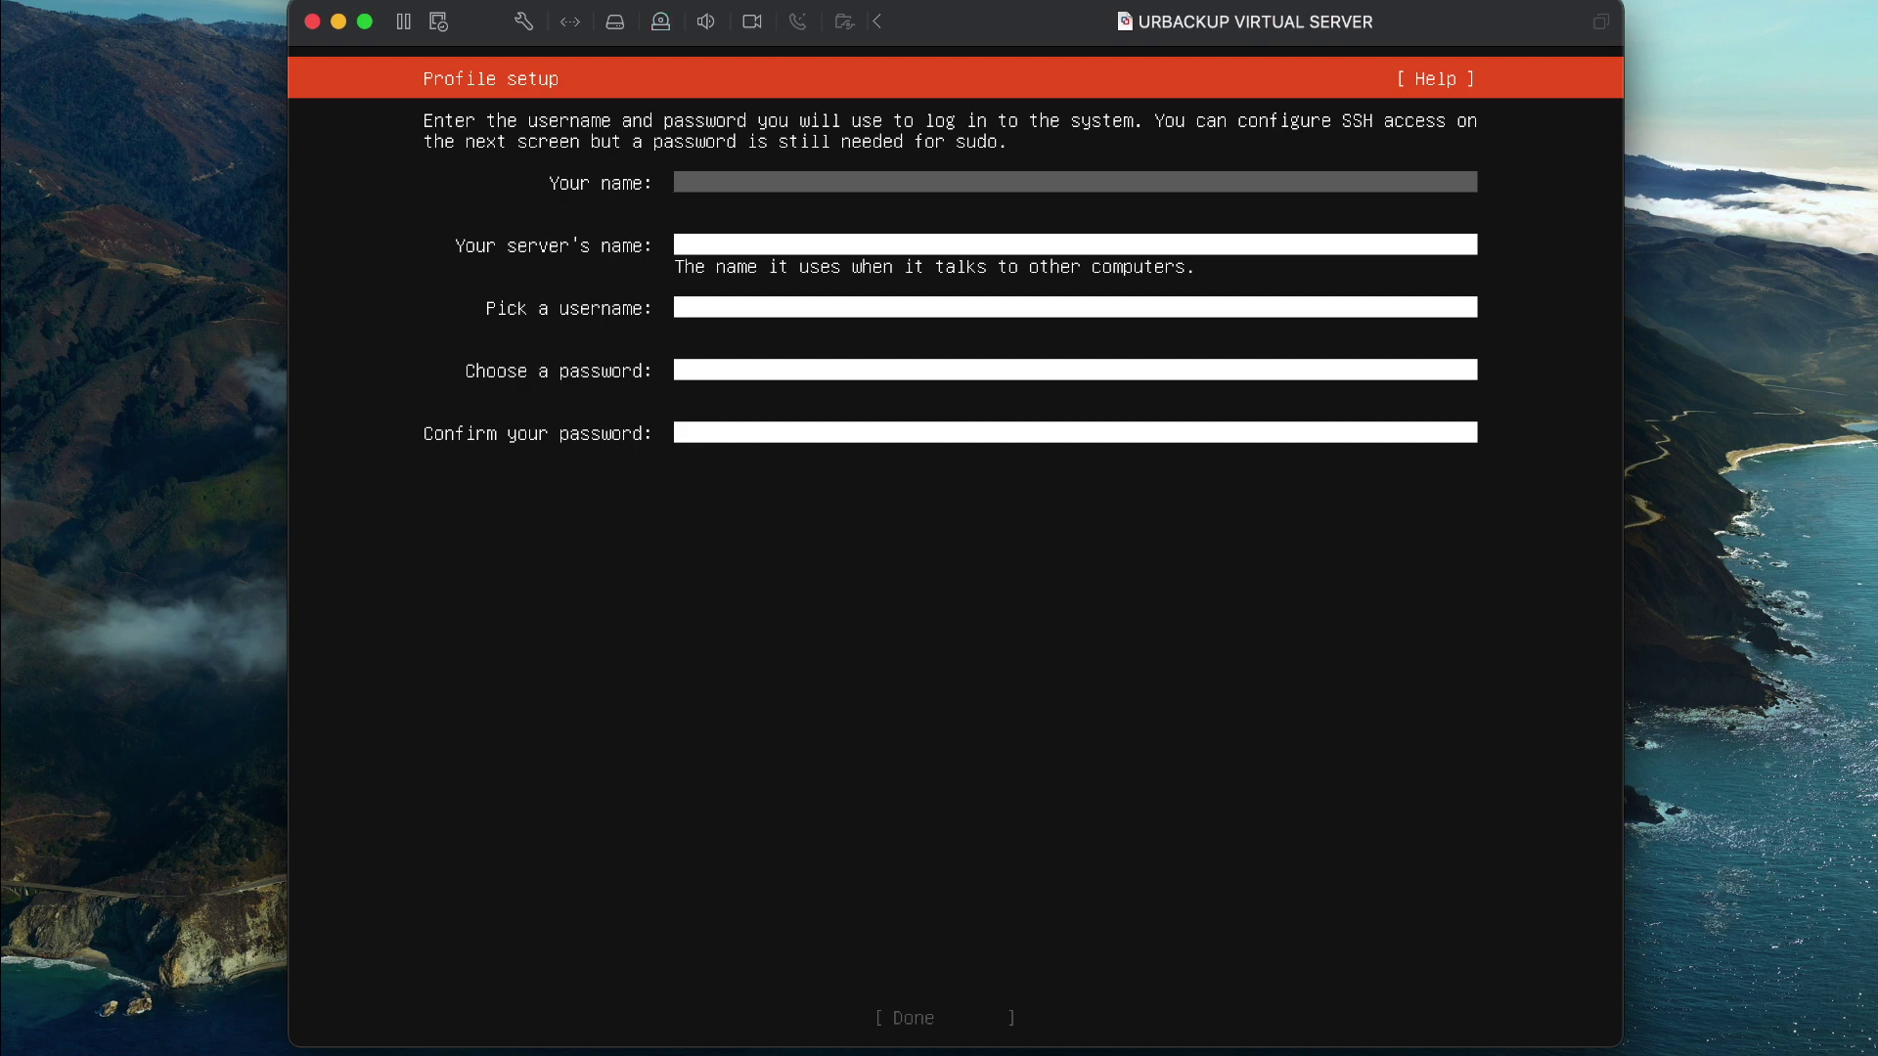
Step: Enter the profile: your name, server name urbackupsvr, username administrator, and the password twice, then submit
type("administrator")
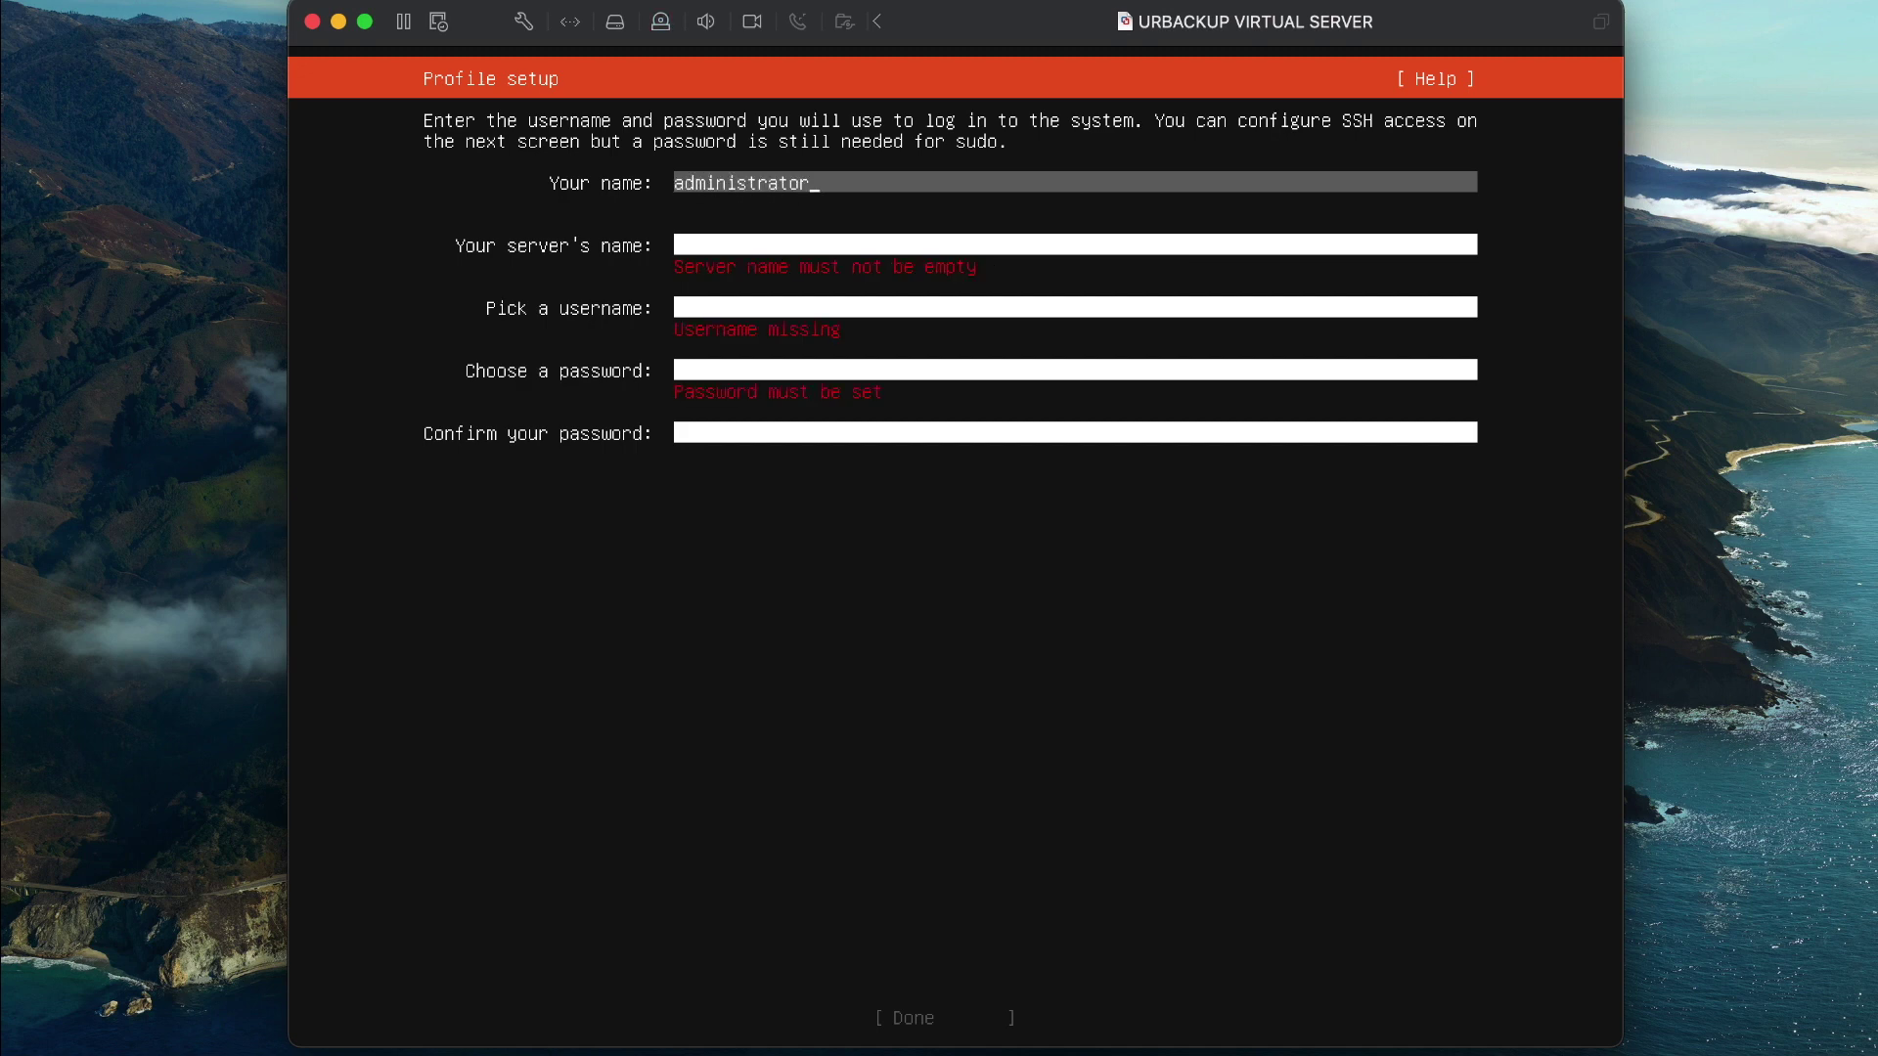
key("Tab")
type("urb")
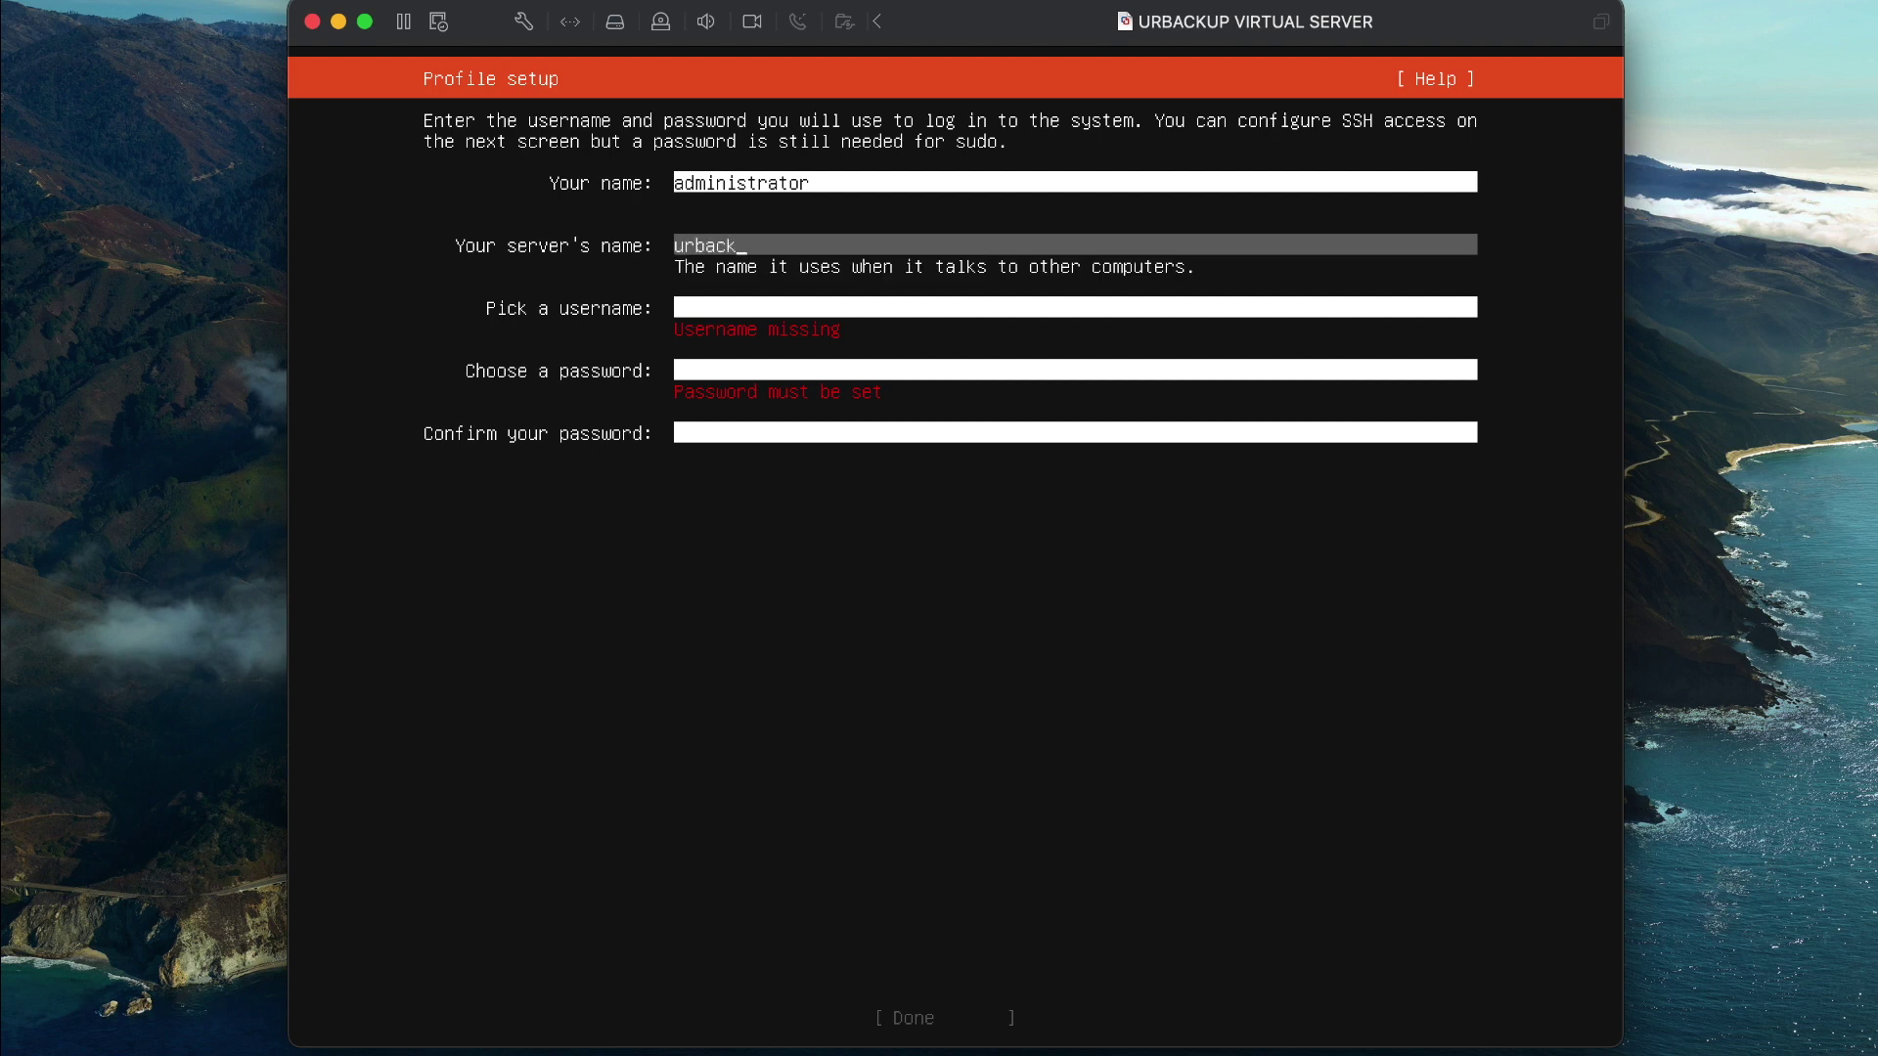
type("ackupsvr")
key("Tab")
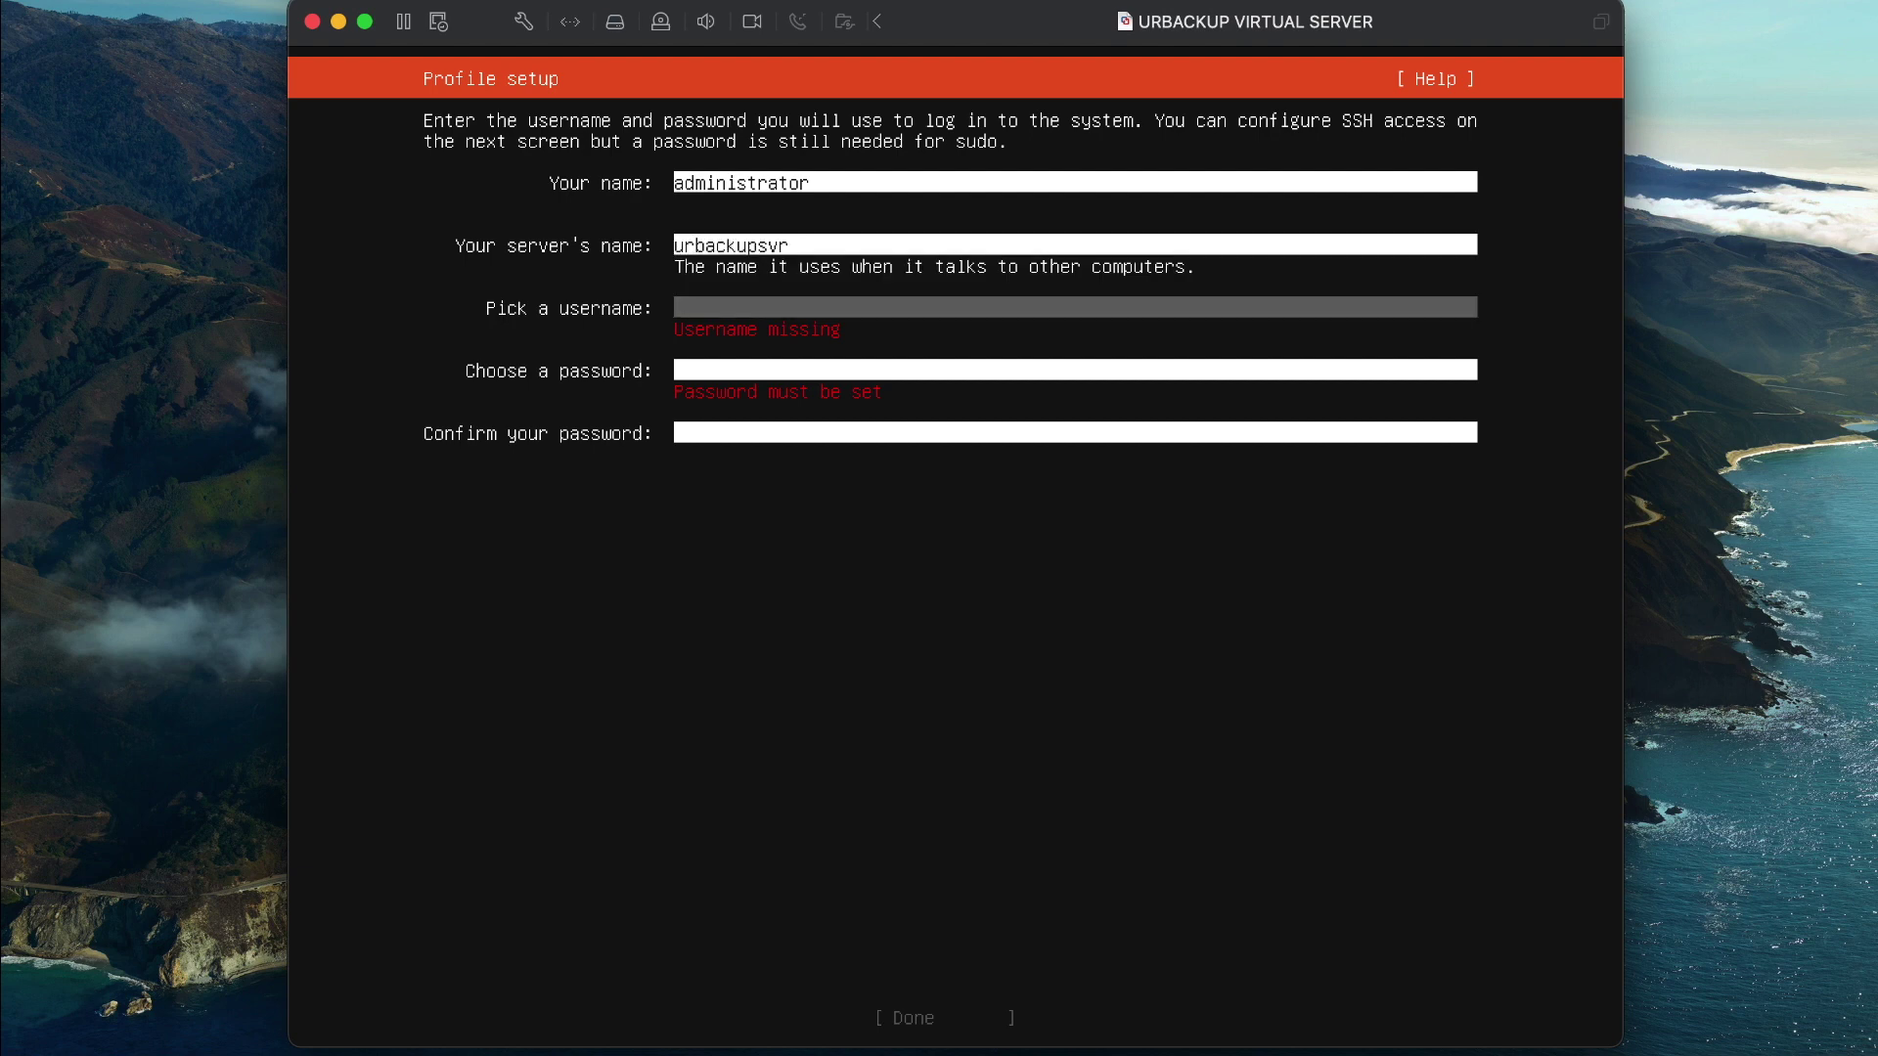
type("administrator")
key("Tab")
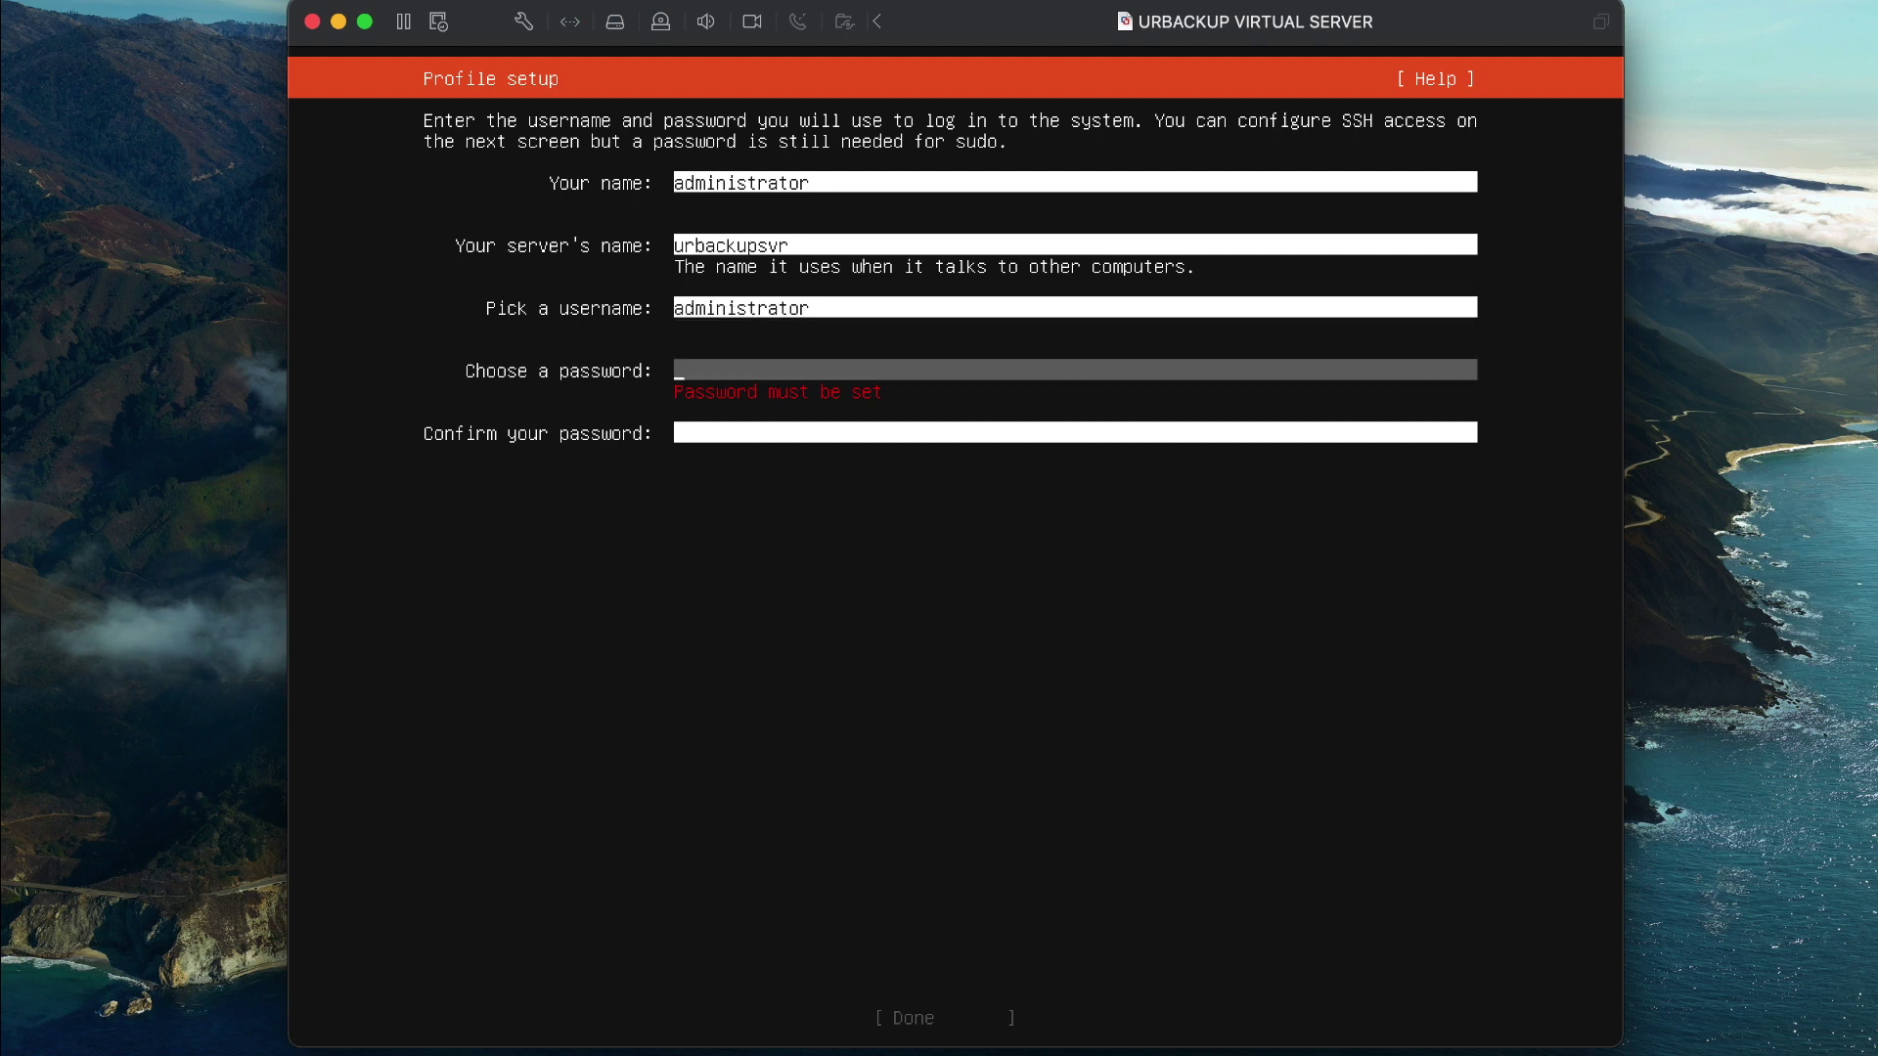
type("**************")
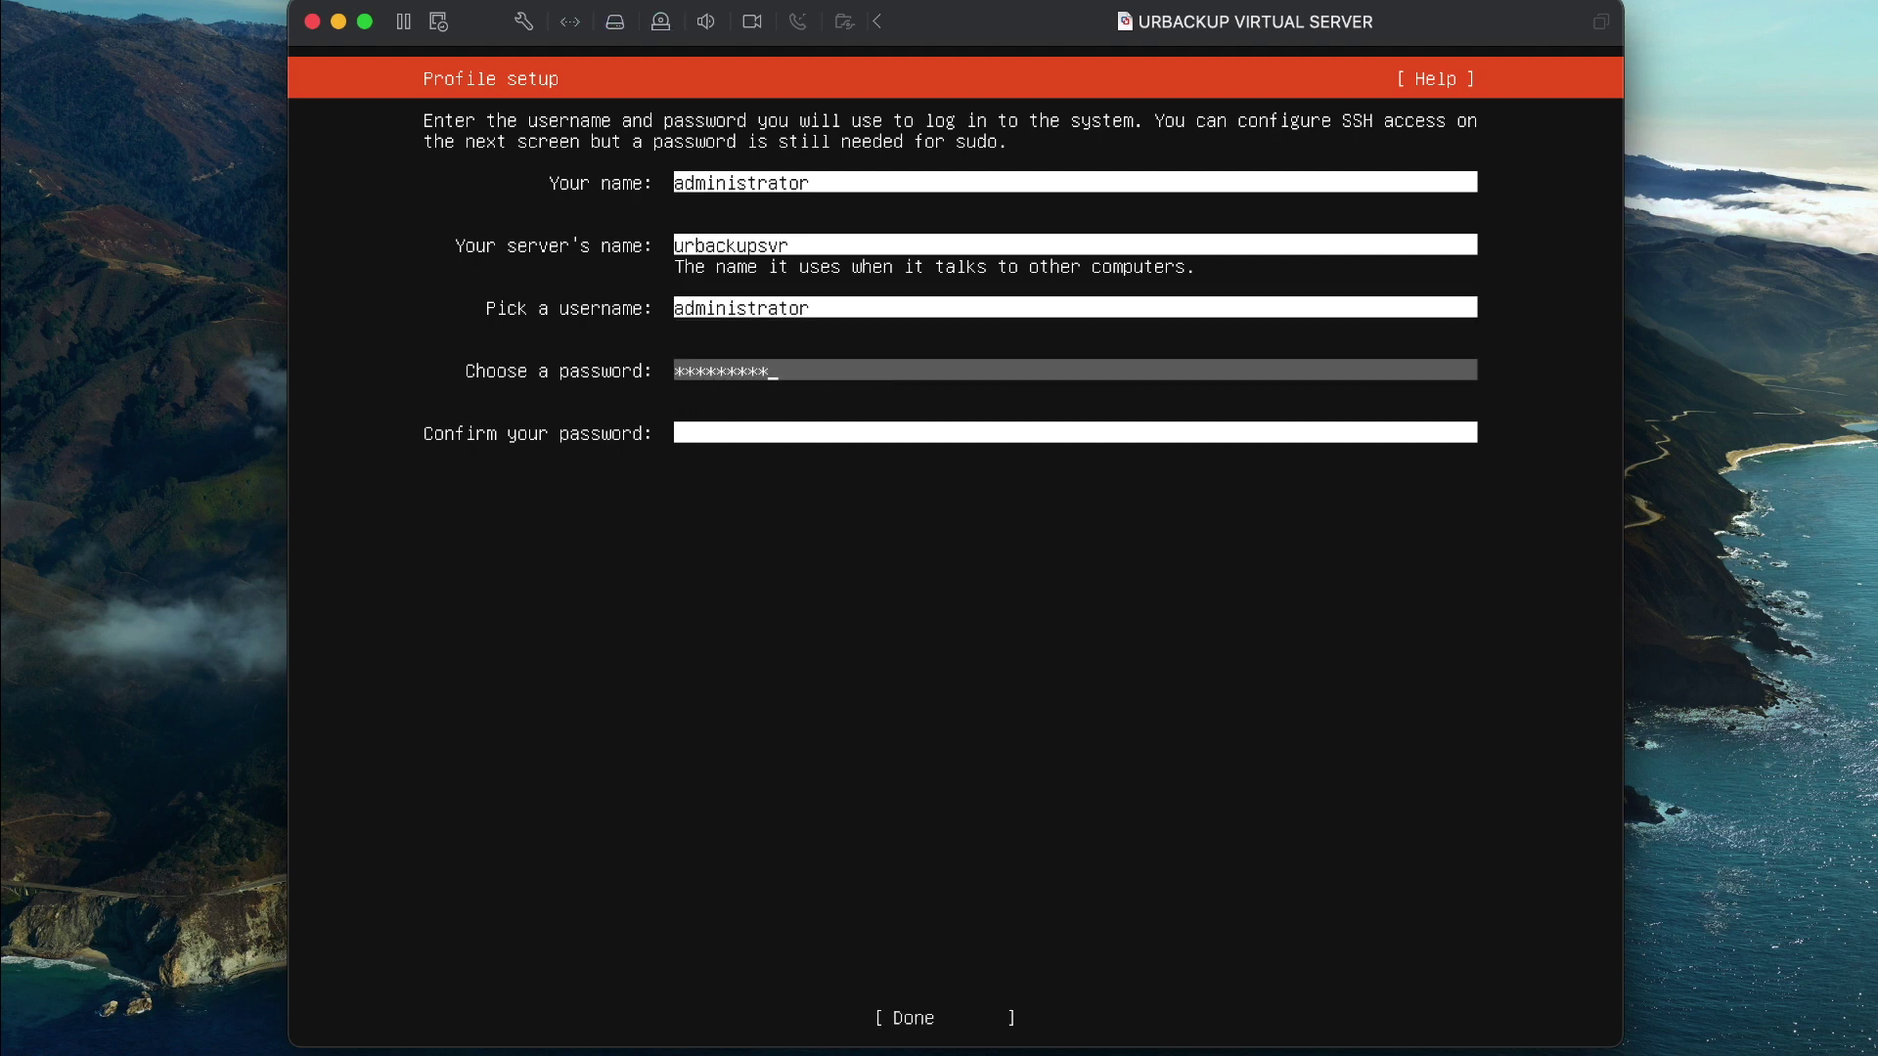
key("Tab")
type("************")
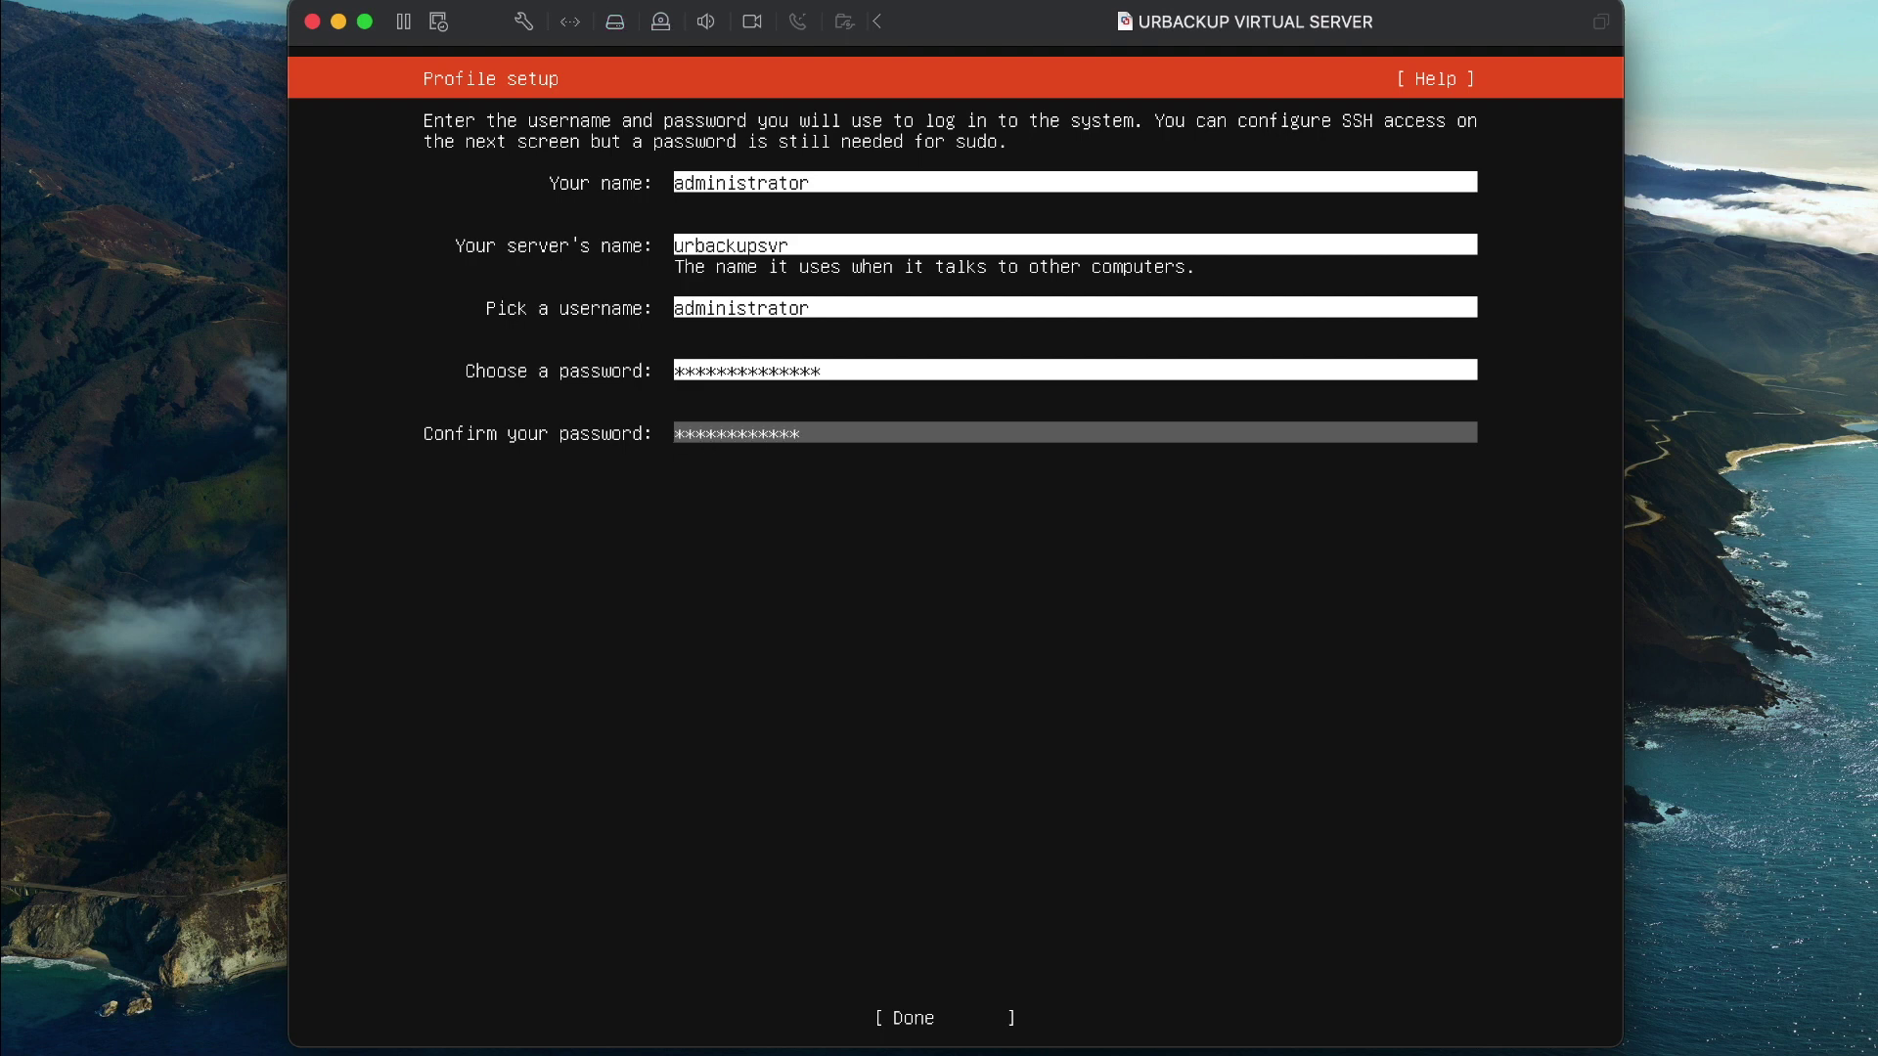
key("Tab")
key("Return")
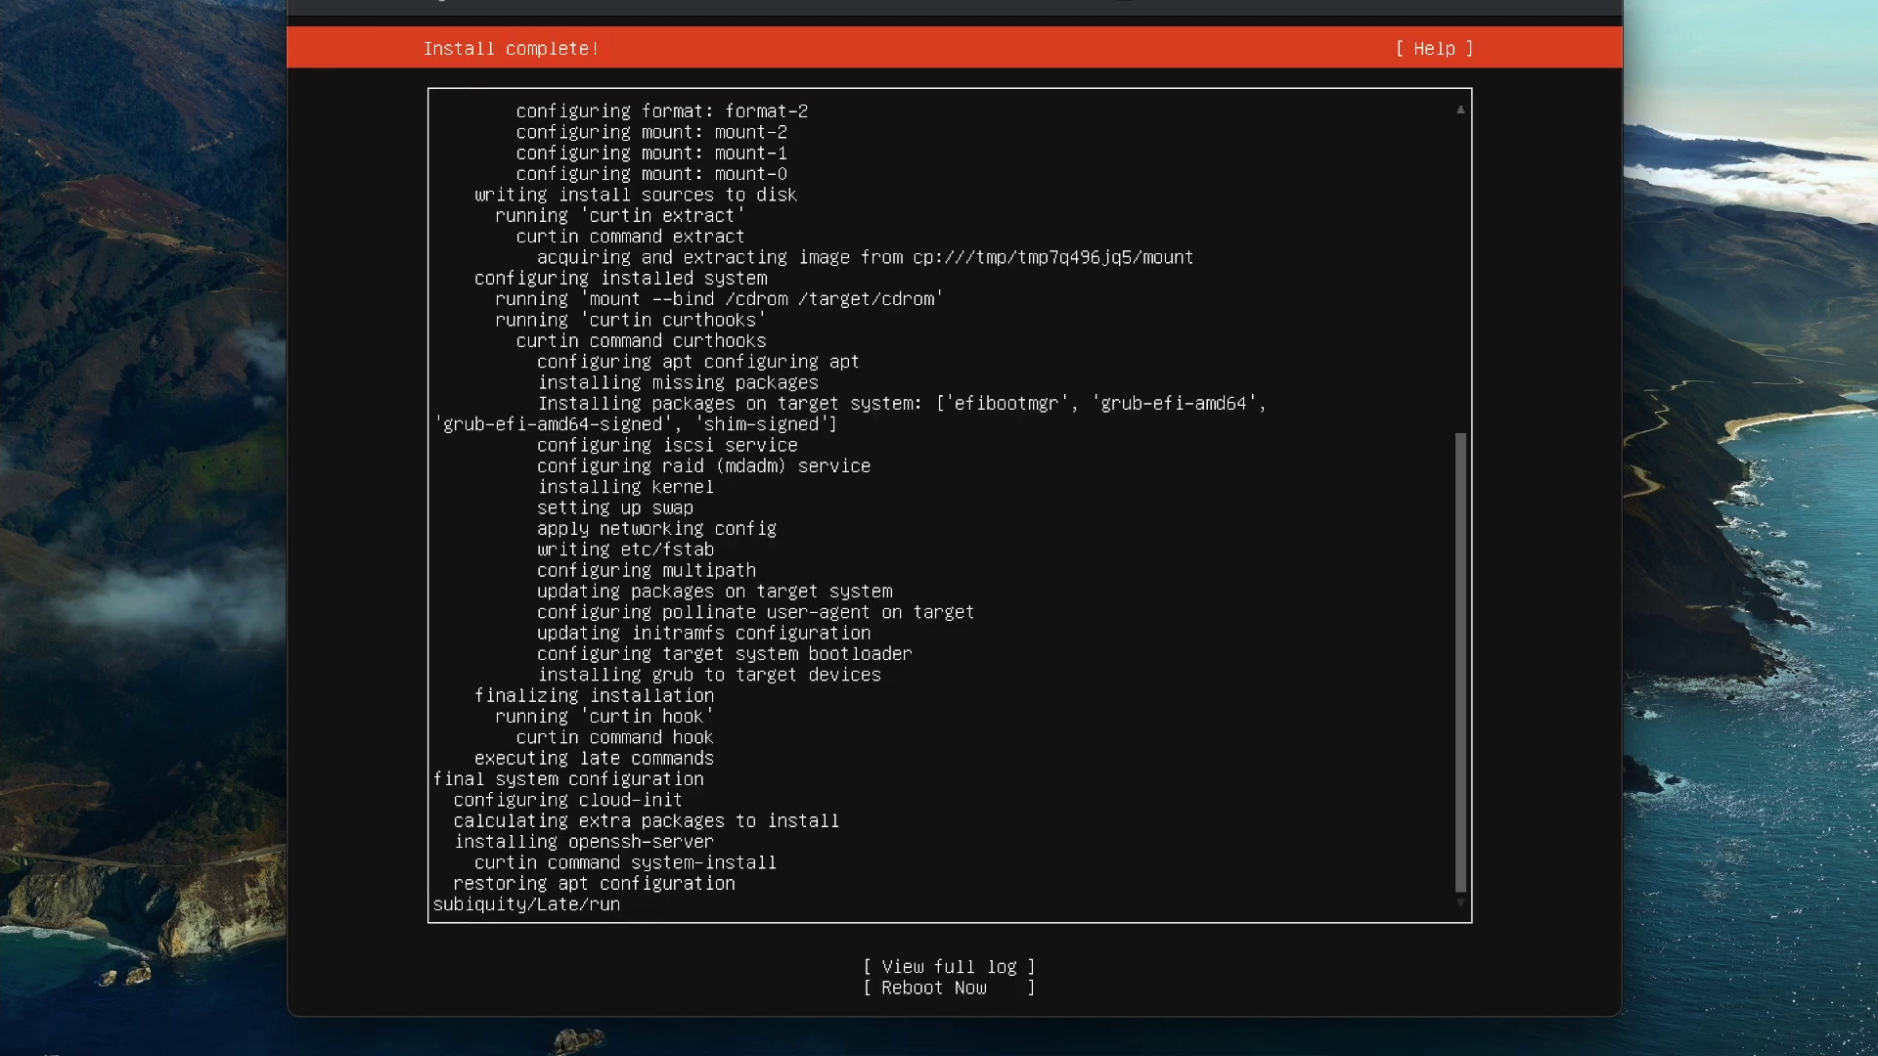
Step: Reboot the newly installed server
key("Tab")
key("Down")
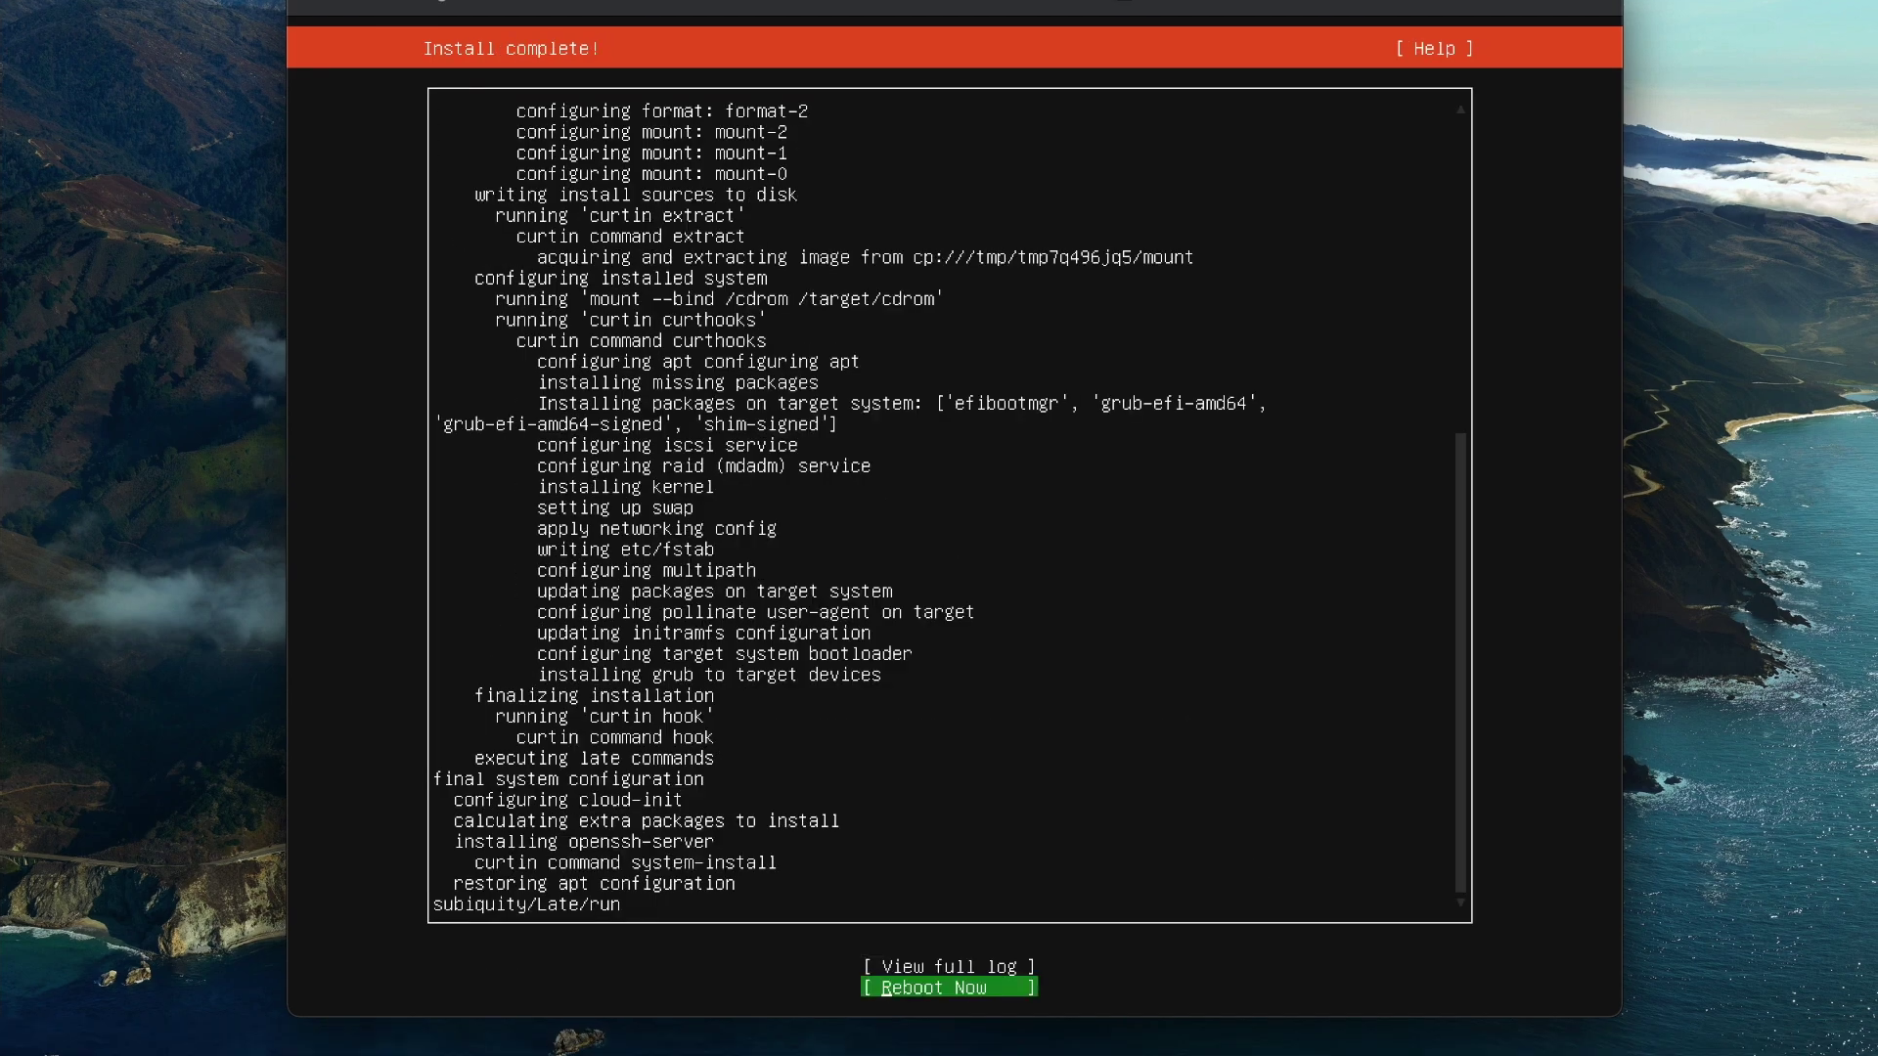
key("Return")
key("Return")
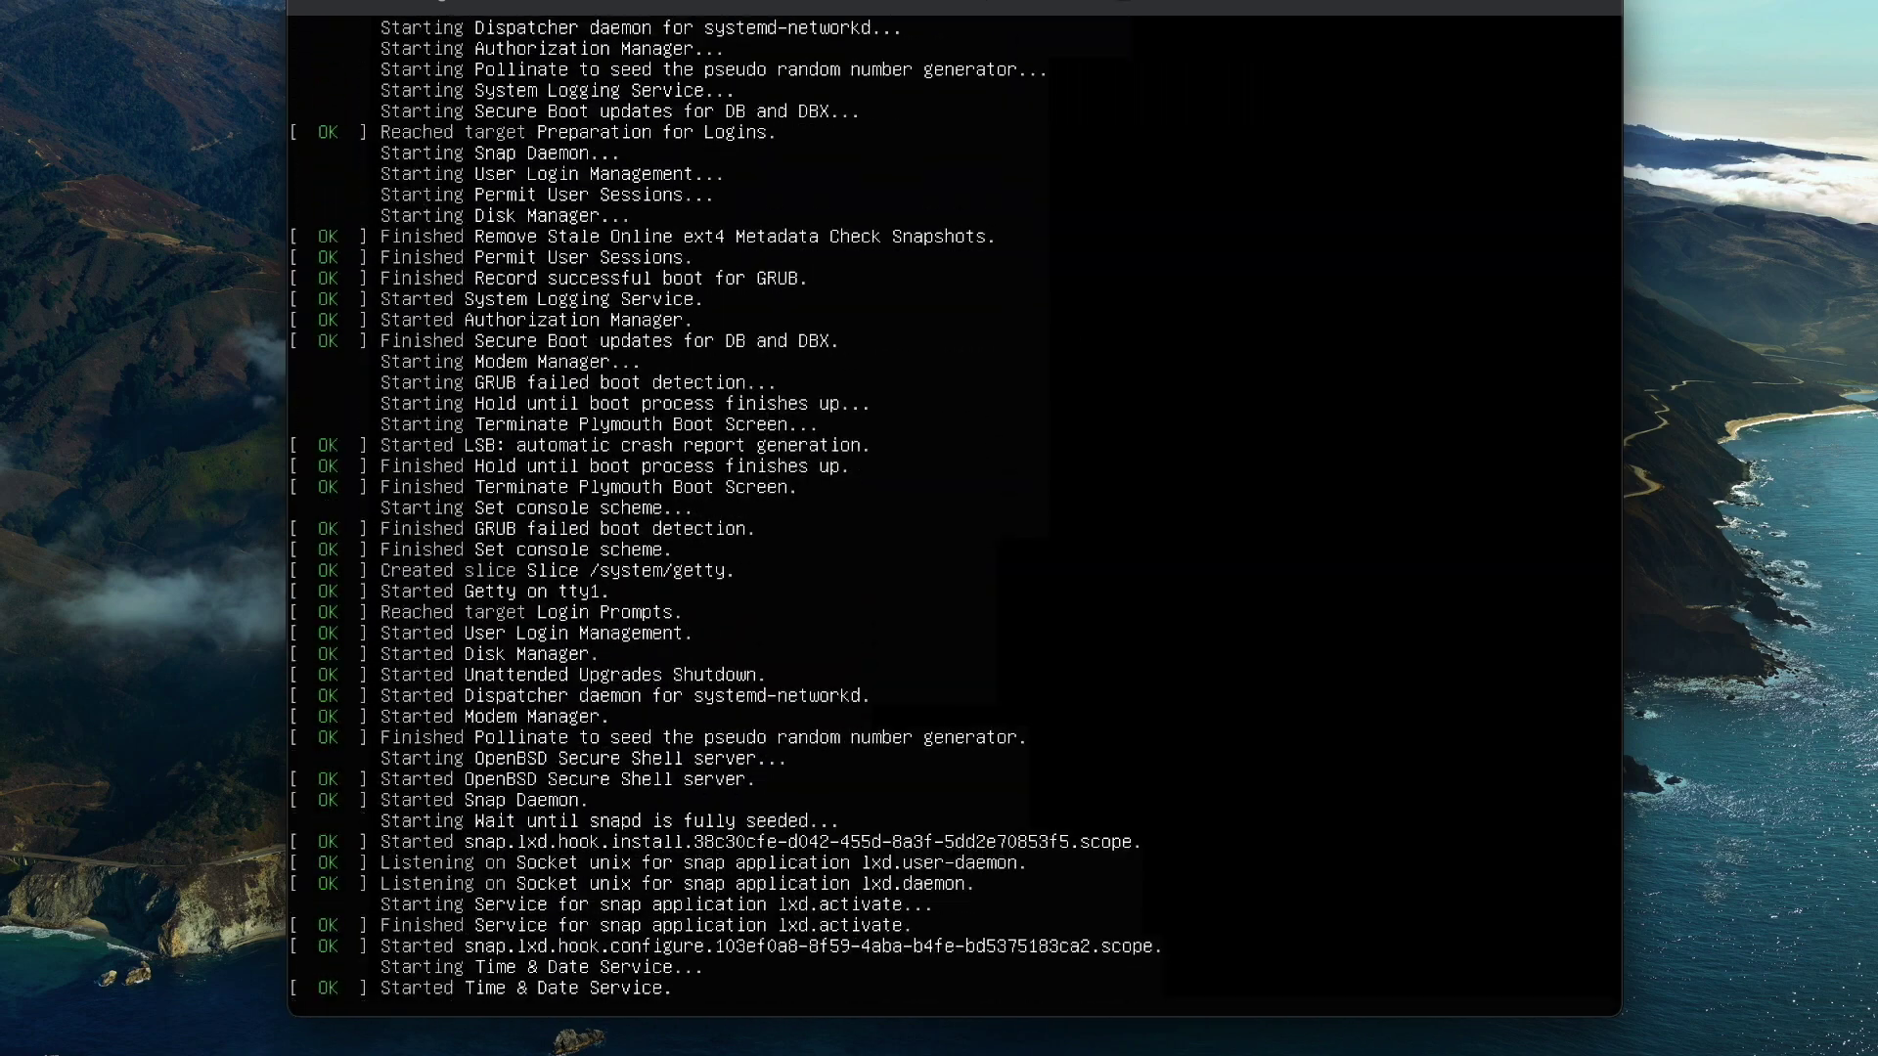
Step: Log in at the console as administrator with the account password
type("administrator")
key("Return")
key("Return")
key("ctrl+l")
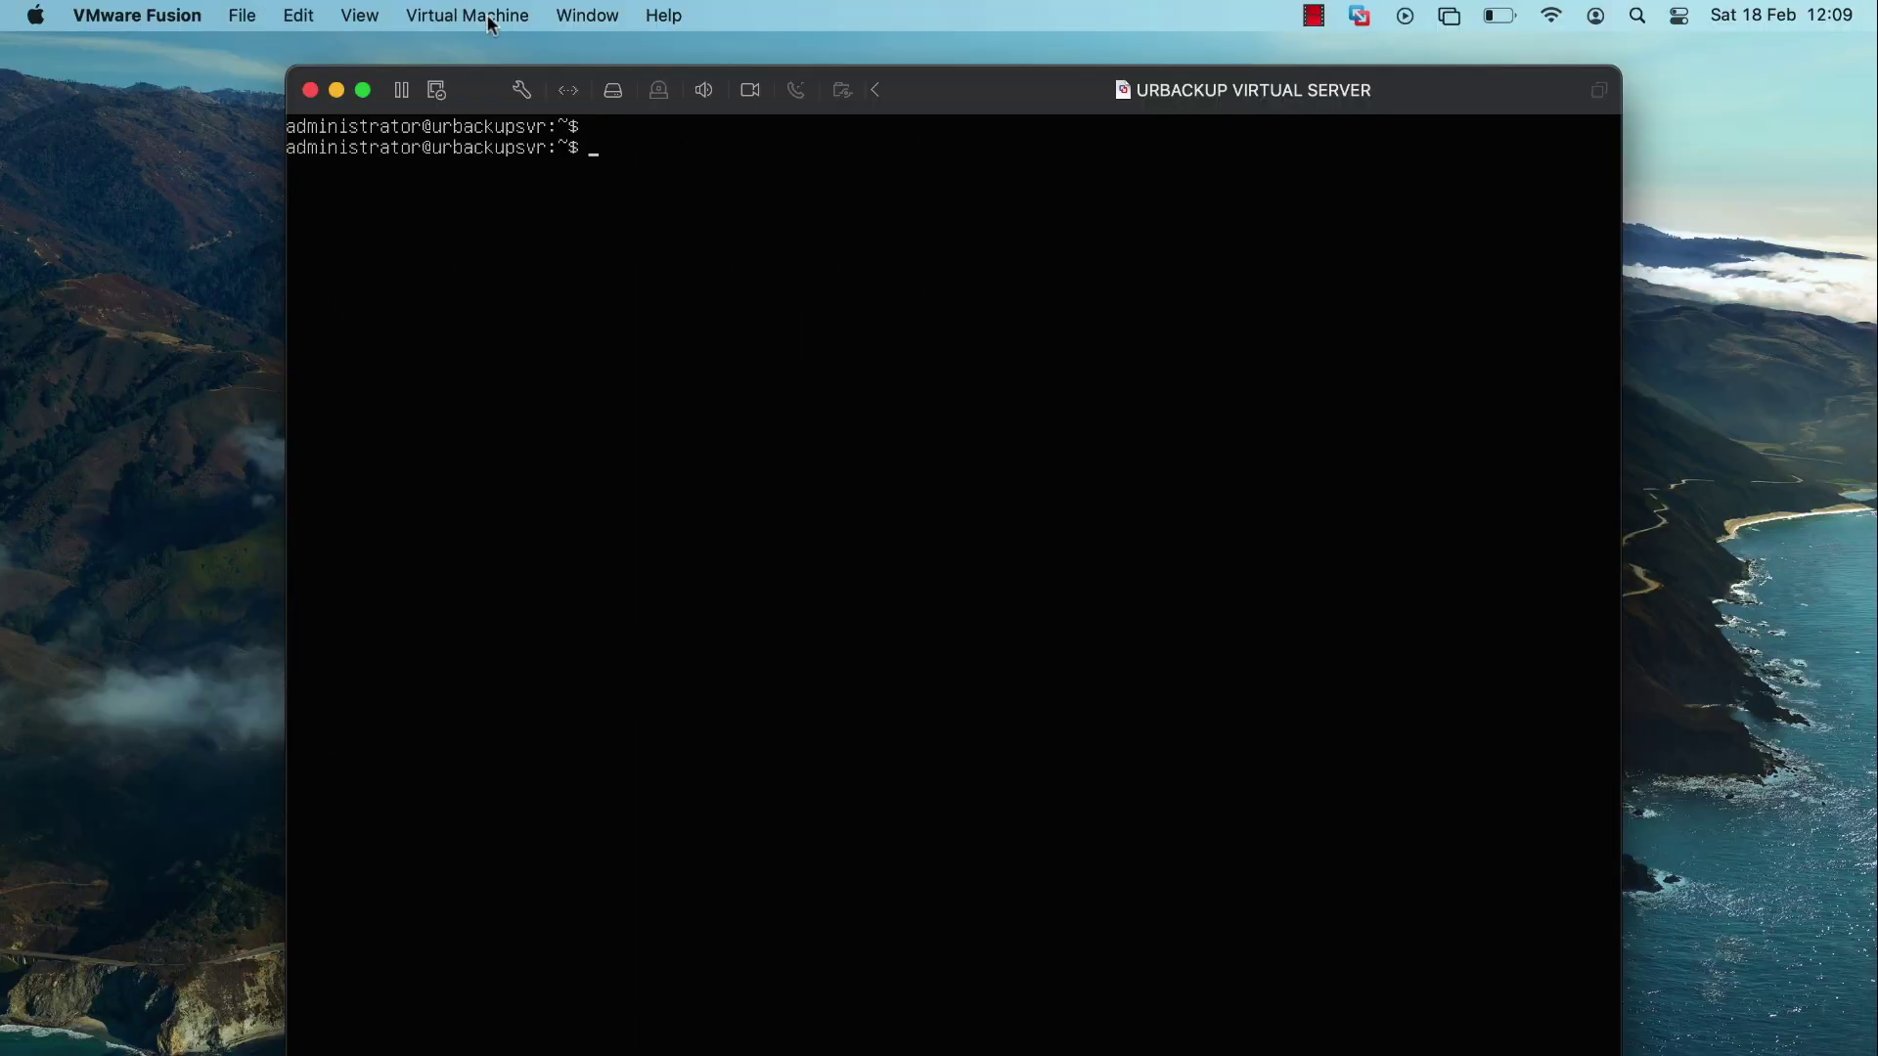
Step: Bridge the VM's network adapter to the USB 10/100/1000 LAN
left_click(485, 15)
left_click(494, 243)
left_click(865, 380)
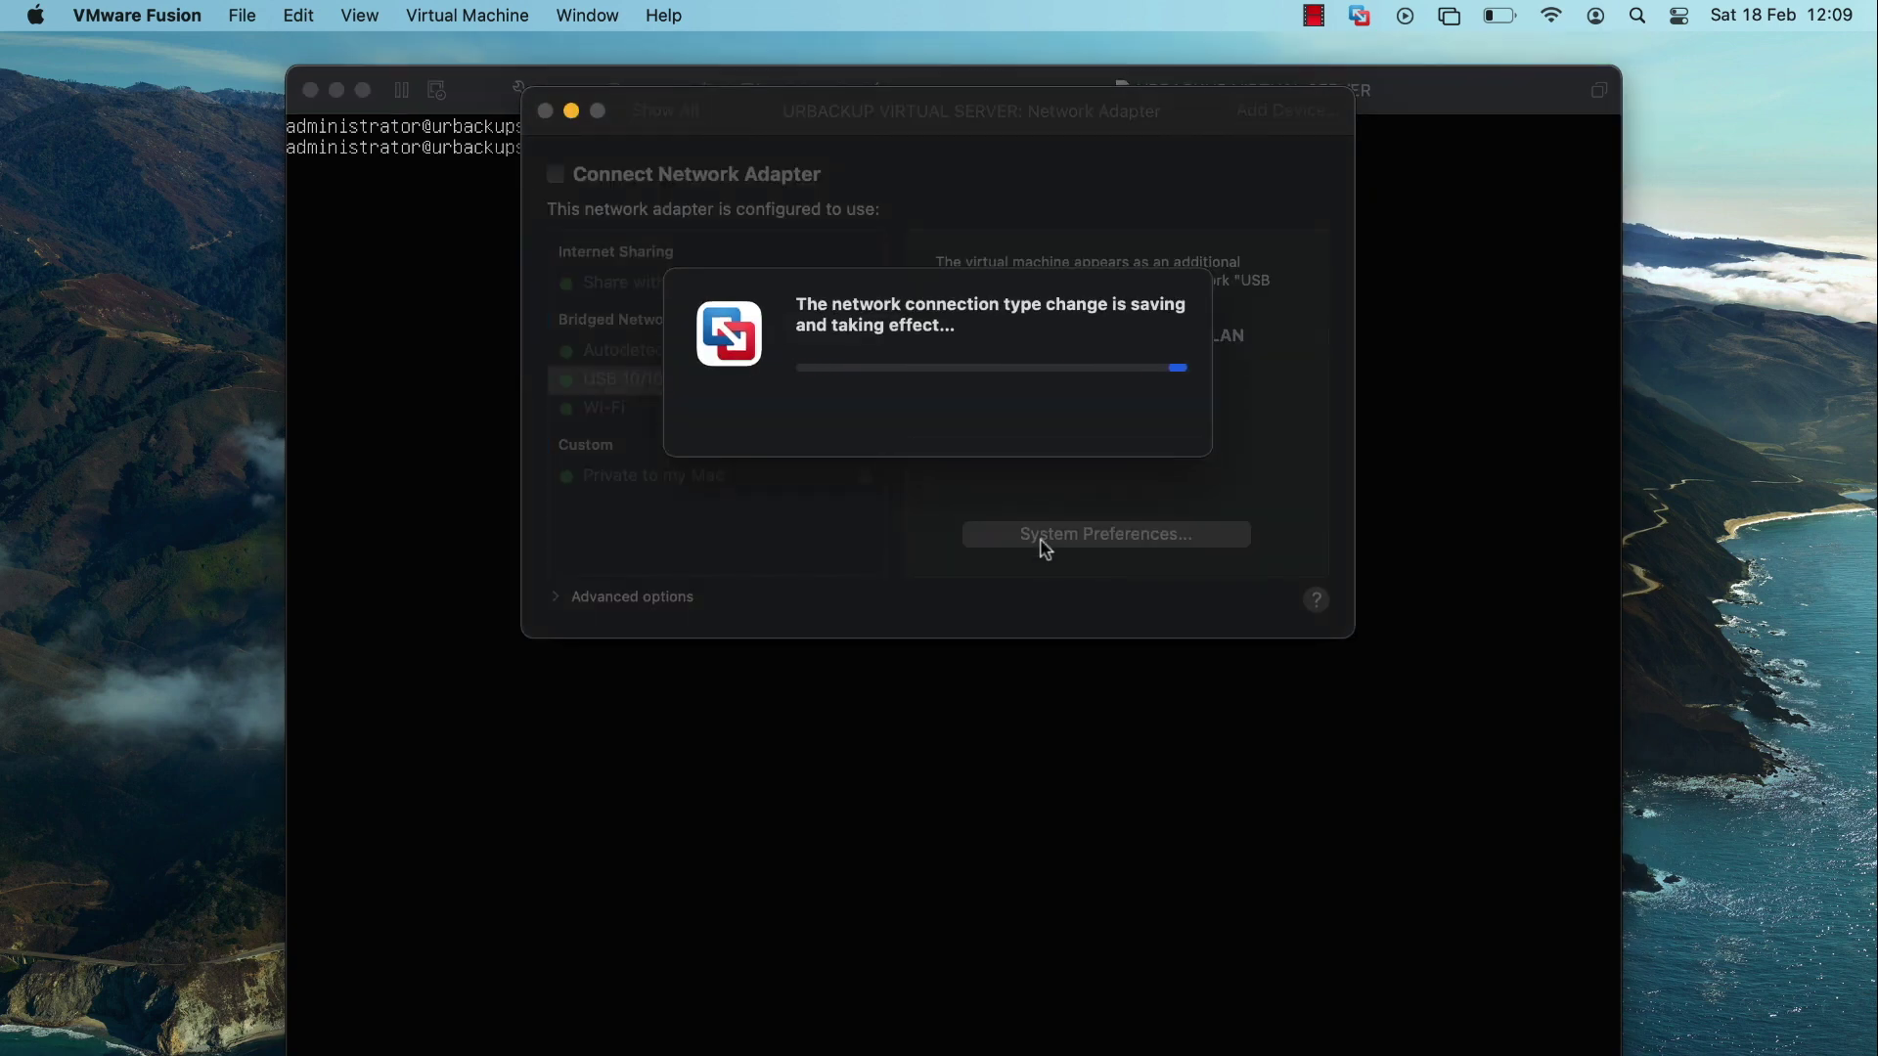
left_click(573, 112)
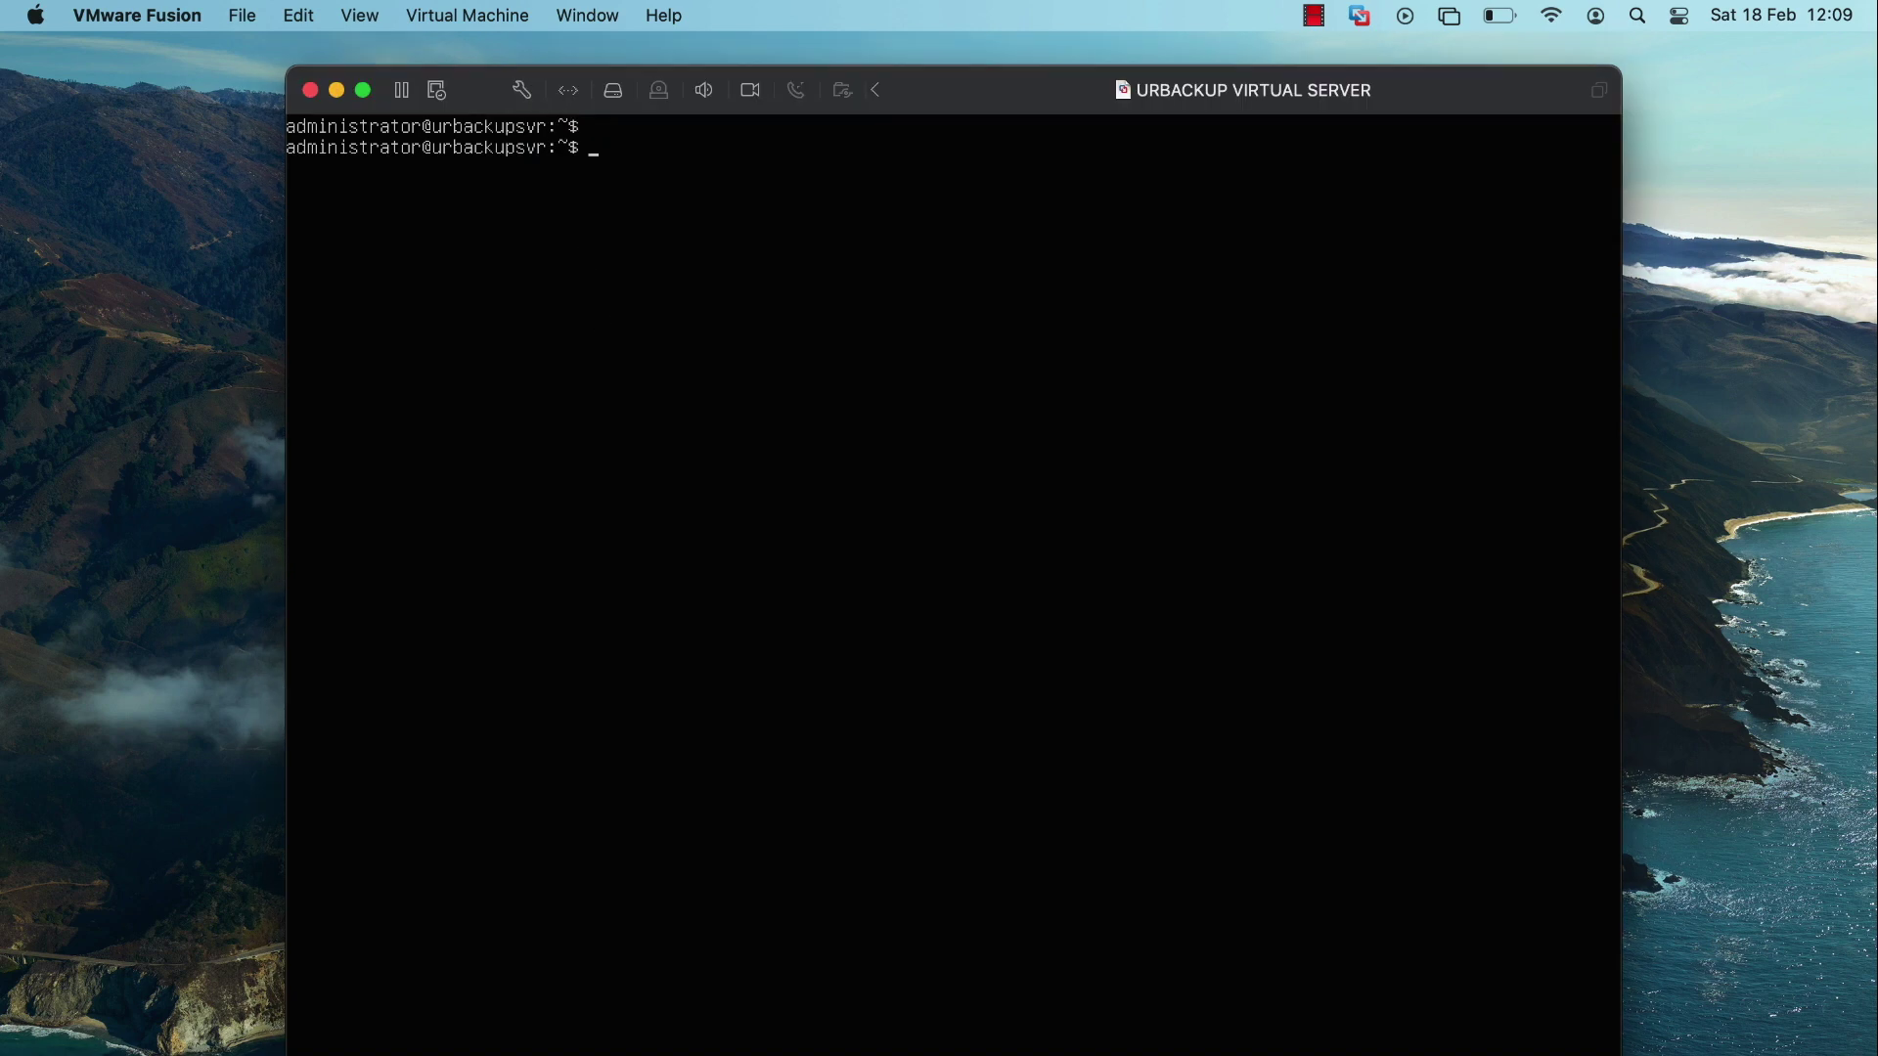
Step: Run 'ip addr list | grep inet' to confirm 192.168.0.103, then show the Mac desktop
type("ip addr list | grep inet")
key("Return")
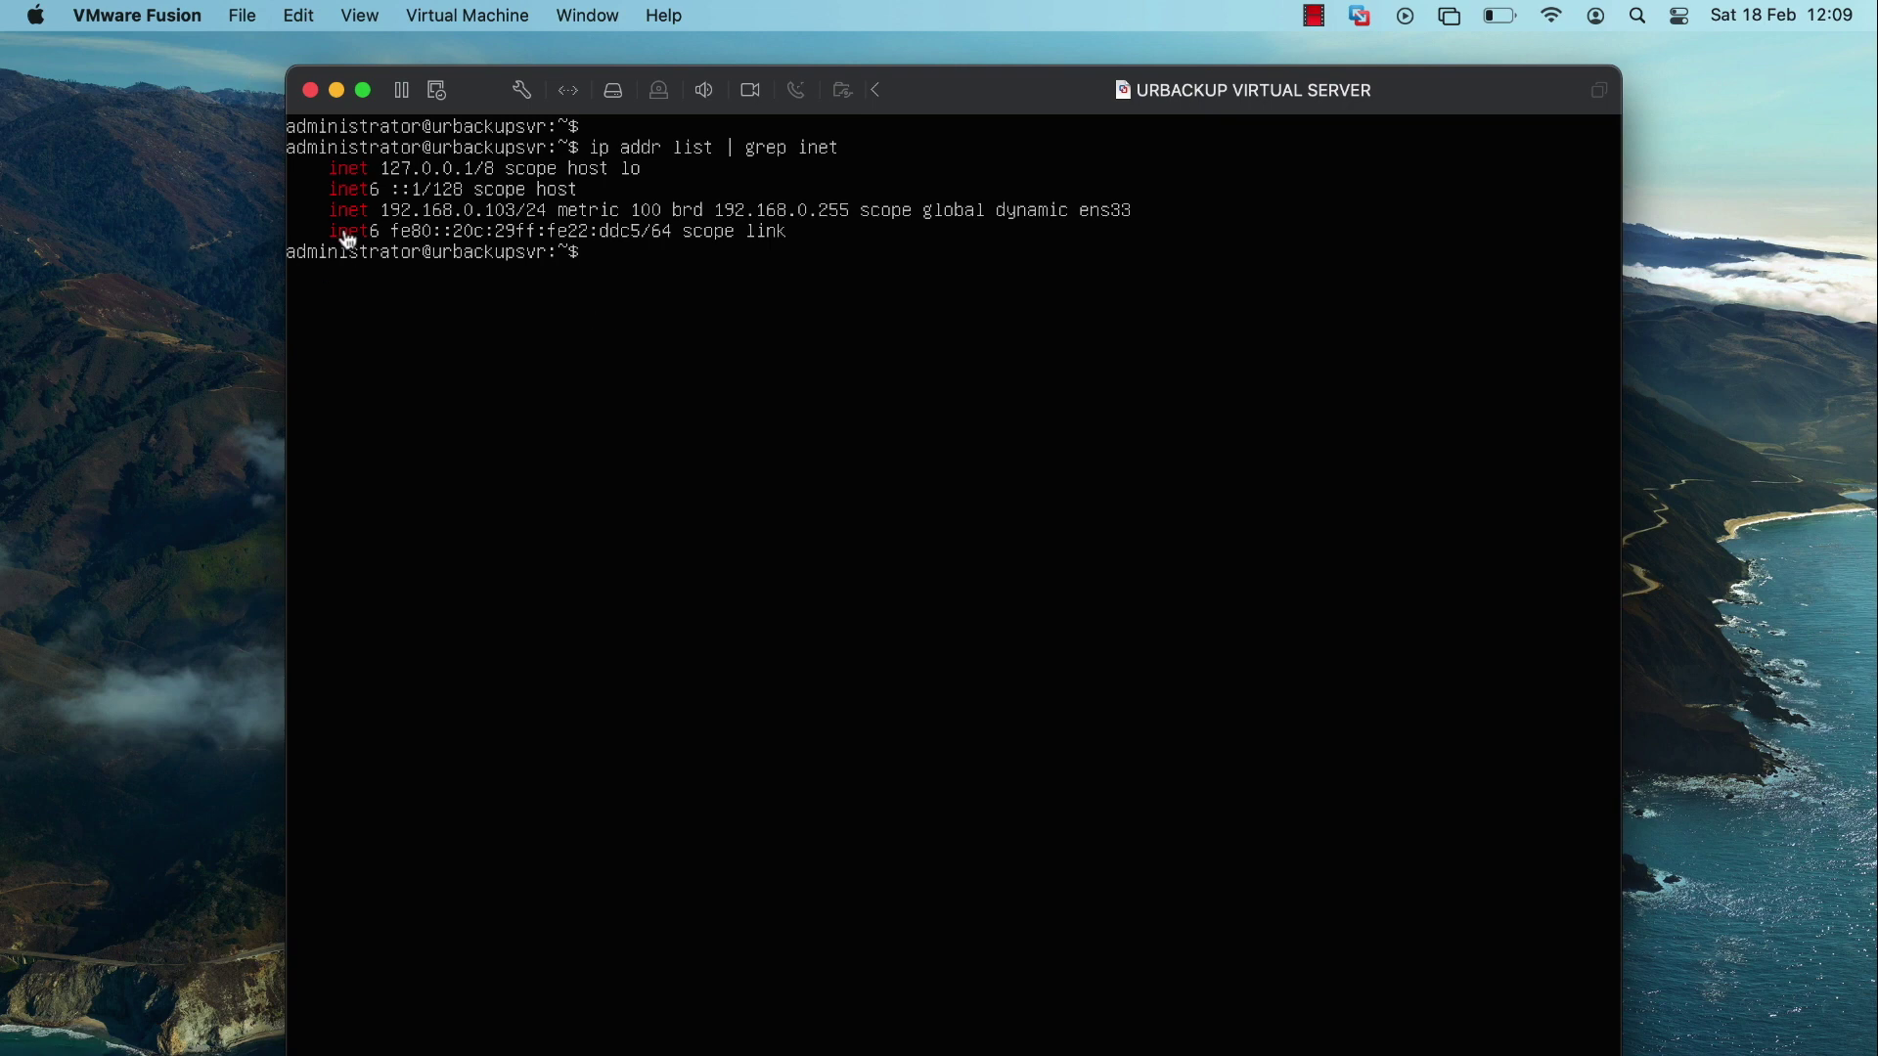
key("super+F3")
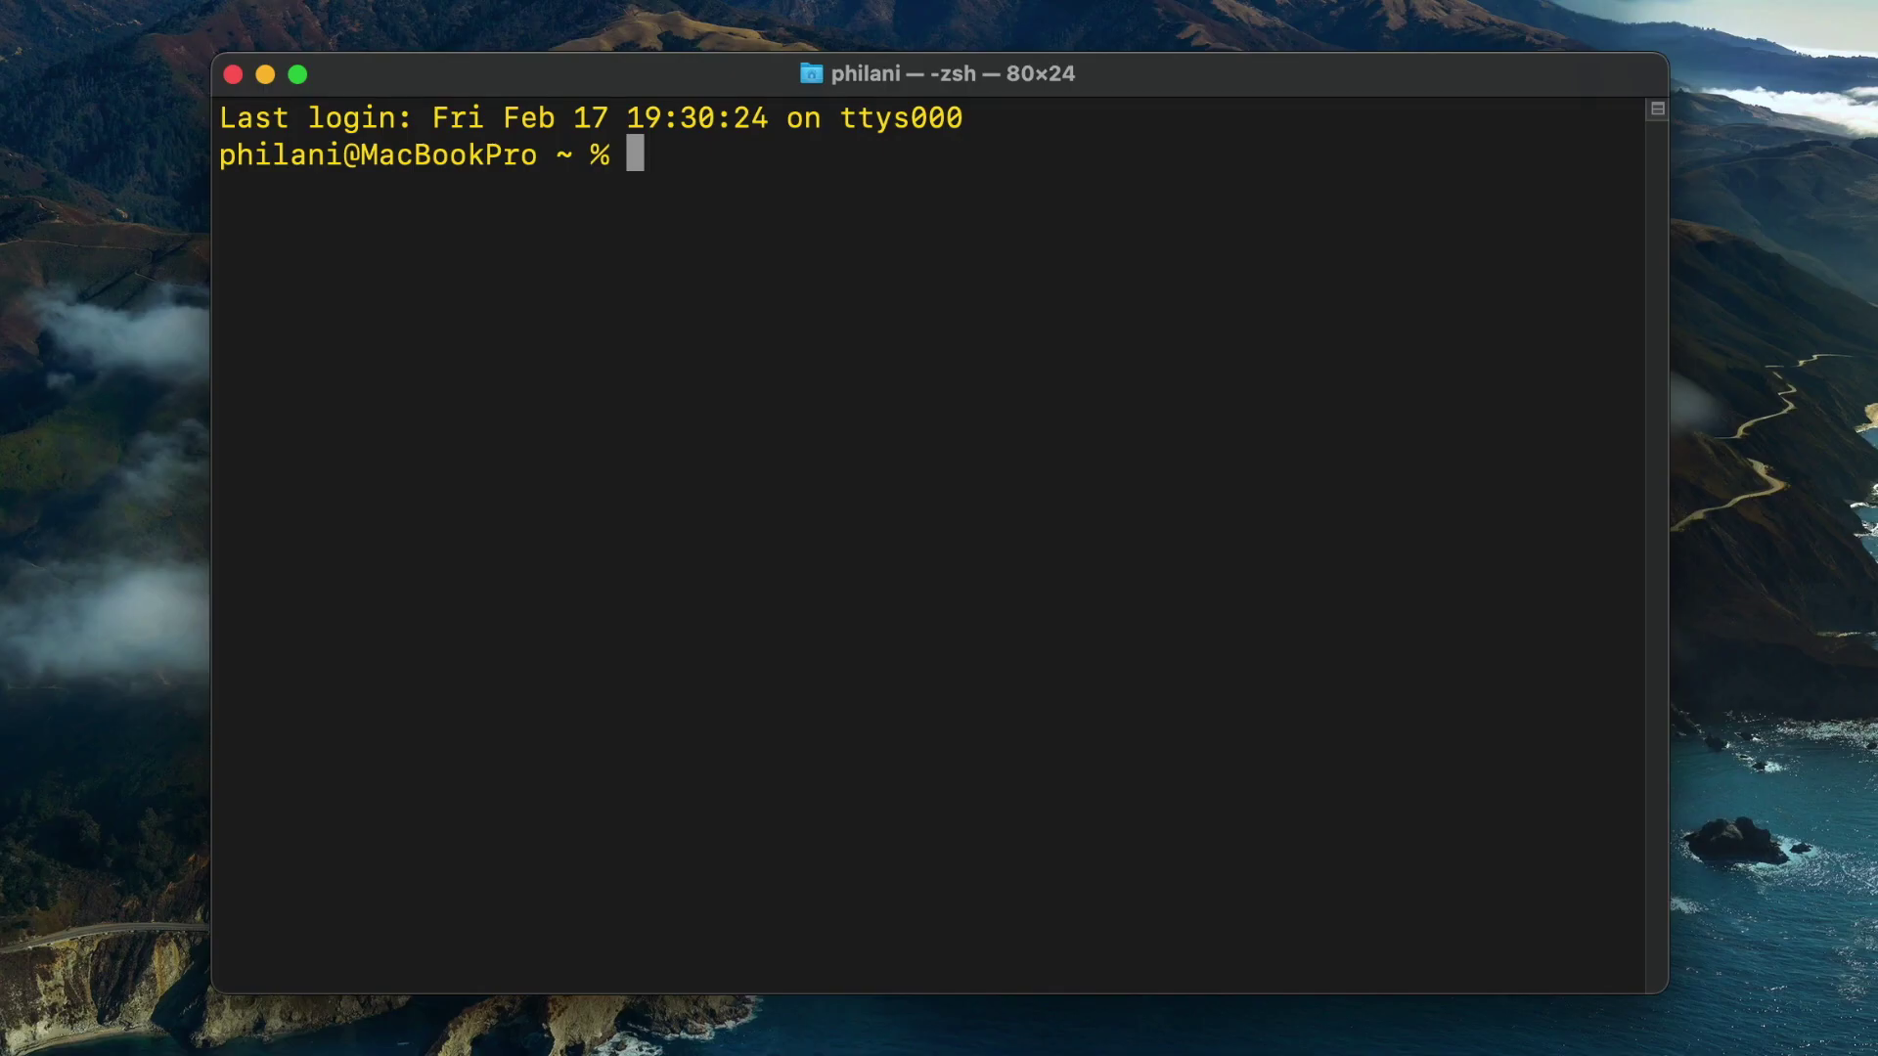
type("ssh a")
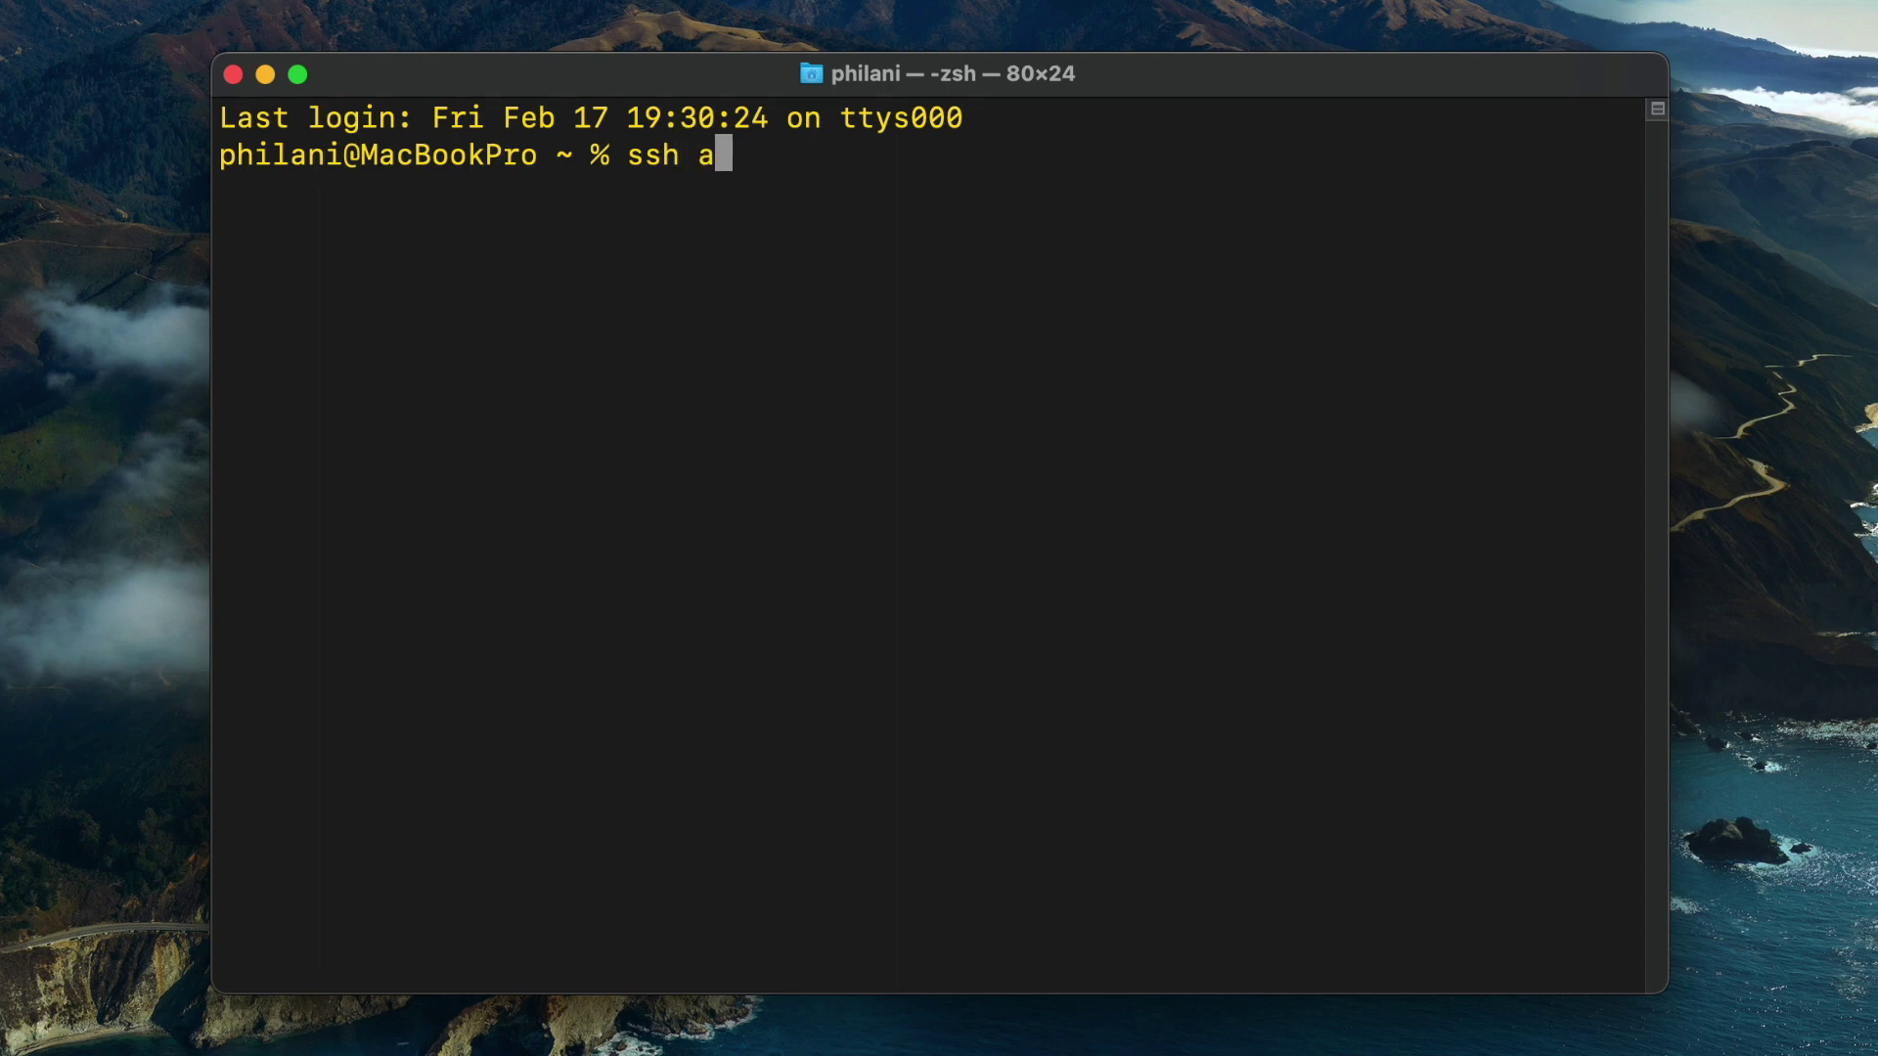
type("dministrator")
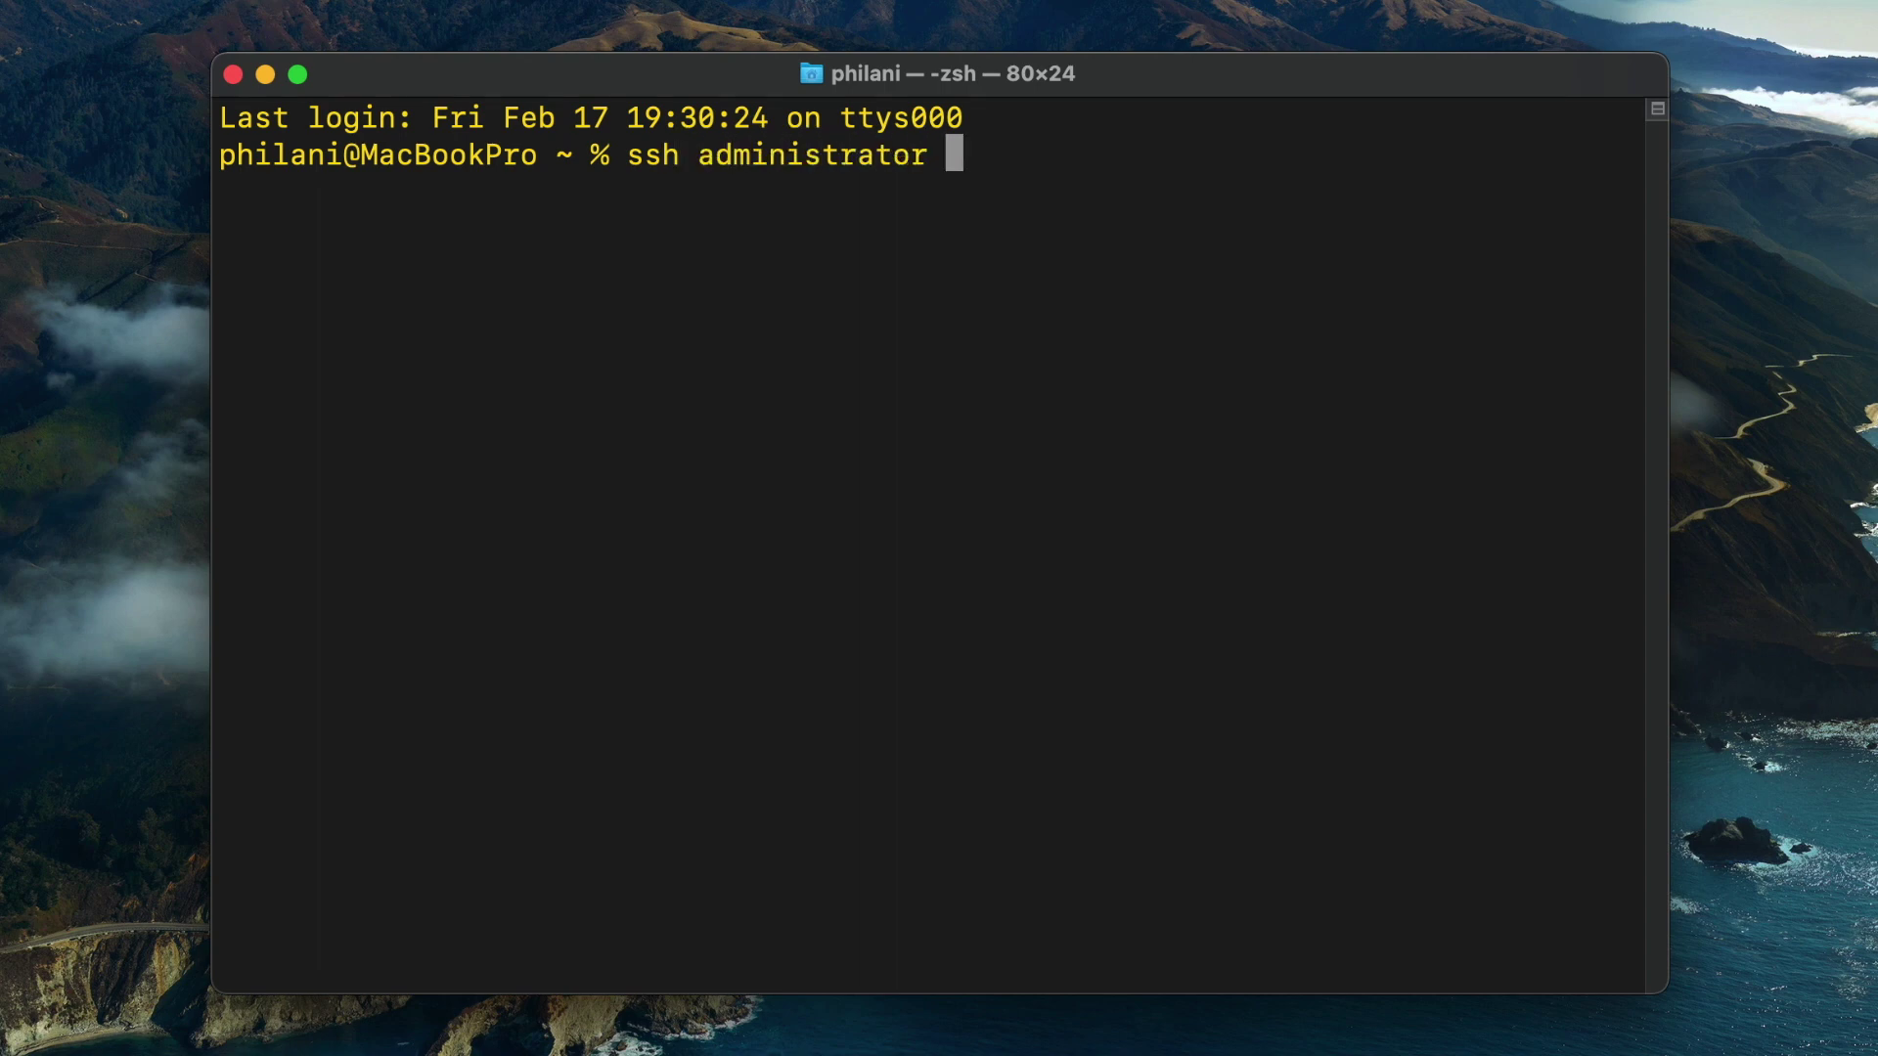
key("BackSpace")
type("@192.1")
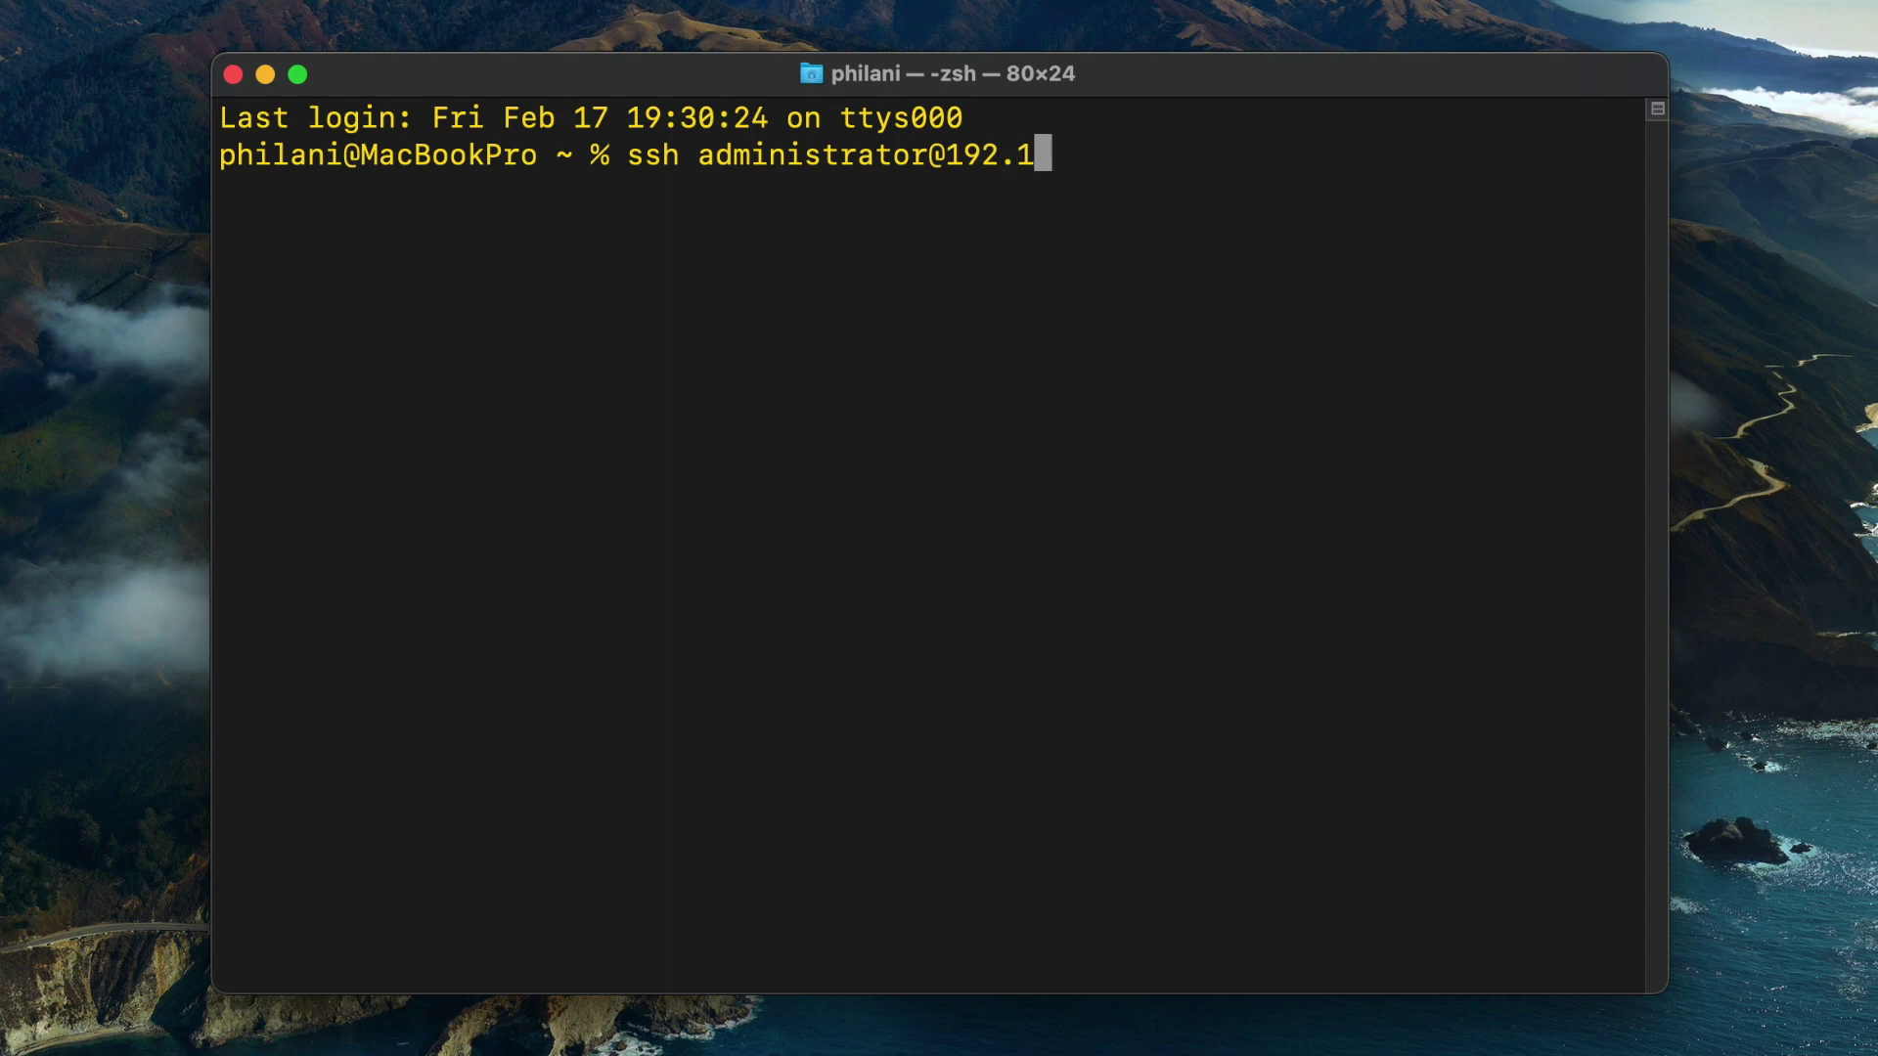
type("68.0.103")
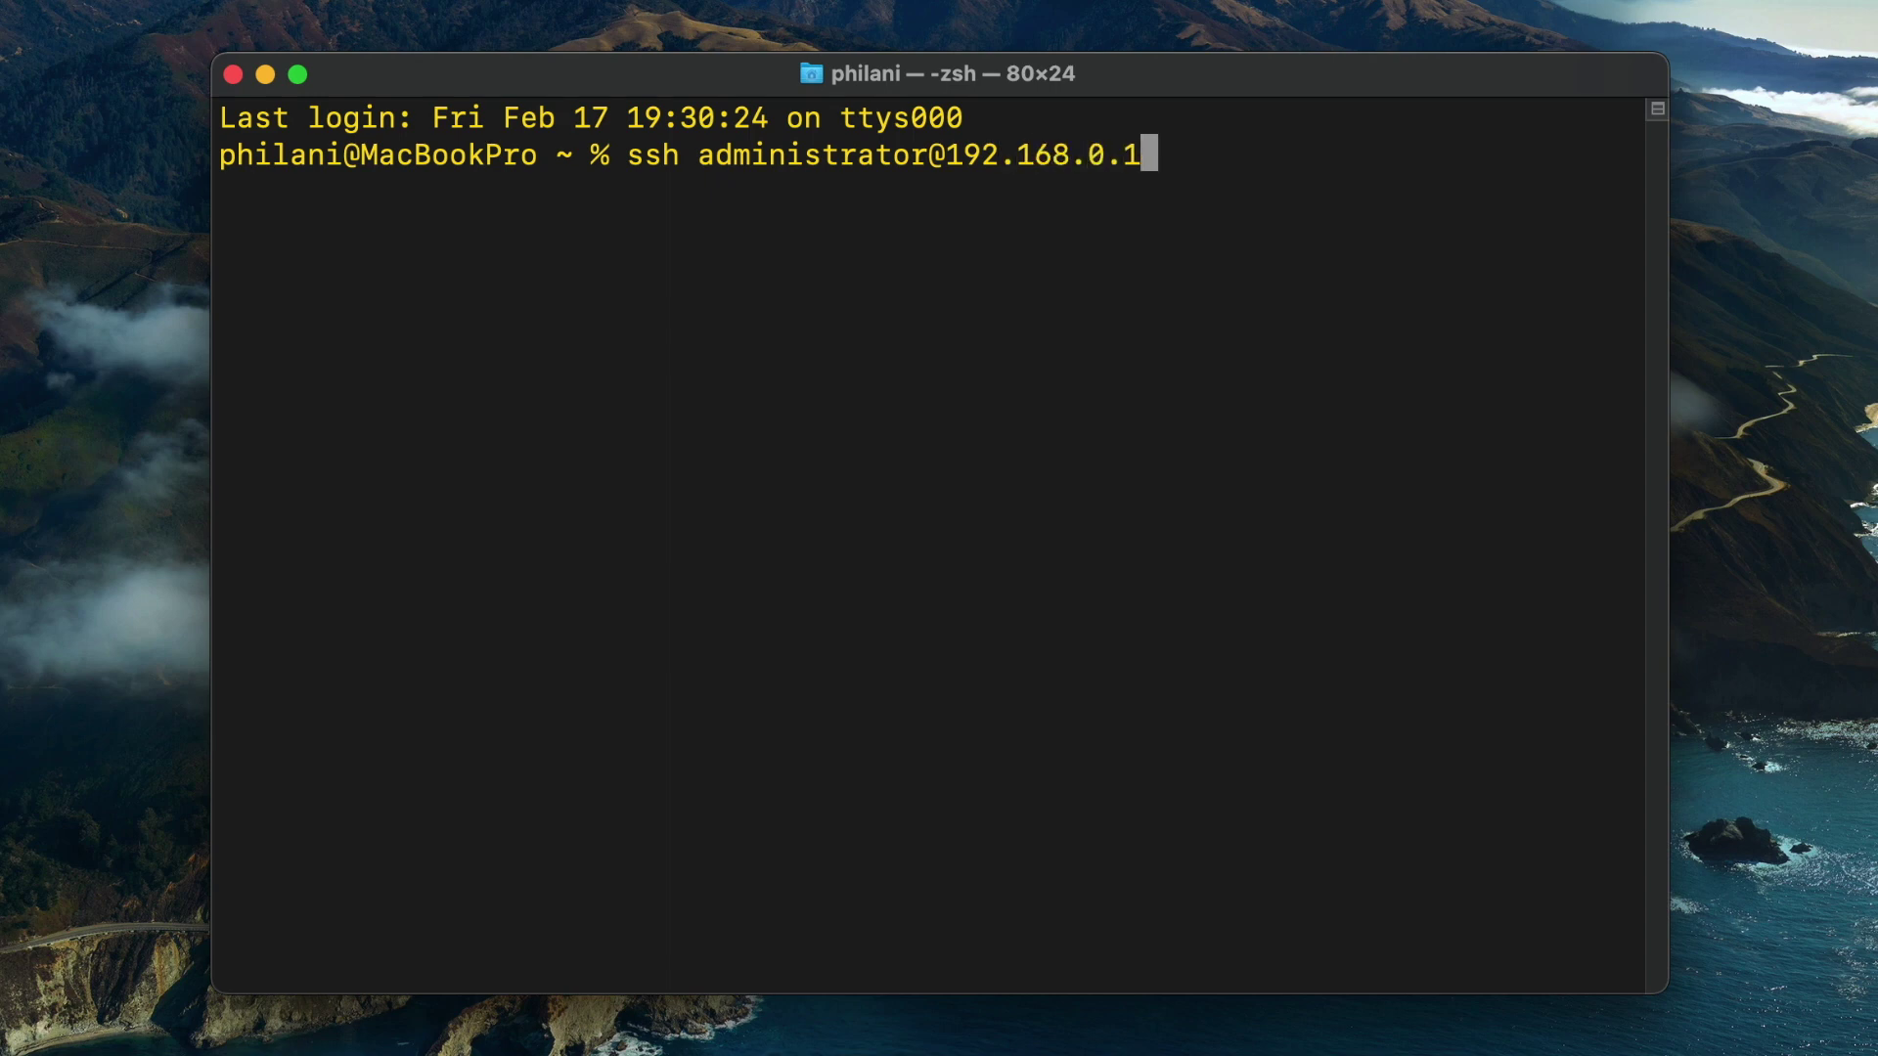
key("Return")
type("yes")
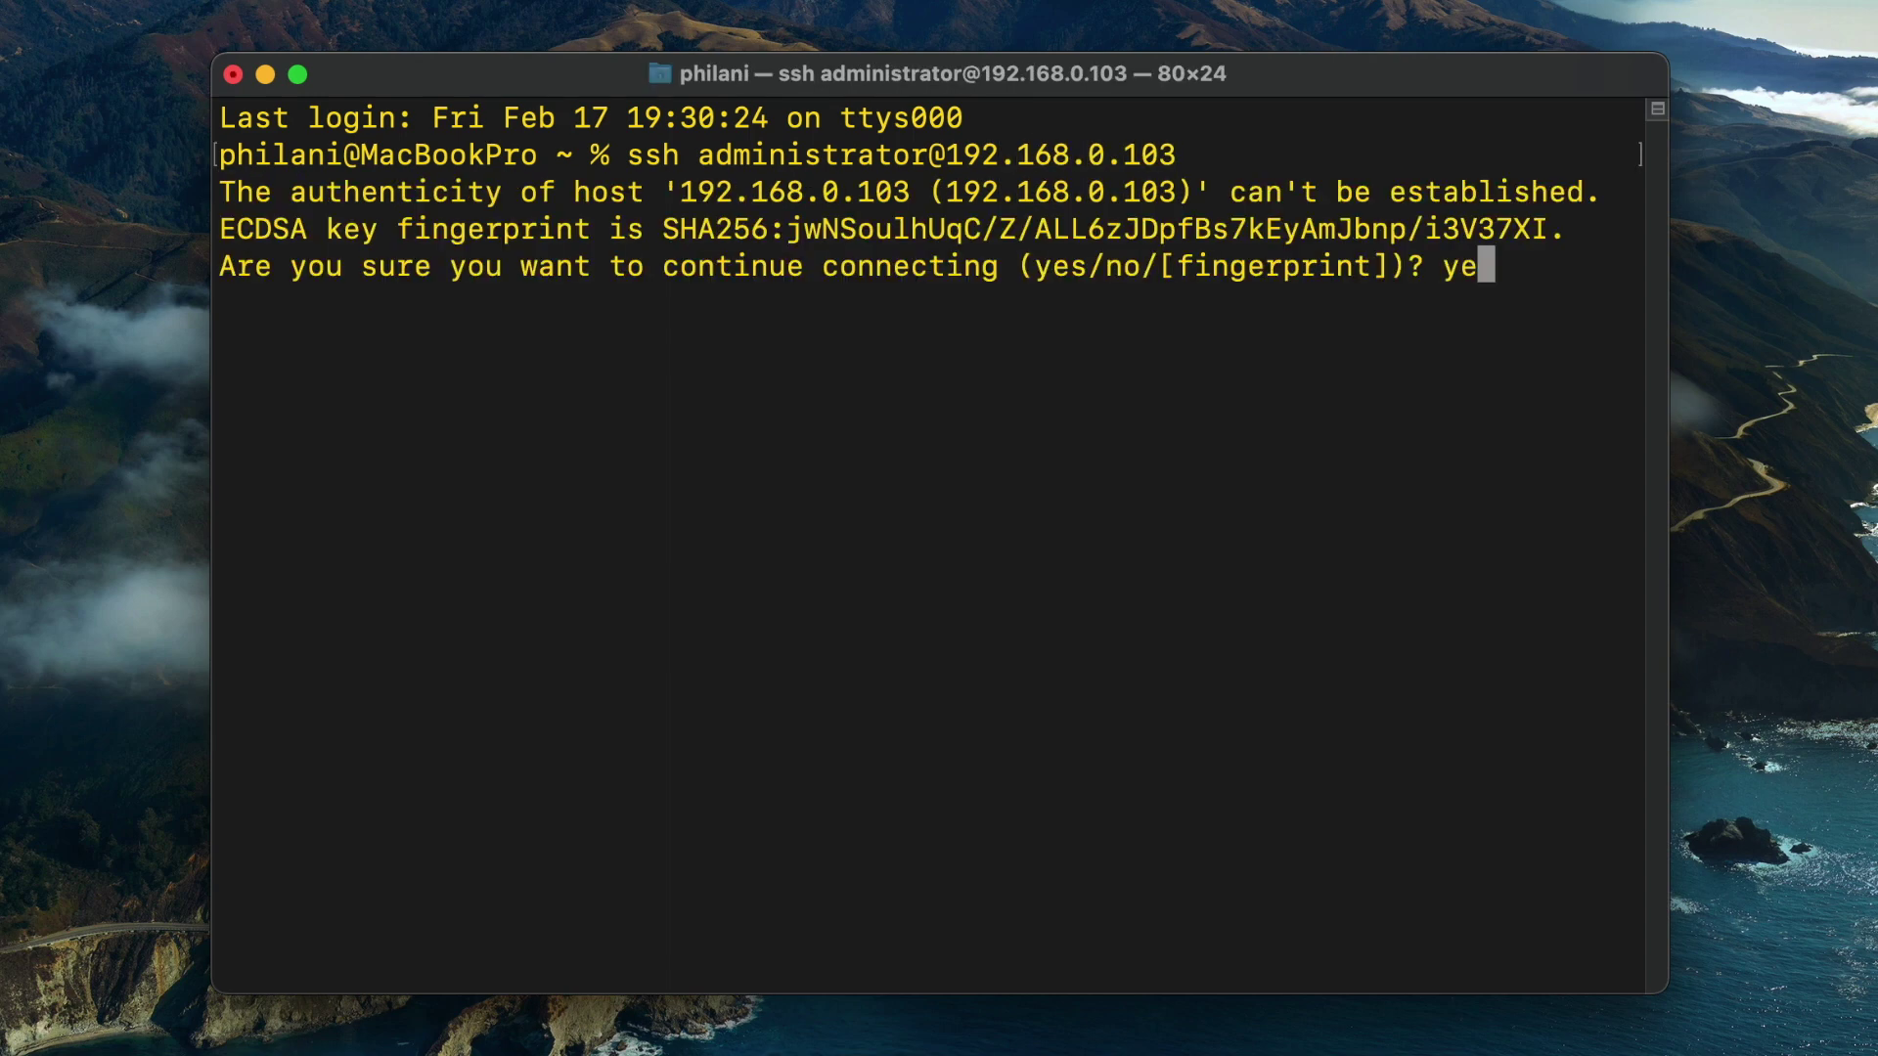
key("Return")
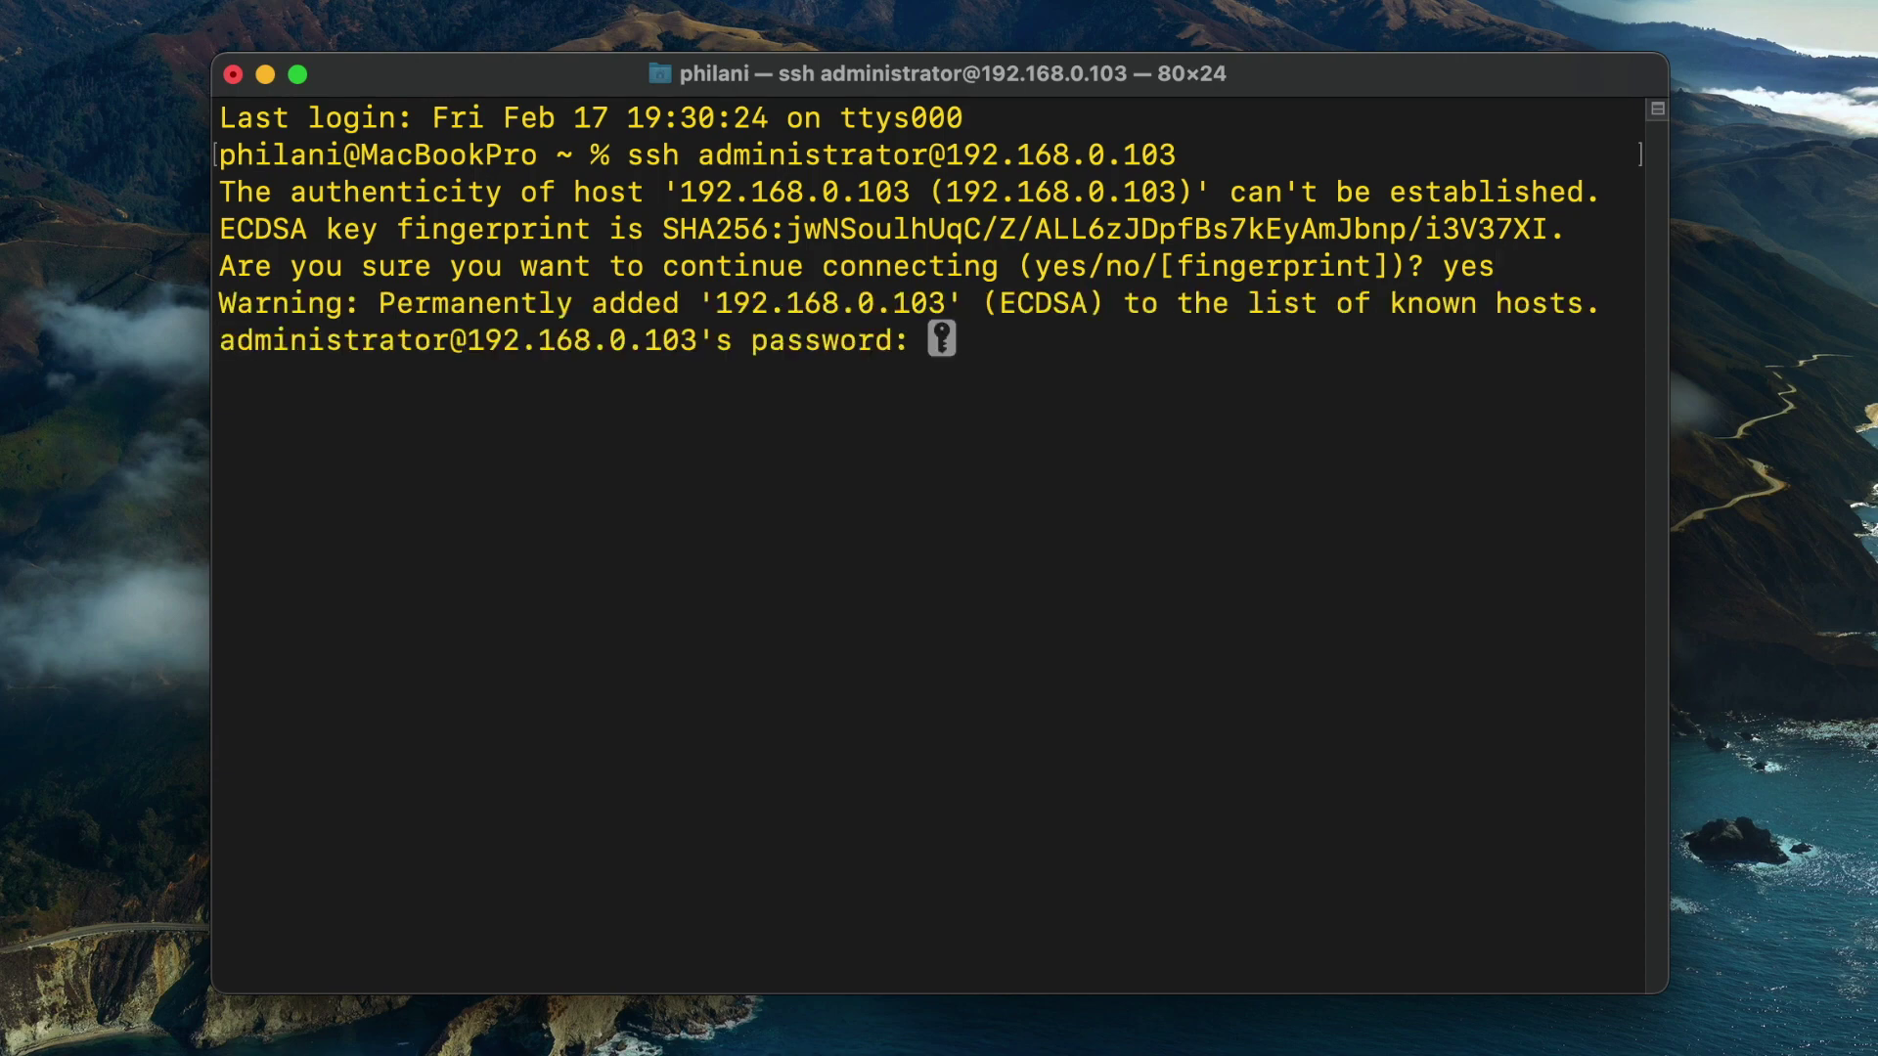
key("Return")
type("clear")
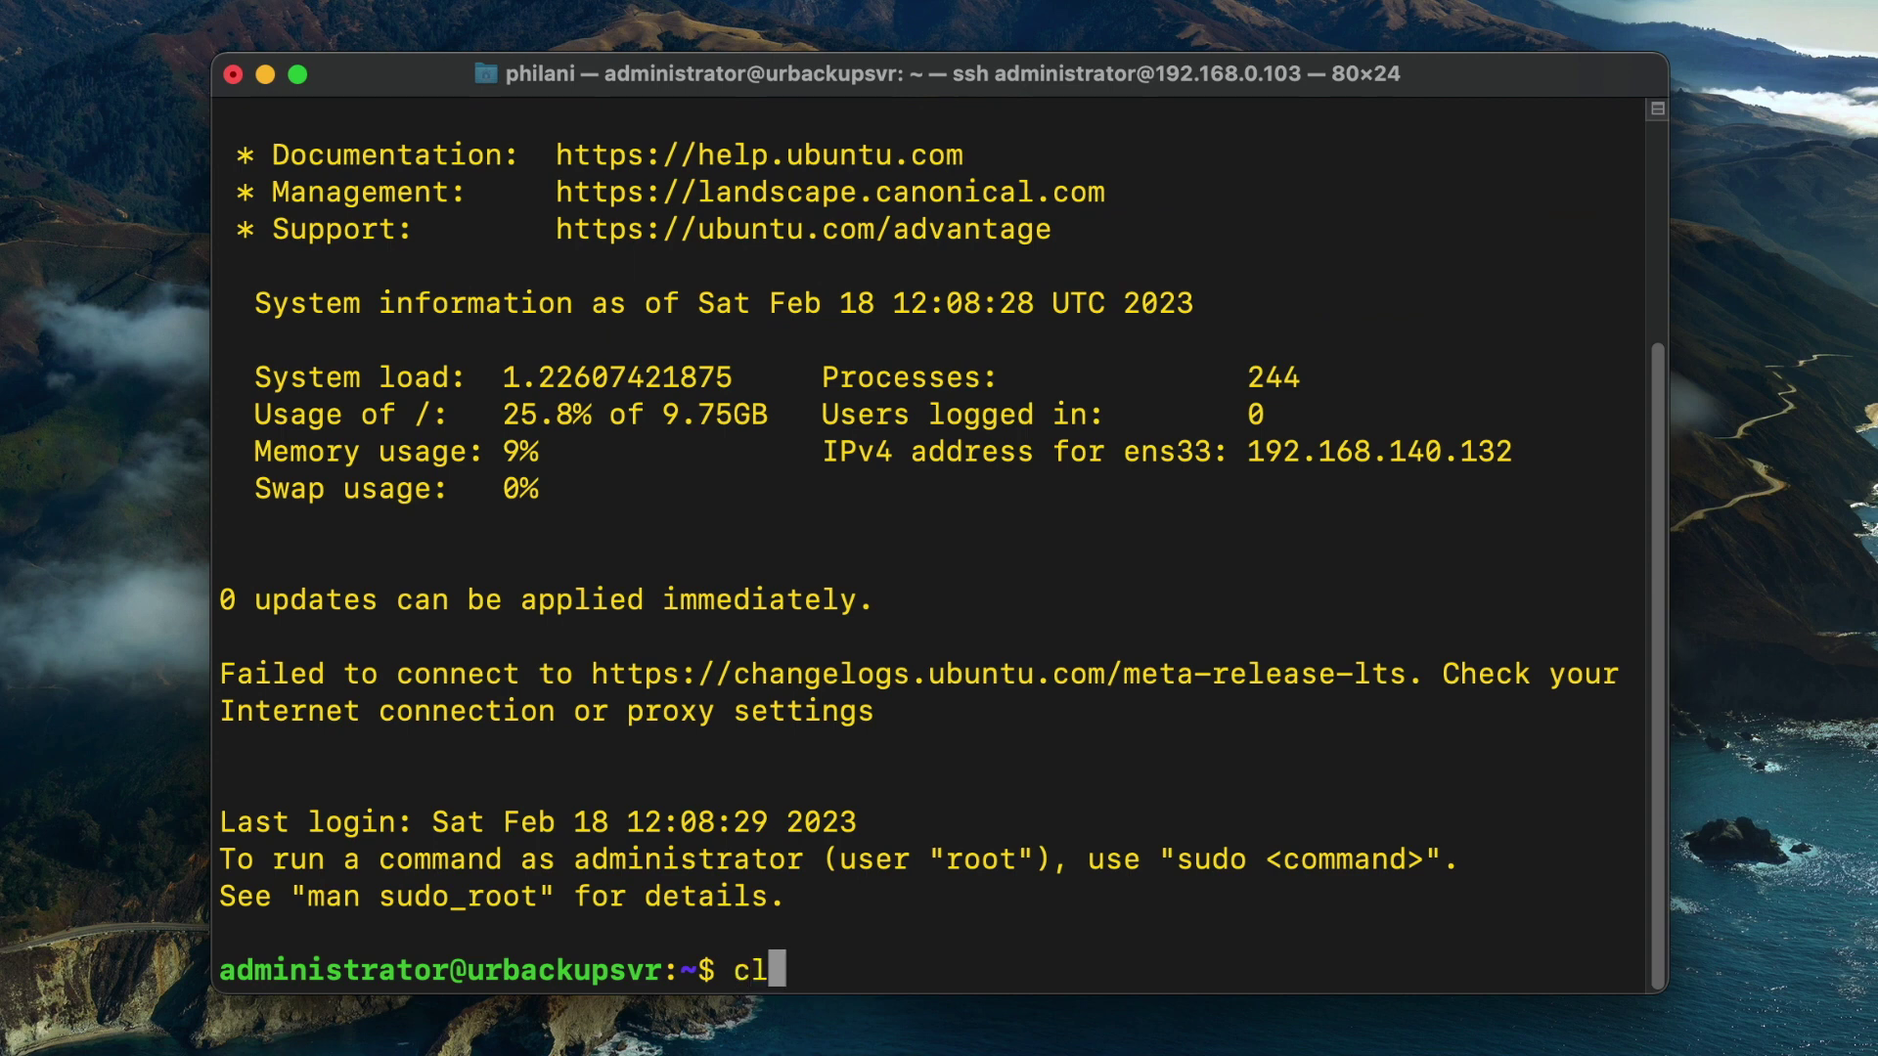
key("Return")
key("Return")
Step: Become root with 'sudo su' and move to the / directory
type("sudo su")
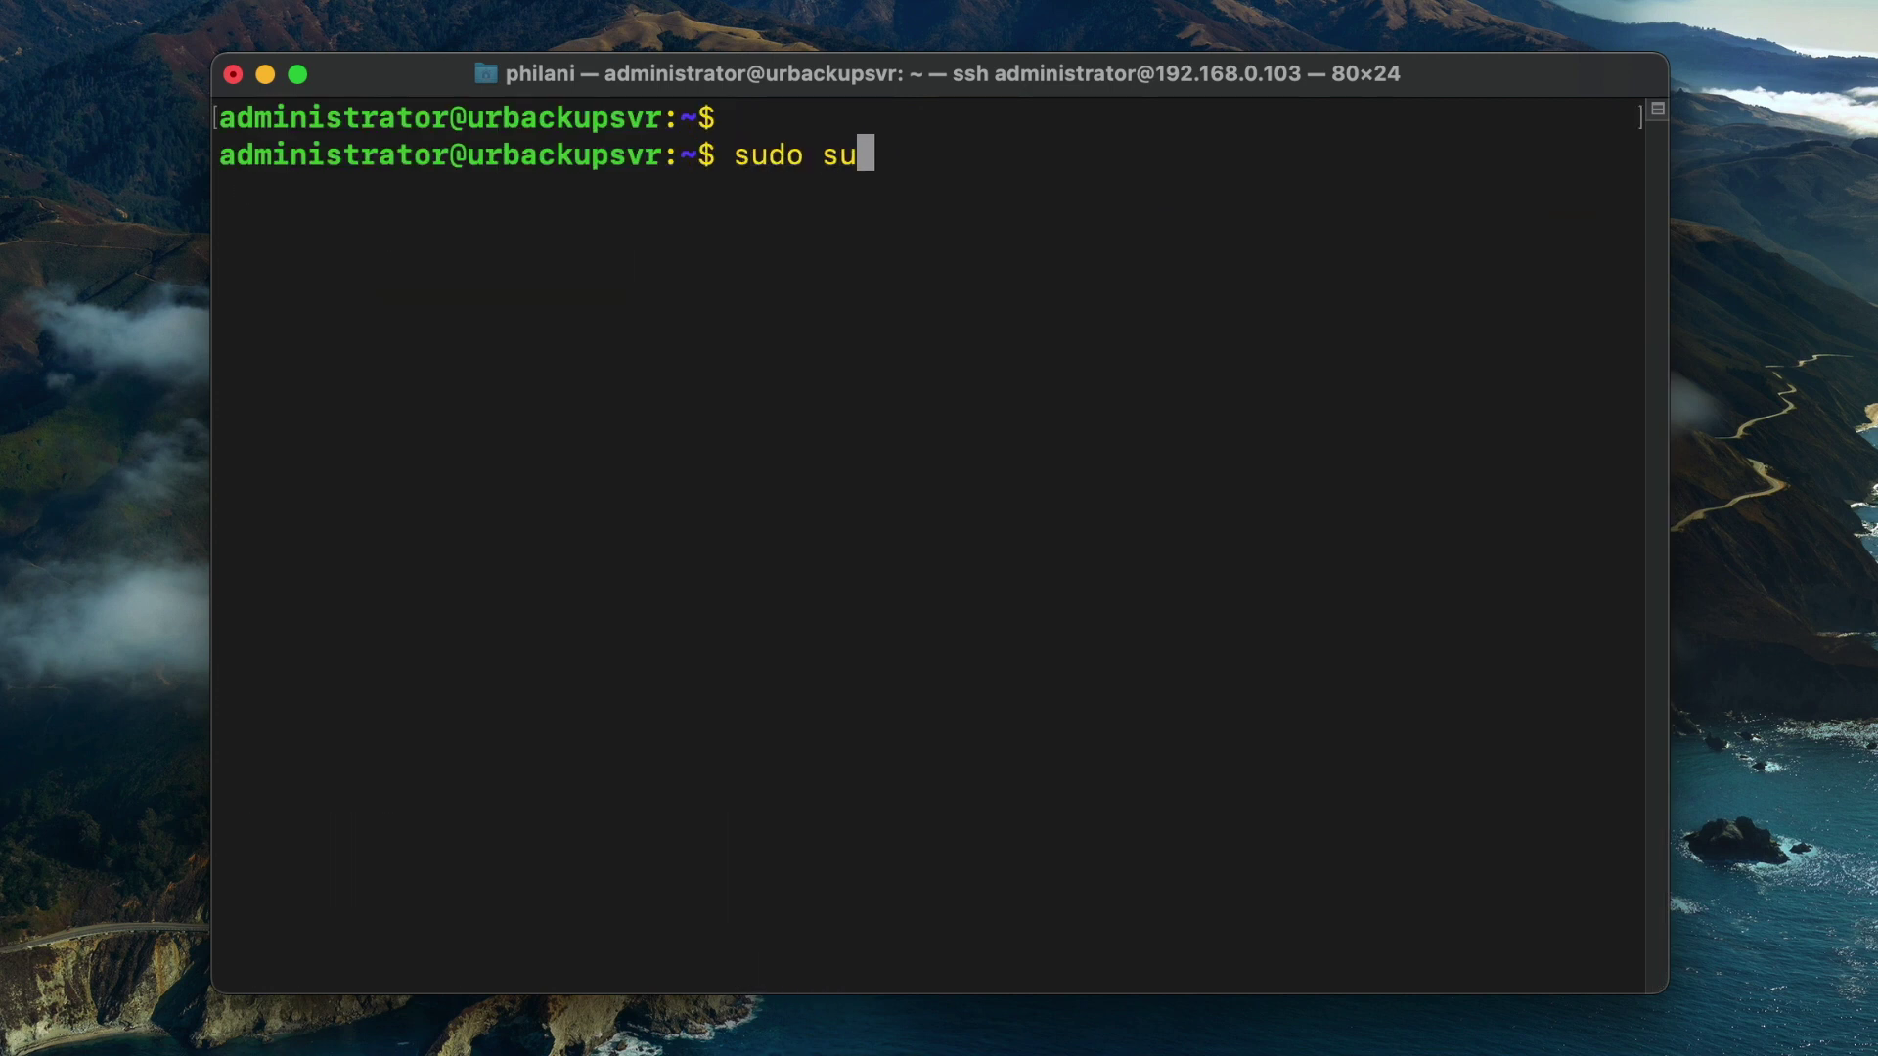
key("Return")
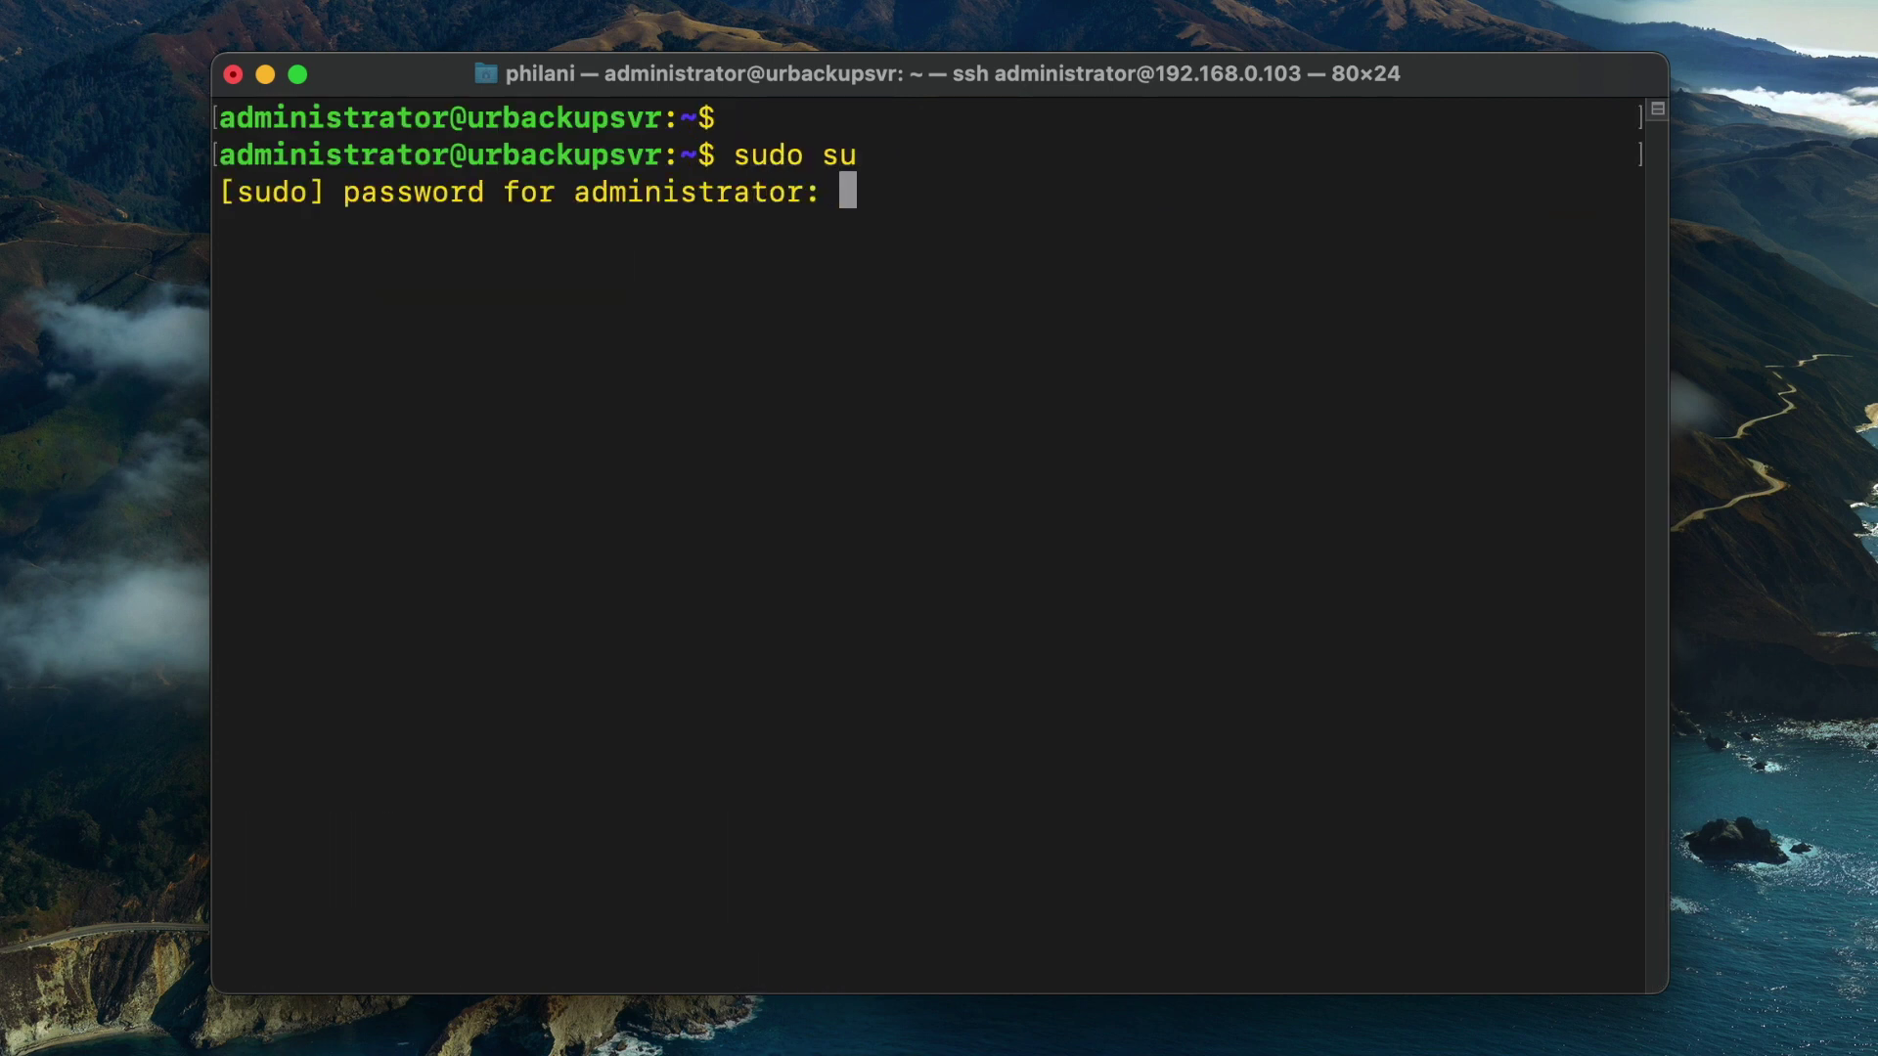
key("Return")
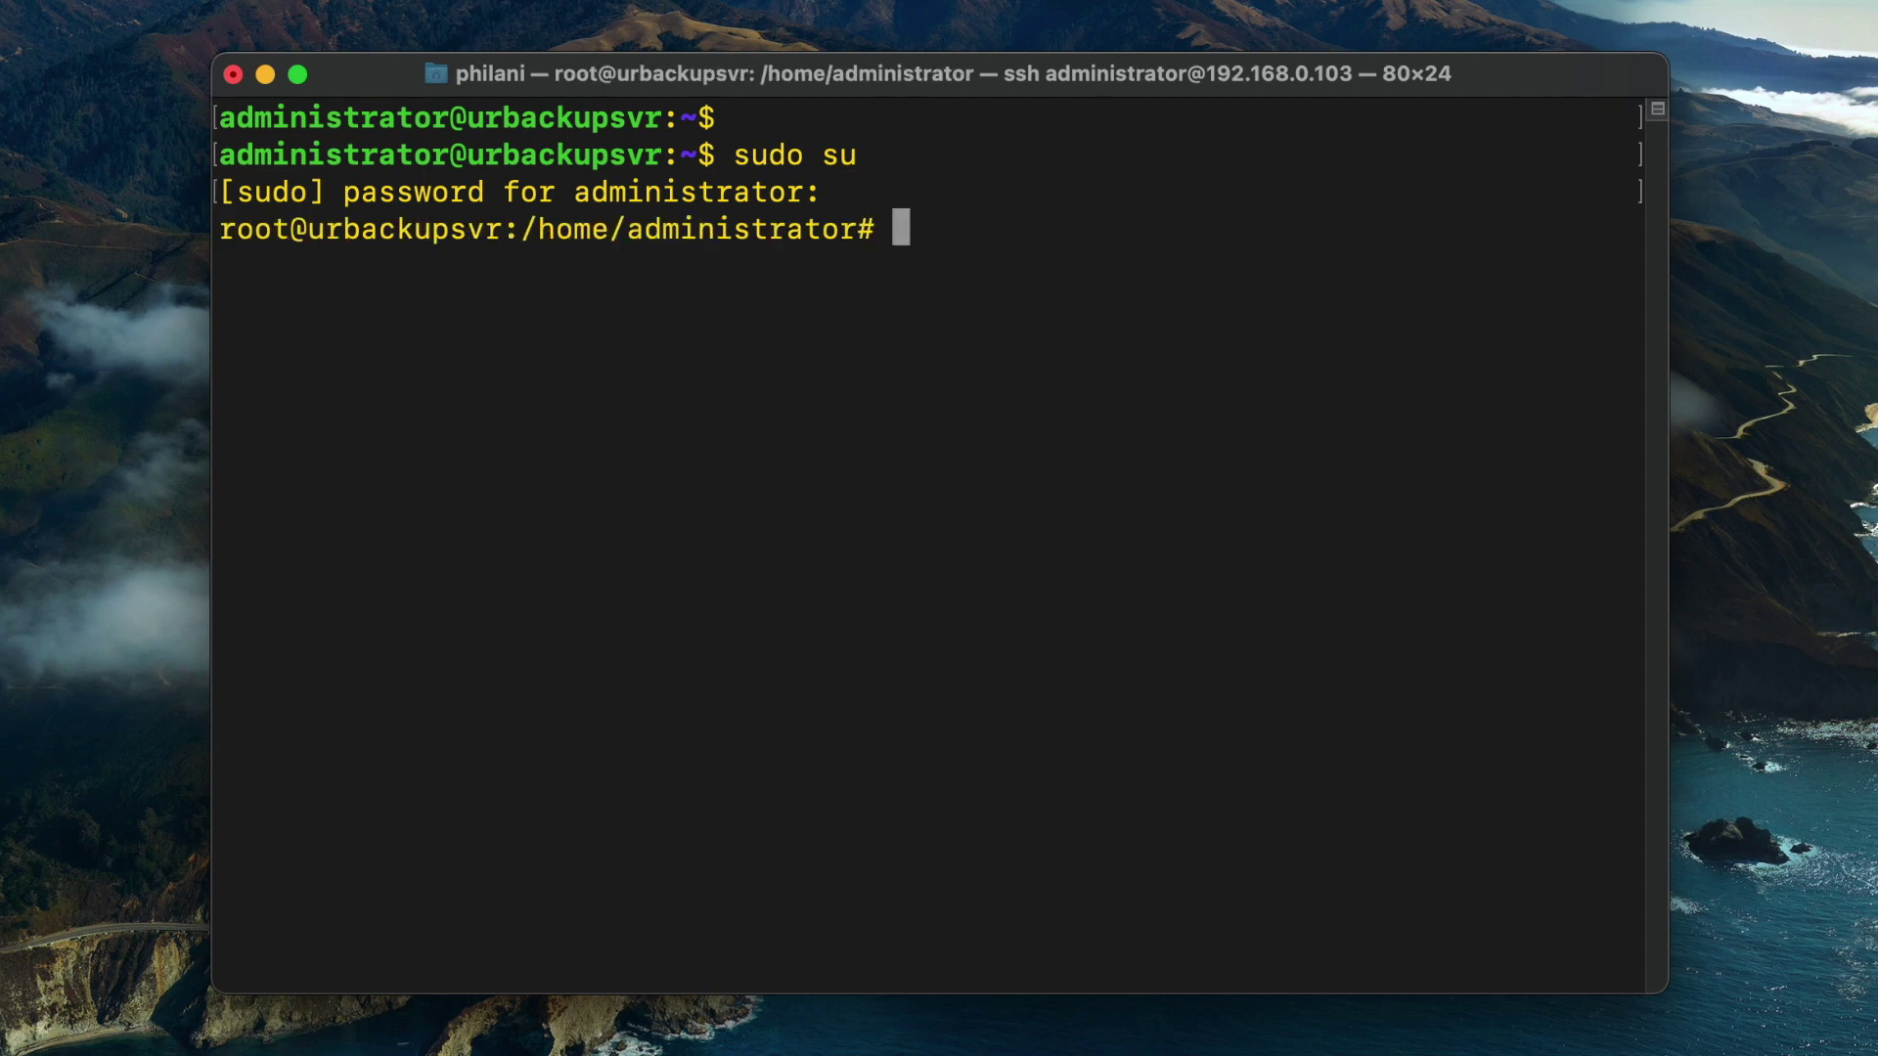
type("cd /")
key("Return")
key("Return")
type("clear")
key("Return")
Step: Run 'apt update' to refresh the package lists
key("Return")
key("Return")
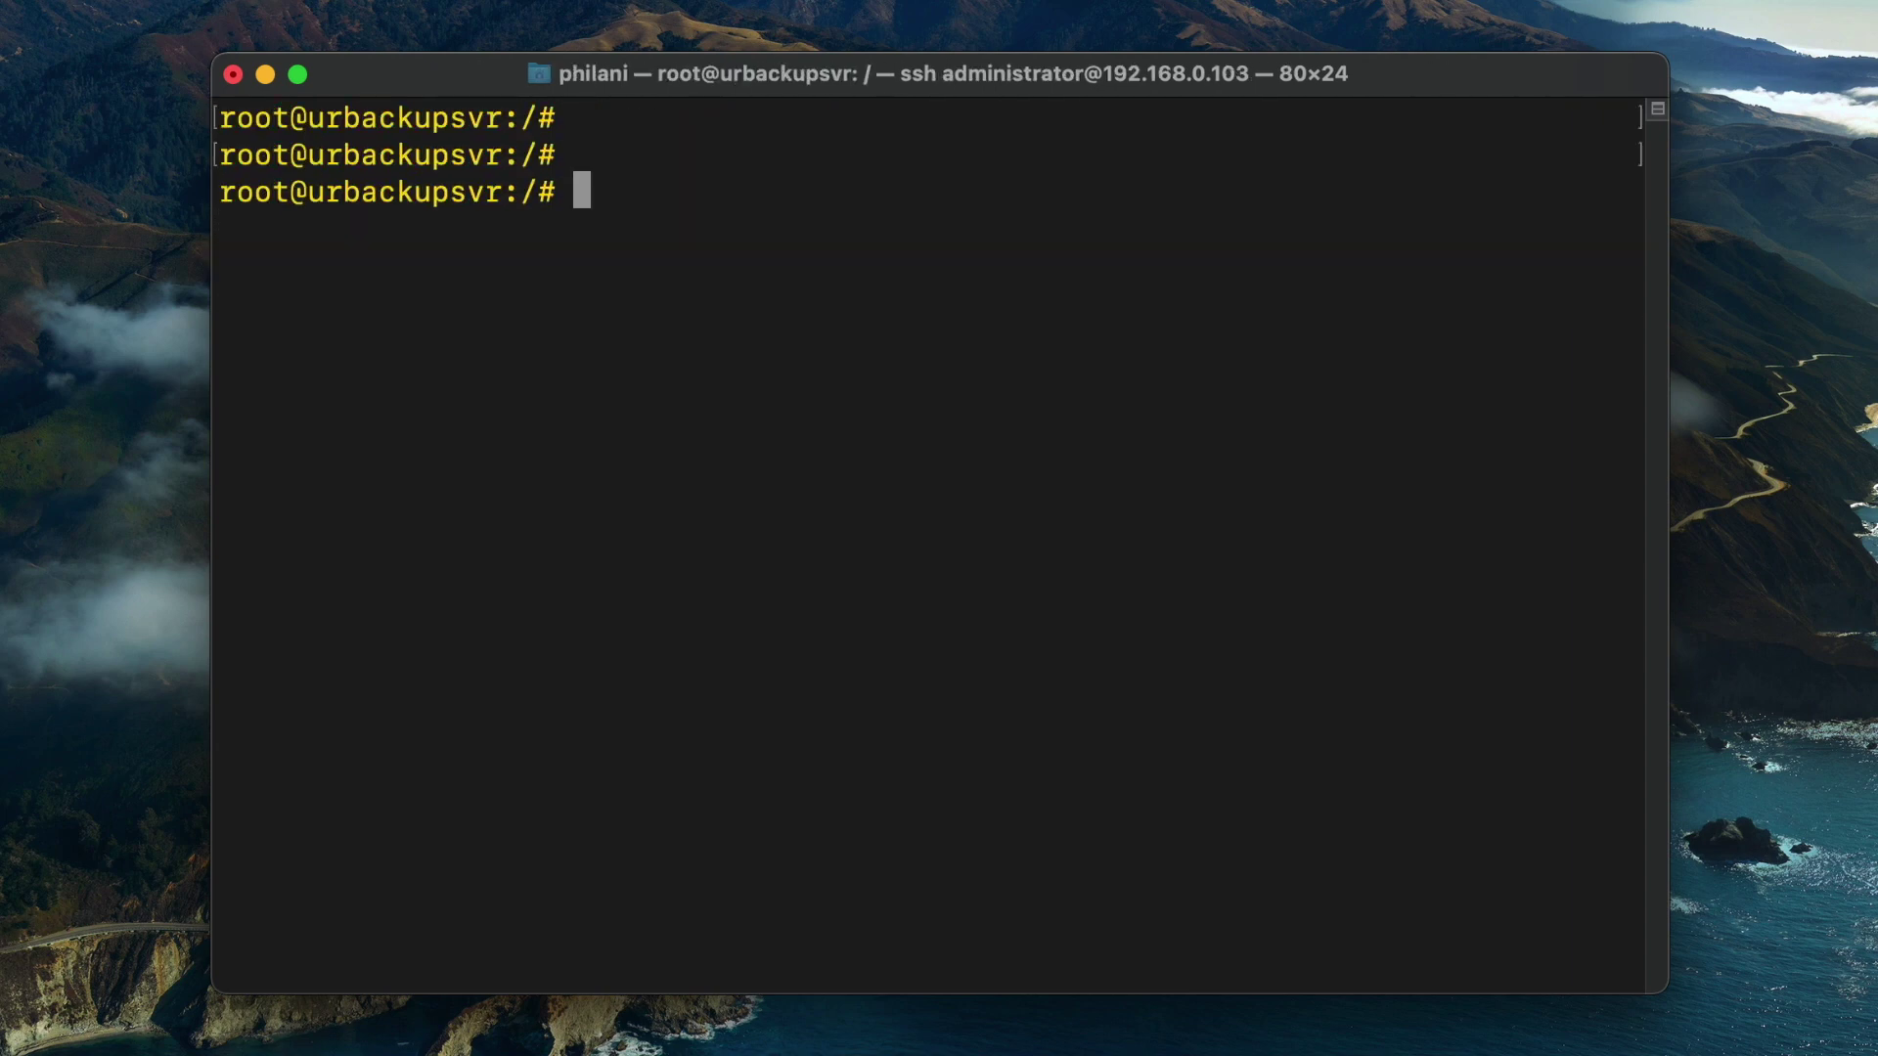
type("apt update")
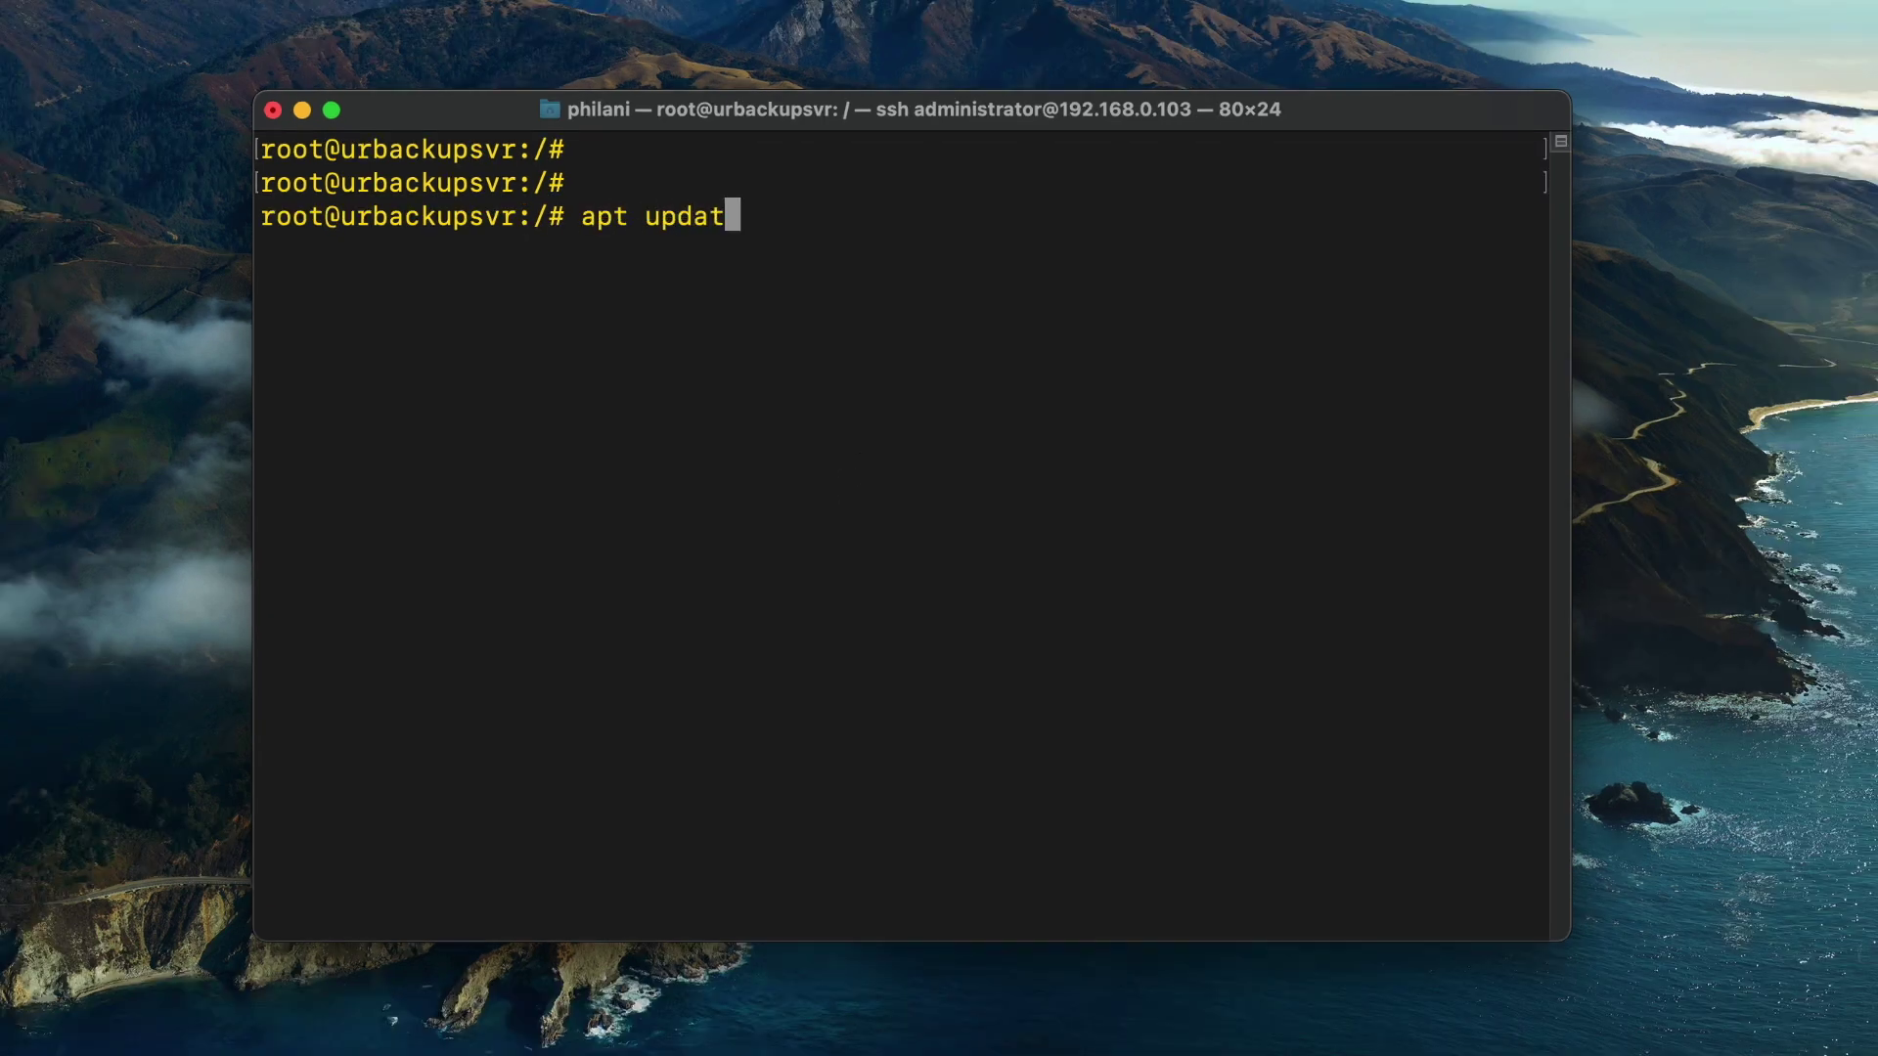
key("Return")
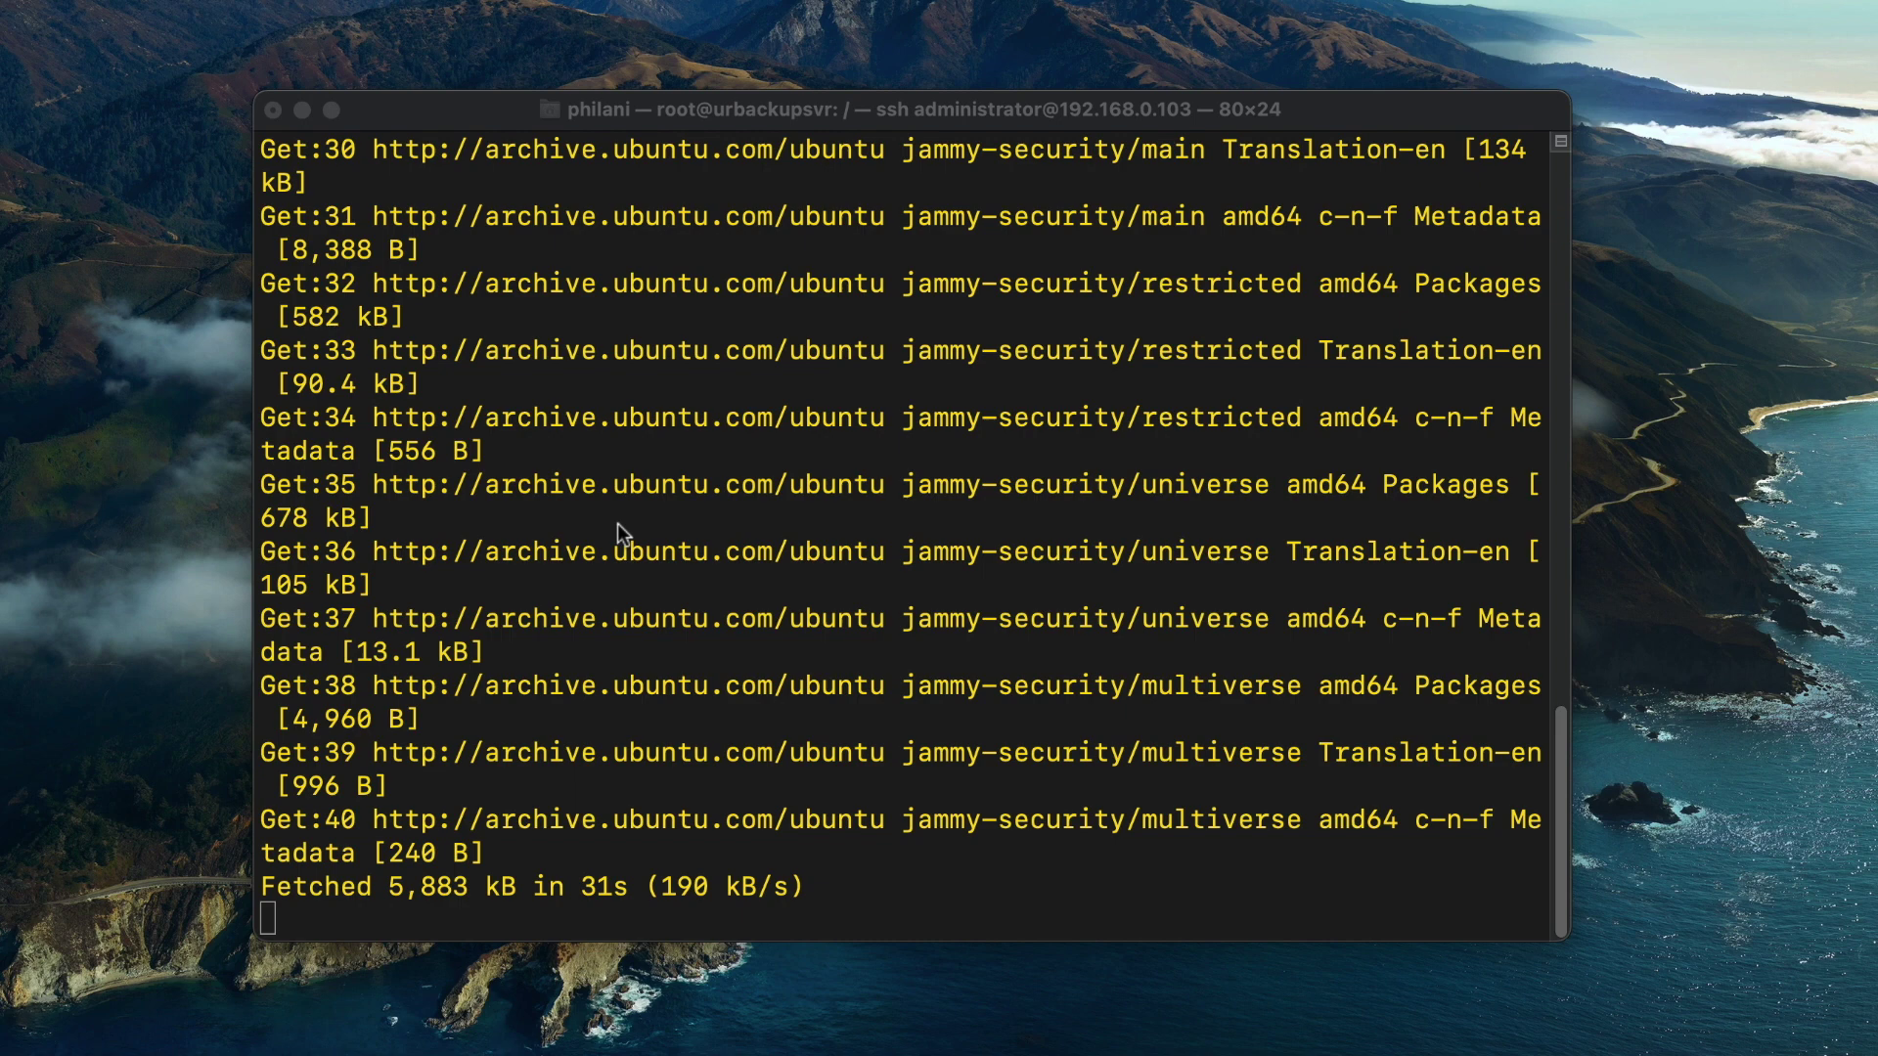
left_click(620, 525)
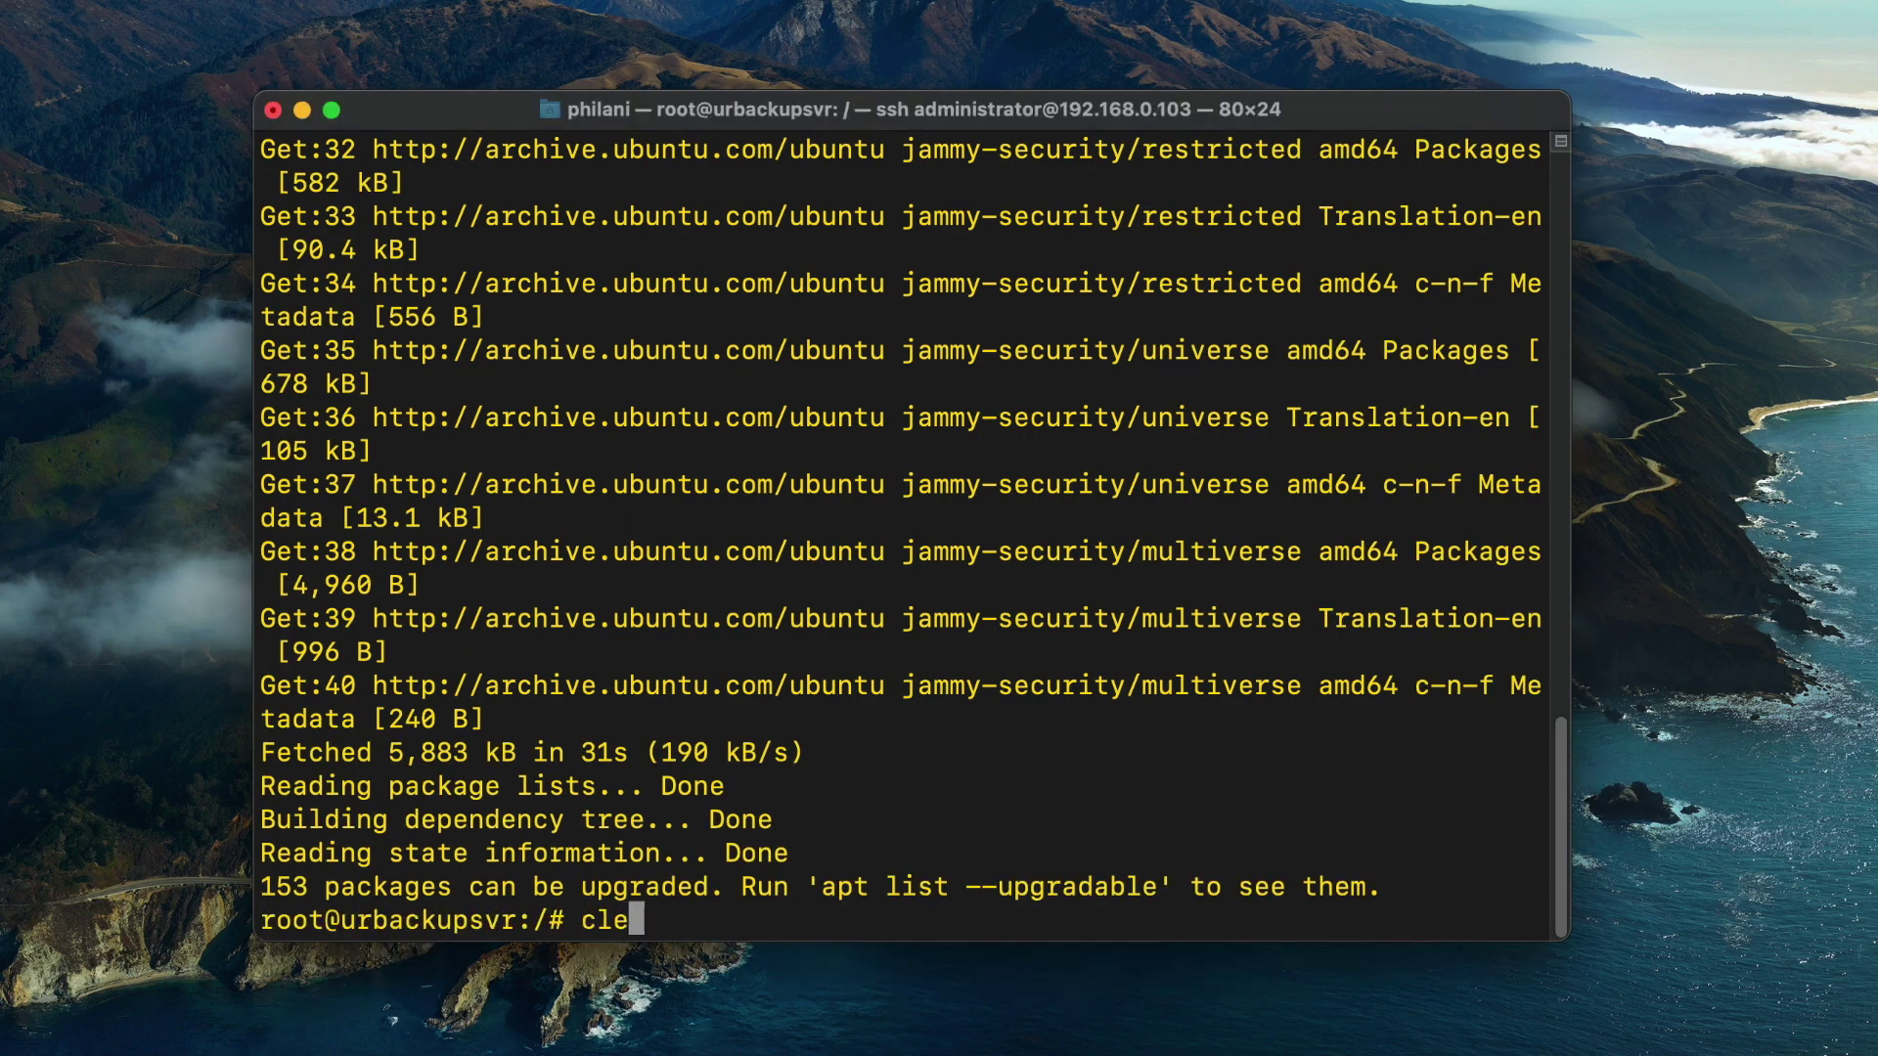
key("Return")
key("Return")
Step: Install curl, gnupg2 and software-properties-common, restarting networkd-dispatcher.service when prompted
type("sudo apt install curl gnupg2 software-properties-common -y")
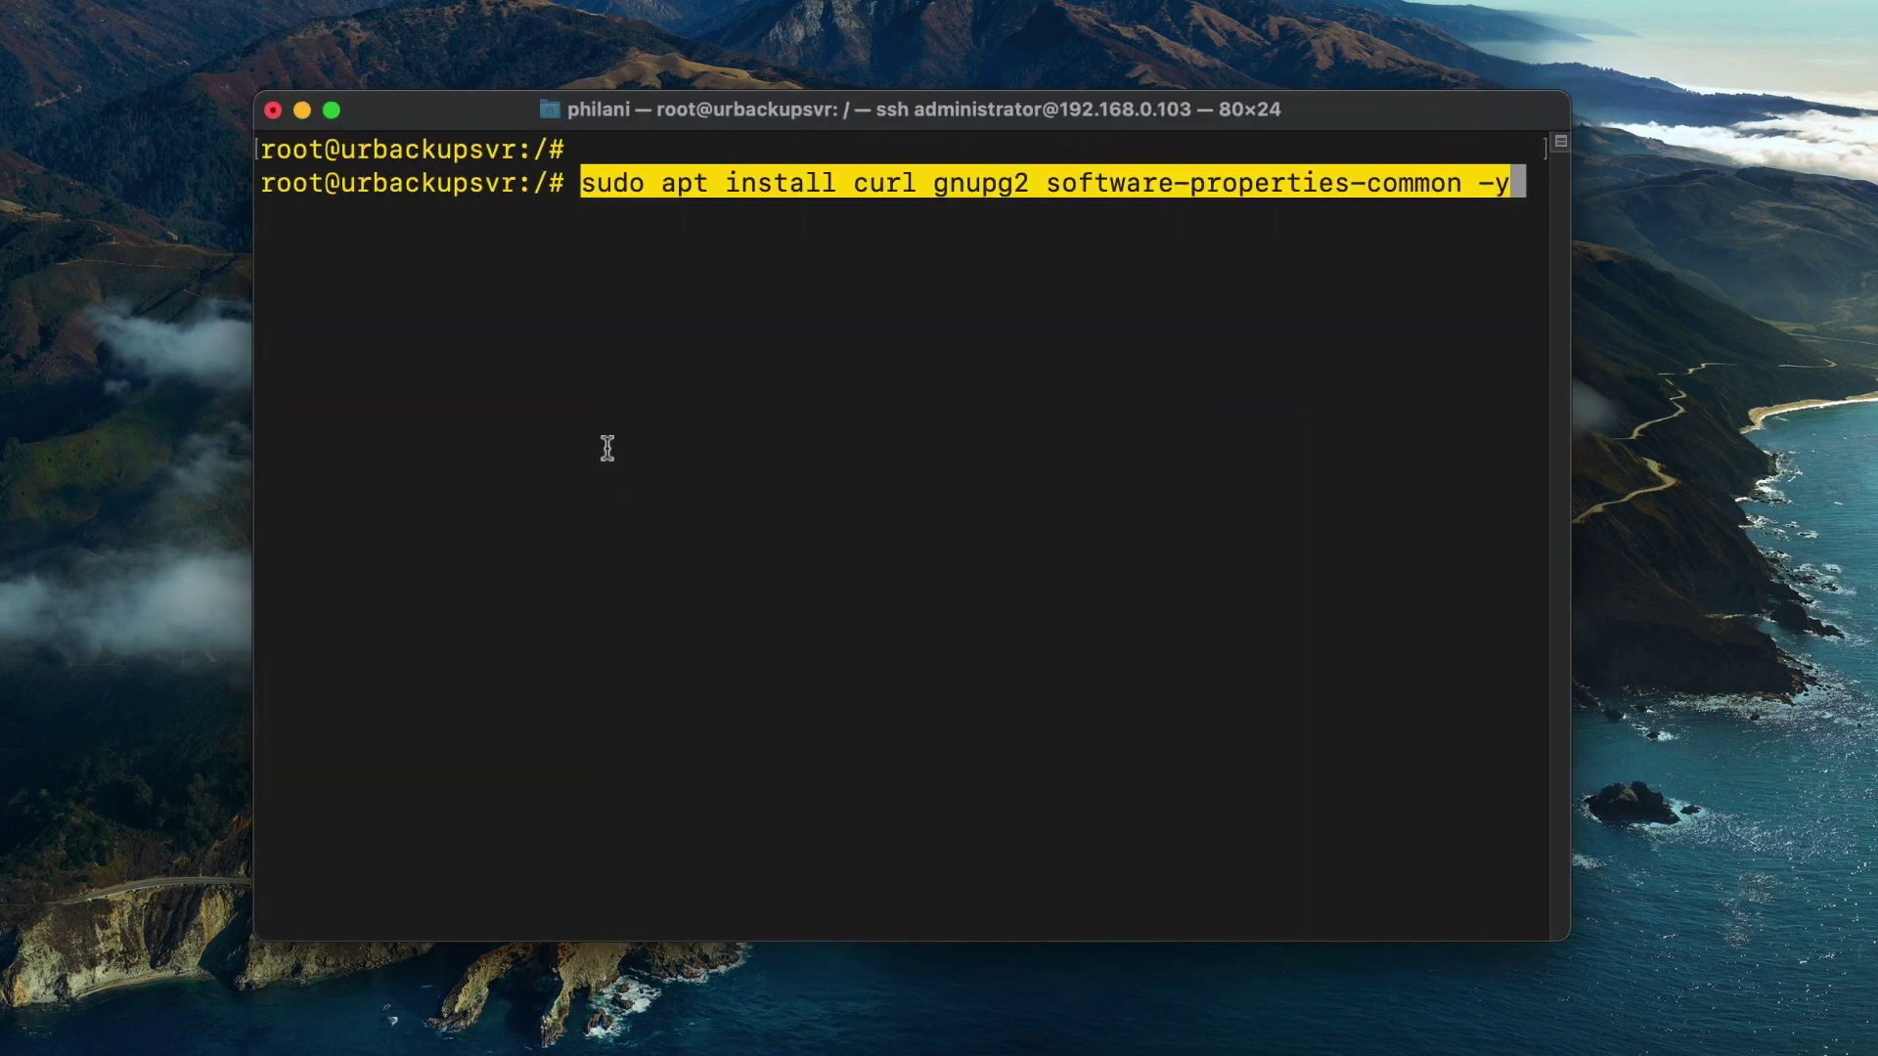
key("Return")
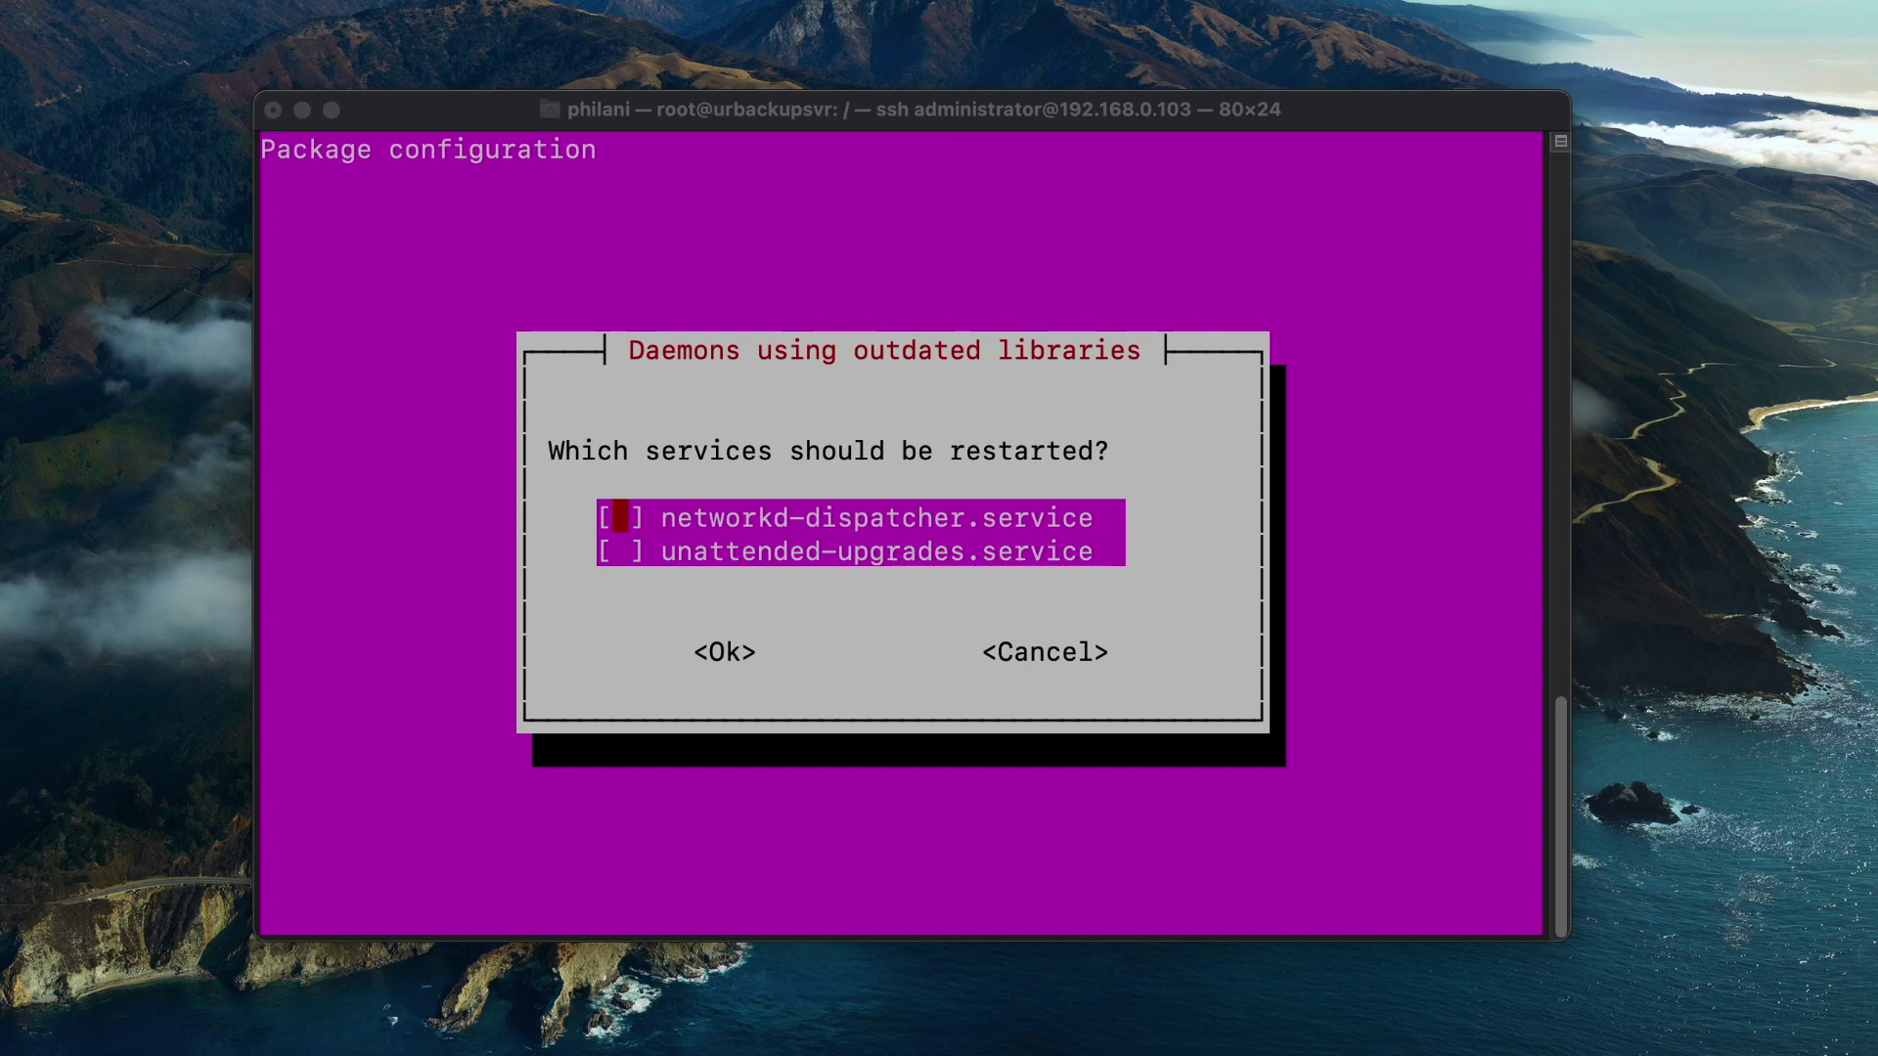
left_click(980, 774)
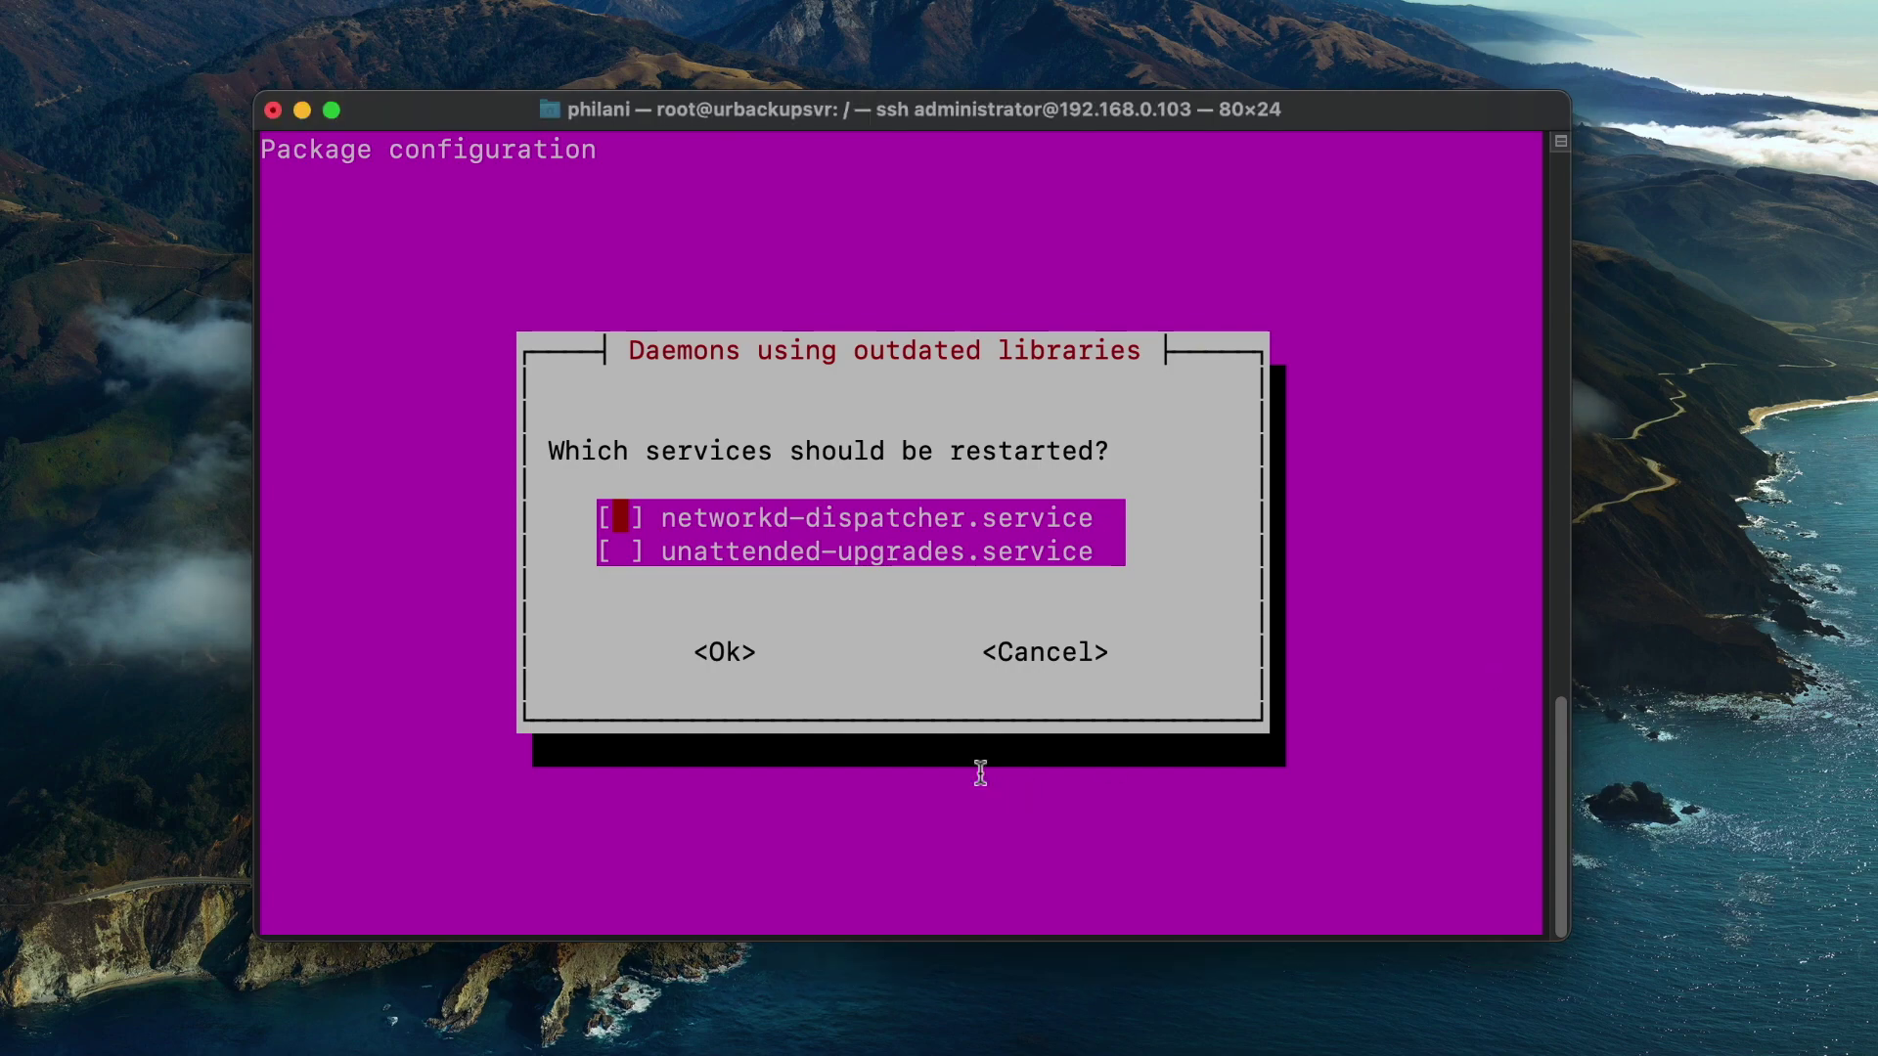
key("Tab")
key("Tab")
key("Tab")
key("space")
key("Return")
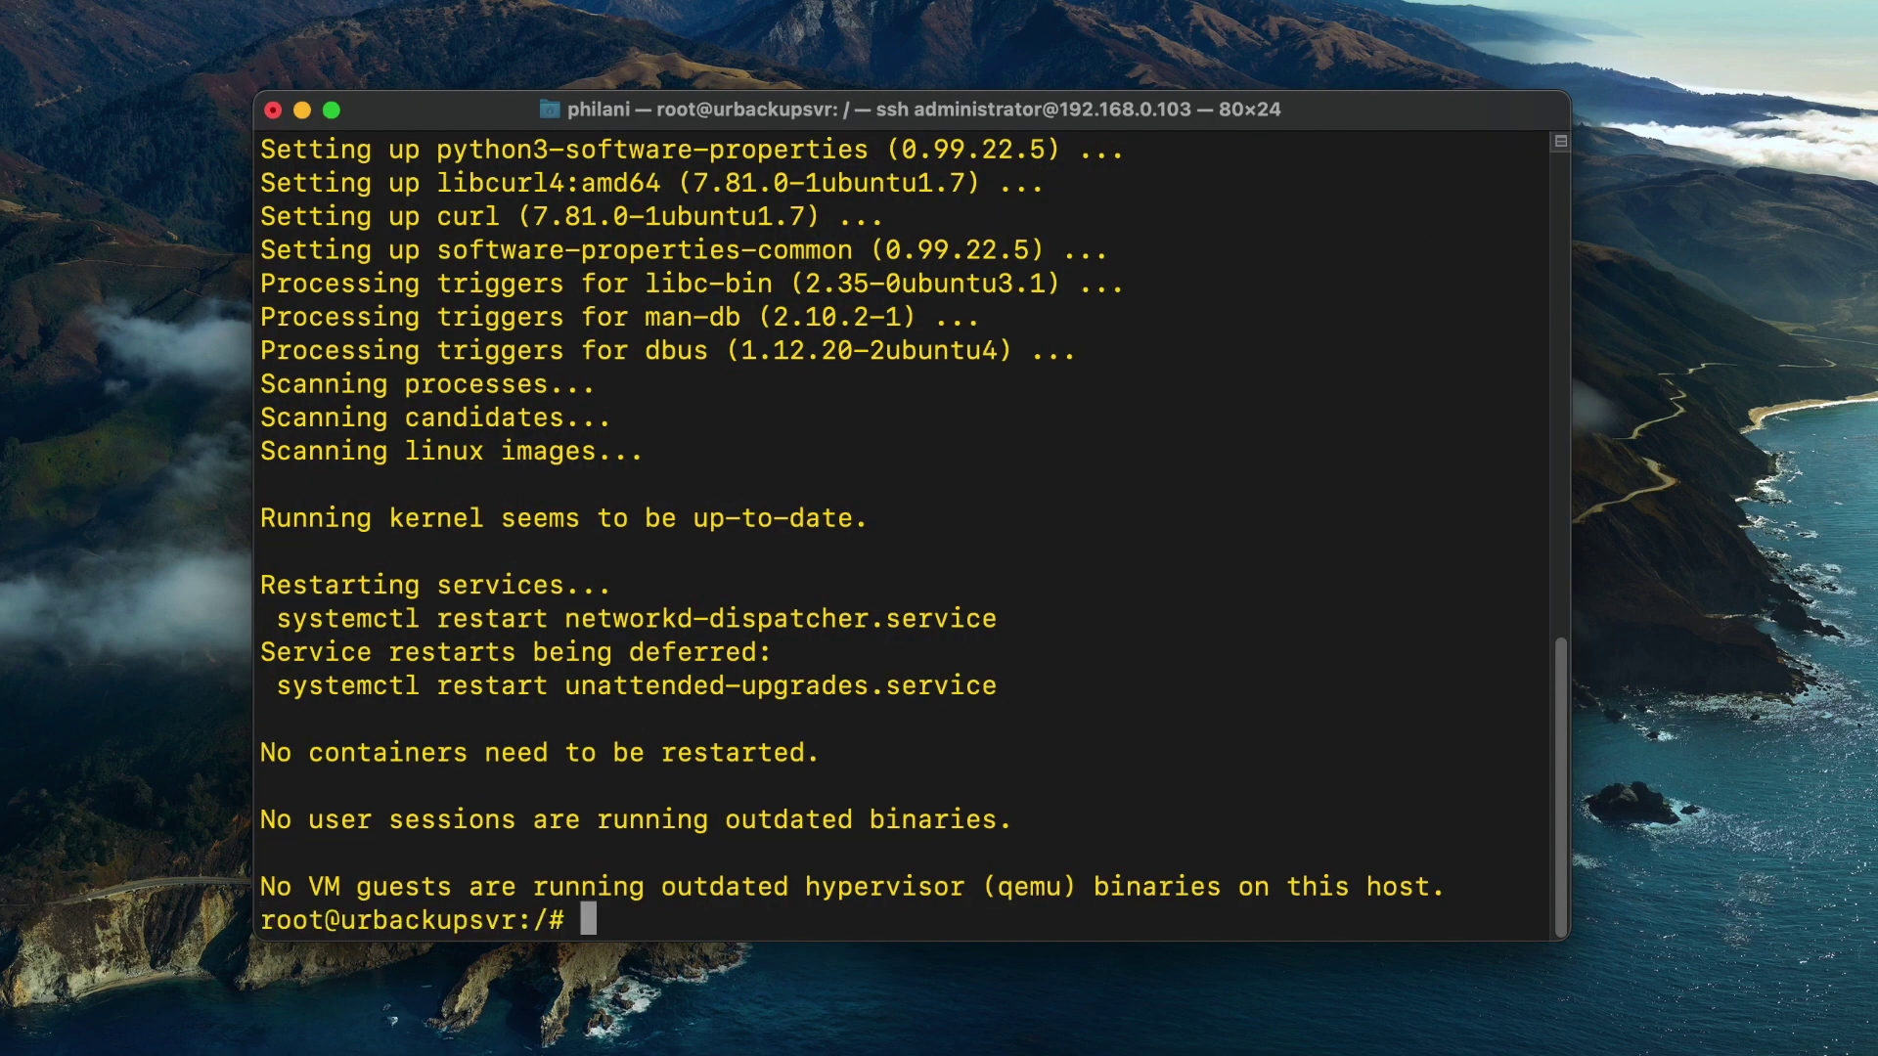
type("clear")
key("Return")
key("Return")
key("Return")
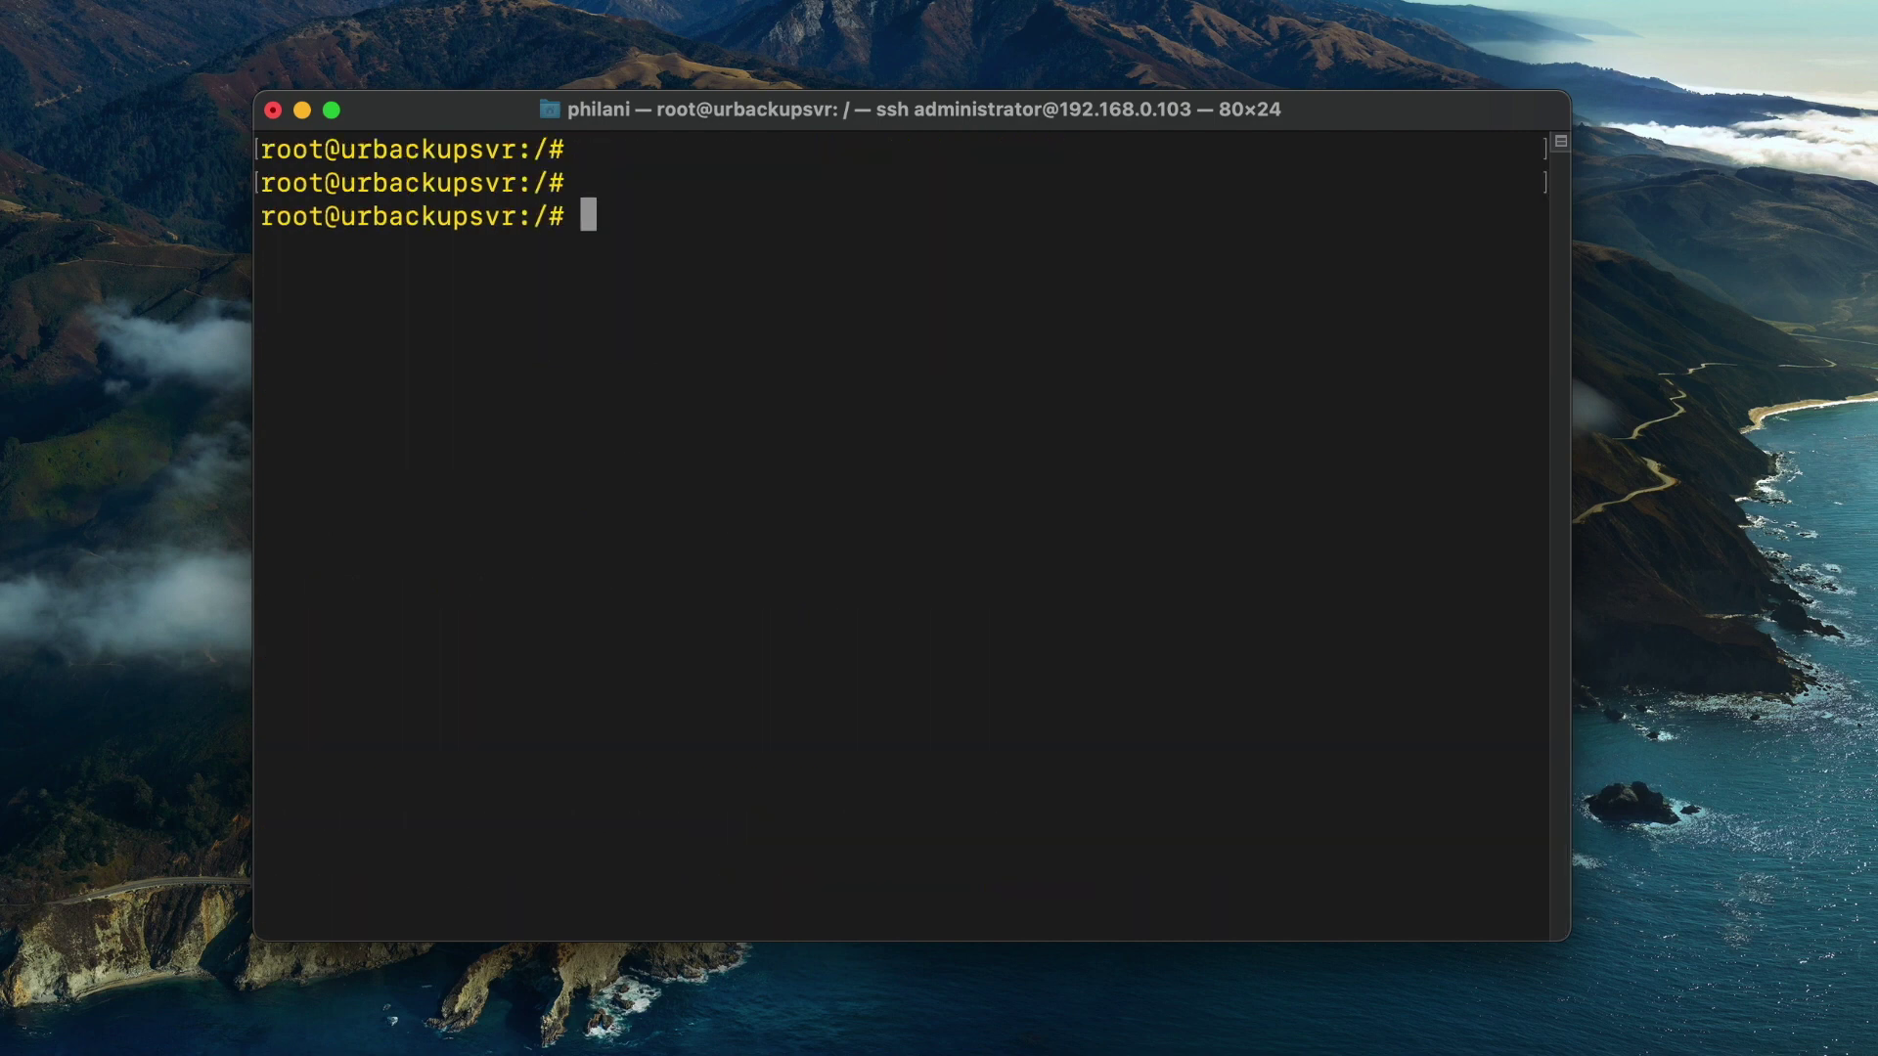
Step: Add the ppa:uroni/urbackup repository and reboot the server
type("sudo add-apt-repository ppa:uroni/urbackup")
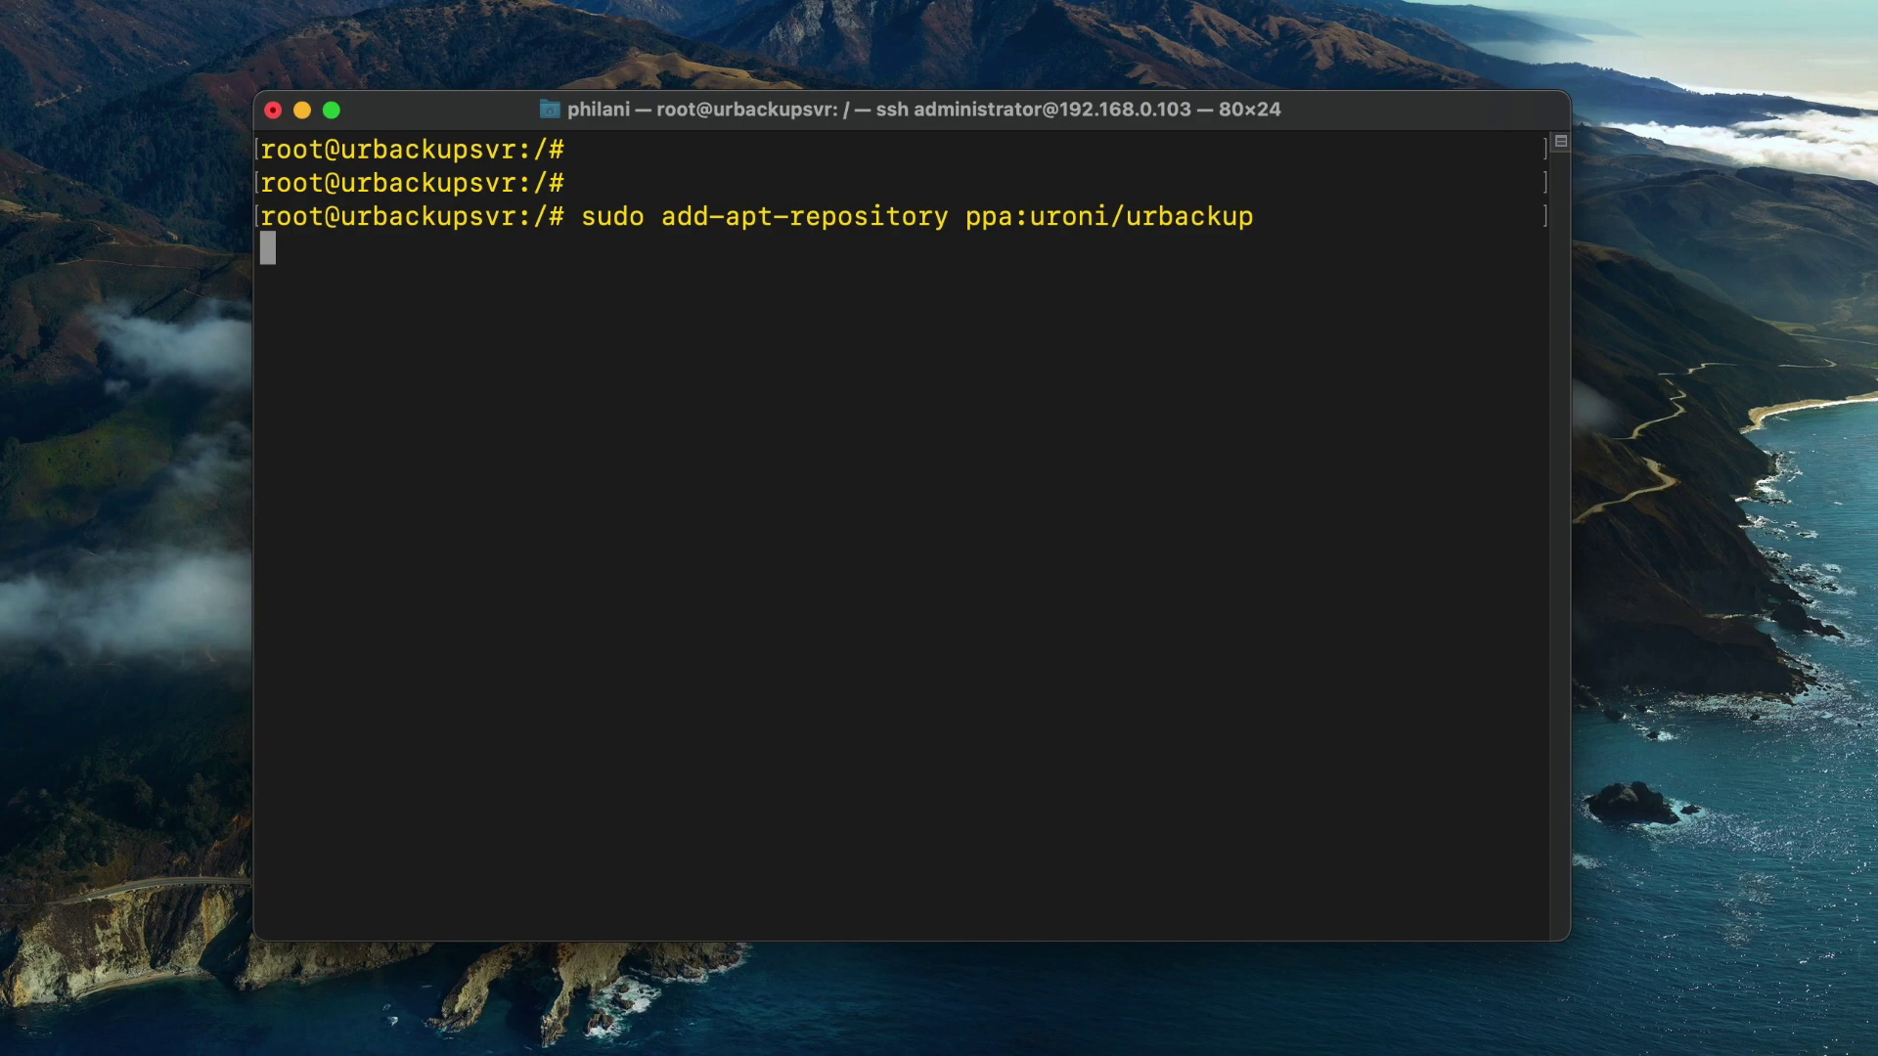
key("Return")
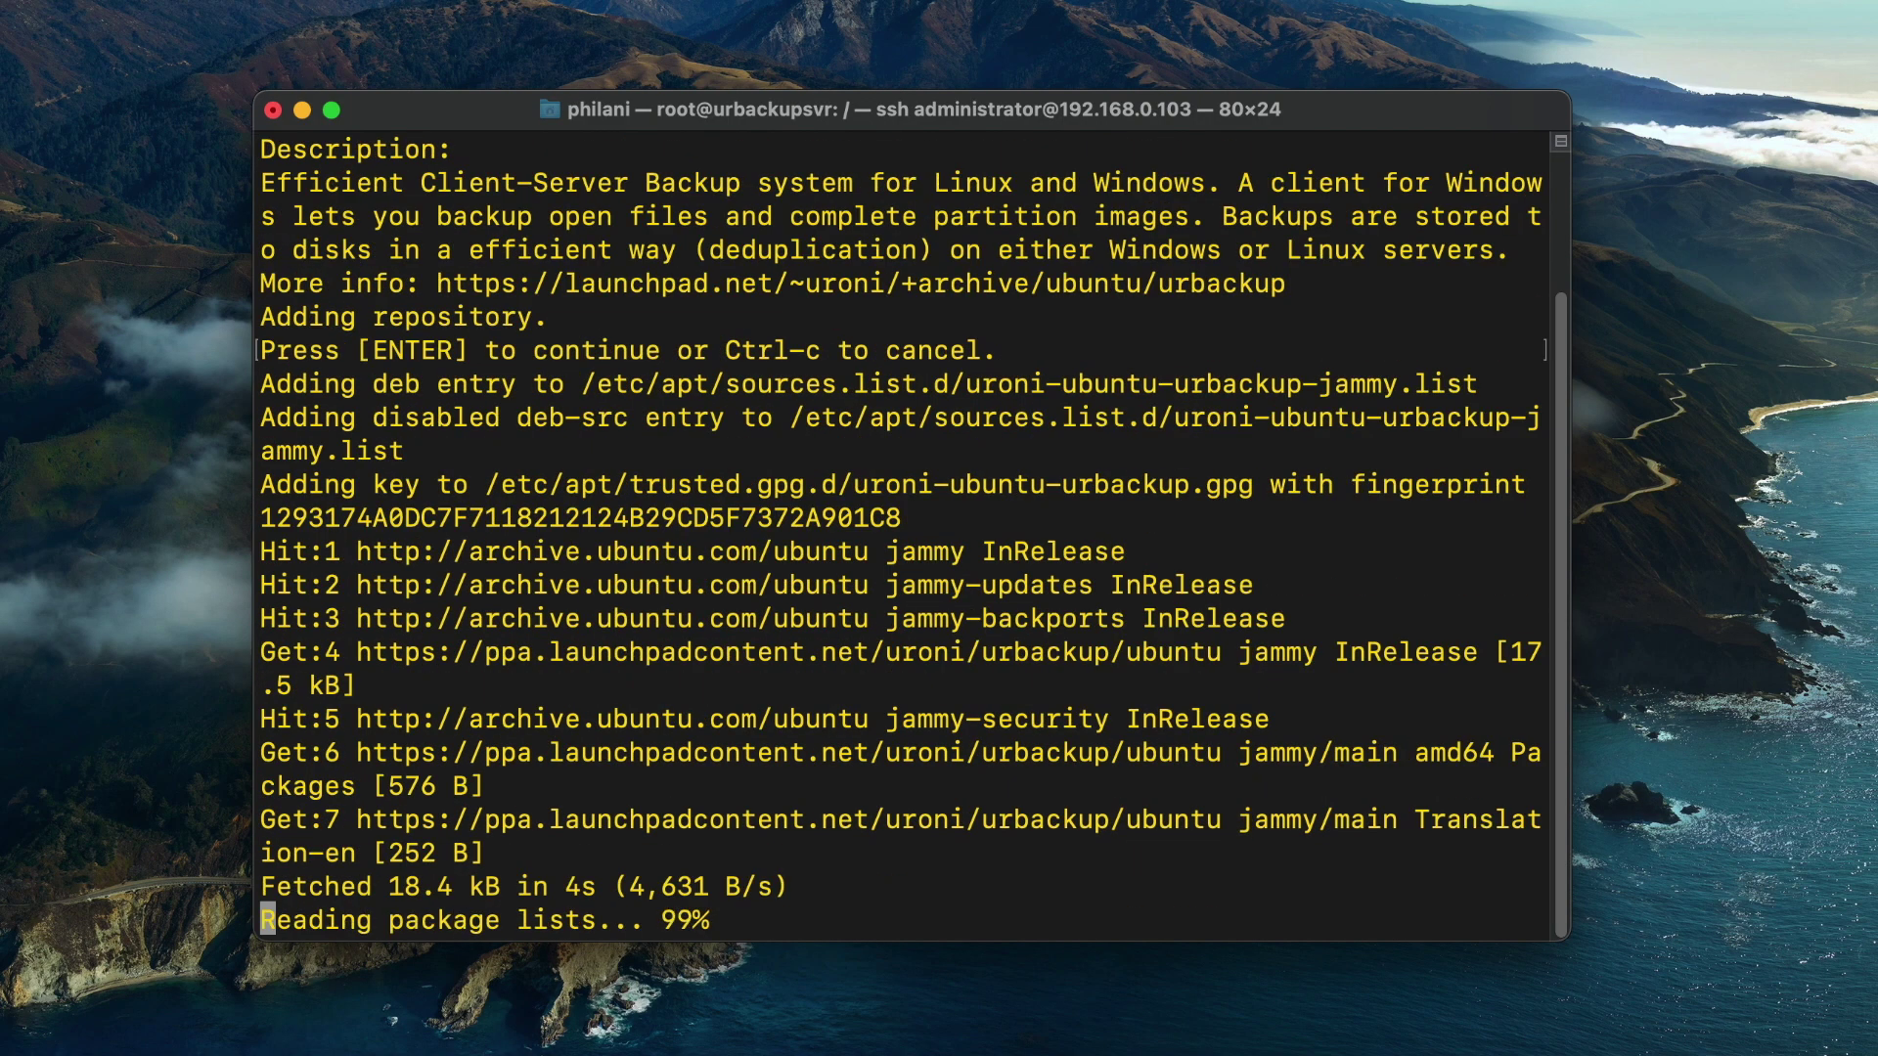
type("clear")
key("Return")
key("Return")
key("Return")
type("reboot")
key("Return")
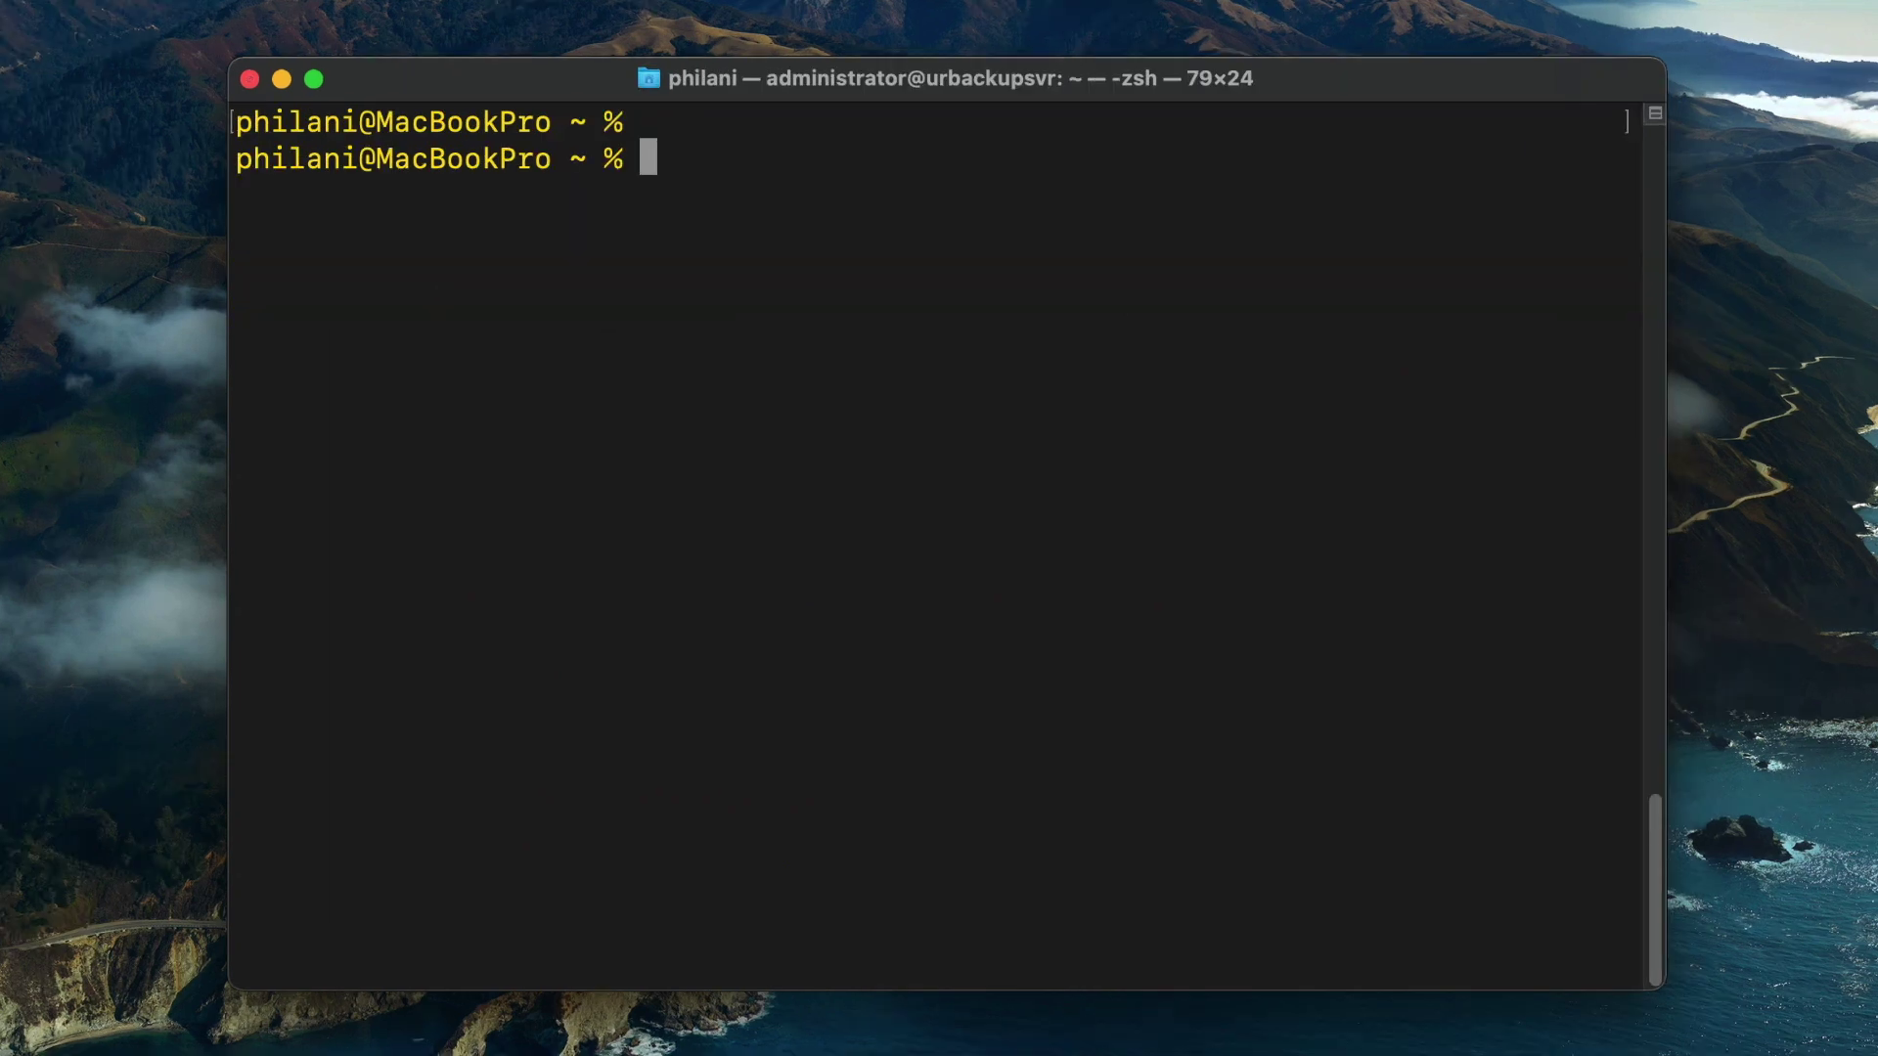
Step: Reconnect to 192.168.0.103 over SSH as administrator
key("Up")
key("Up")
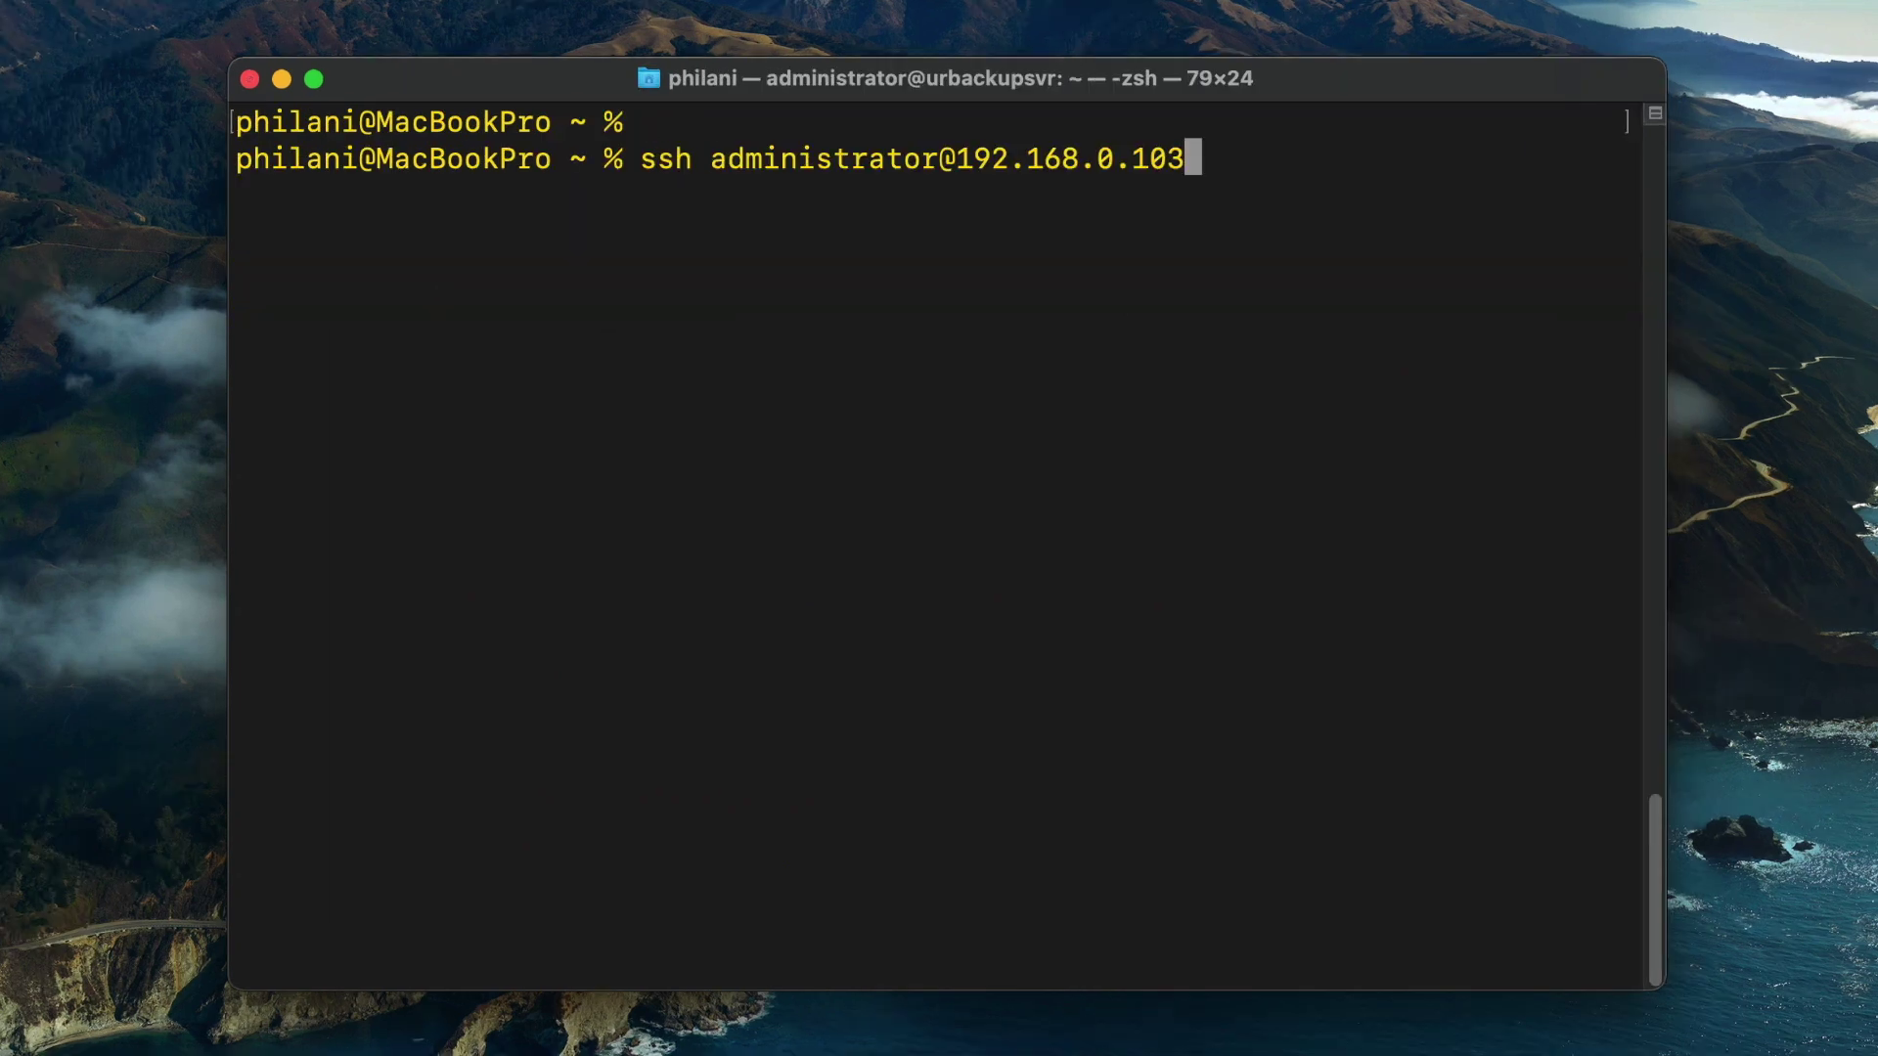
key("Return")
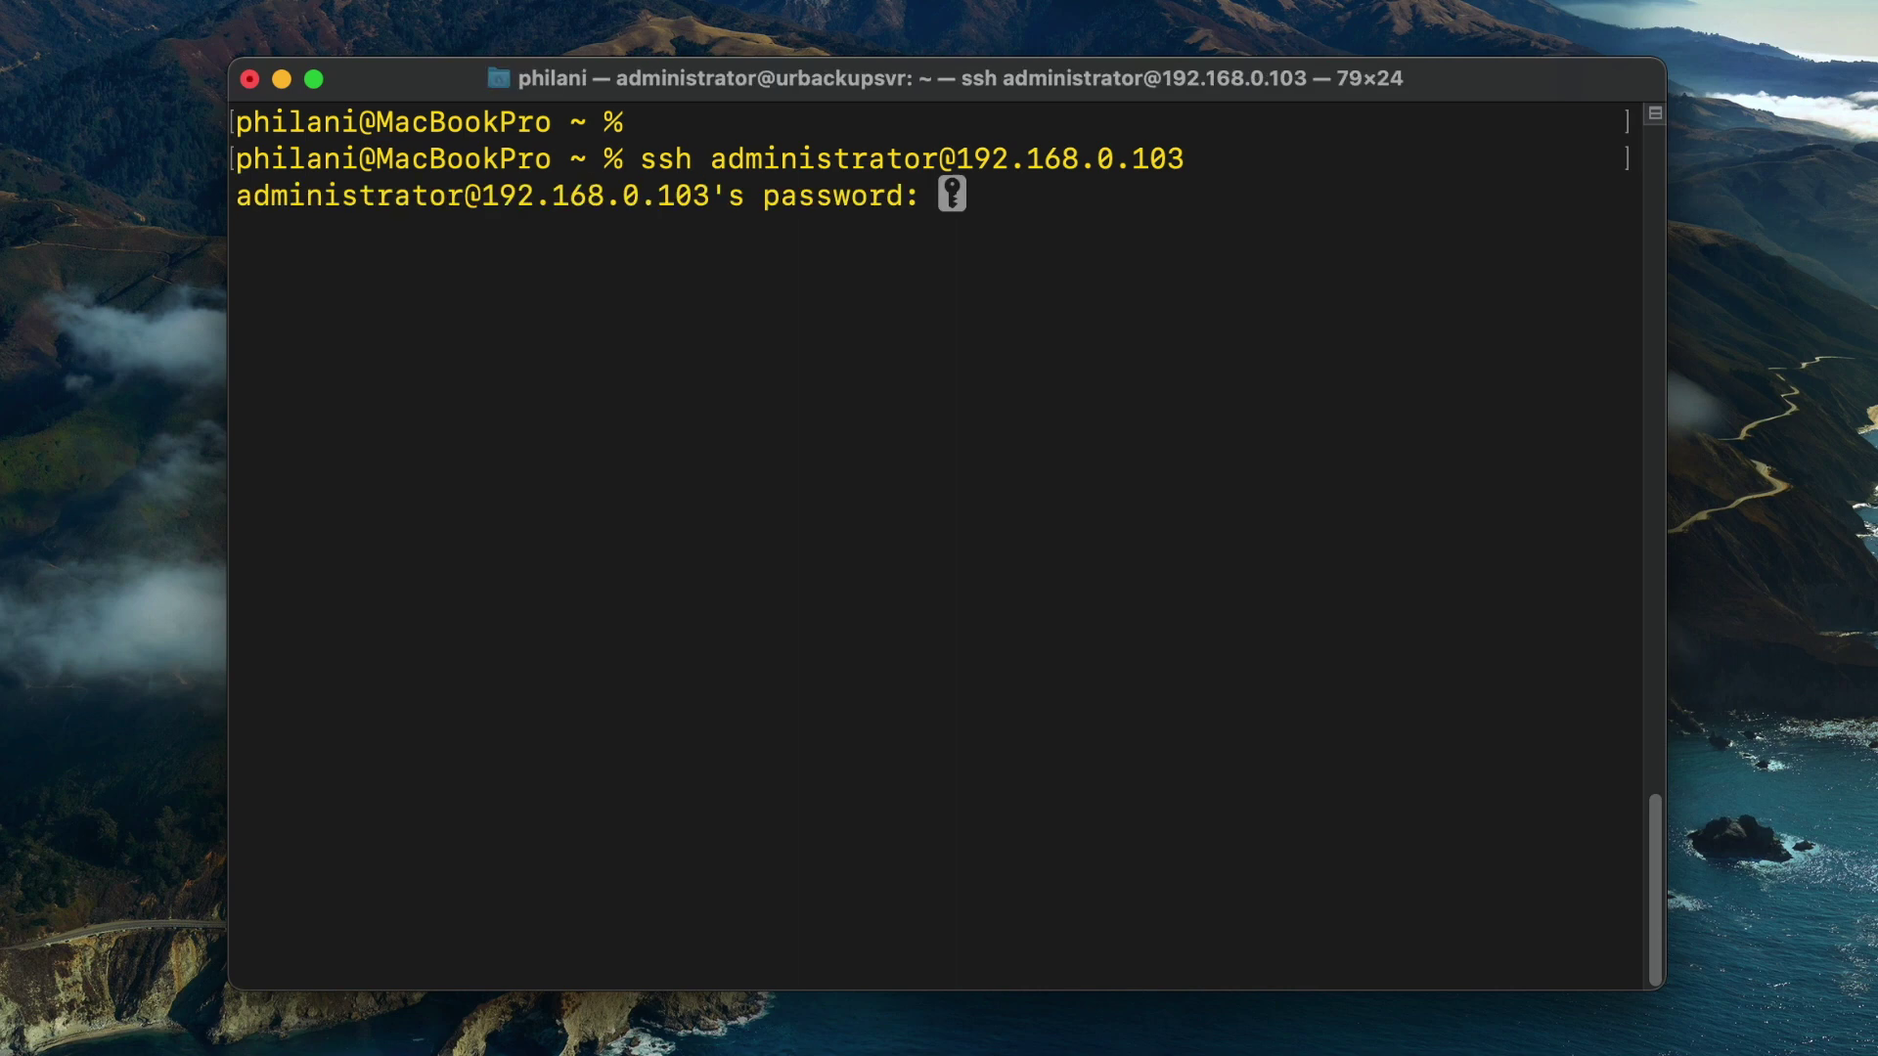
key("Return")
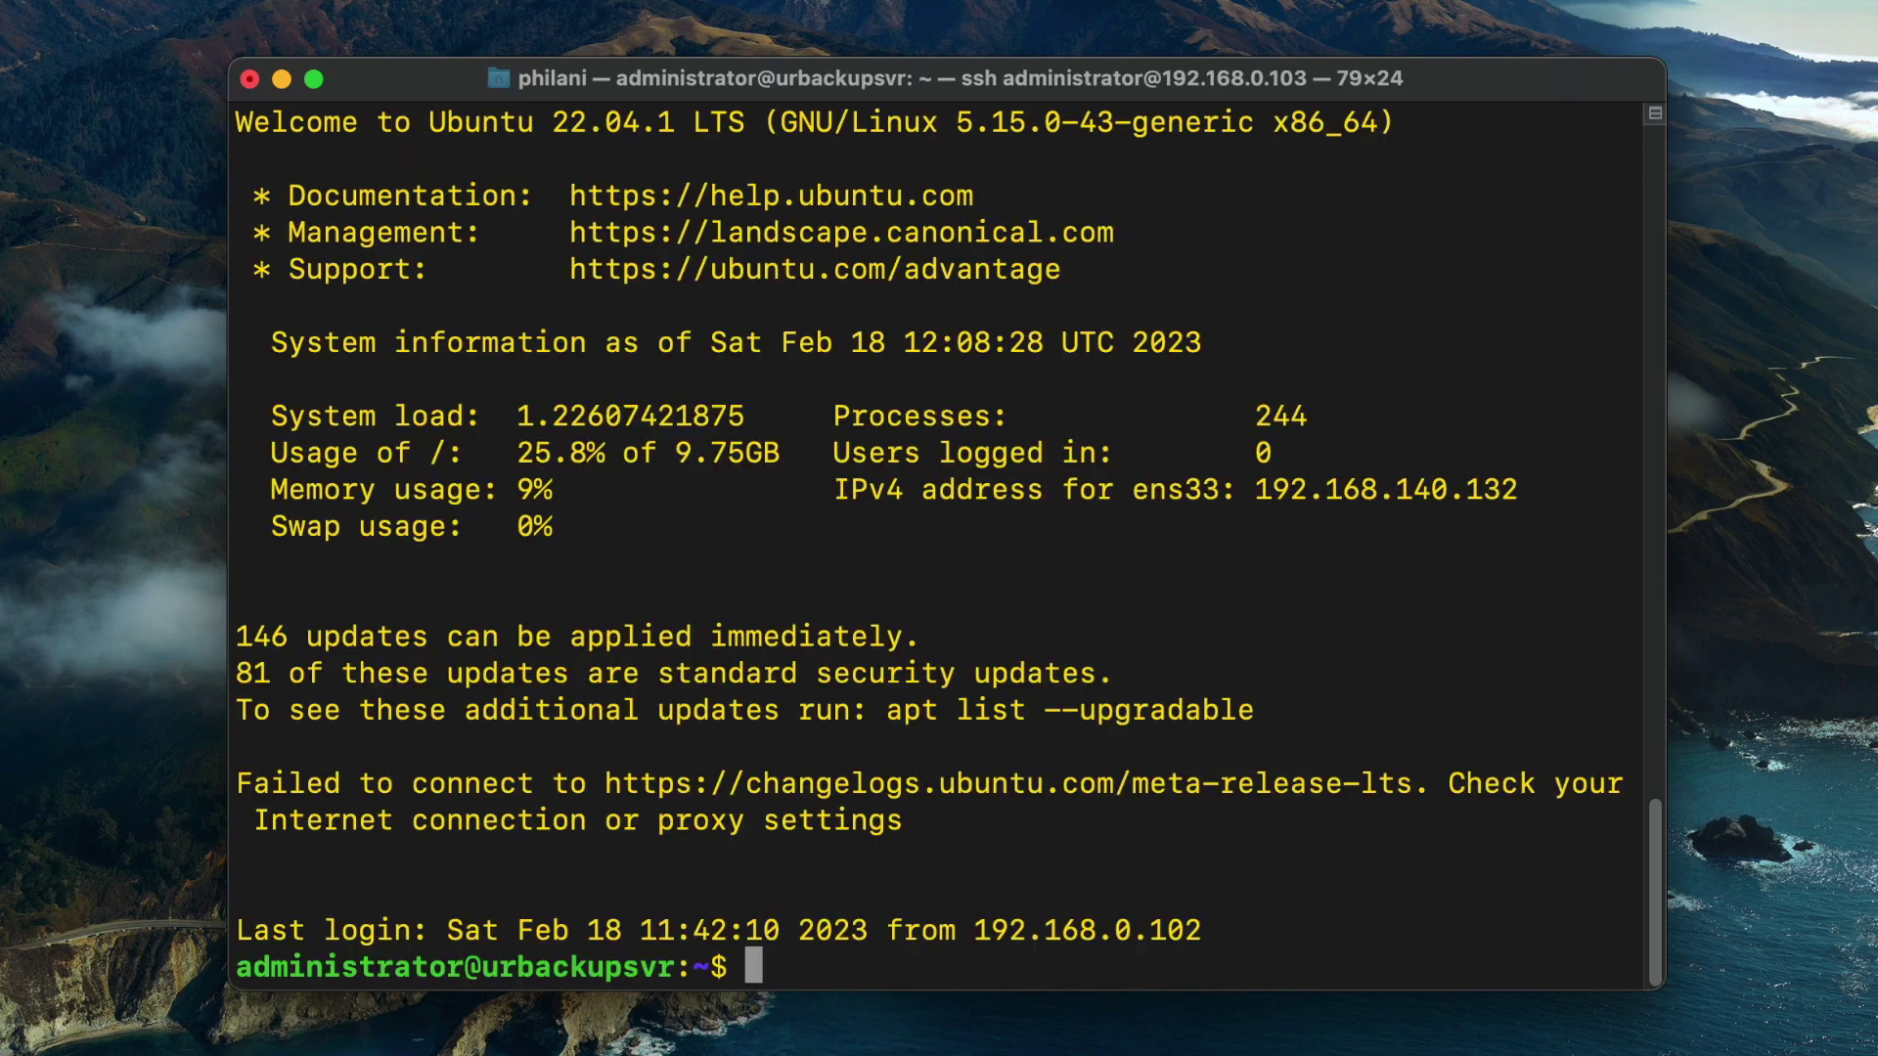
type("clear")
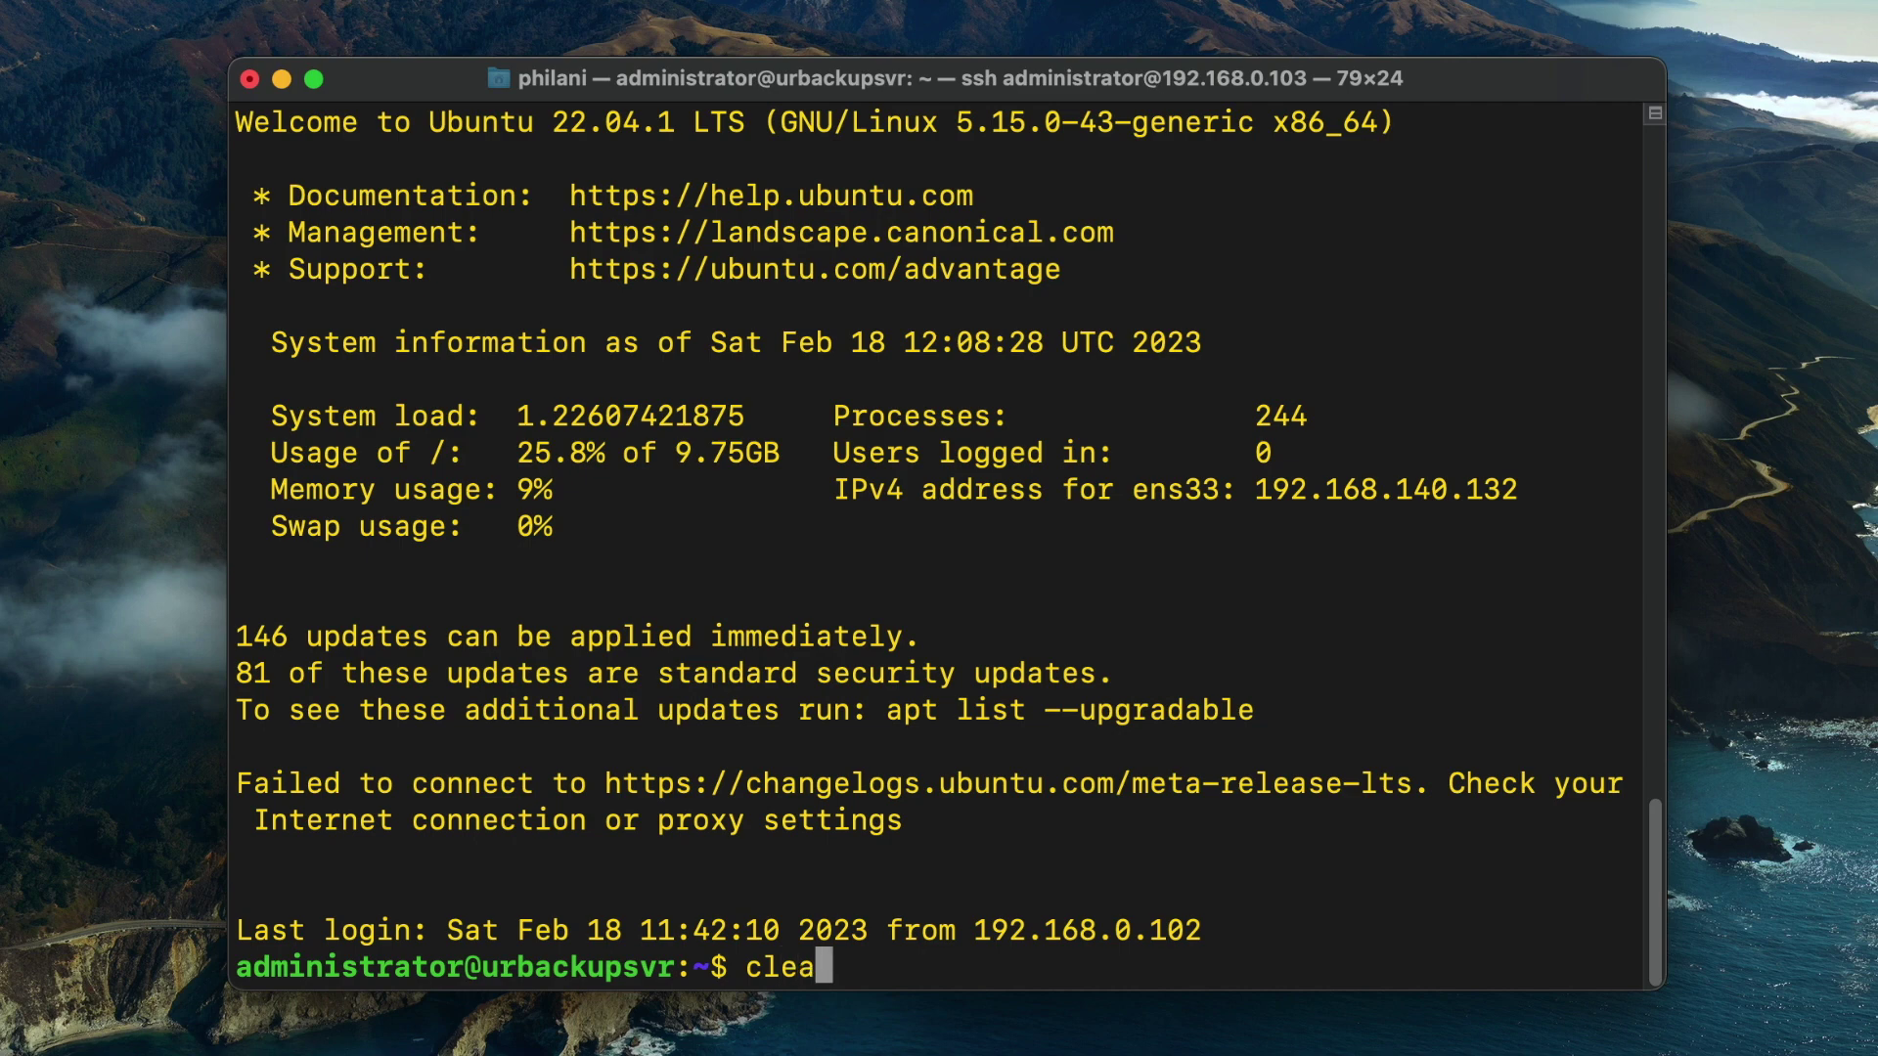
key("Return")
key("Return")
Step: Switch to a root shell with 'sudo su' and change to /
type("sudo su")
key("Return")
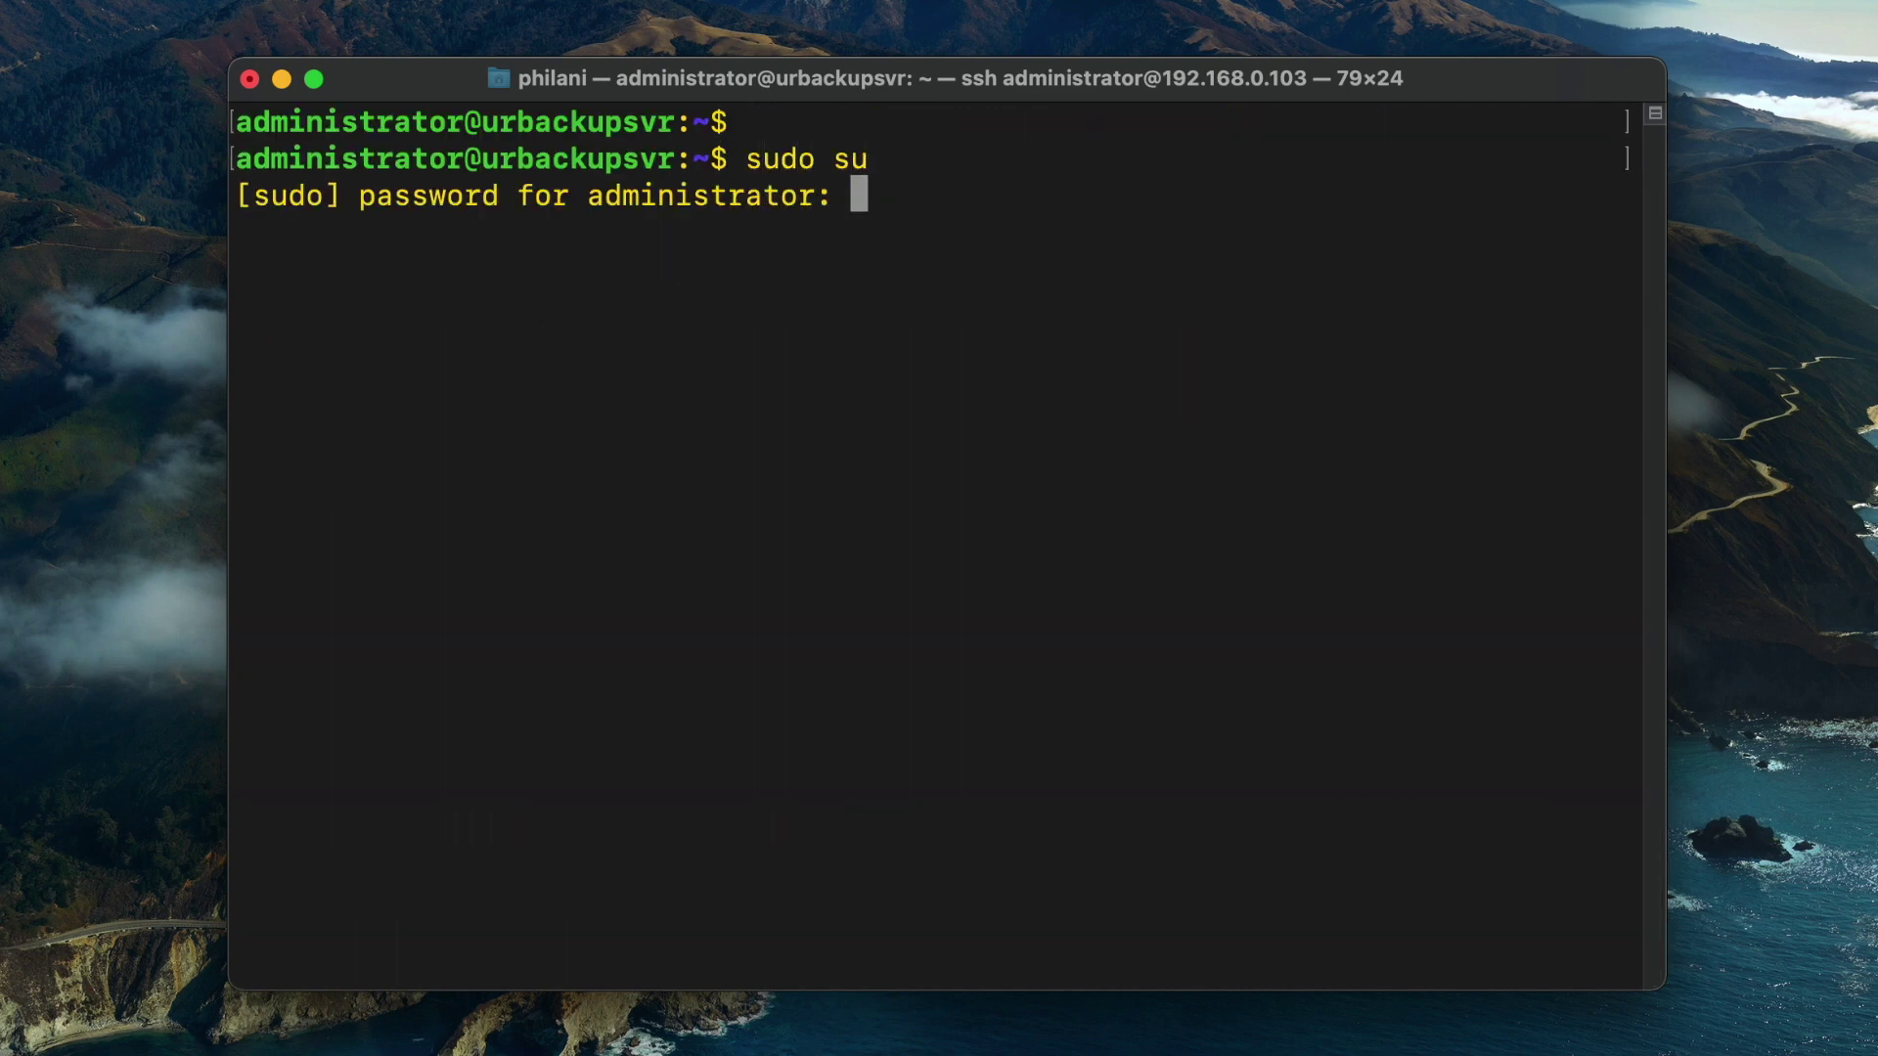
key("Return")
type("cd /")
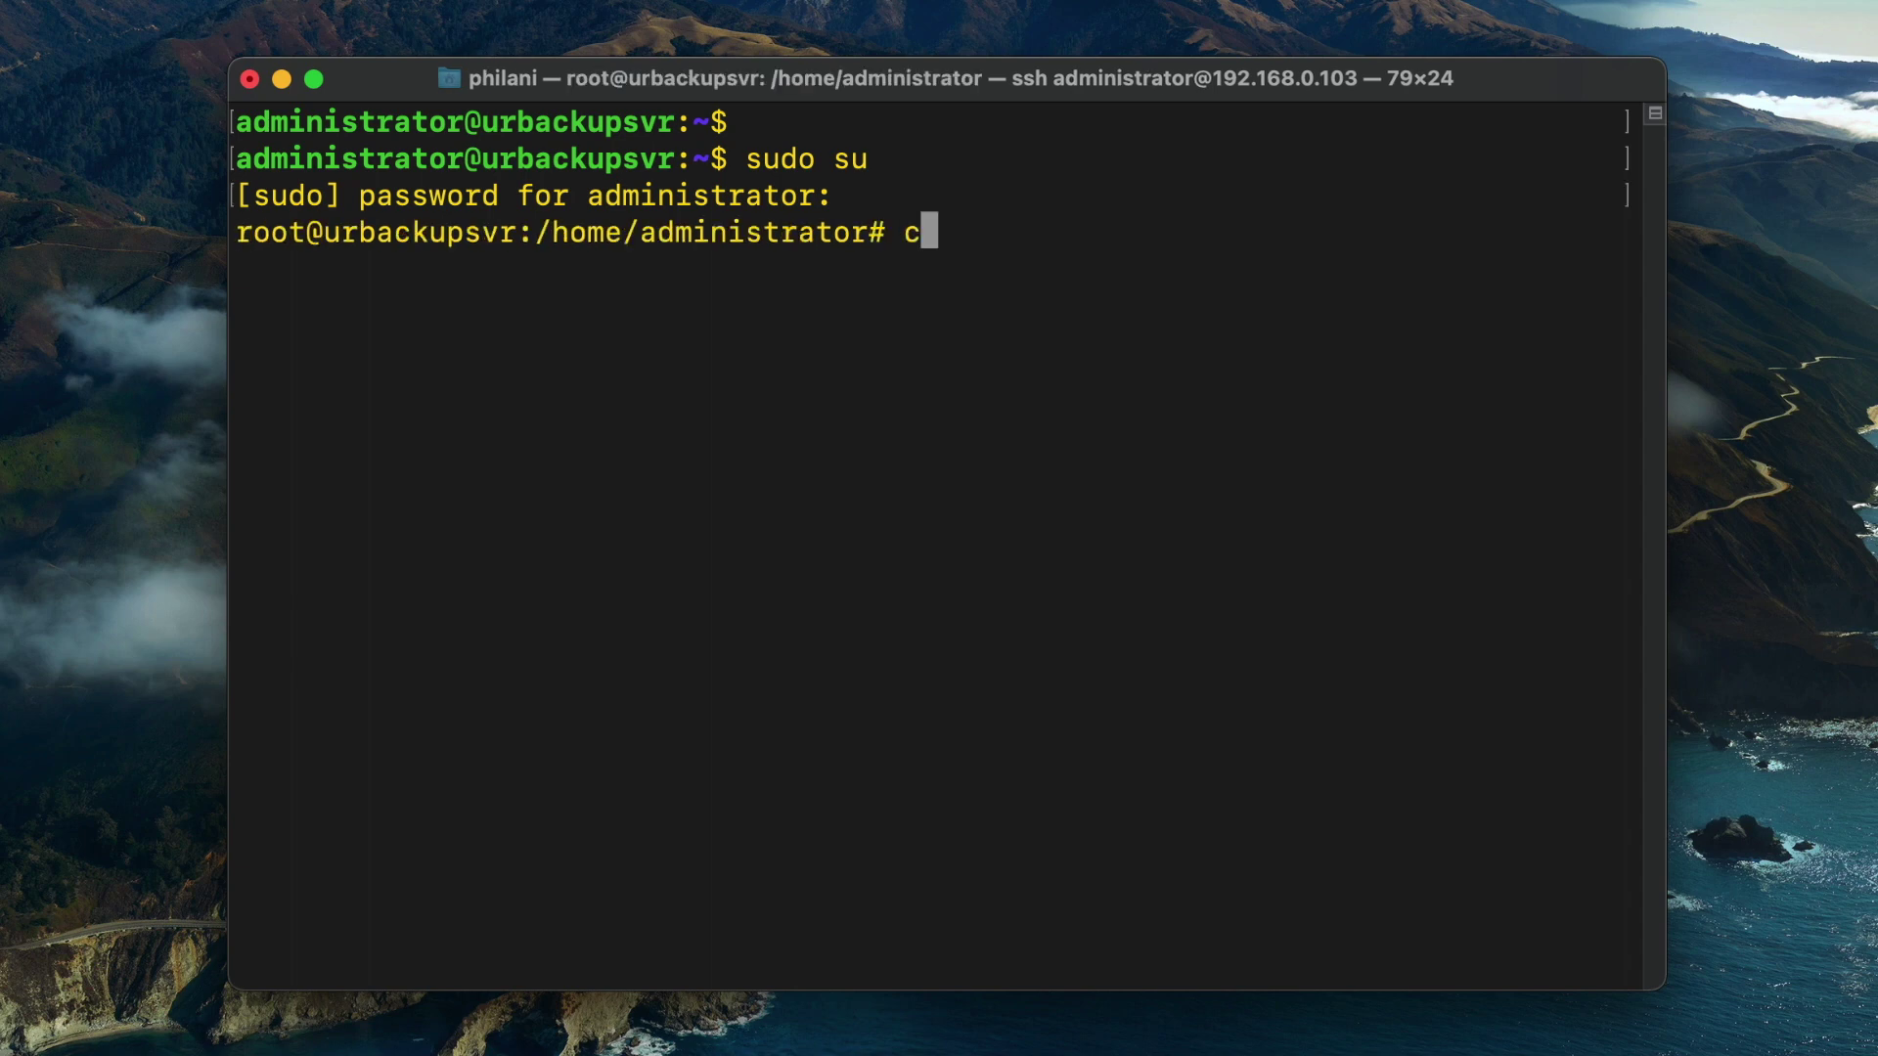
key("Return")
type("clear")
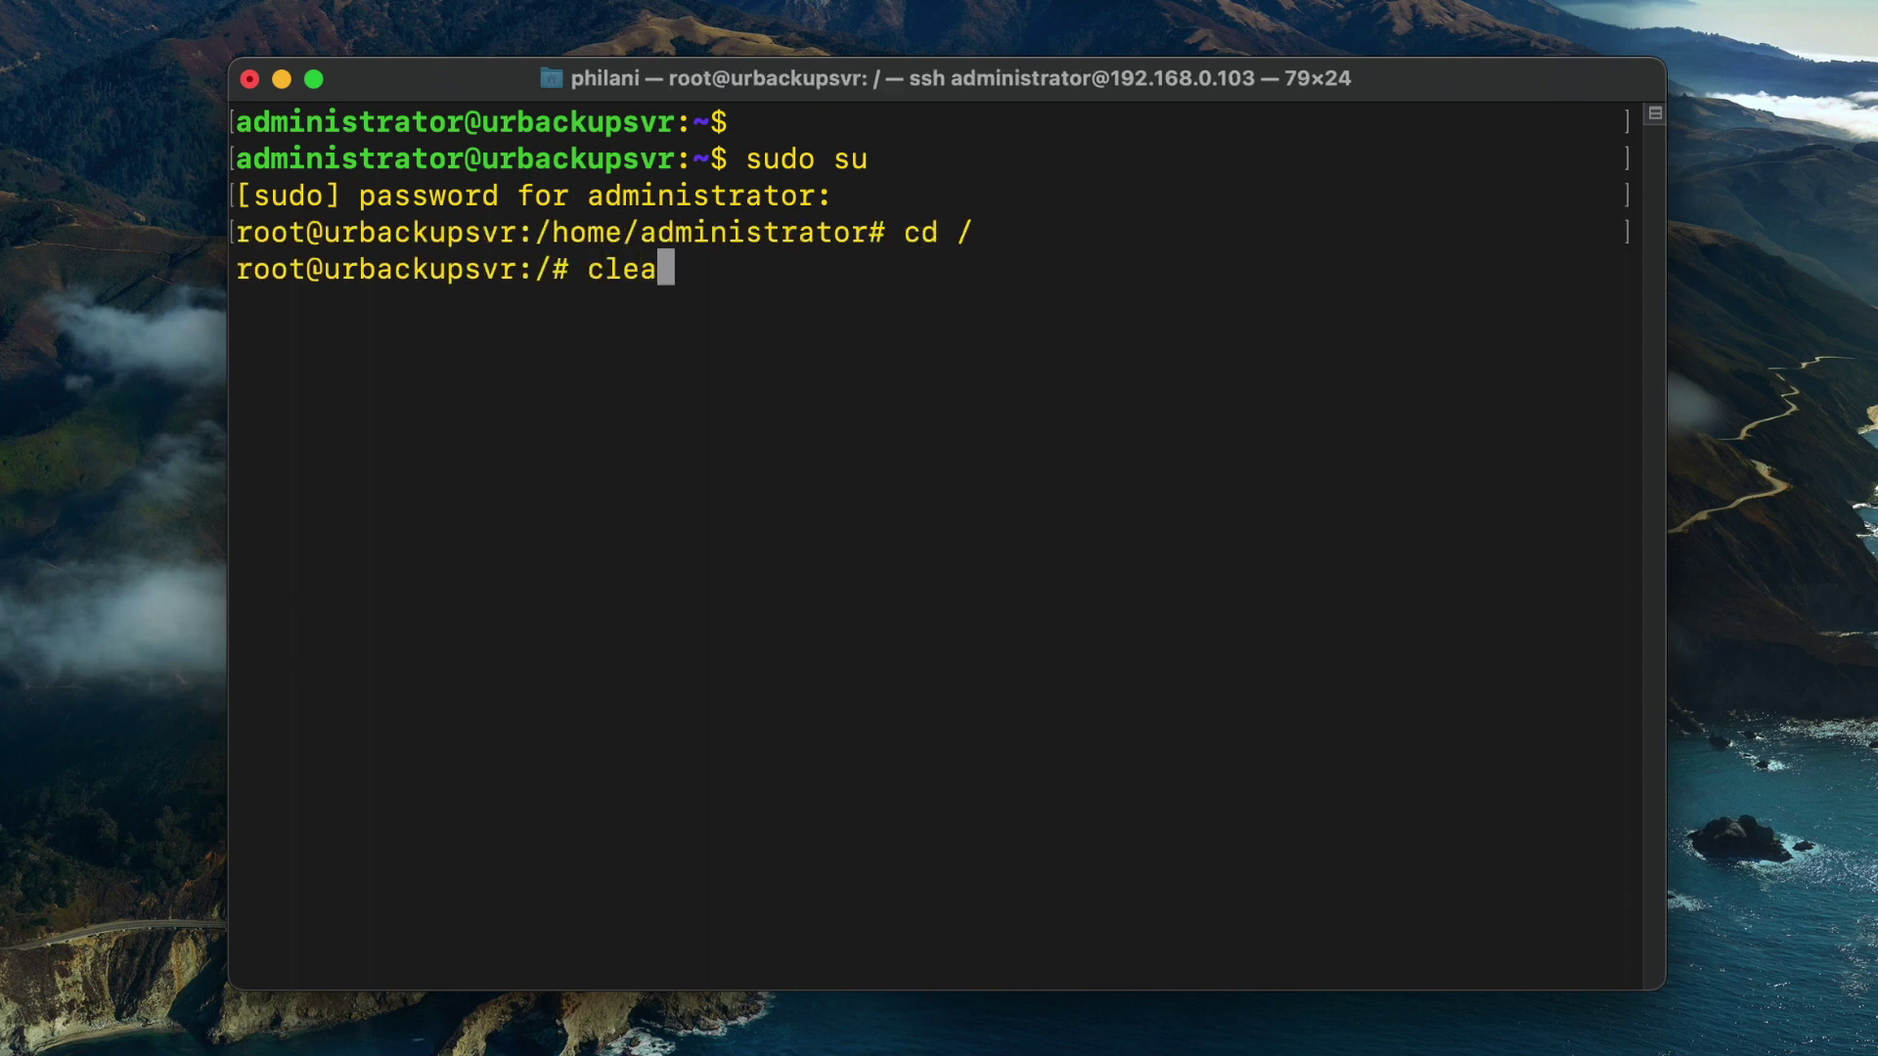
key("Return")
key("Return")
Step: Install urbackup-server with apt, keeping /media/BACKUP/urbackup as the backup storage path
type("sudo")
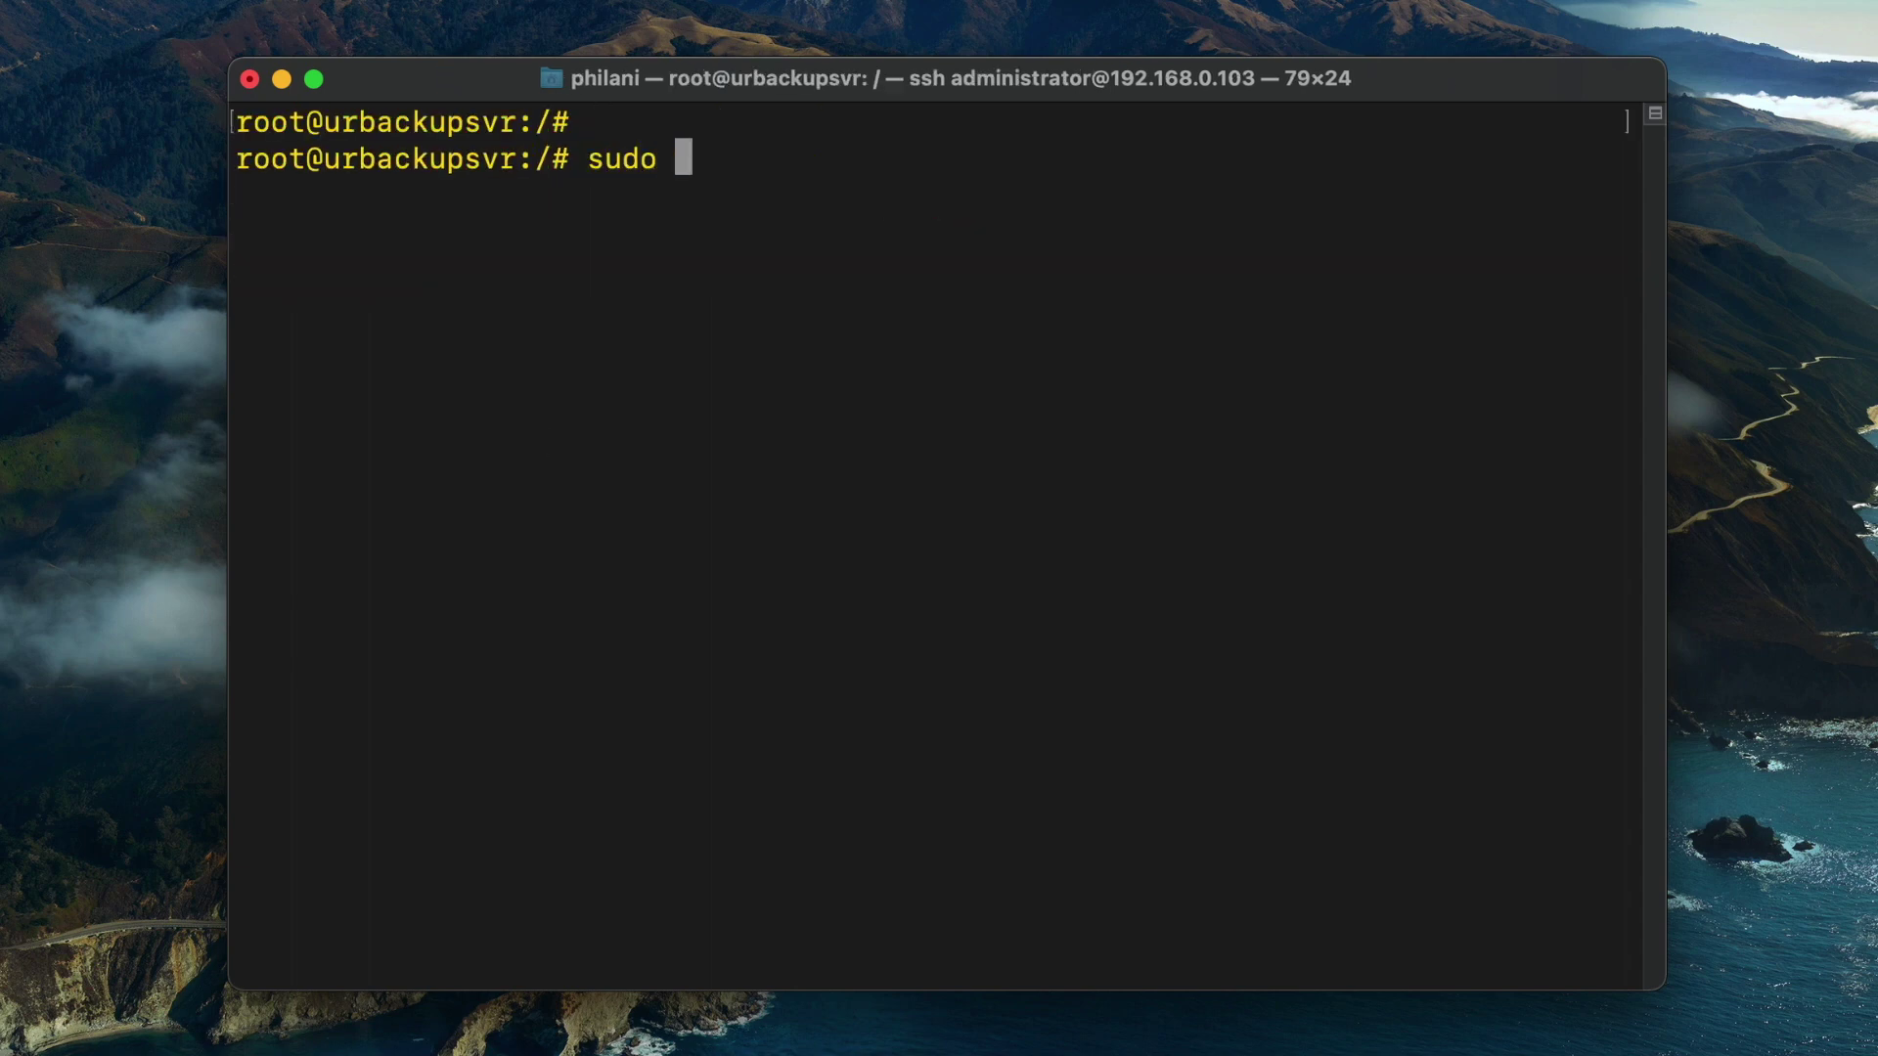
type(" apt insta")
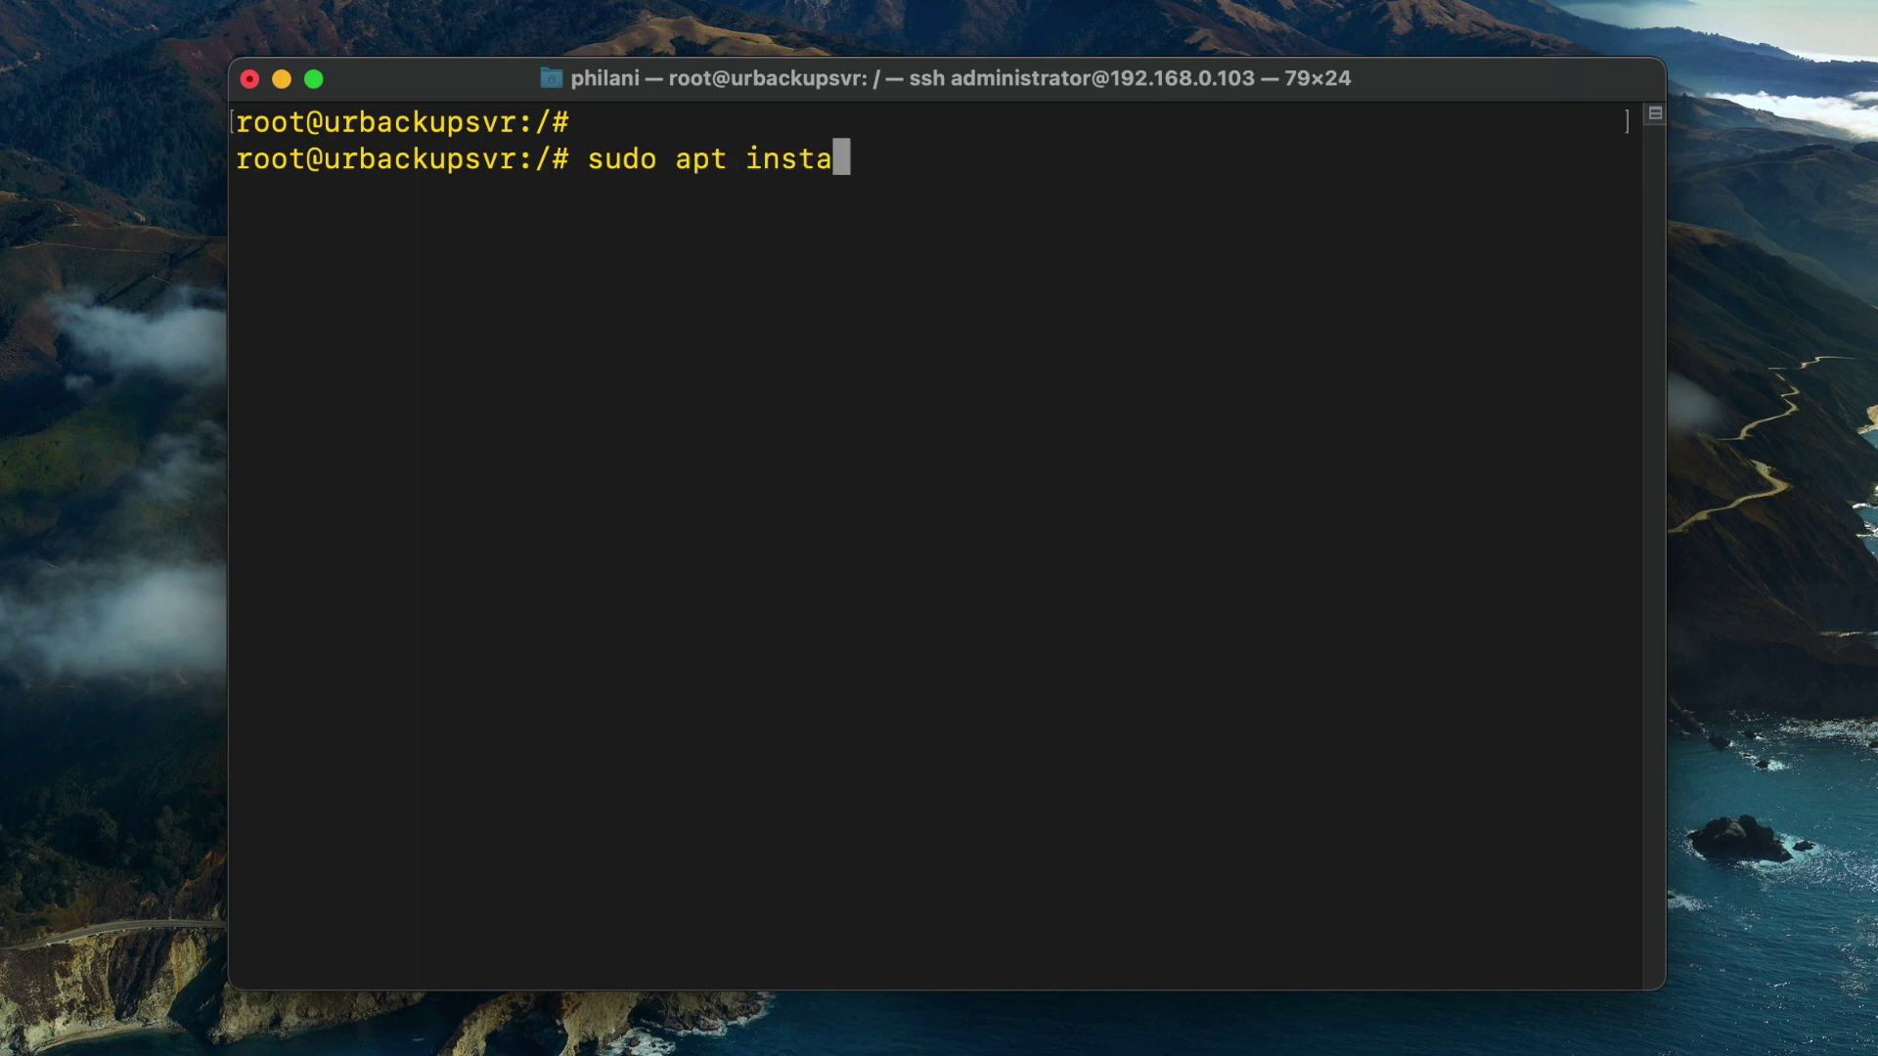
type("ll ur")
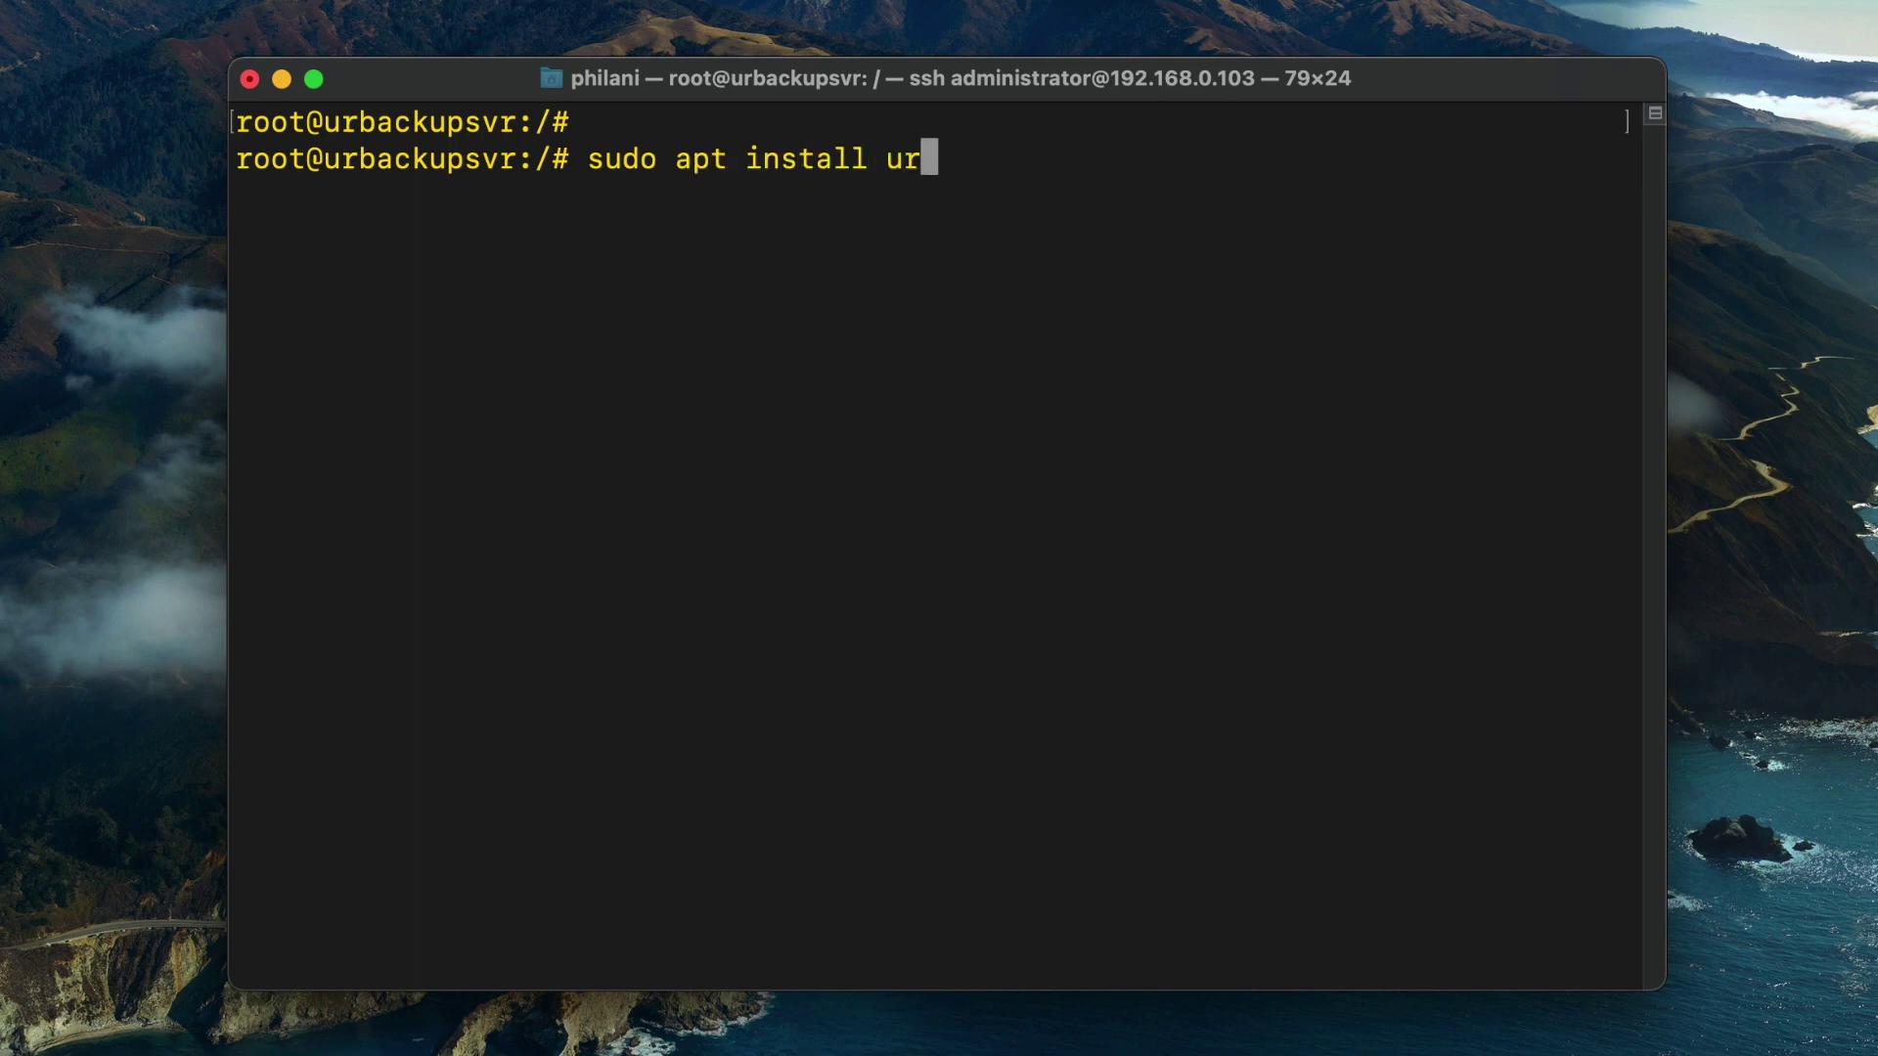
type("backup-server ")
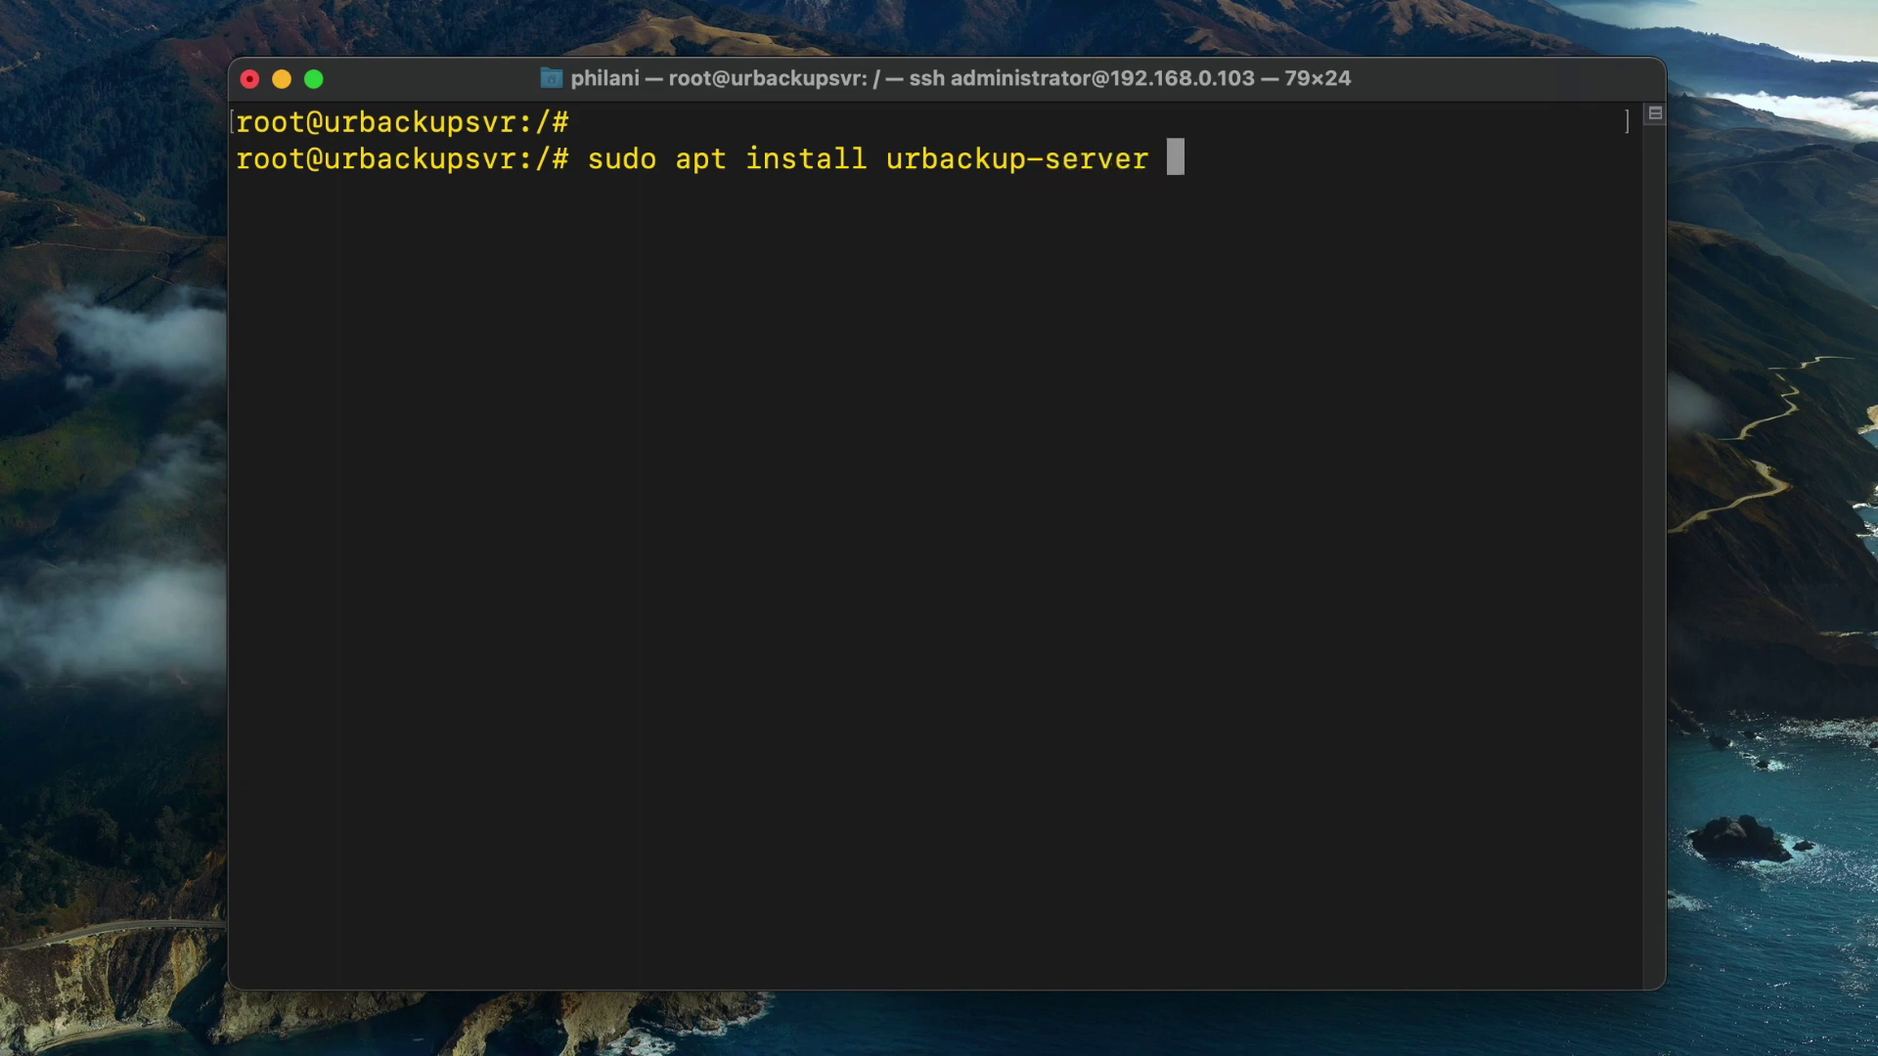
type("-y")
key("Return")
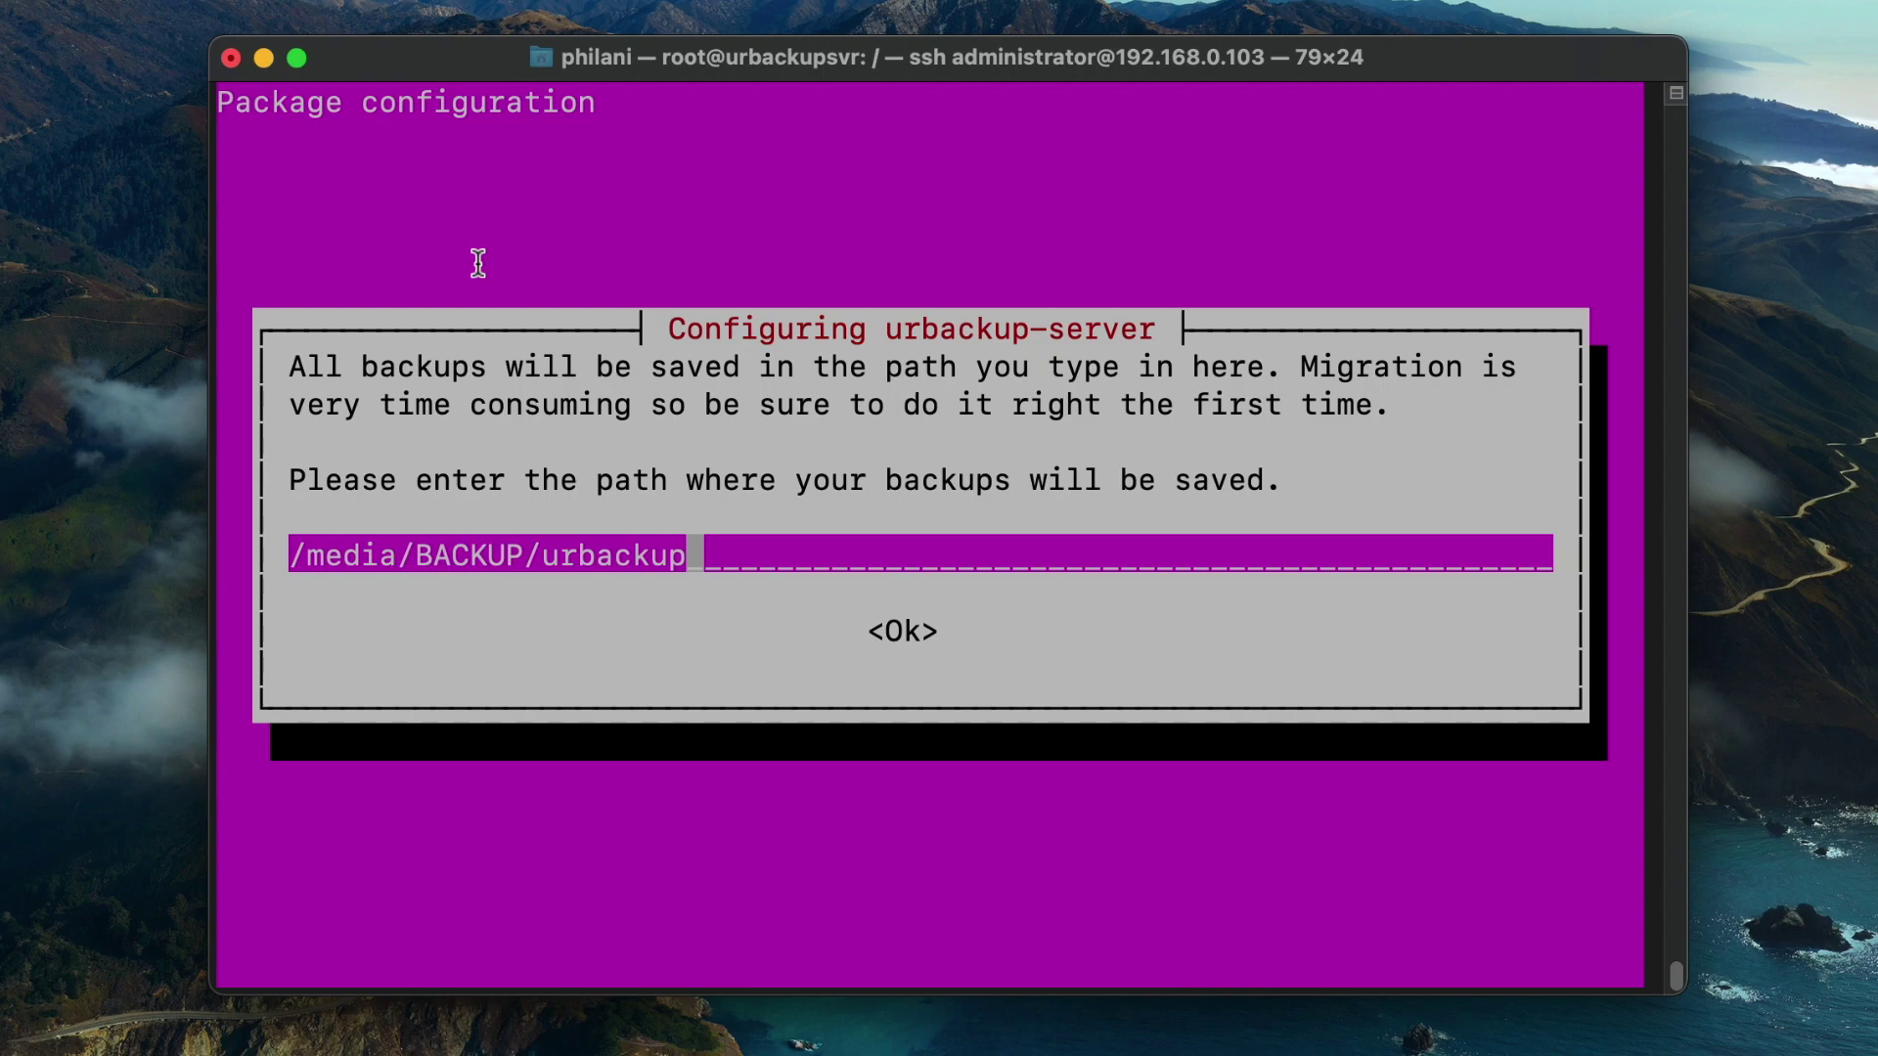
key("Tab")
key("Return")
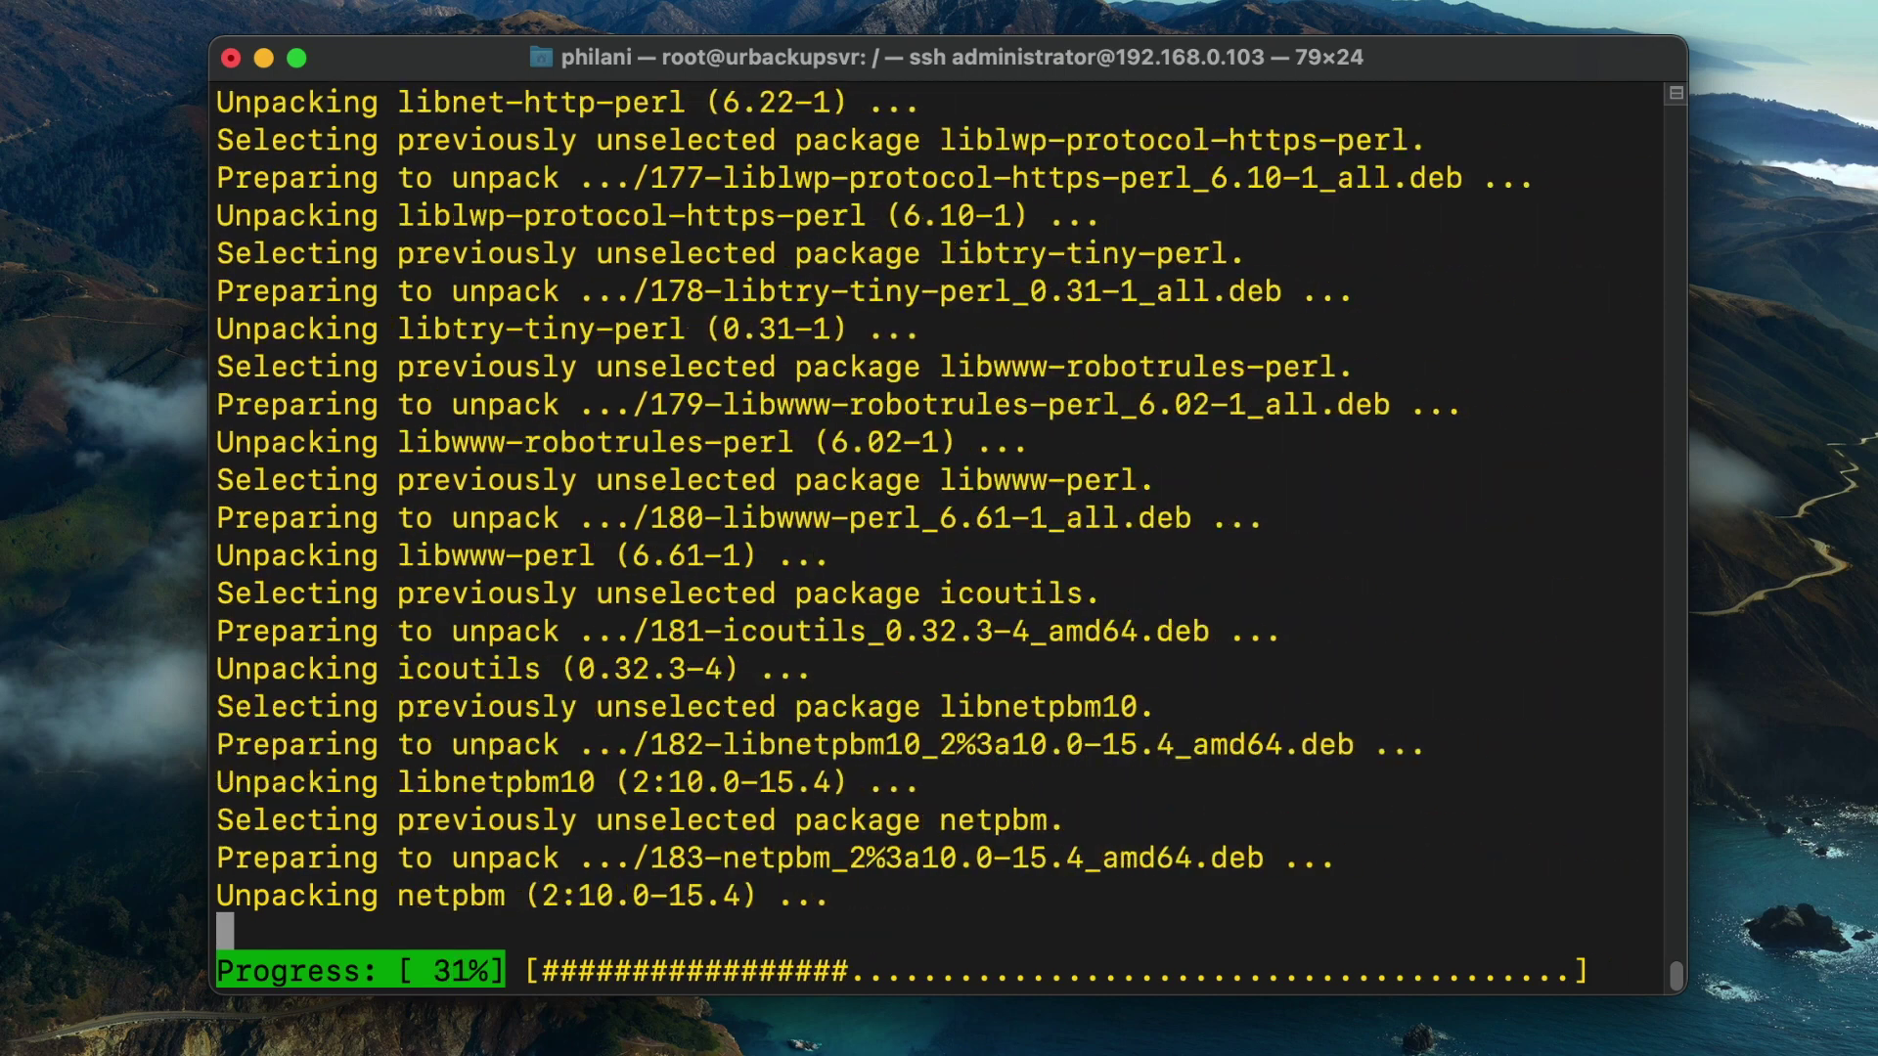
Step: Check that the urbackupsrv service is running, then clear the screen
right_click(779, 290)
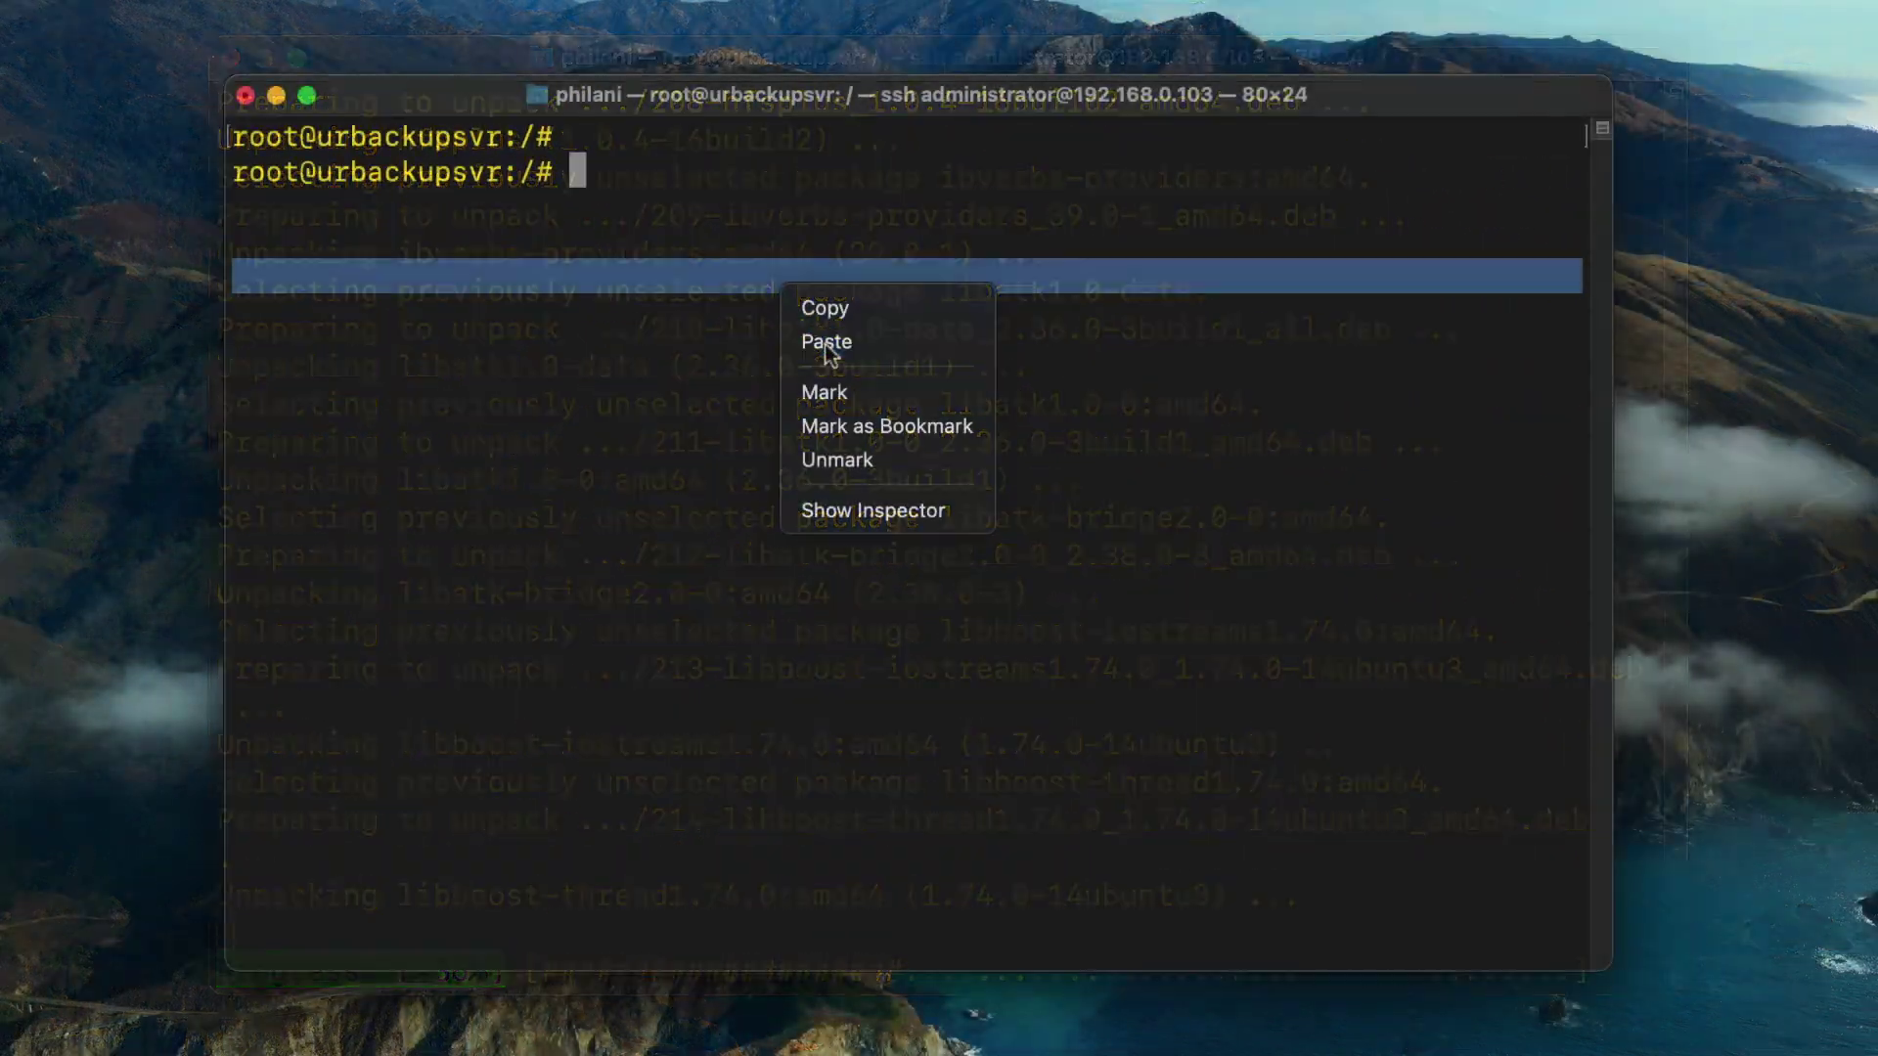
left_click(824, 344)
key("Return")
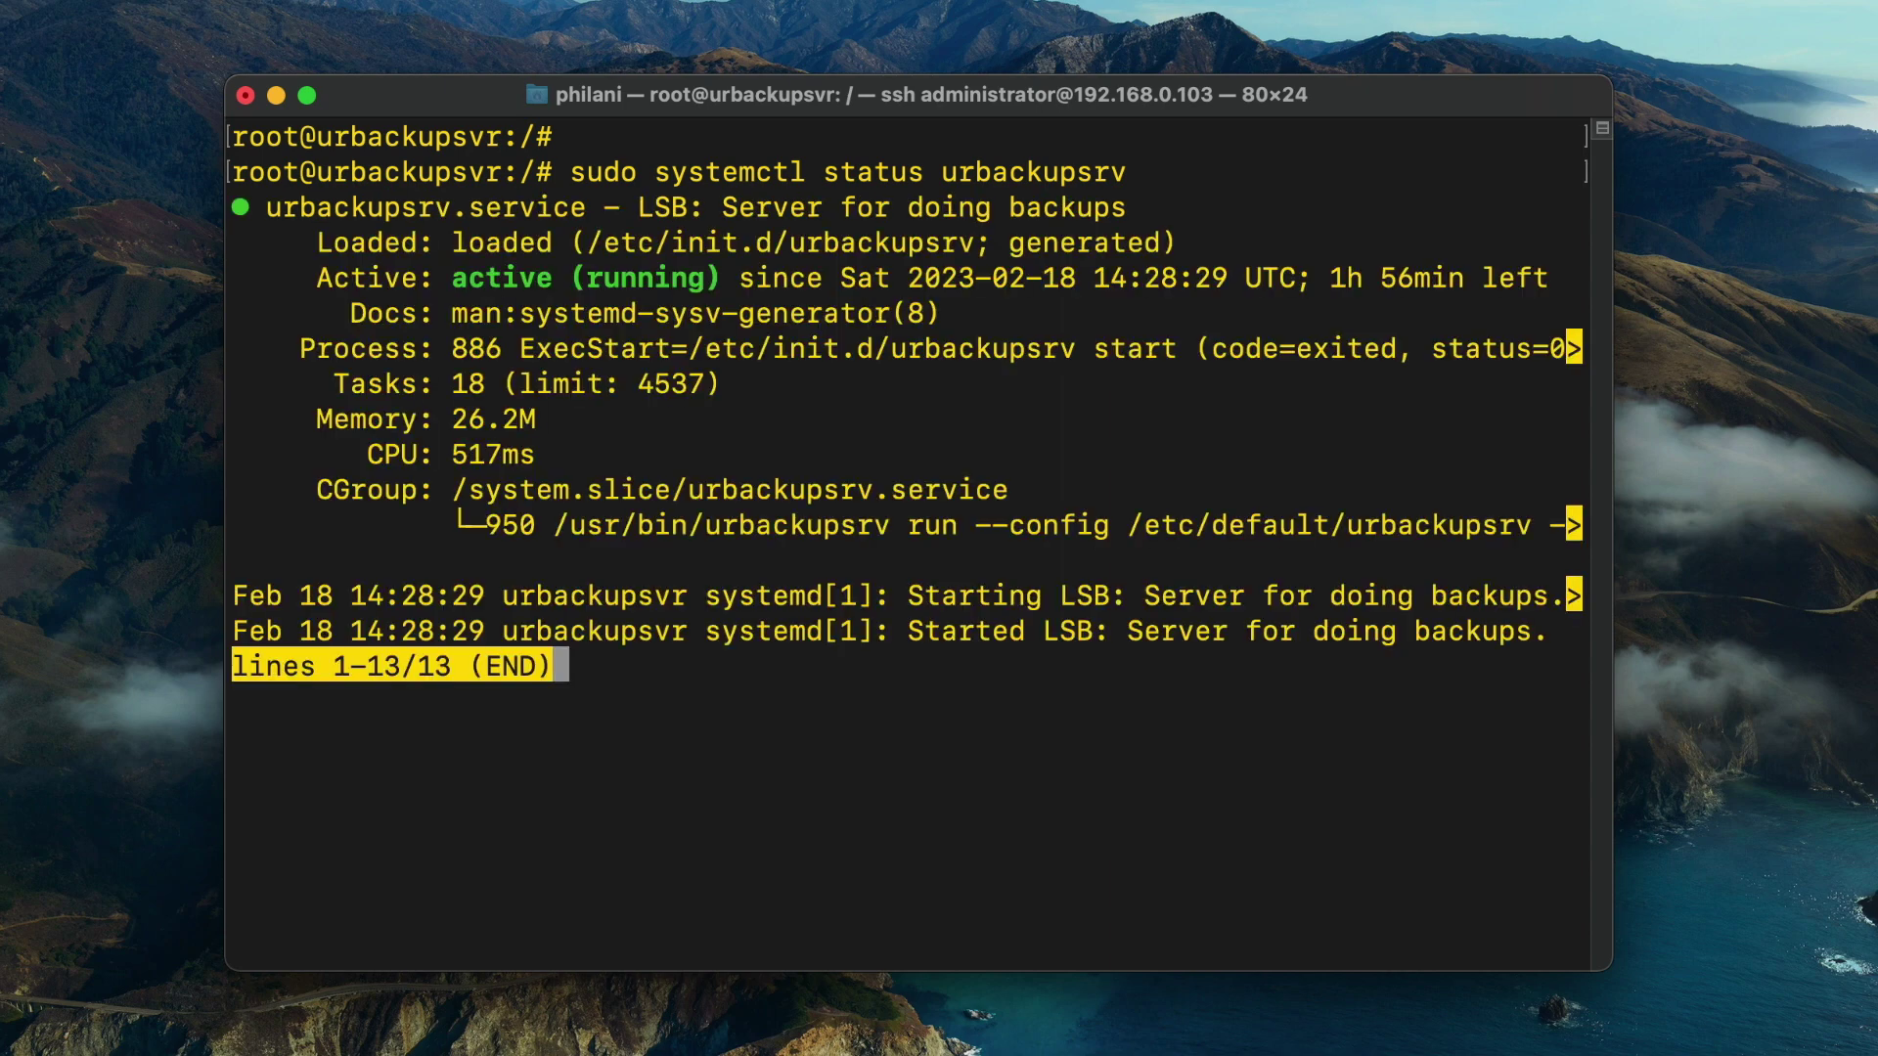
key("q")
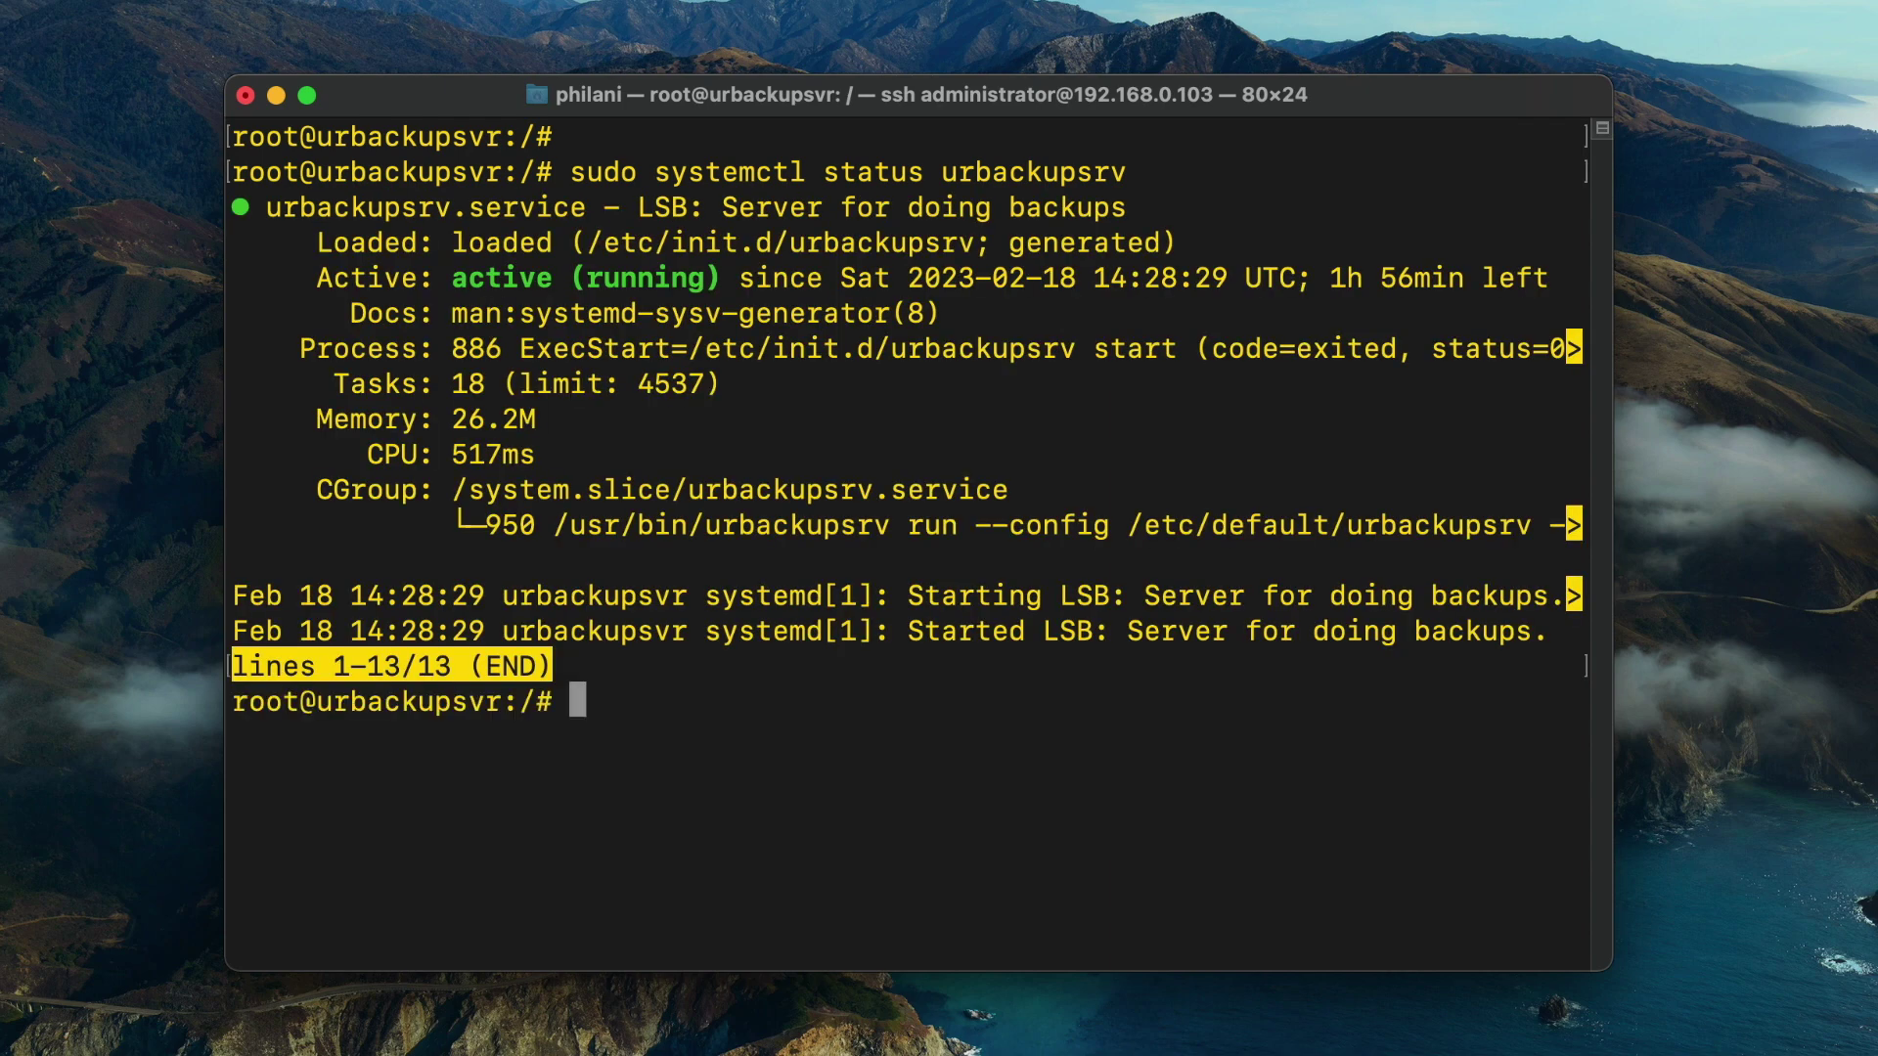
key("Return")
key("Return")
type("clear")
key("Return")
key("Return")
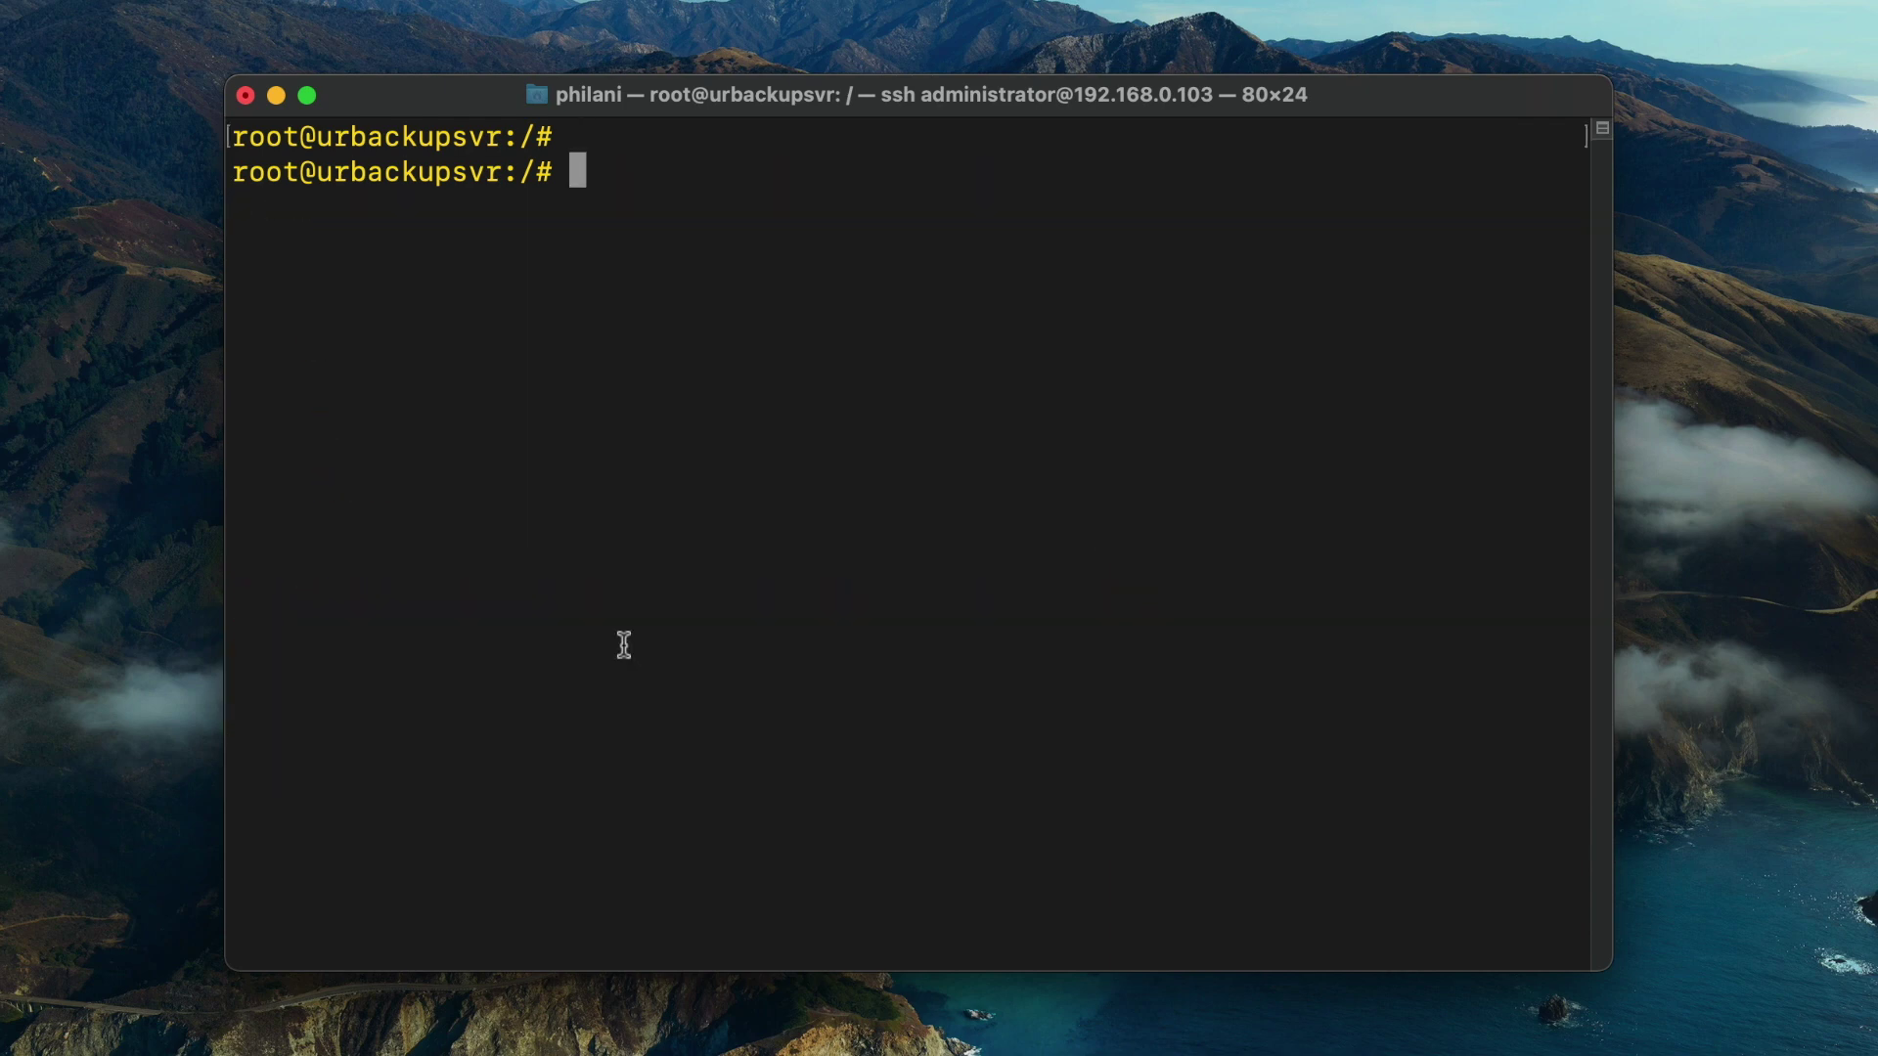
Step: List listeners on ports 55414 and 55413 to confirm urbackupsrv owns them
type("ss -antpl | grep 55414")
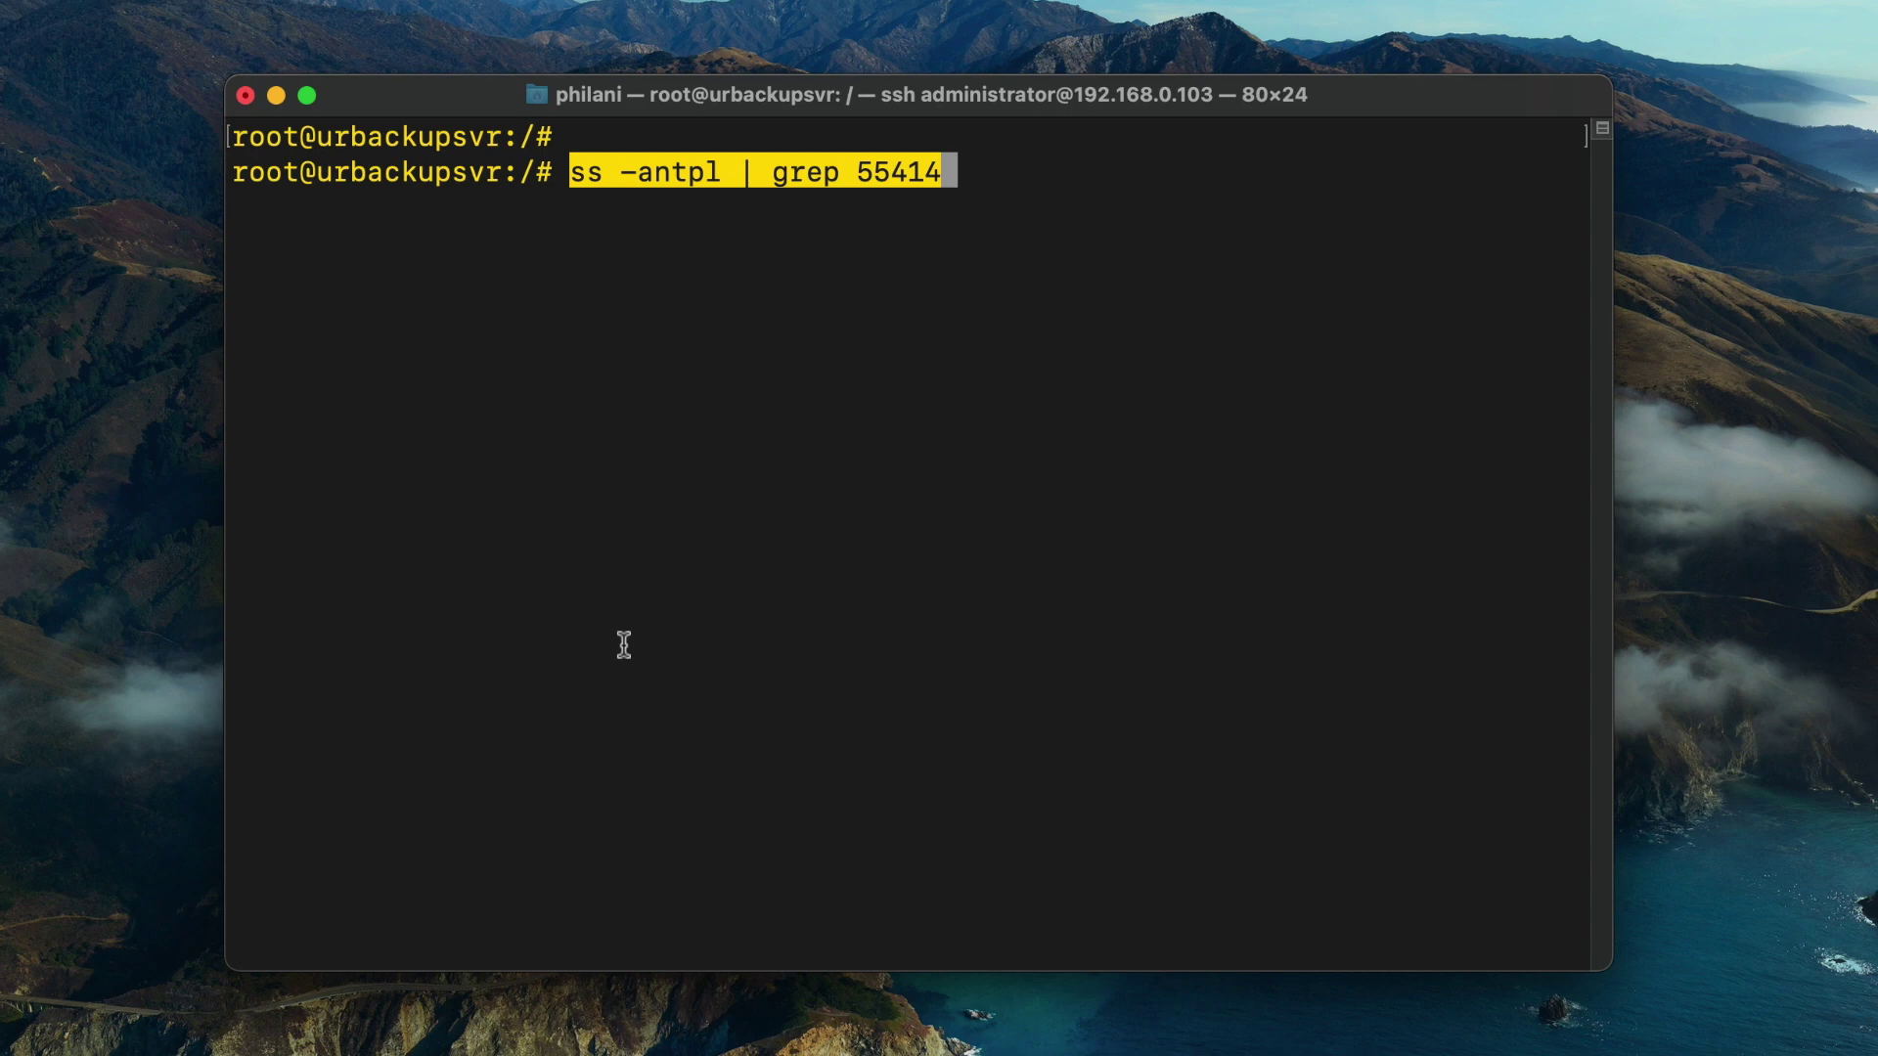
key("Return")
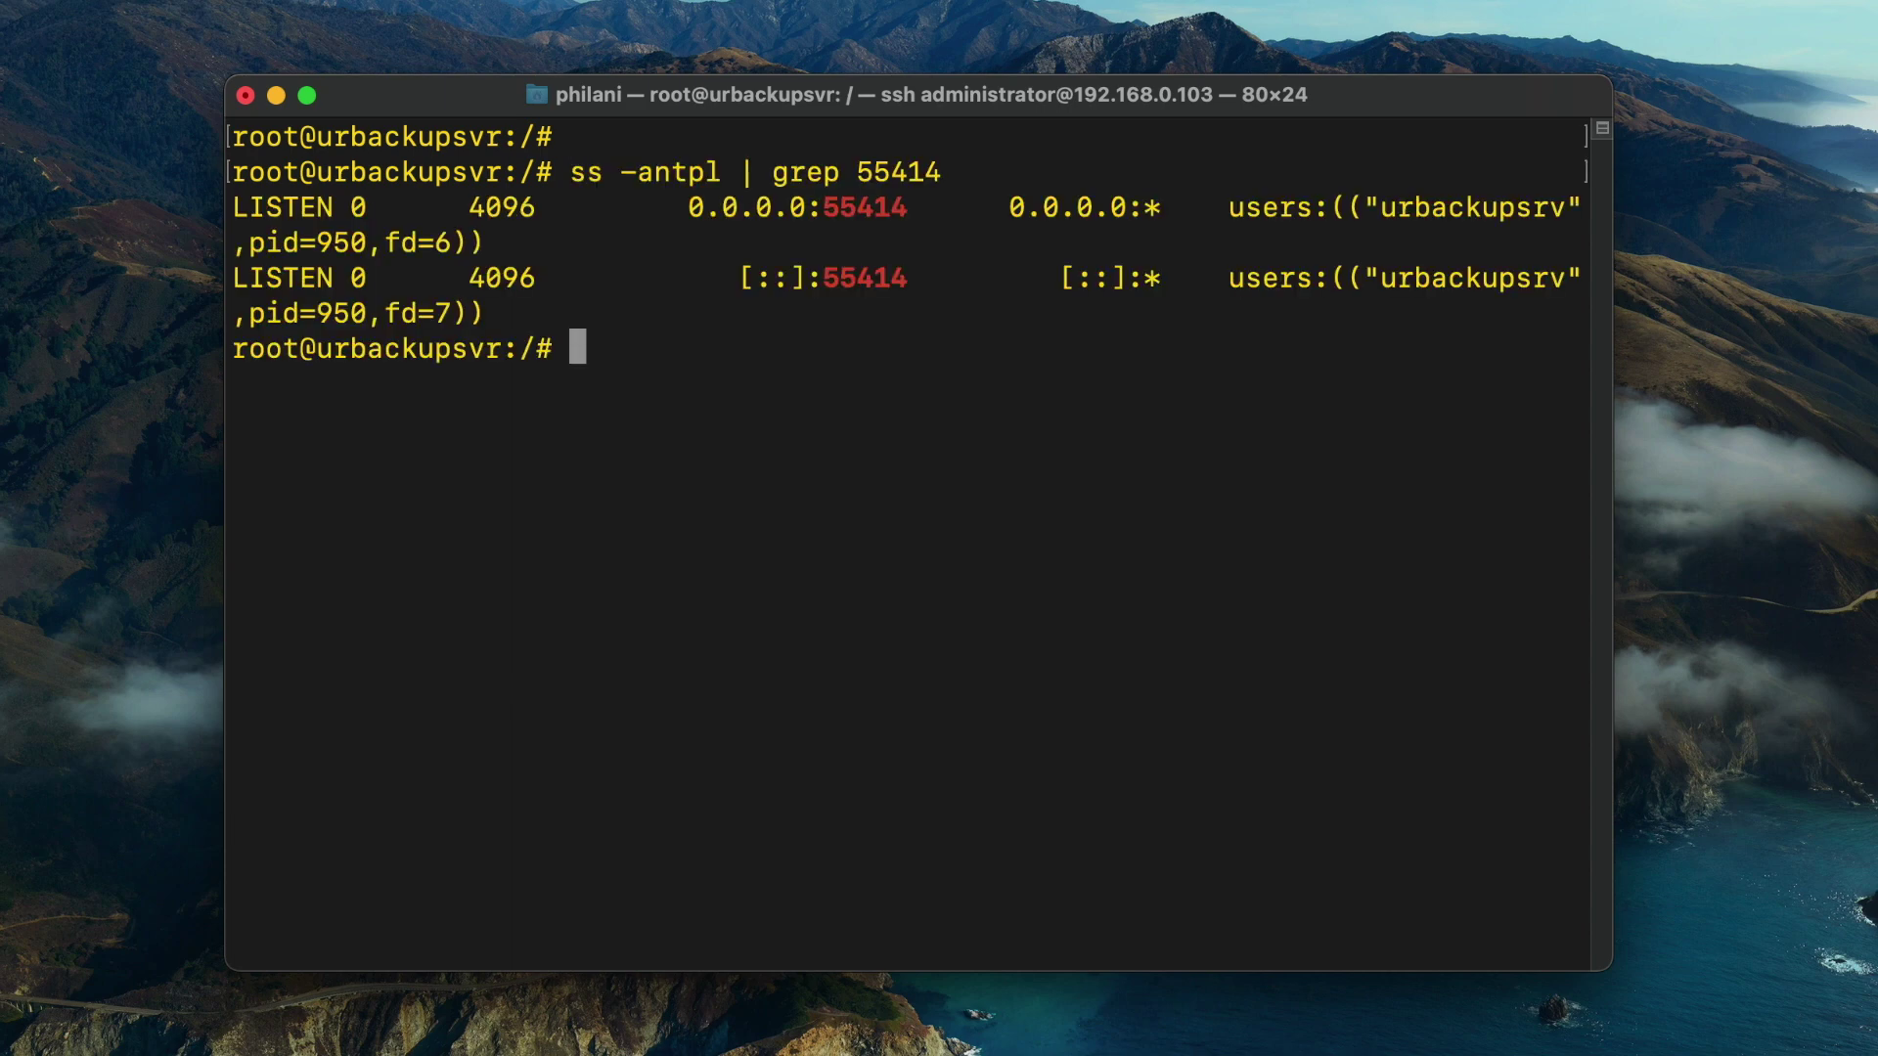
key("Return")
key("Up")
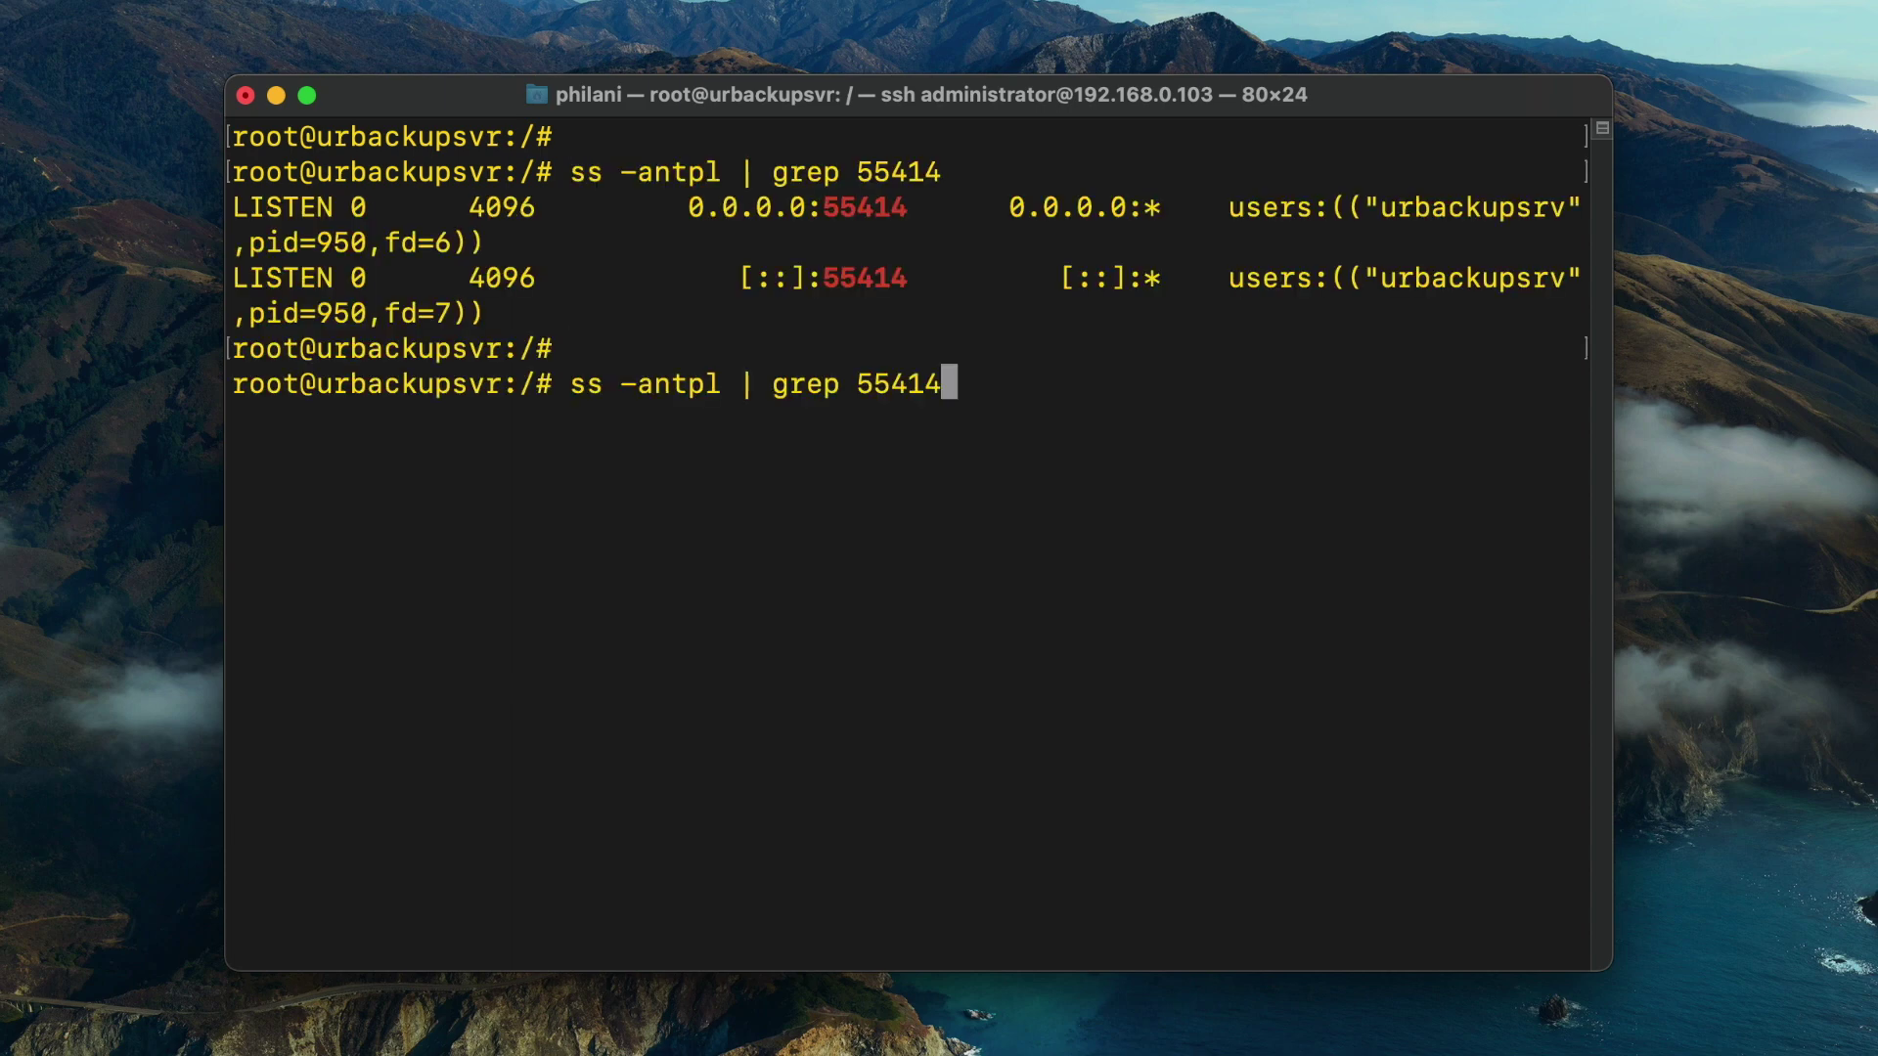
type("3")
key("Return")
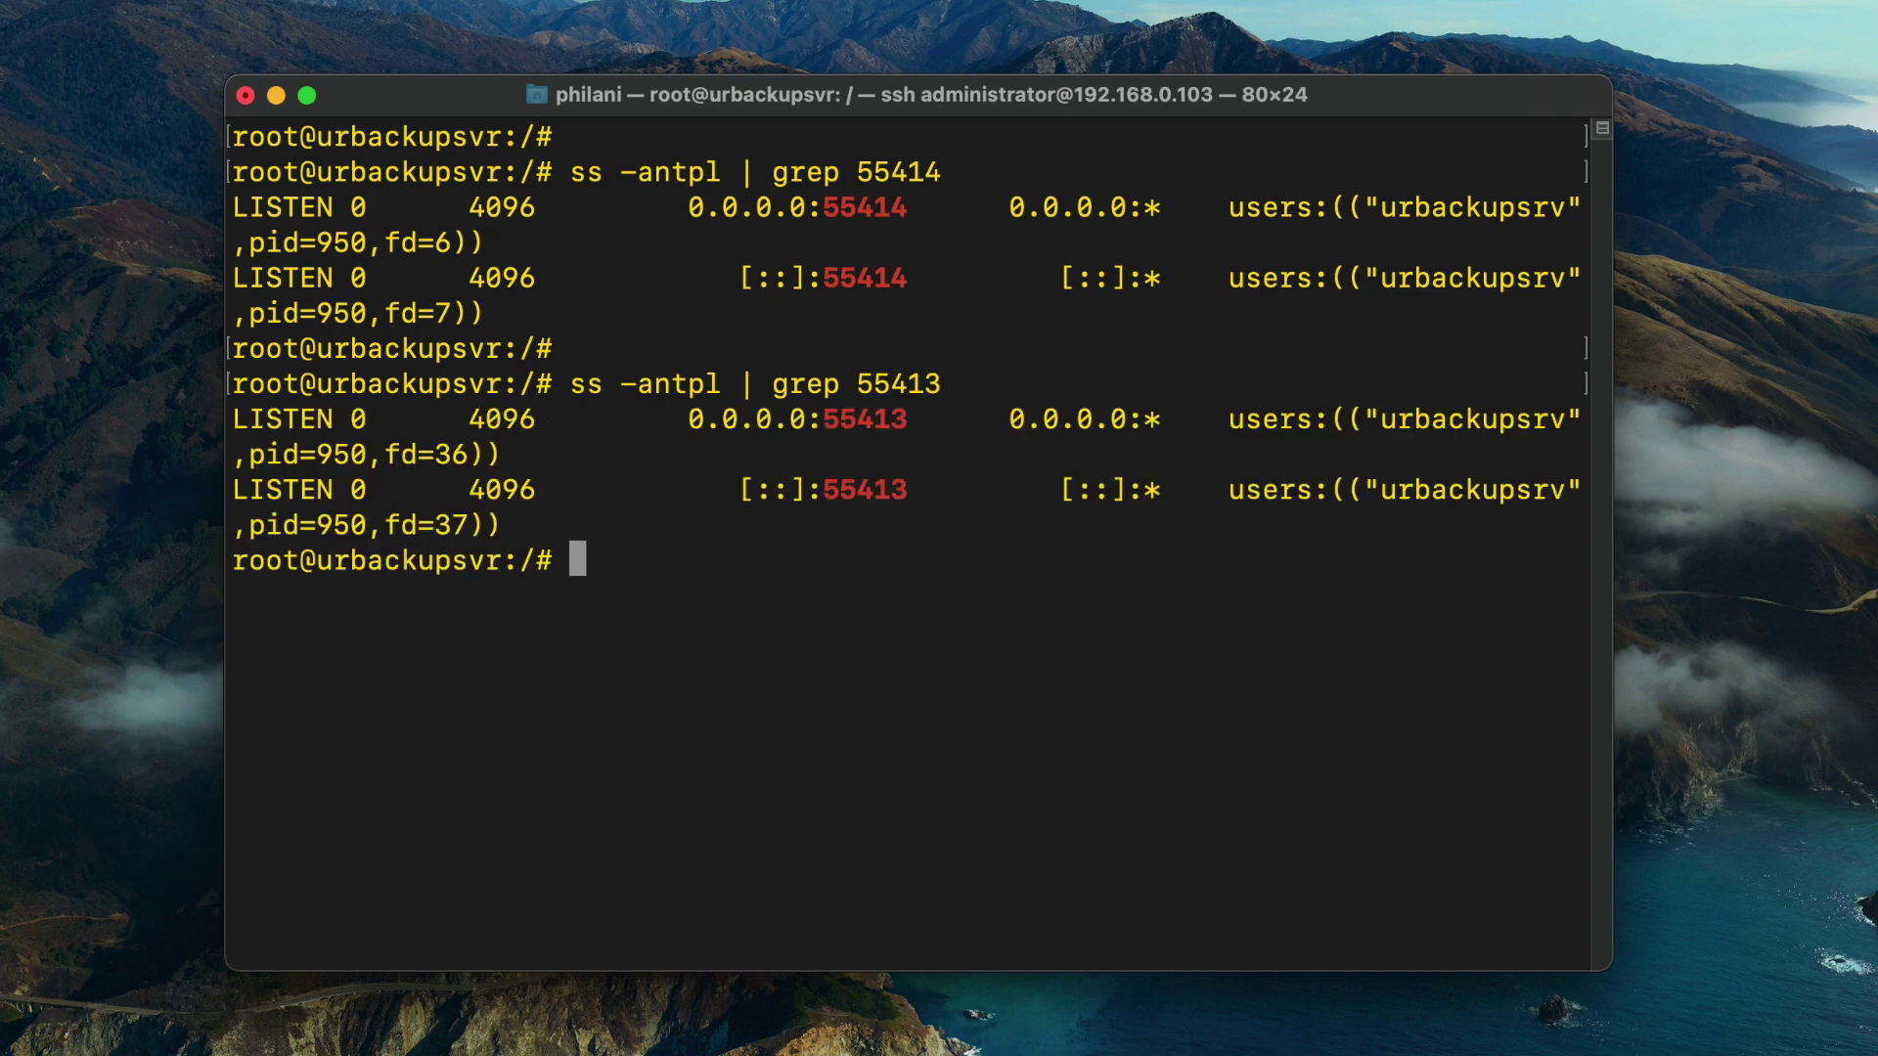
key("Return")
key("Return")
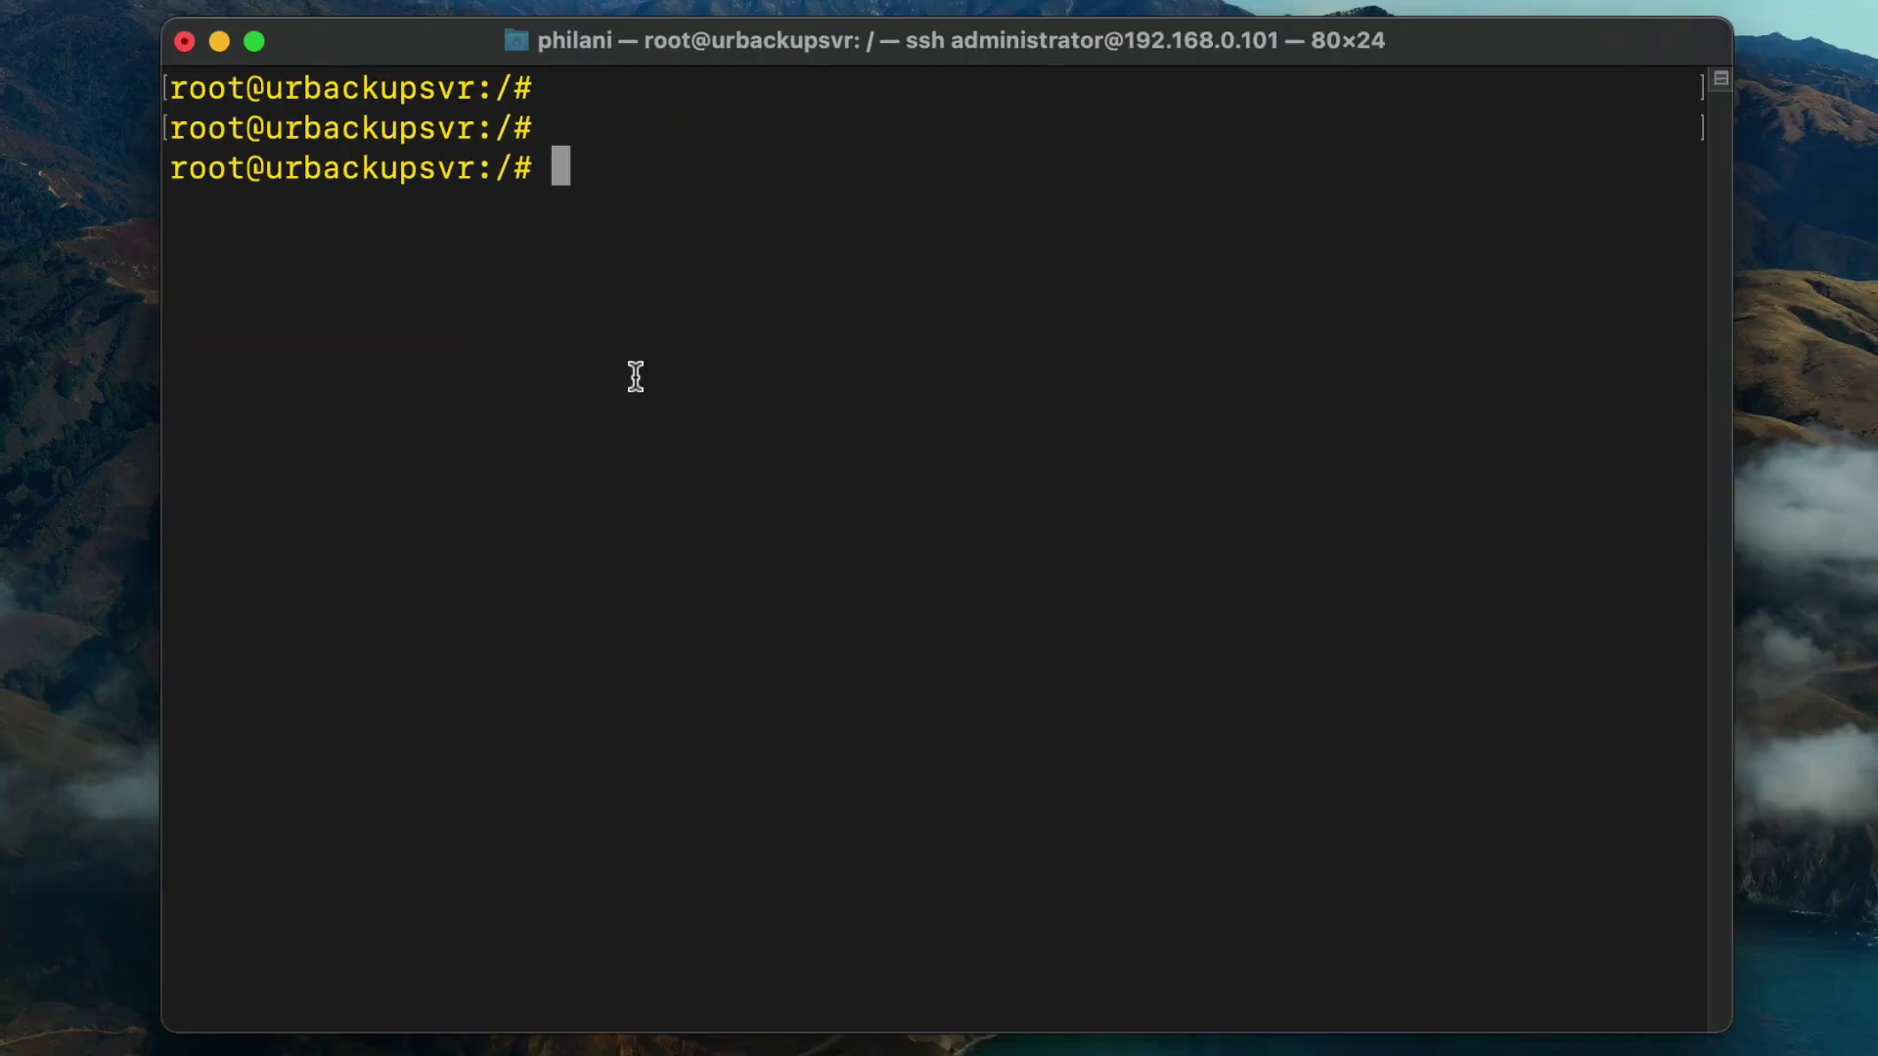
Step: Go to /etc/netplan, list its files, and open 00-installer-config.yaml in nano
type("cd /etc/ne")
key("Tab")
key("Return")
type("ls -l")
key("Return")
type("nano 00")
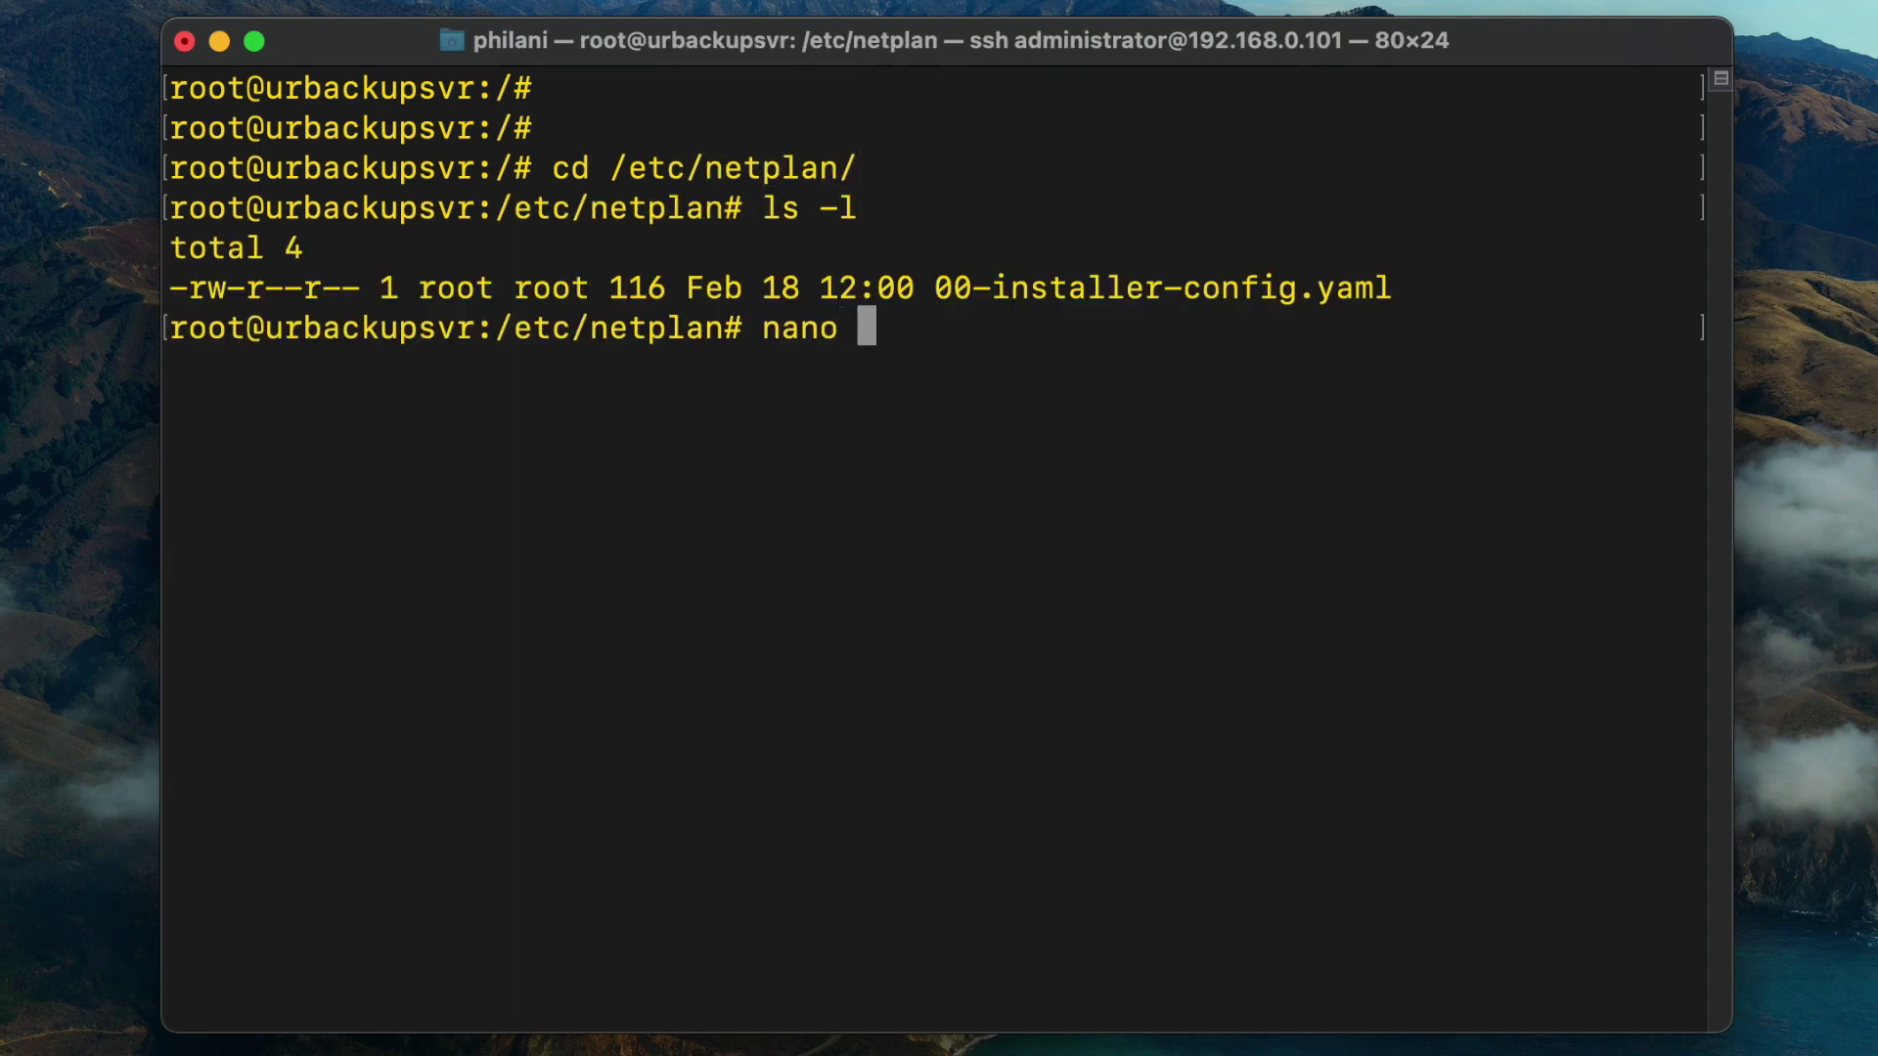
key("Tab")
key("Return")
key("Down")
key("Down")
key("Down")
key("Down")
Step: Set dhcp4 false with address 192.168.0.103/24, gateway 192.168.0.1, nameservers 8.8.8.8, 8.8.4.4; save
key("Right")
key("Right")
key("Right")
key("Right")
key("Right")
key("Right")
key("Right")
key("Right")
key("Right")
key("Right")
key("Right")
key("Right")
key("Right")
key("Right")
key("Right")
key("Right")
key("Right")
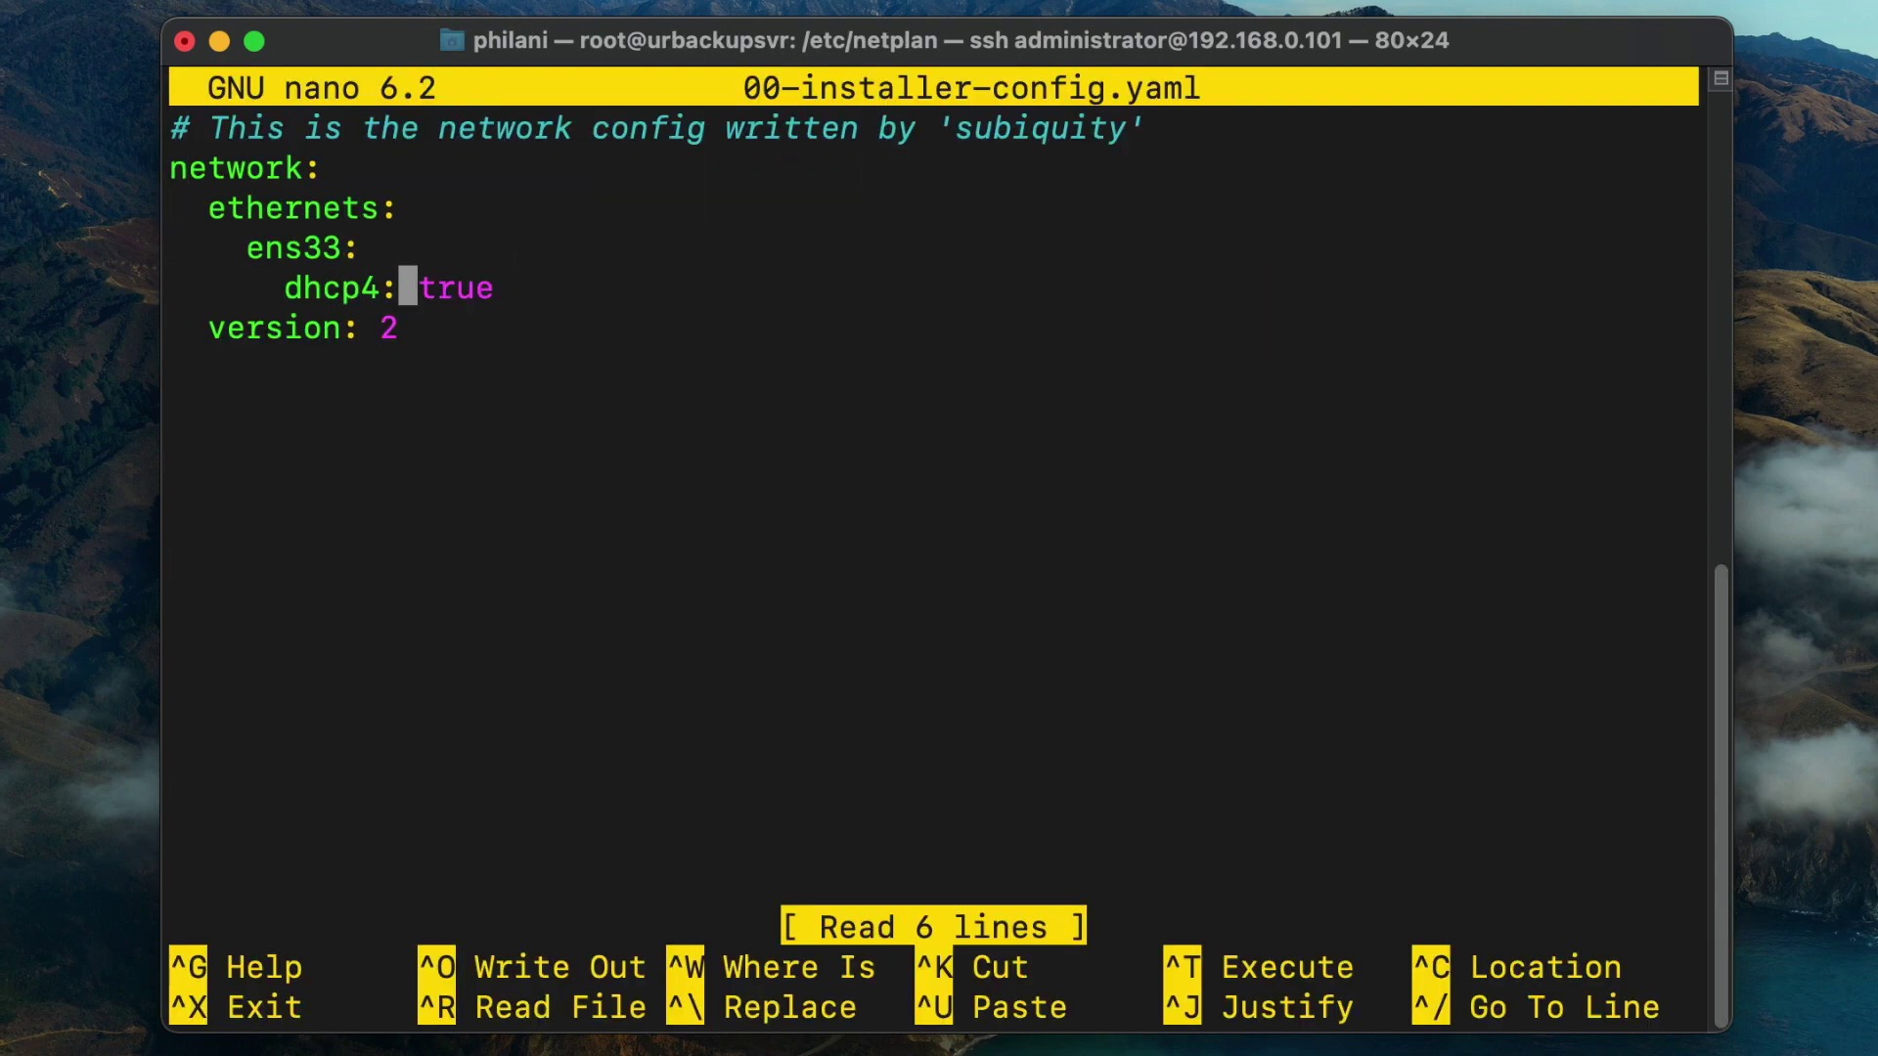
key("BackSpace")
key("BackSpace")
key("BackSpace")
key("BackSpace")
type("false")
key("Return")
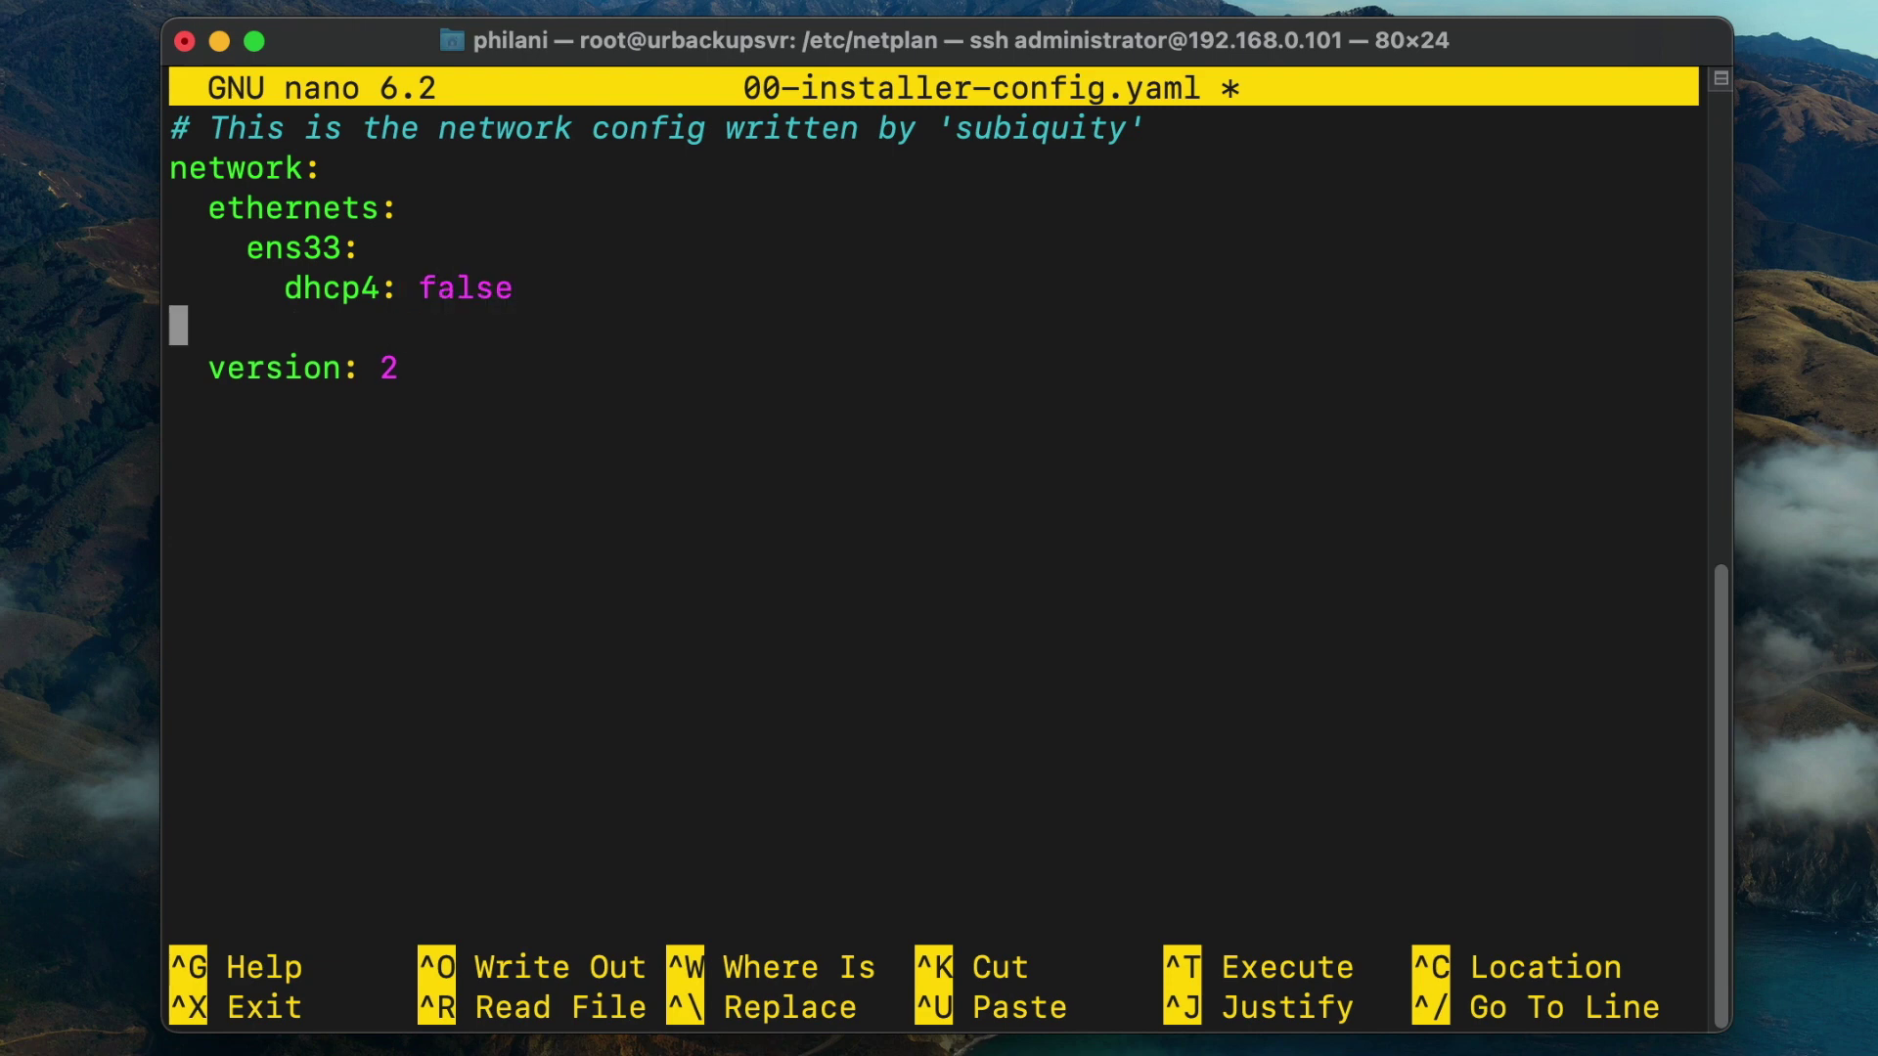
type("addresses:")
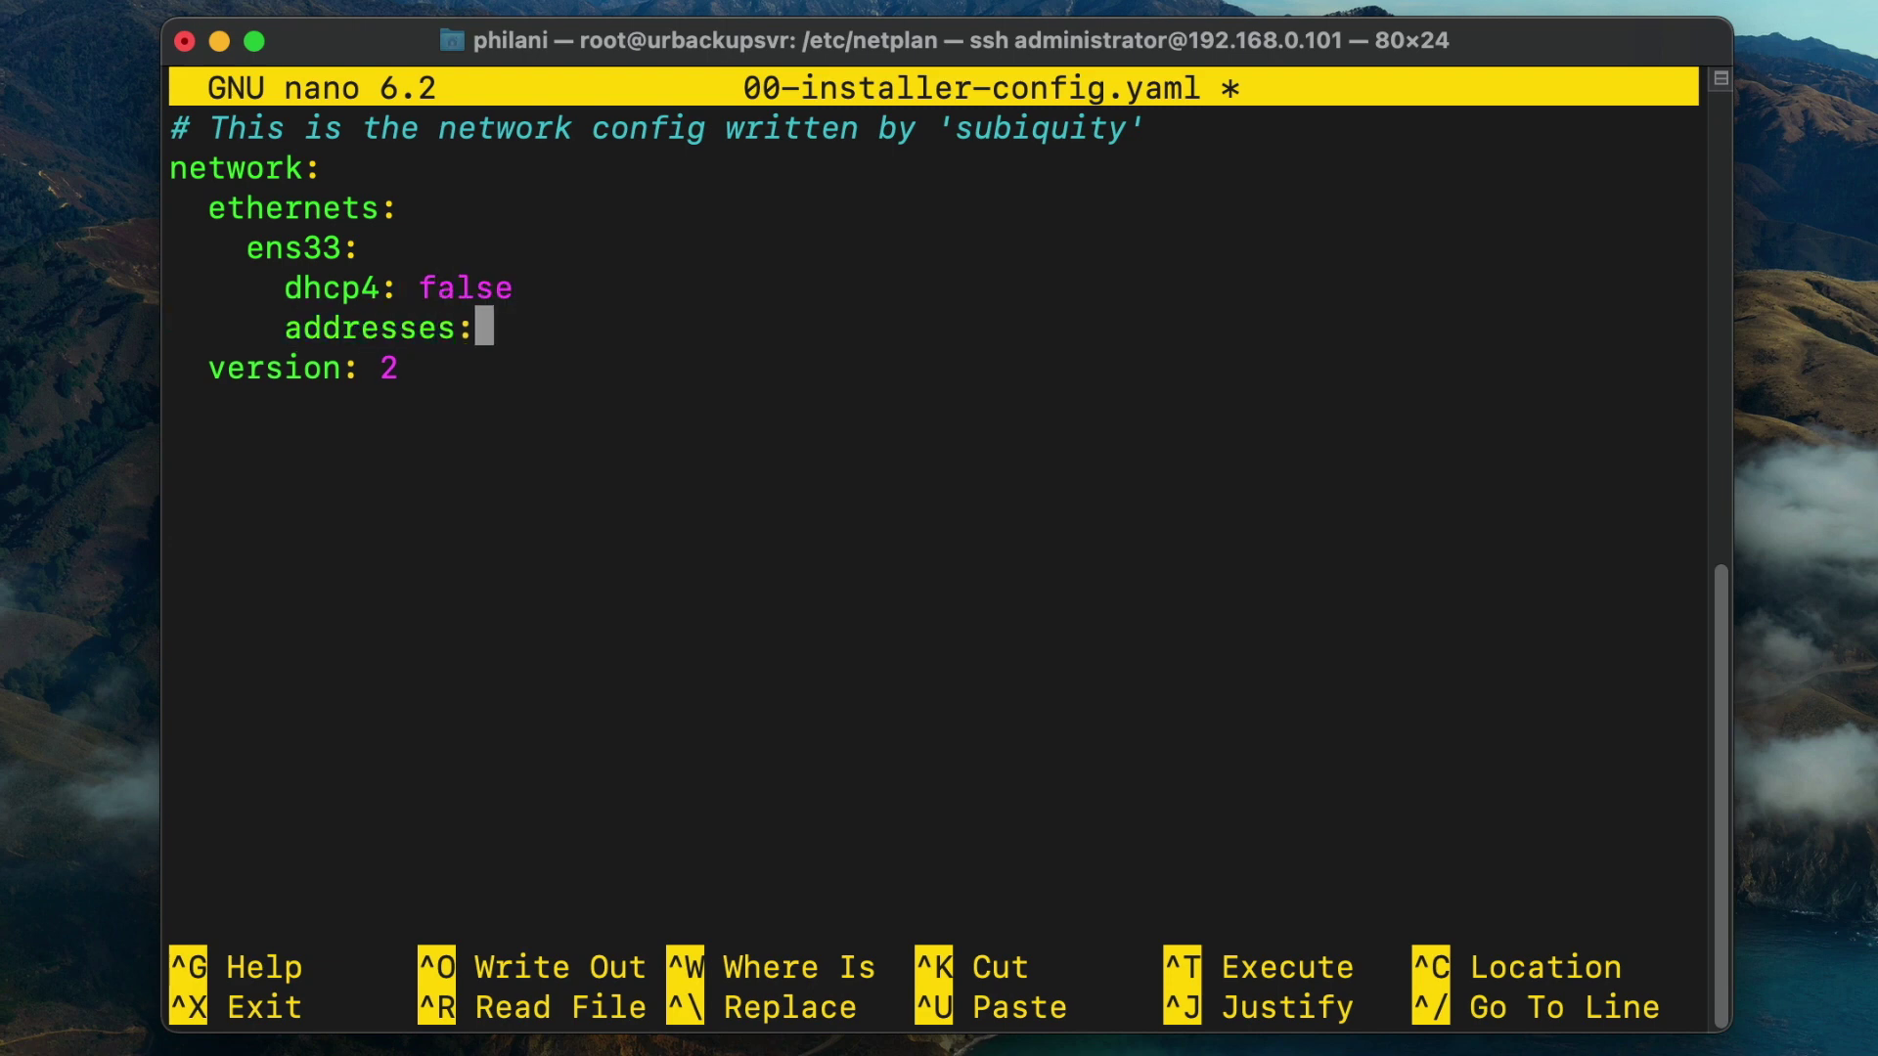
type(" [192.168.0")
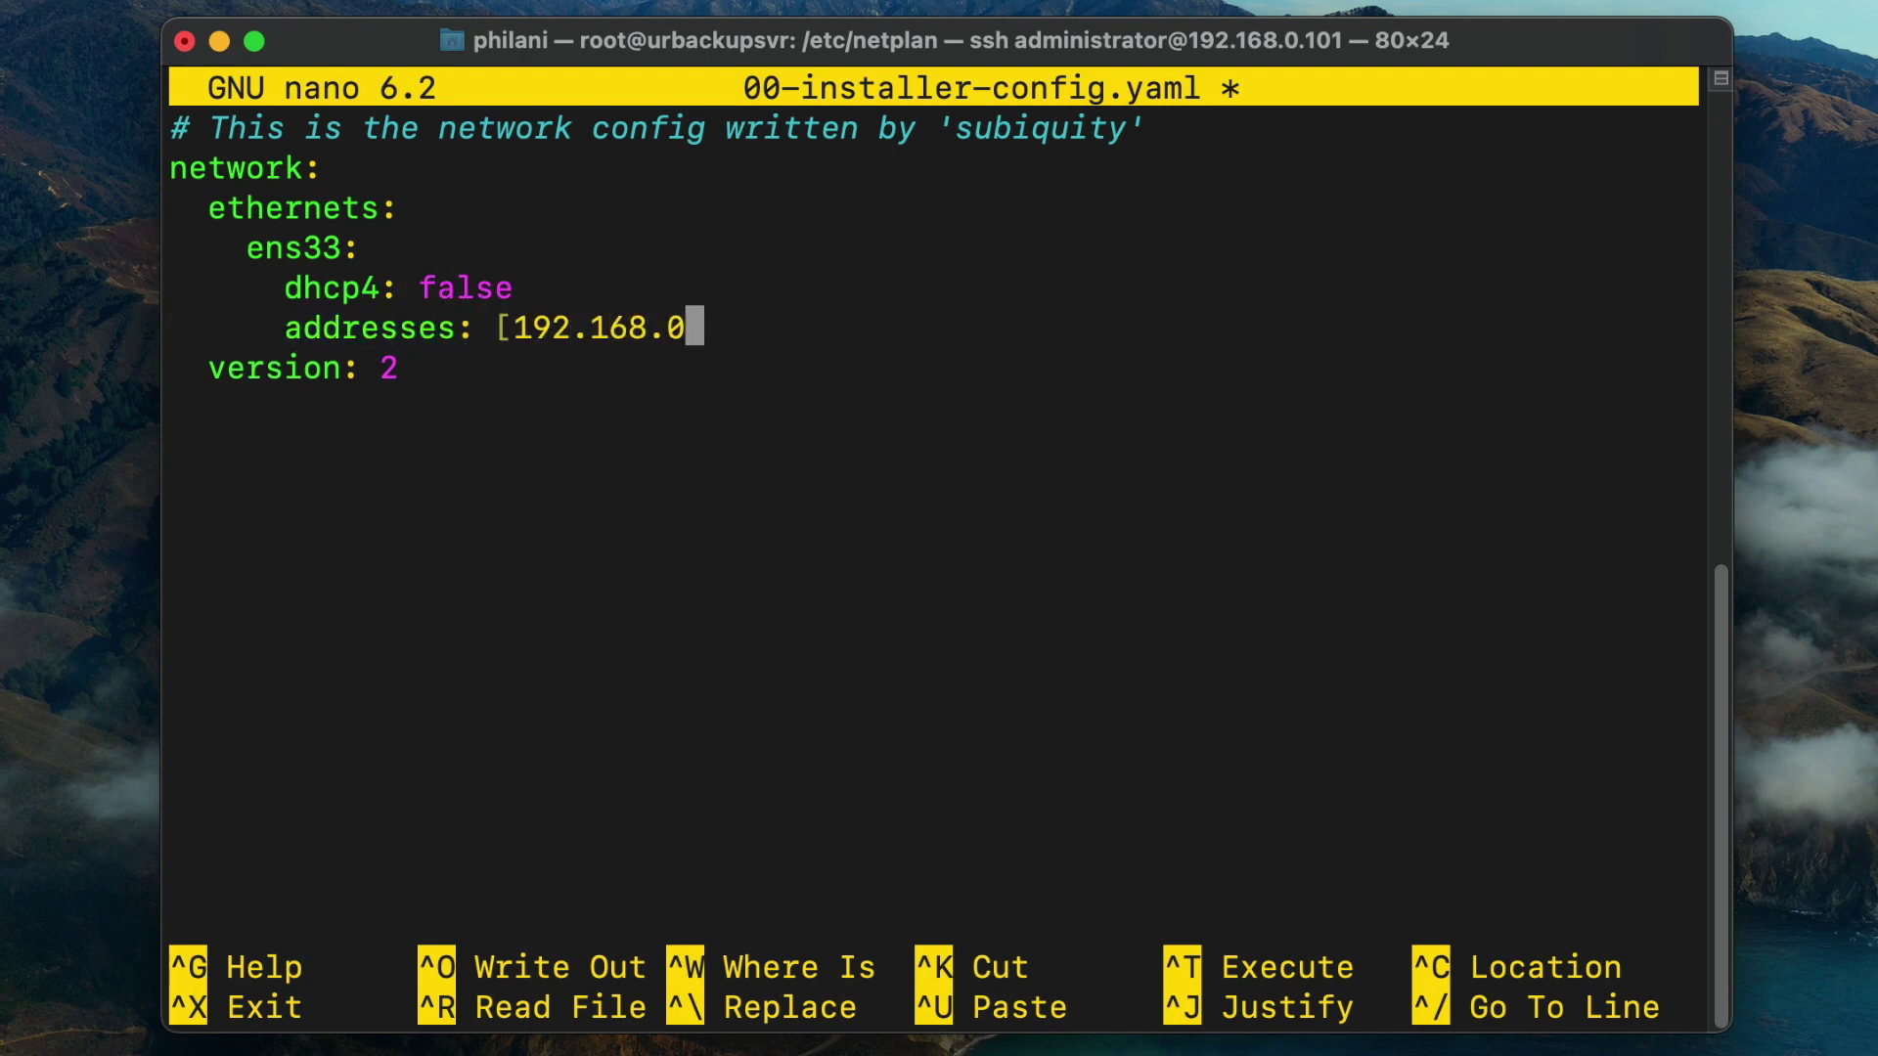
type(".103/24]")
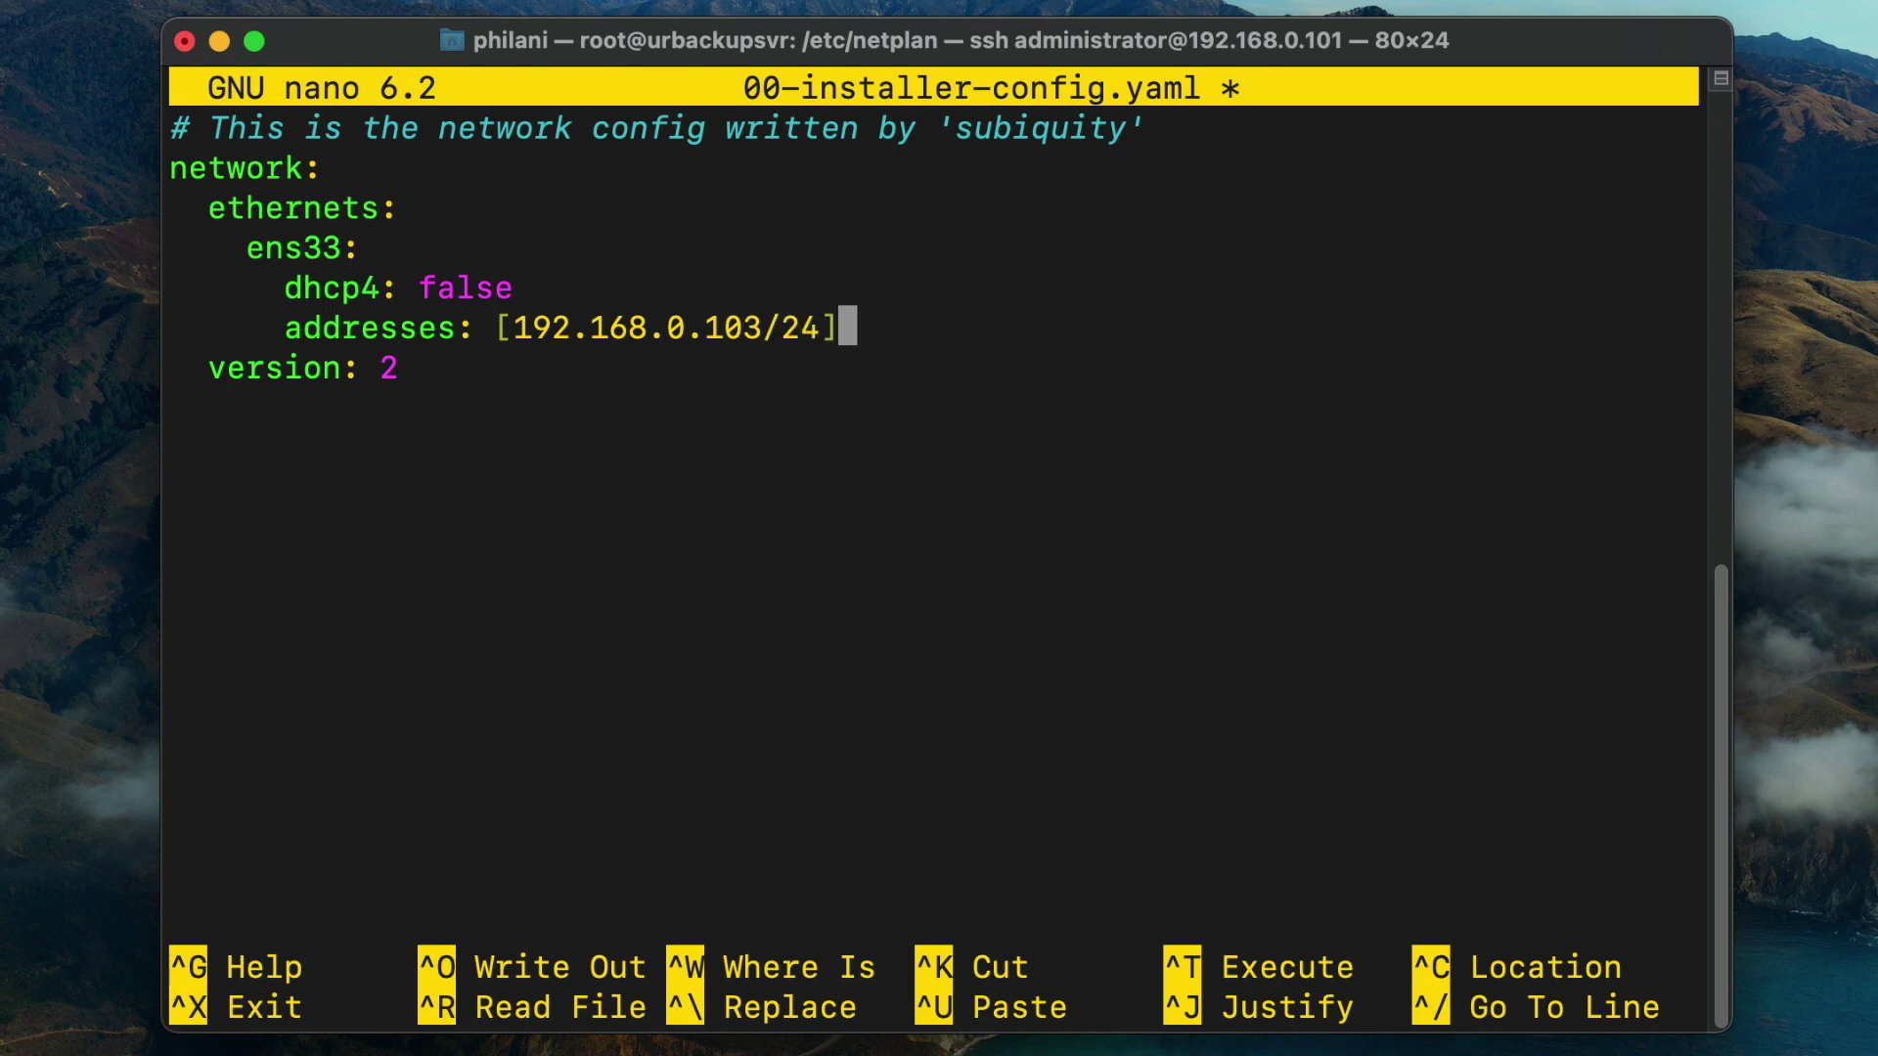
key("Return")
type("gateway")
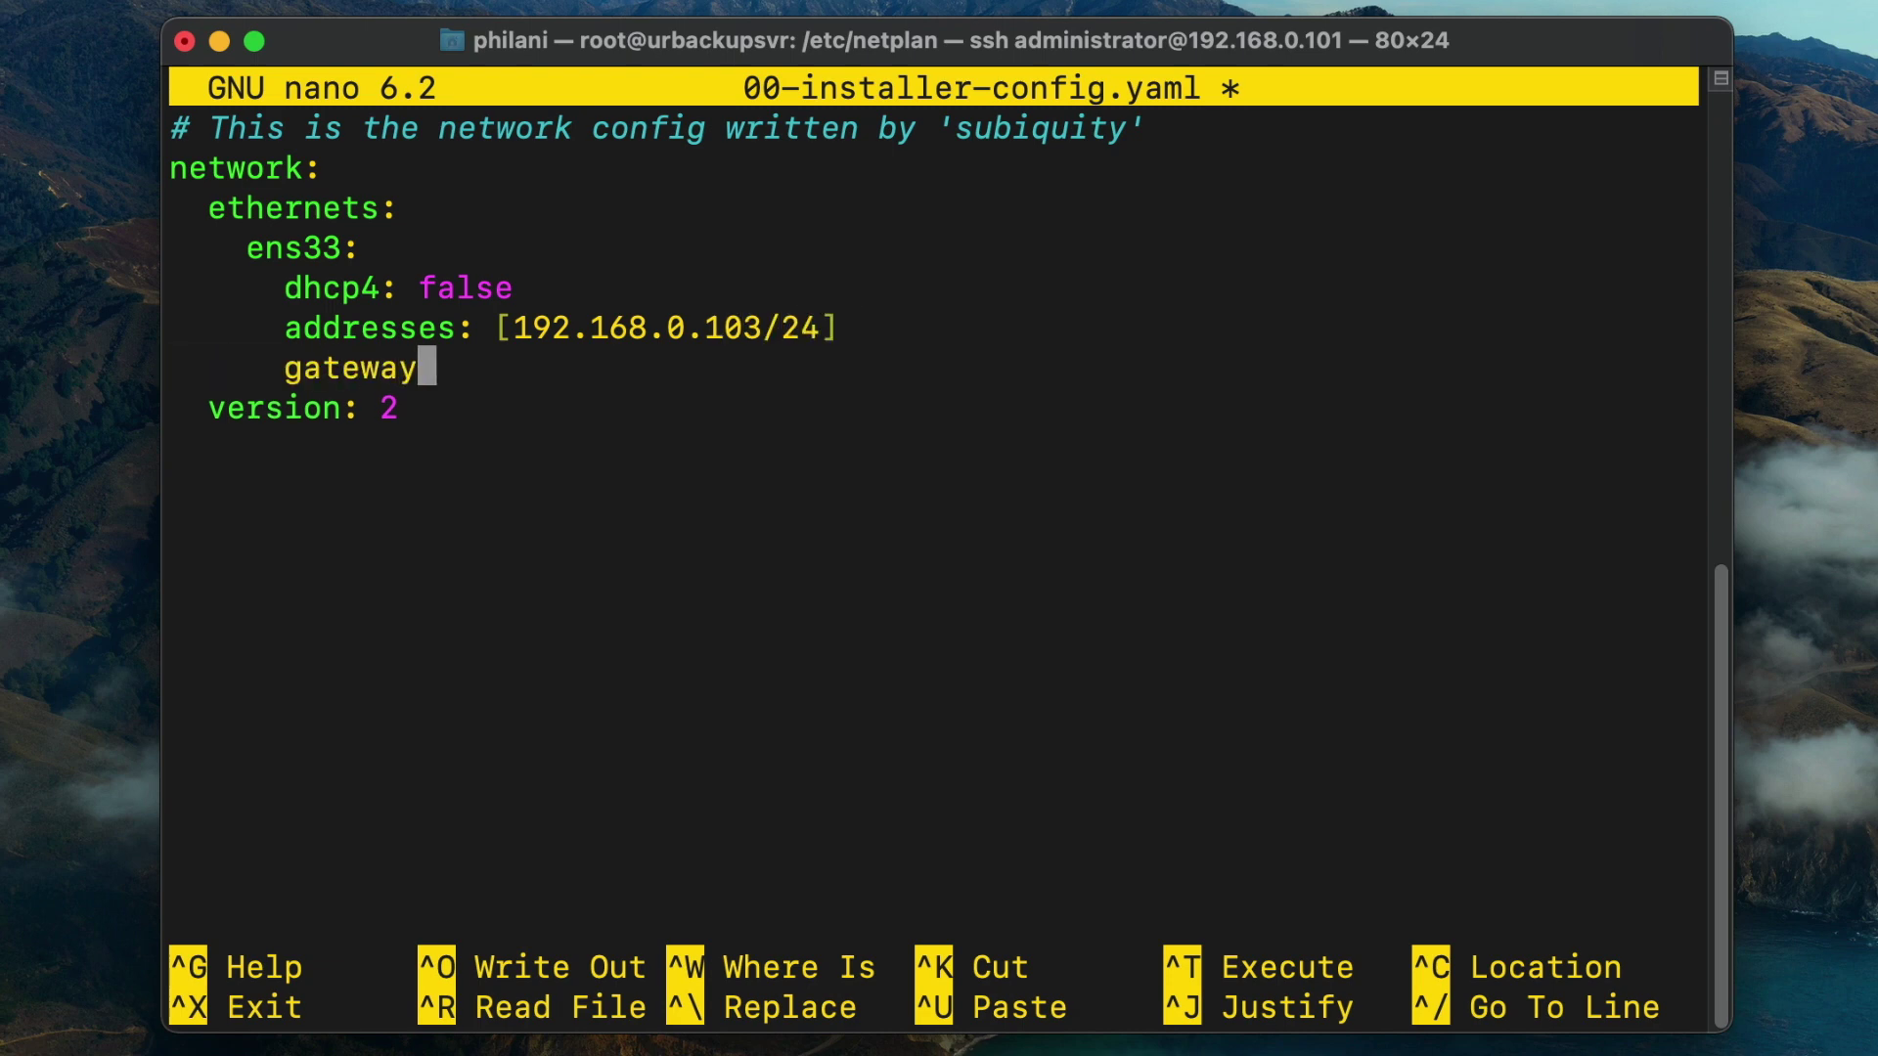
type("4: 192")
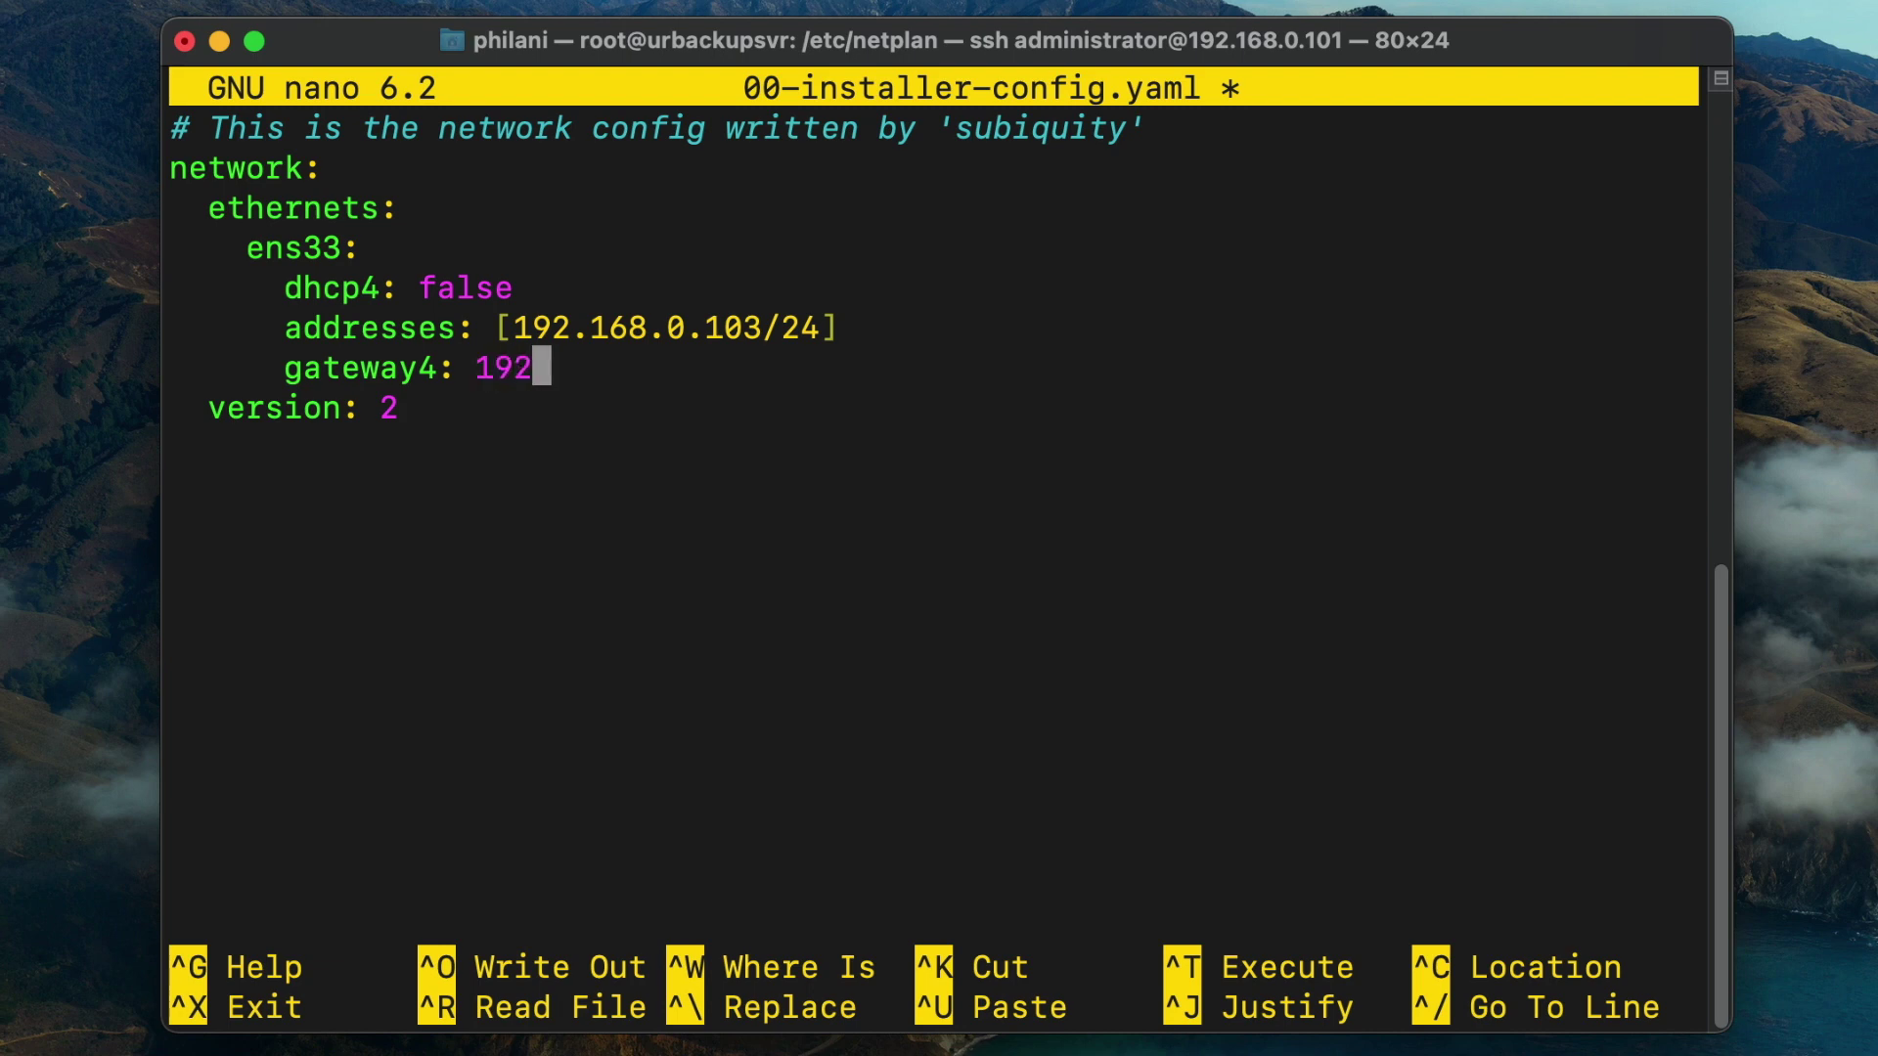
type(".168.0.1")
key("Return")
type("nameser")
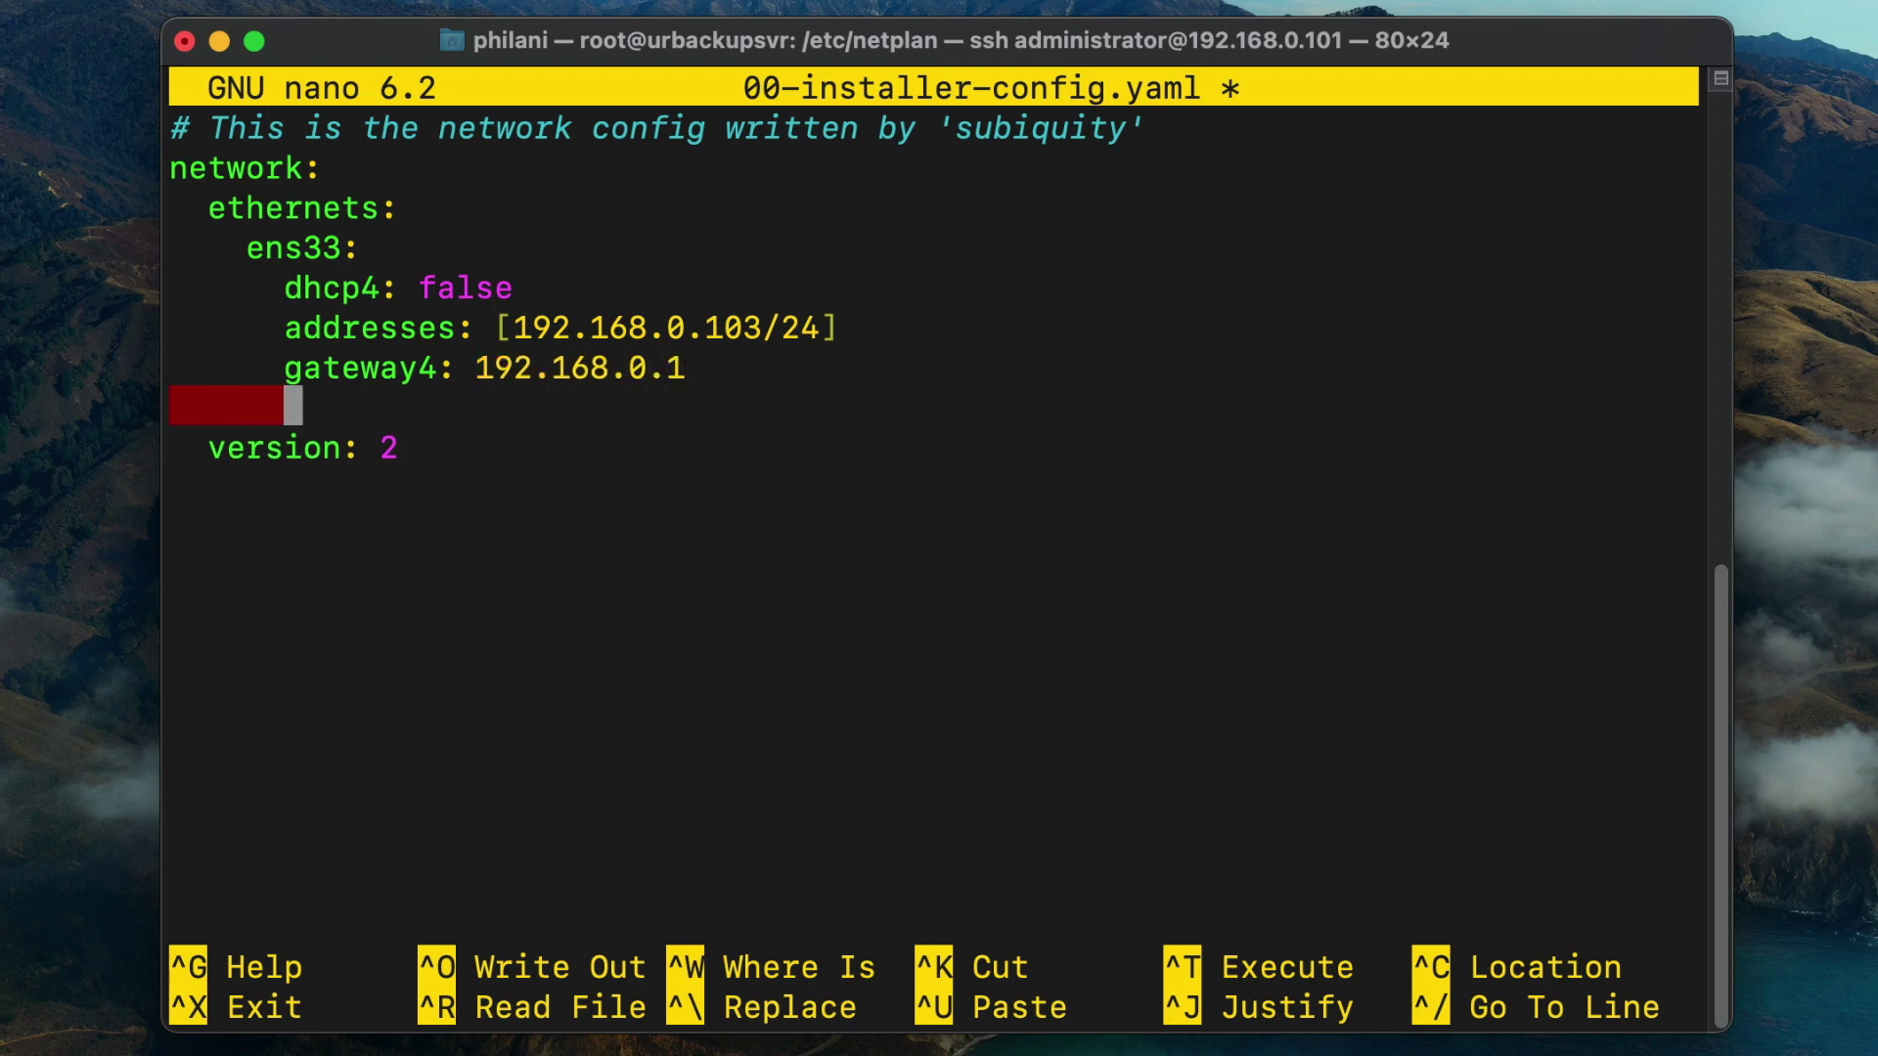
type("vsers:")
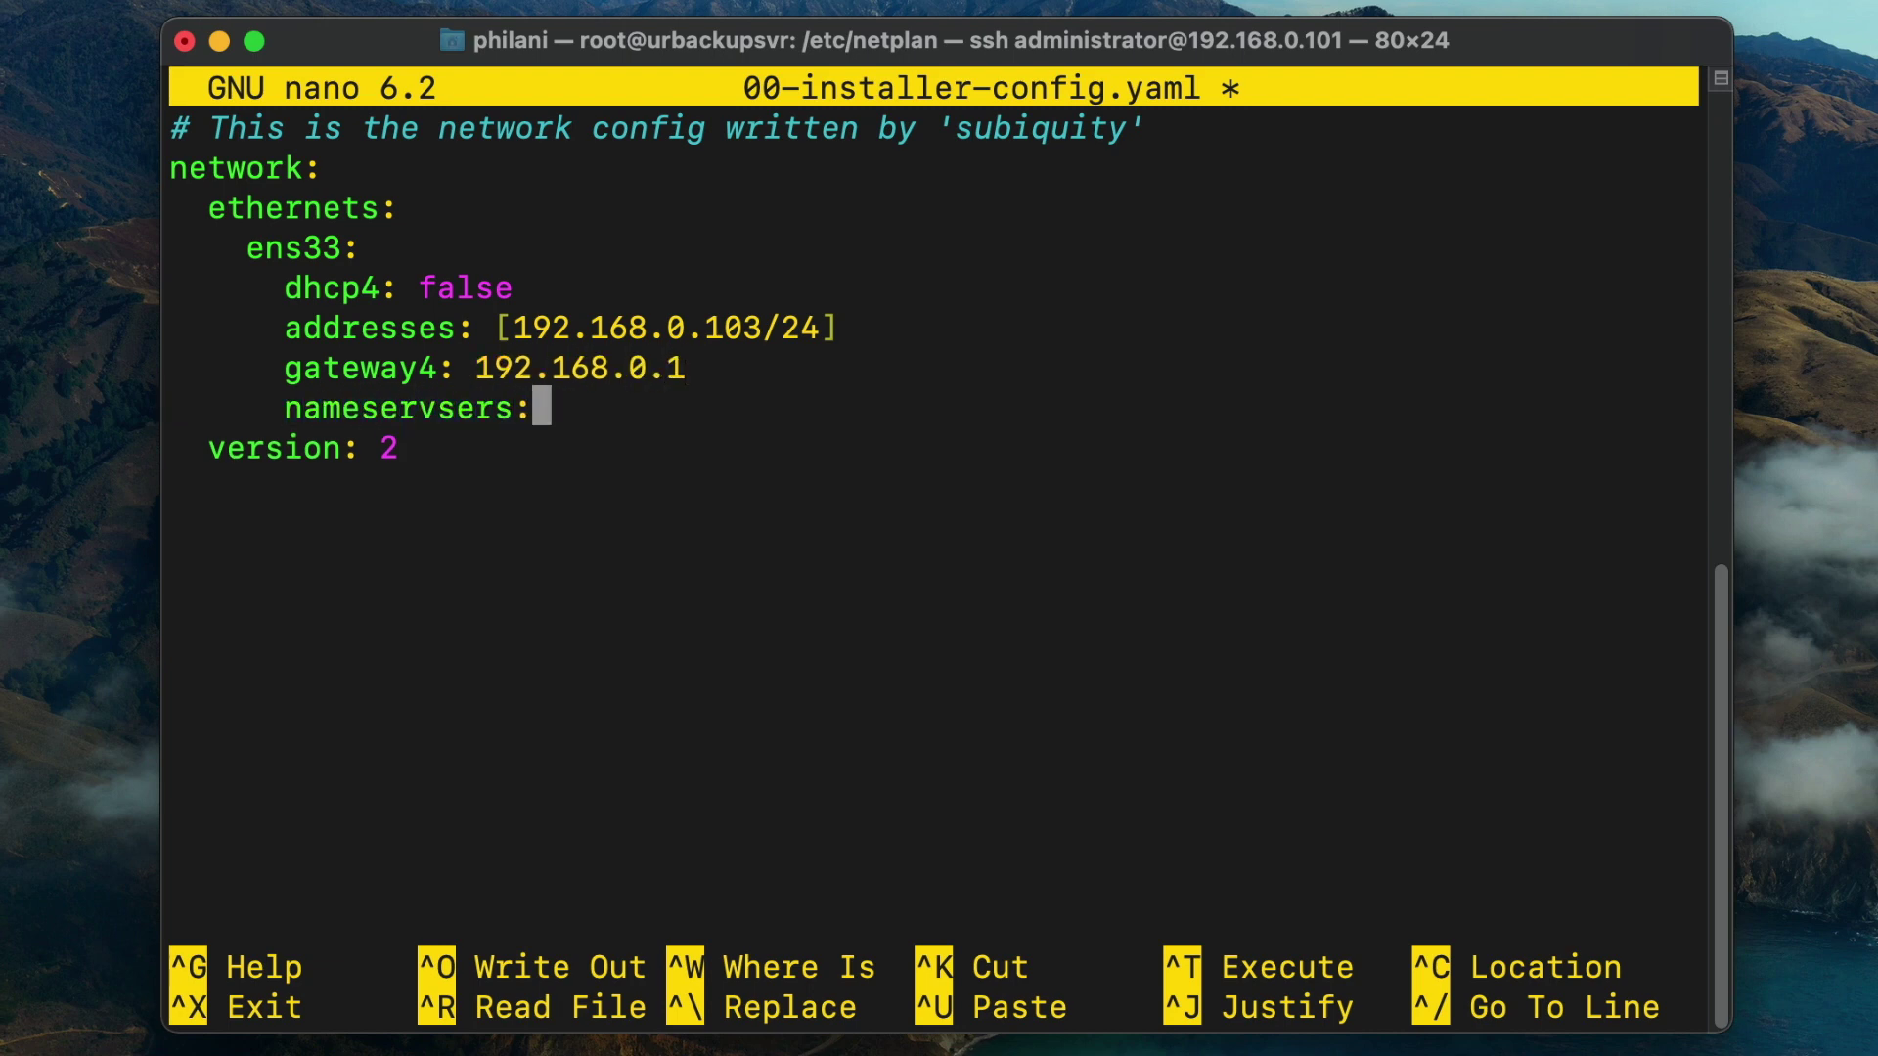
key("Return")
type("addresses")
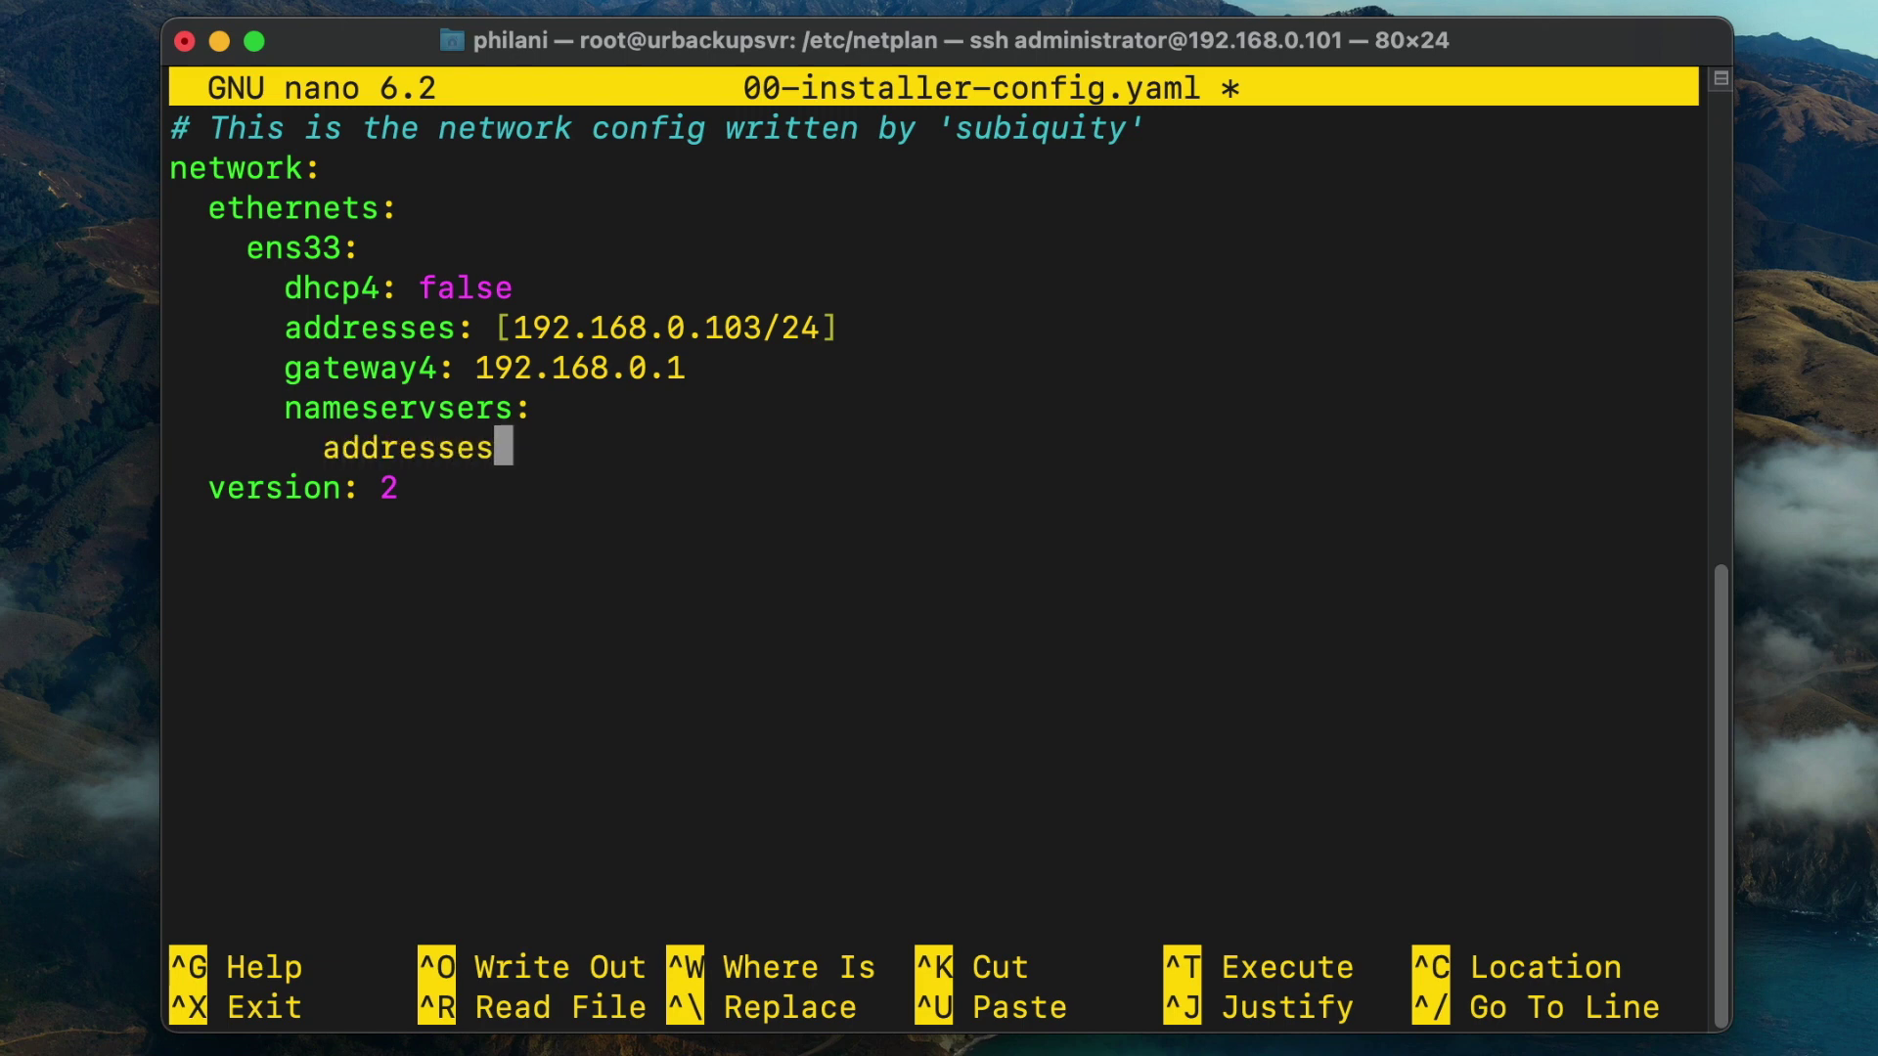
type(": [8.8.8.8")
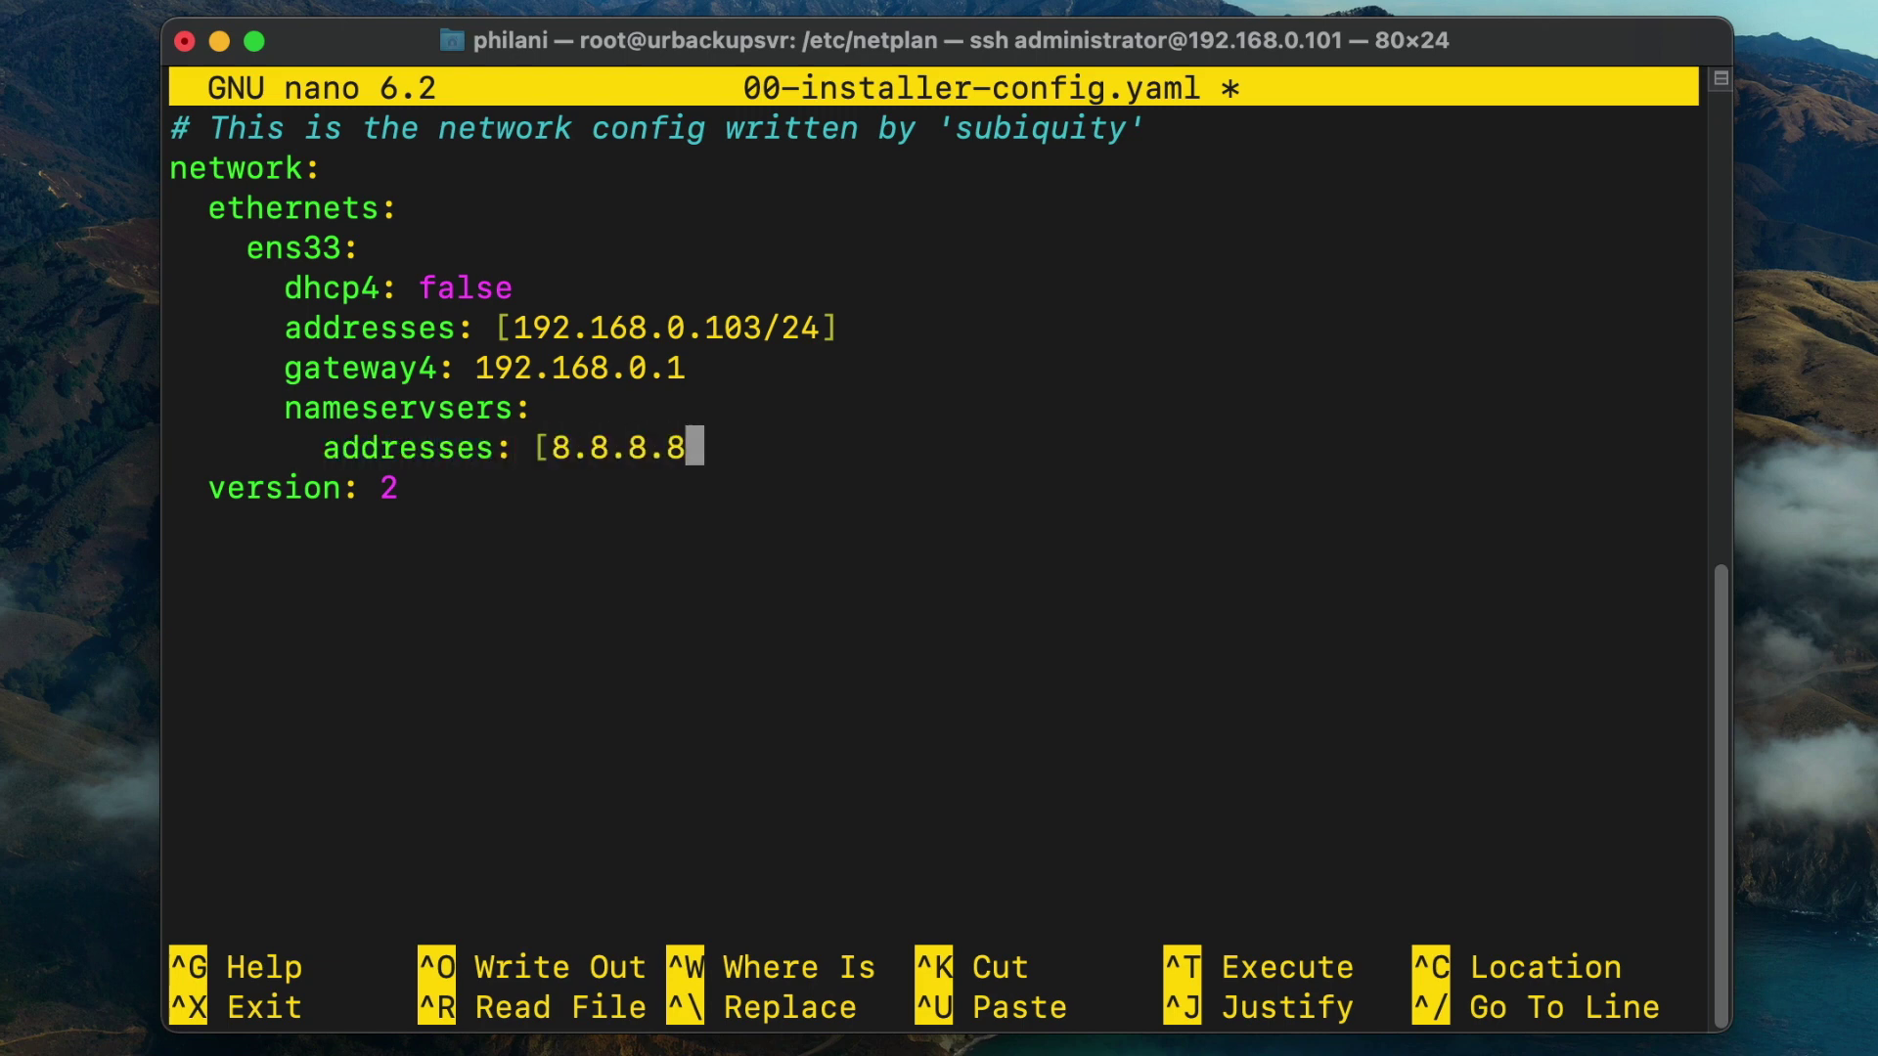
type(",8.8.4.")
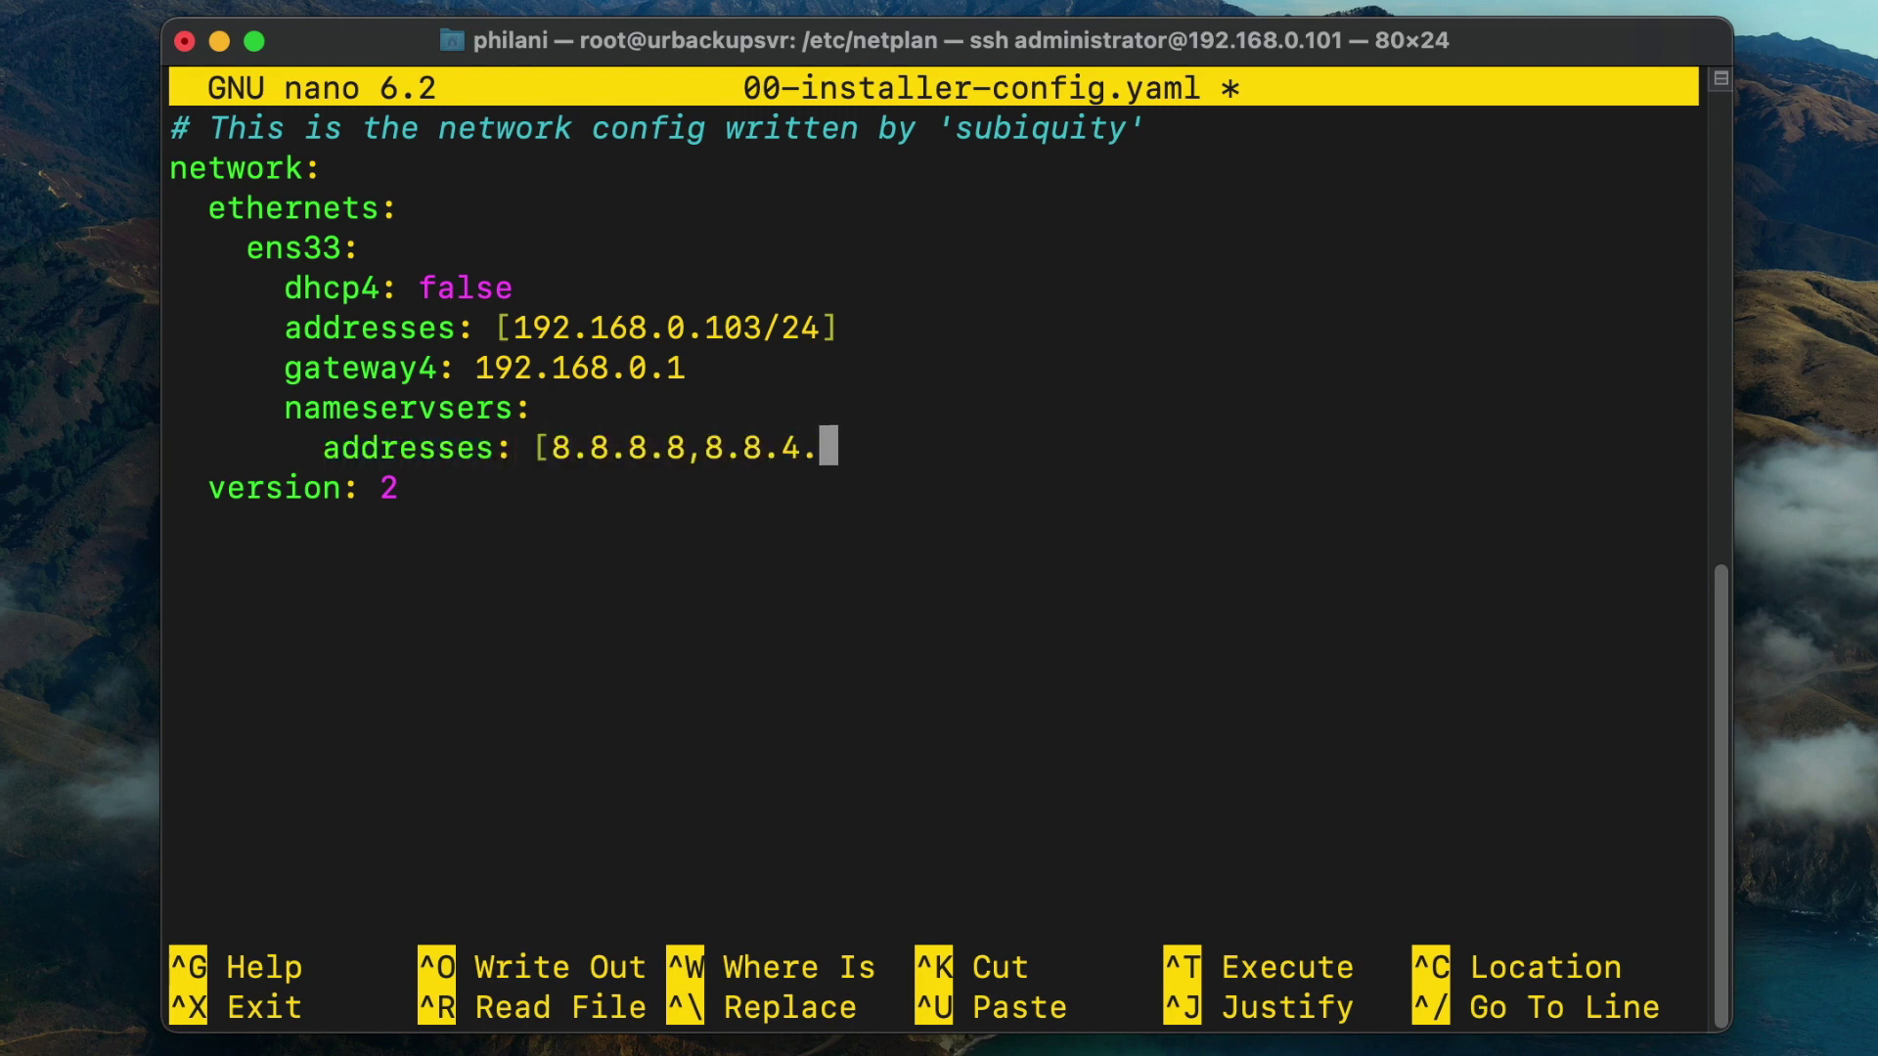
type("4]")
key("ctrl+o")
key("Return")
key("ctrl+x")
Step: Fix the 'nameservsers' typo to 'nameservers' in the config and save it
key("Return")
key("Down")
key("Down")
key("Down")
key("Down")
key("Down")
key("Right")
key("Down")
key("Down")
key("Up")
key("Right")
key("Right")
key("Right")
key("Right")
key("Right")
key("Right")
key("Right")
key("Right")
key("Right")
key("Right")
key("Right")
key("Right")
key("Right")
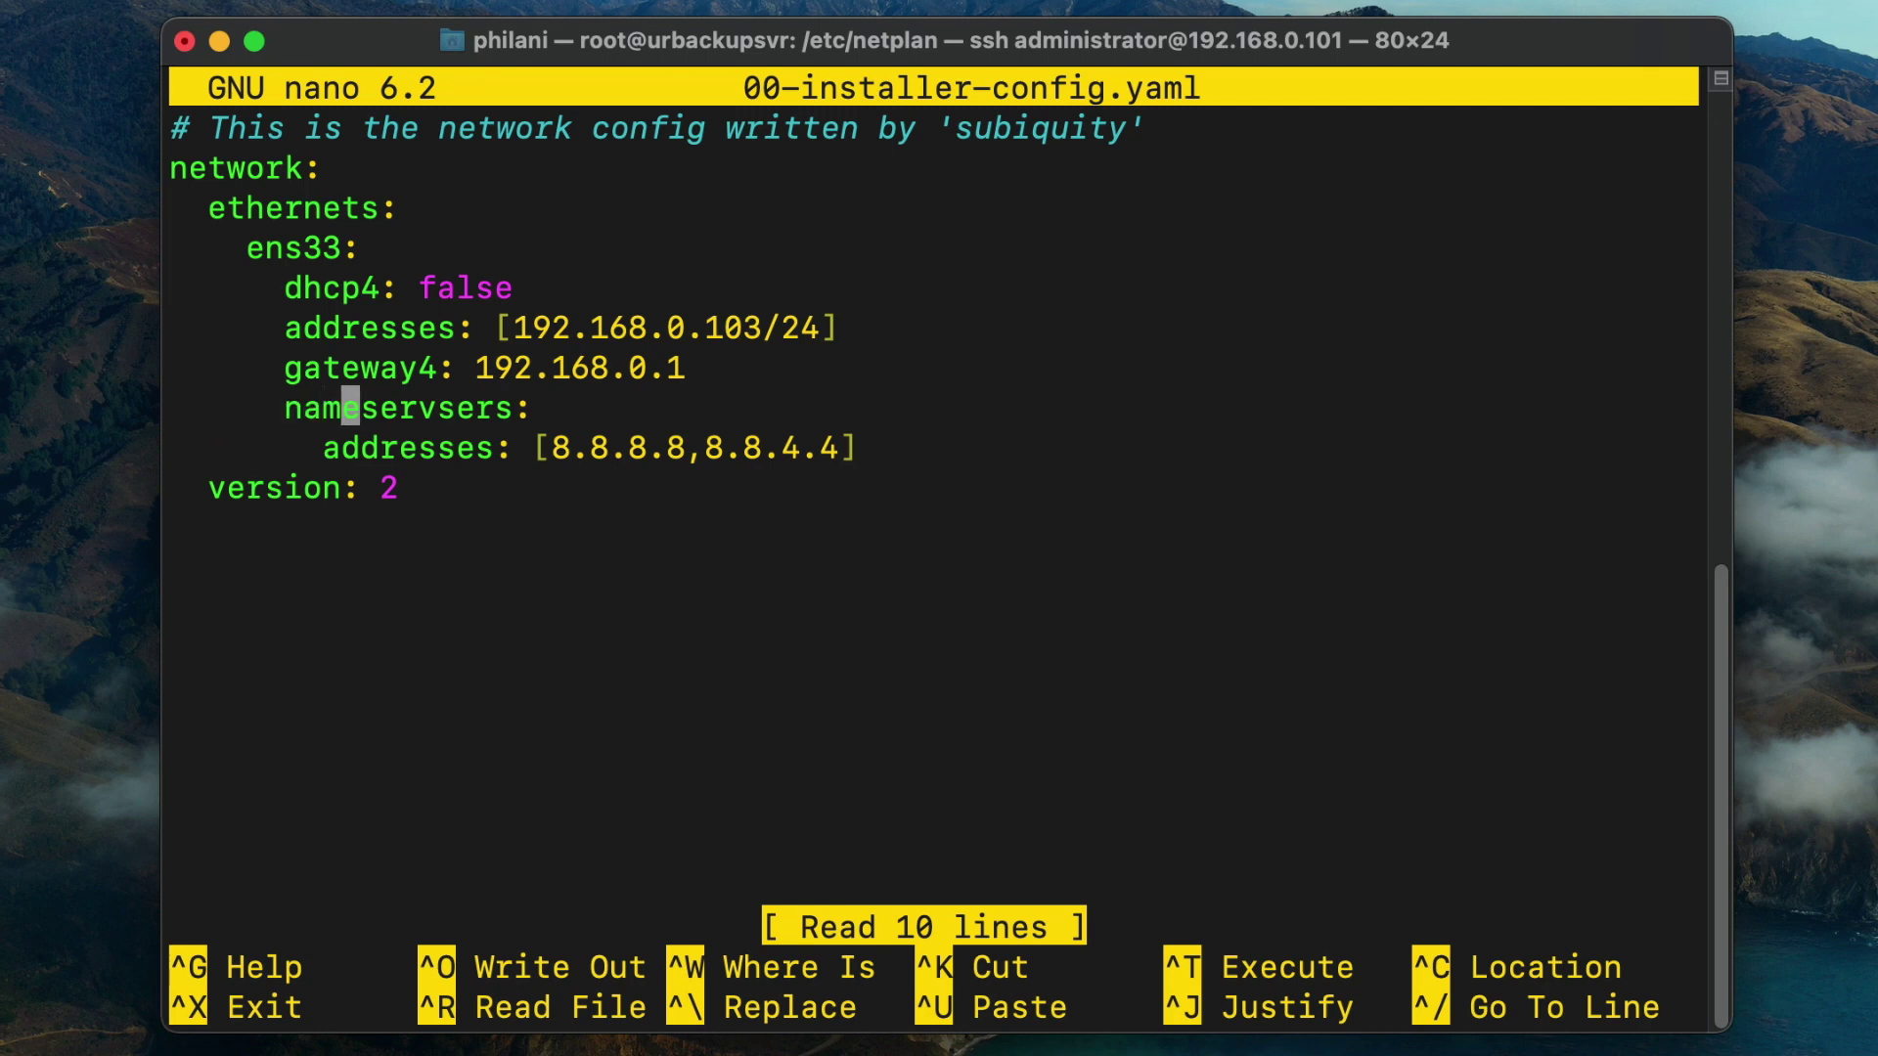
key("BackSpace")
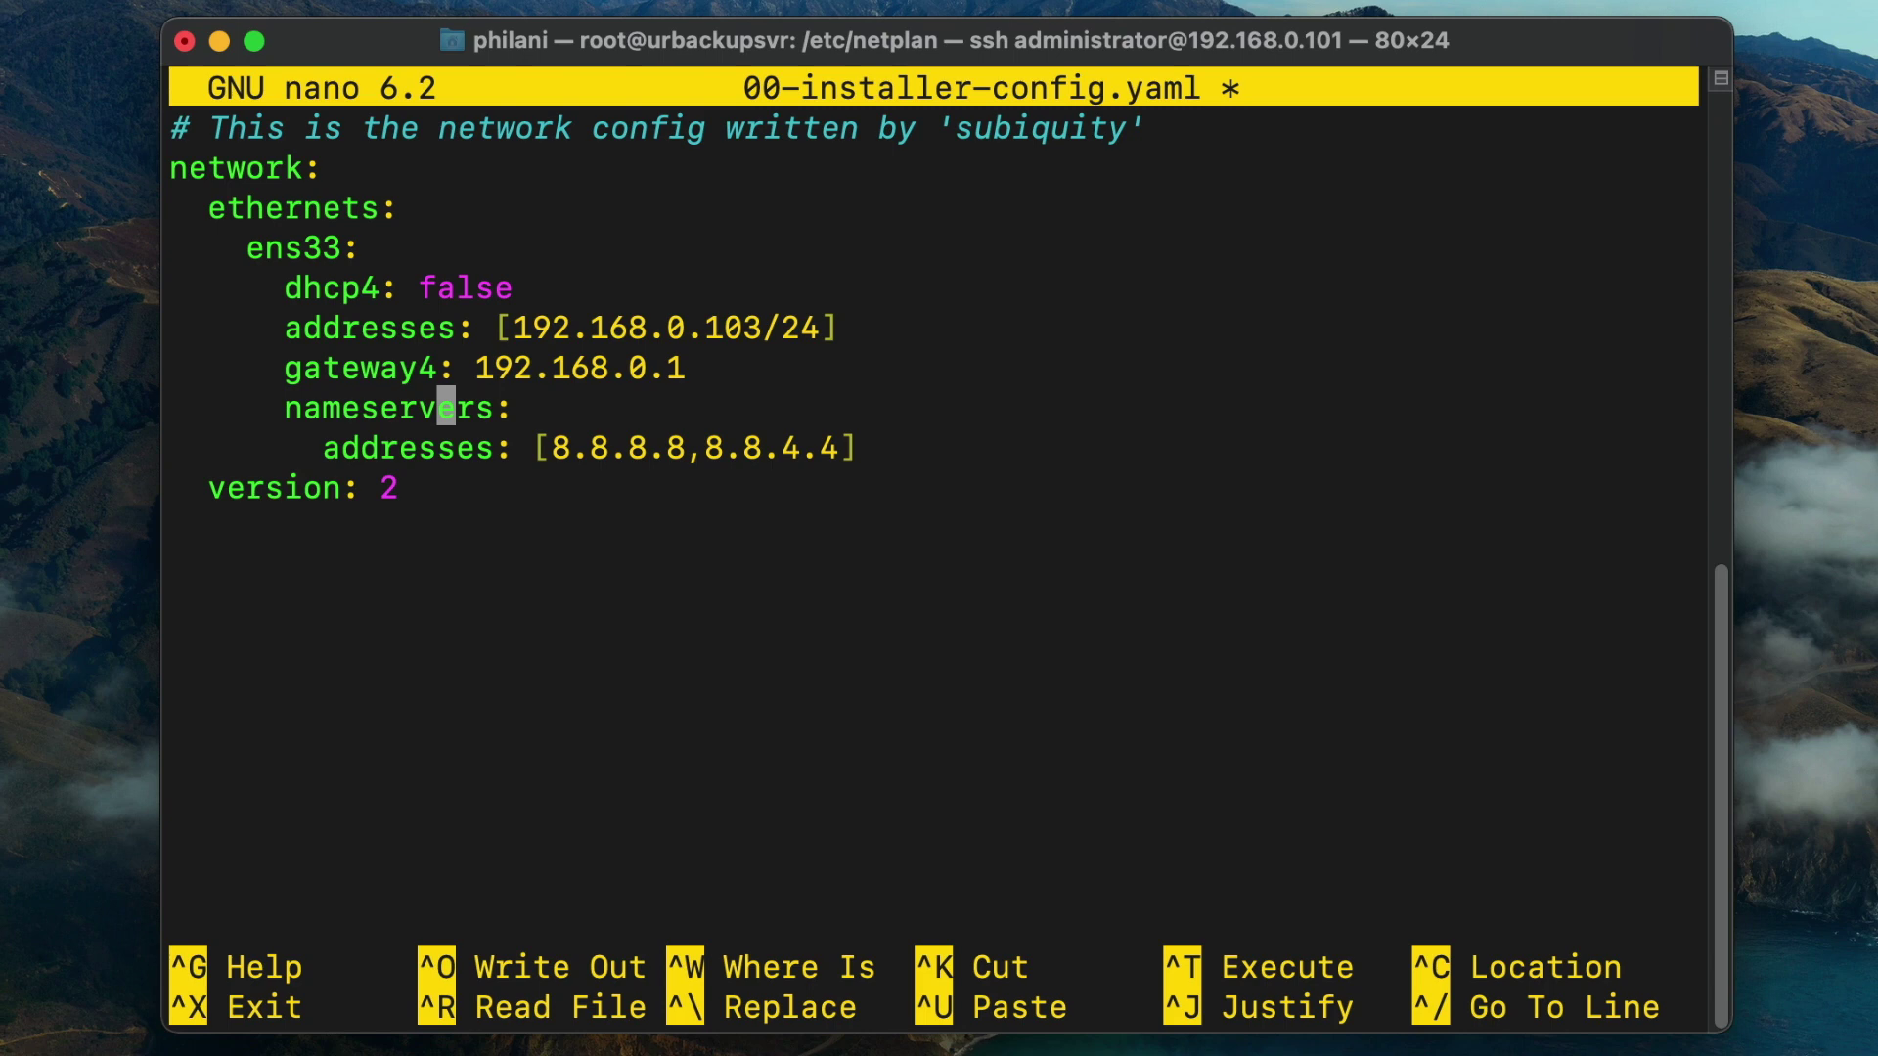
key("ctrl+o")
key("Return")
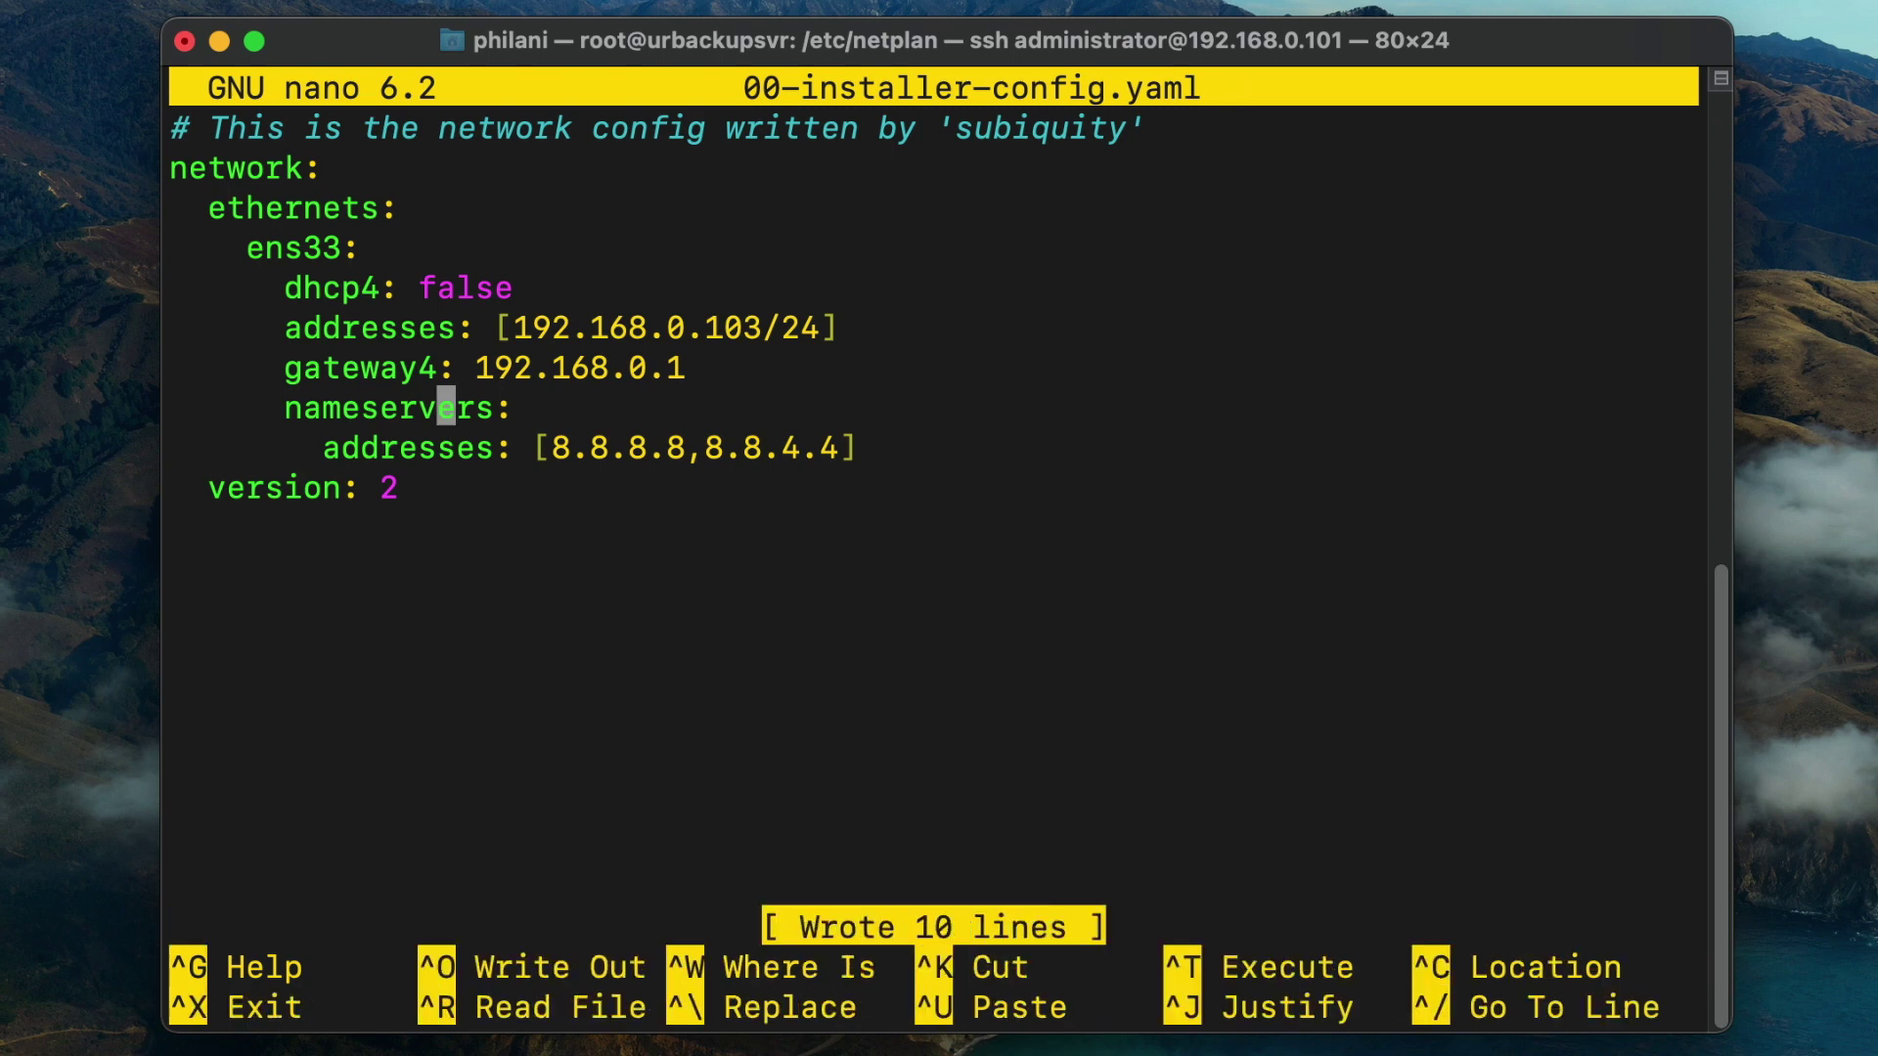
key("ctrl+x")
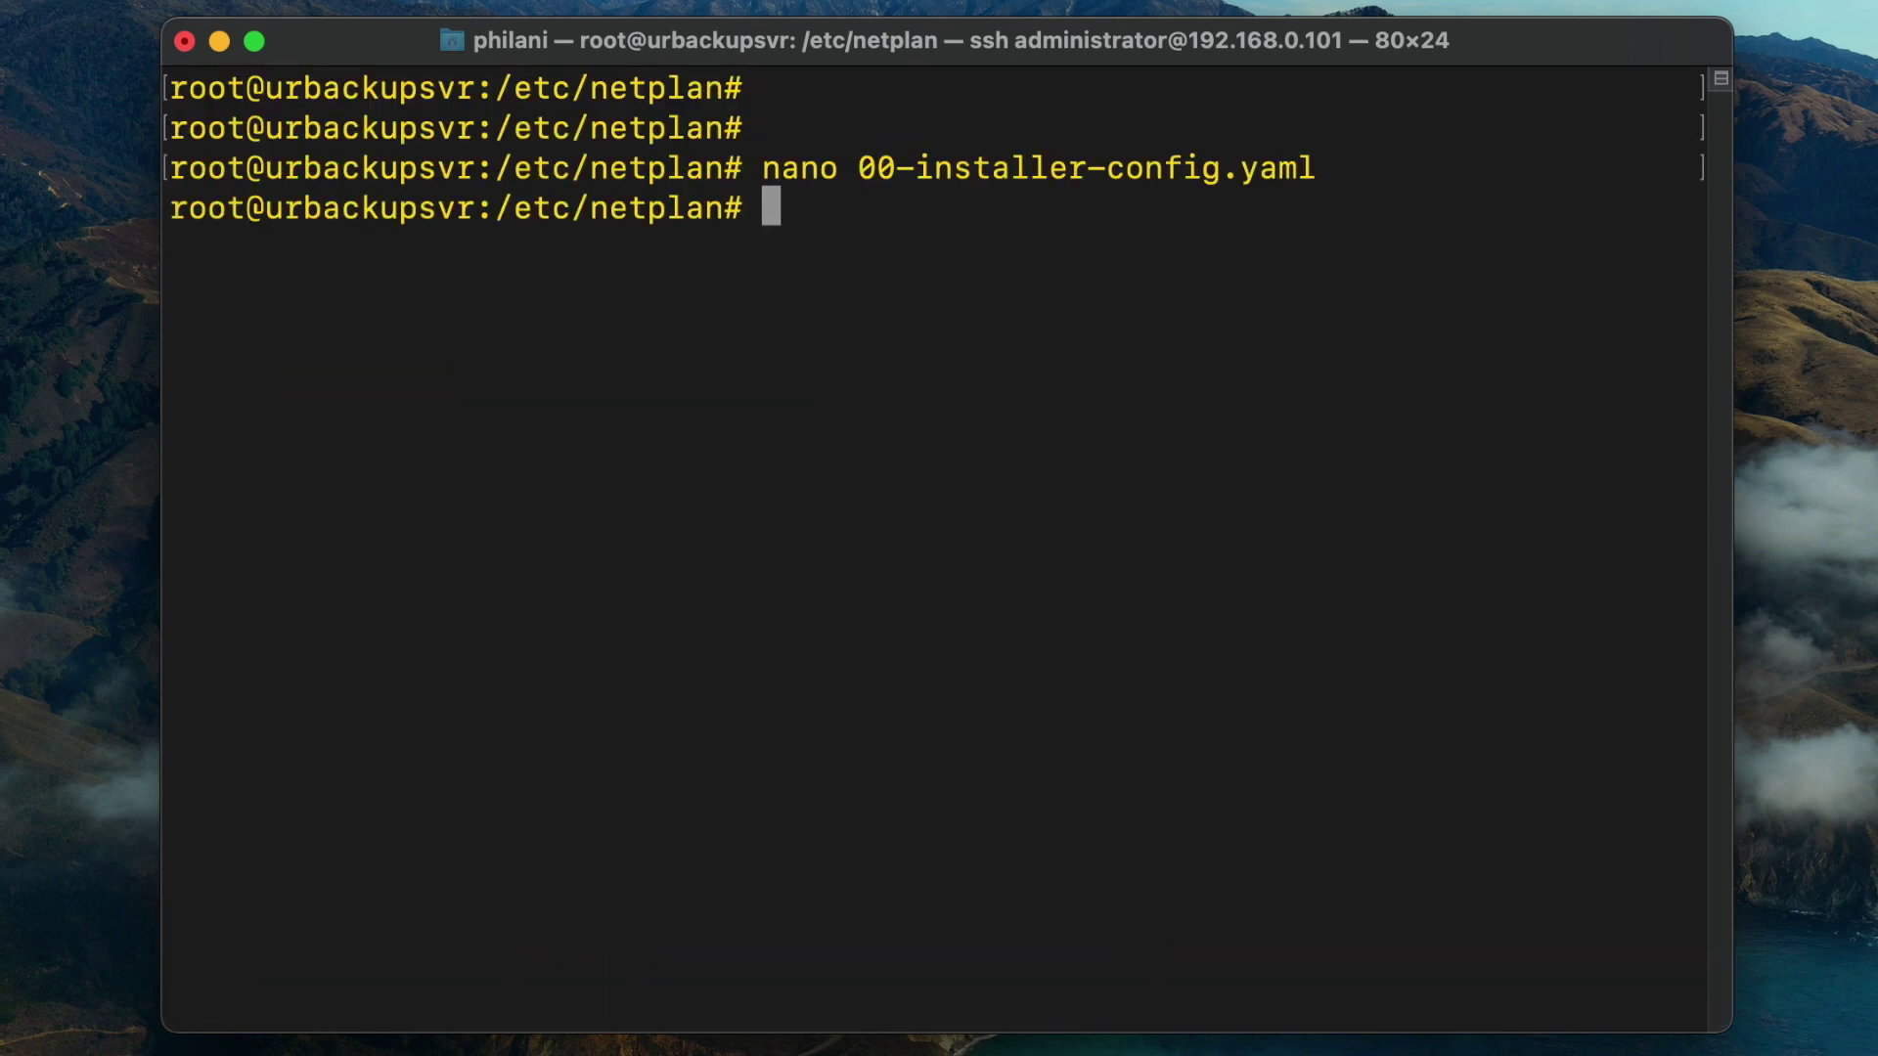
Step: Apply the netplan configuration and terminate the old SSH session window
type("sudo ne")
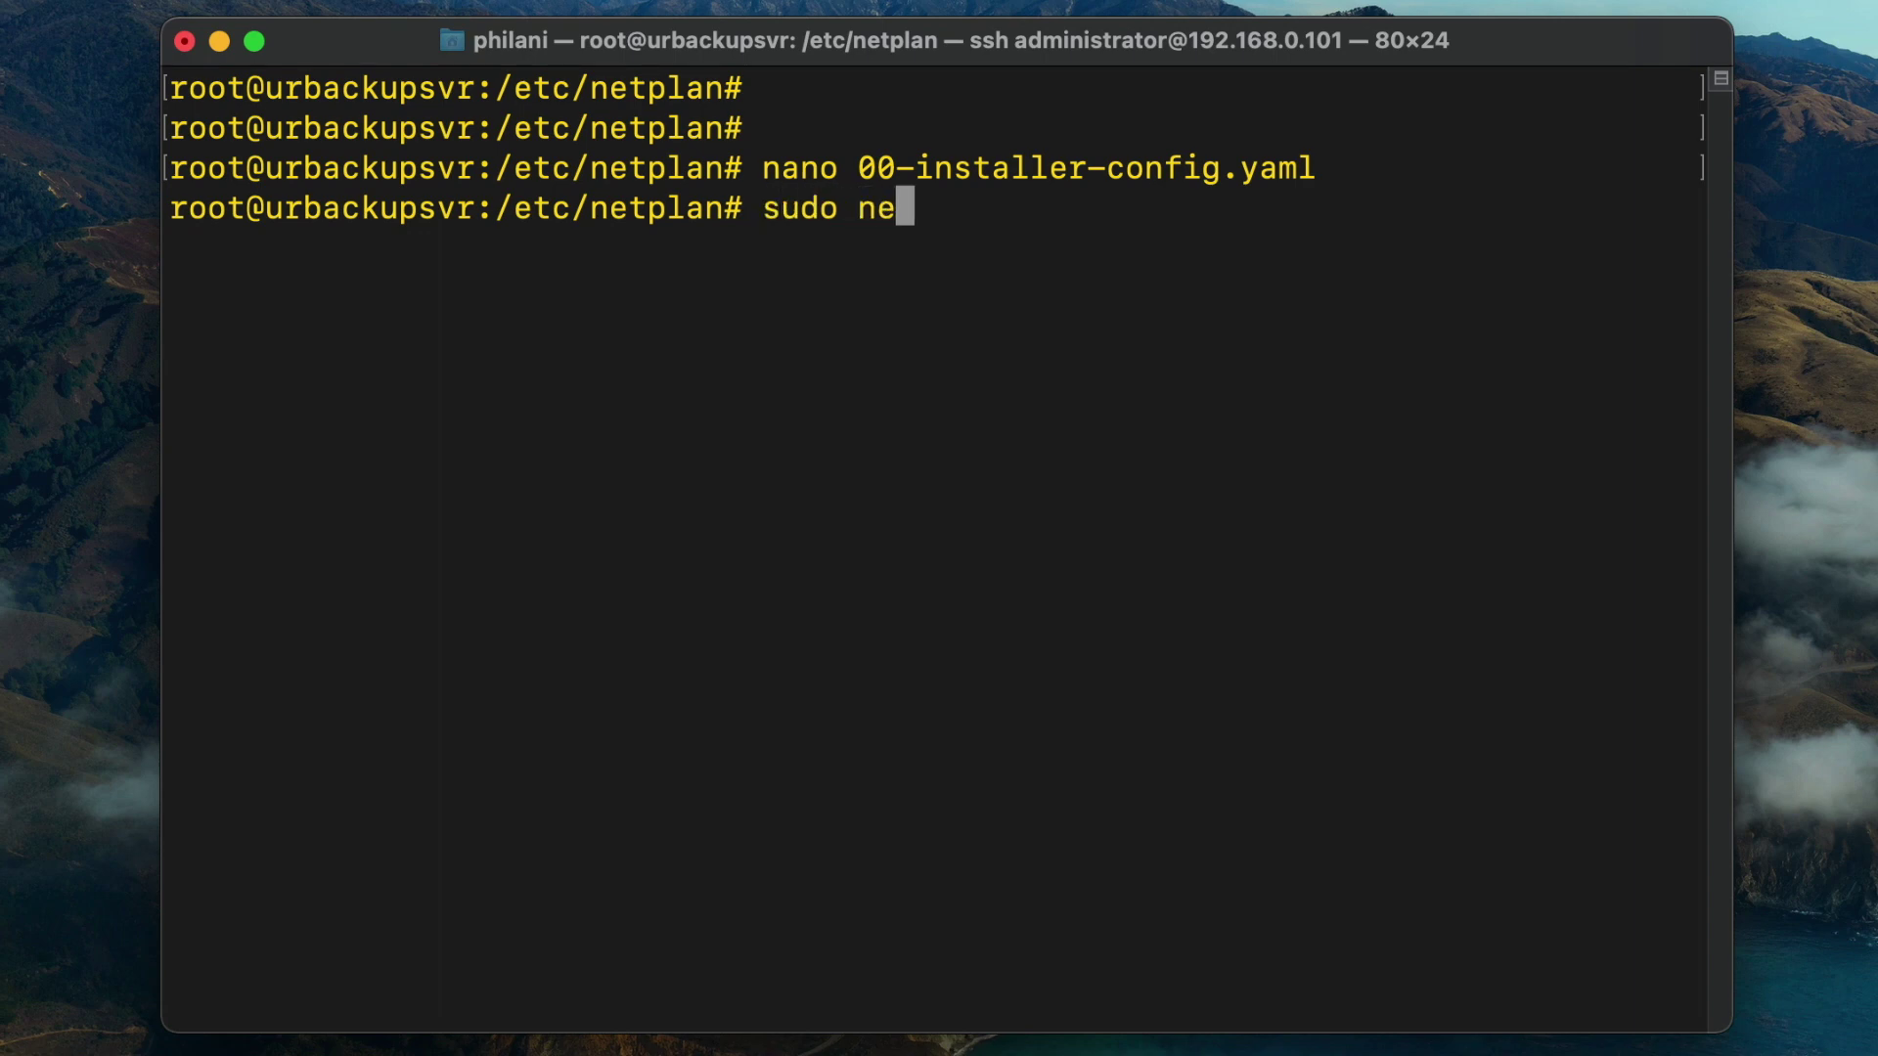
type("tplan apply")
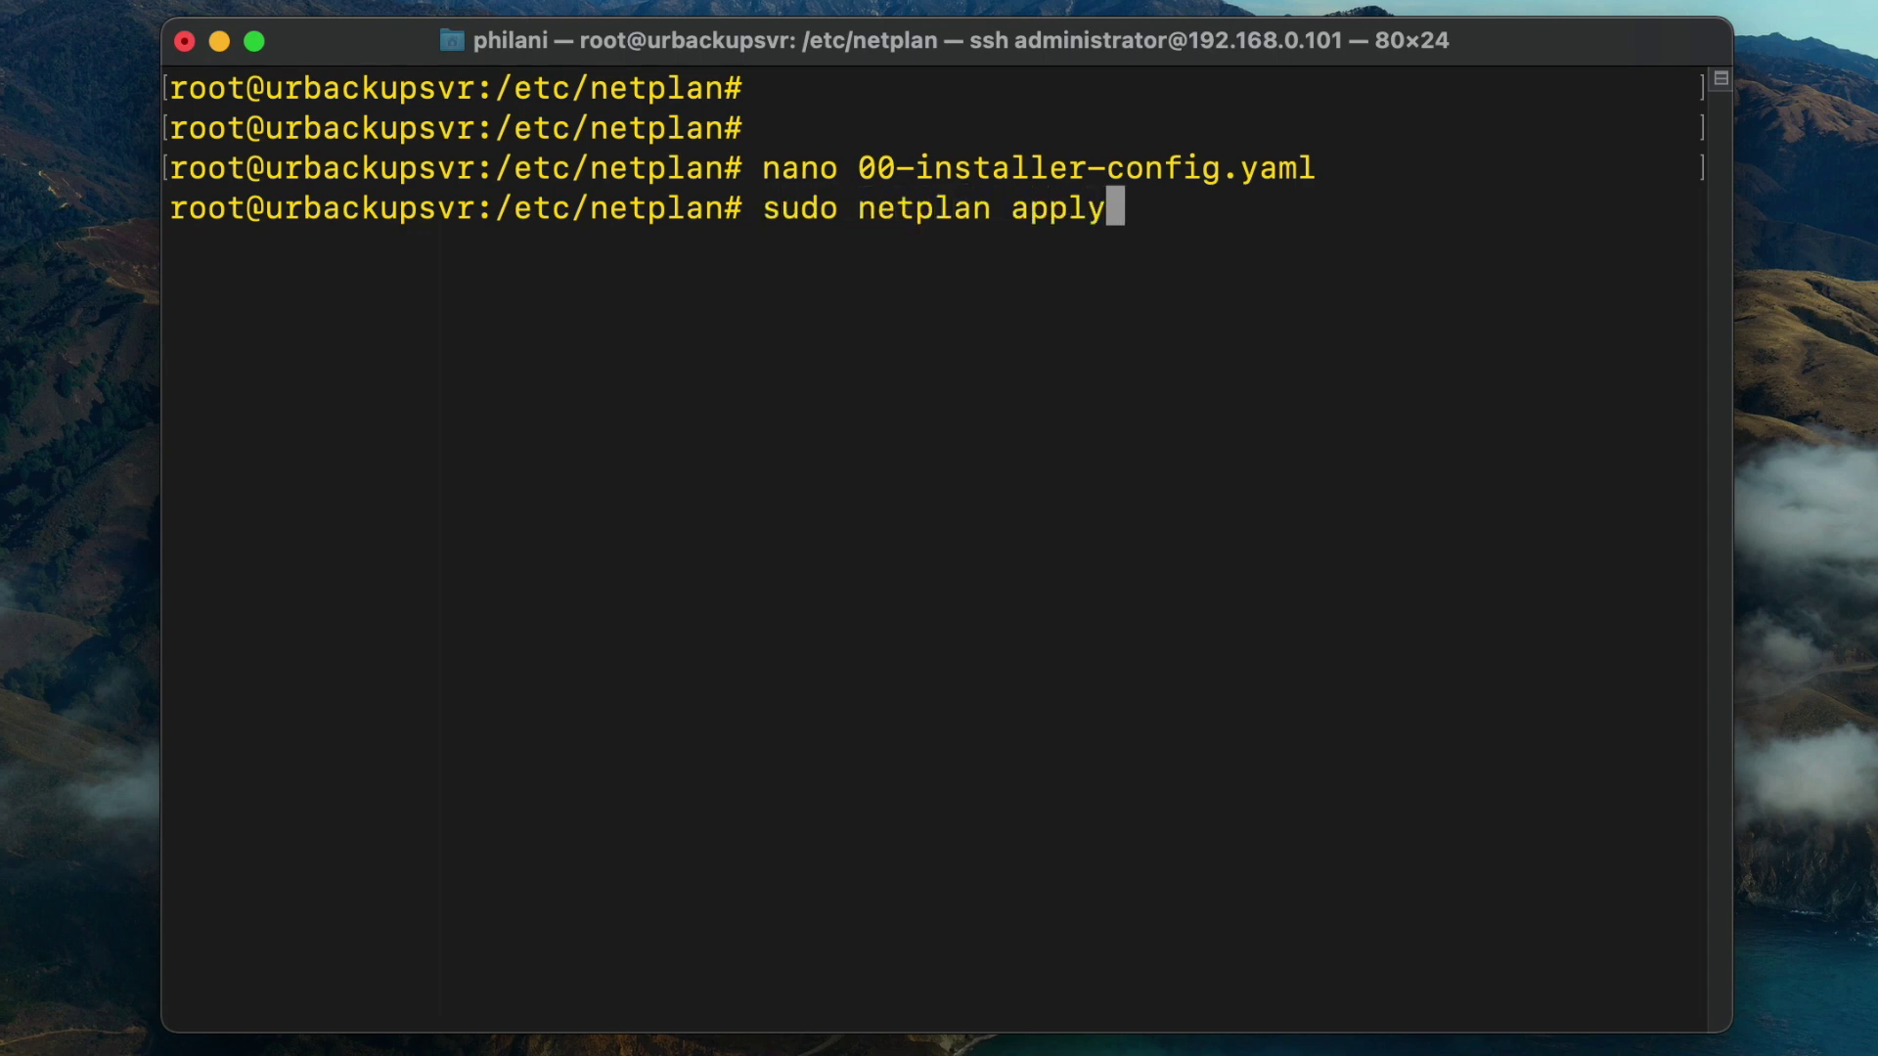
key("Return")
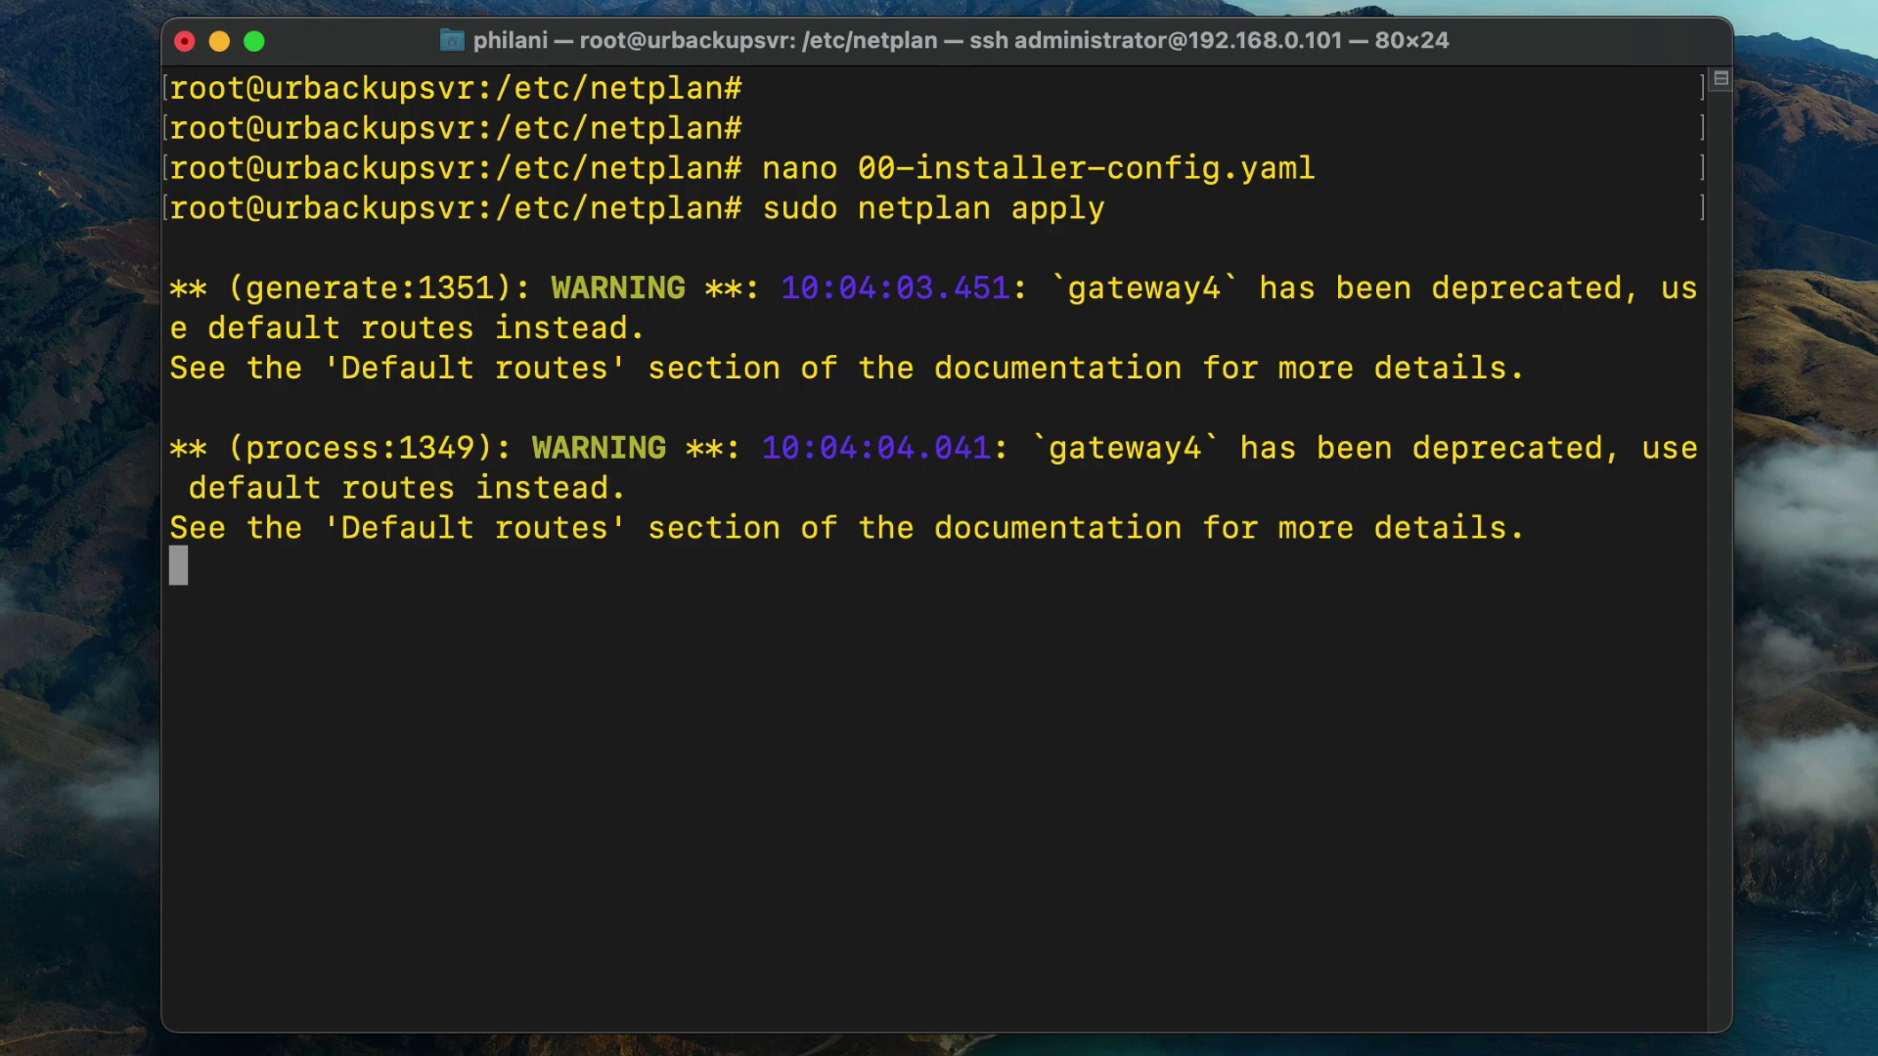
left_click(185, 41)
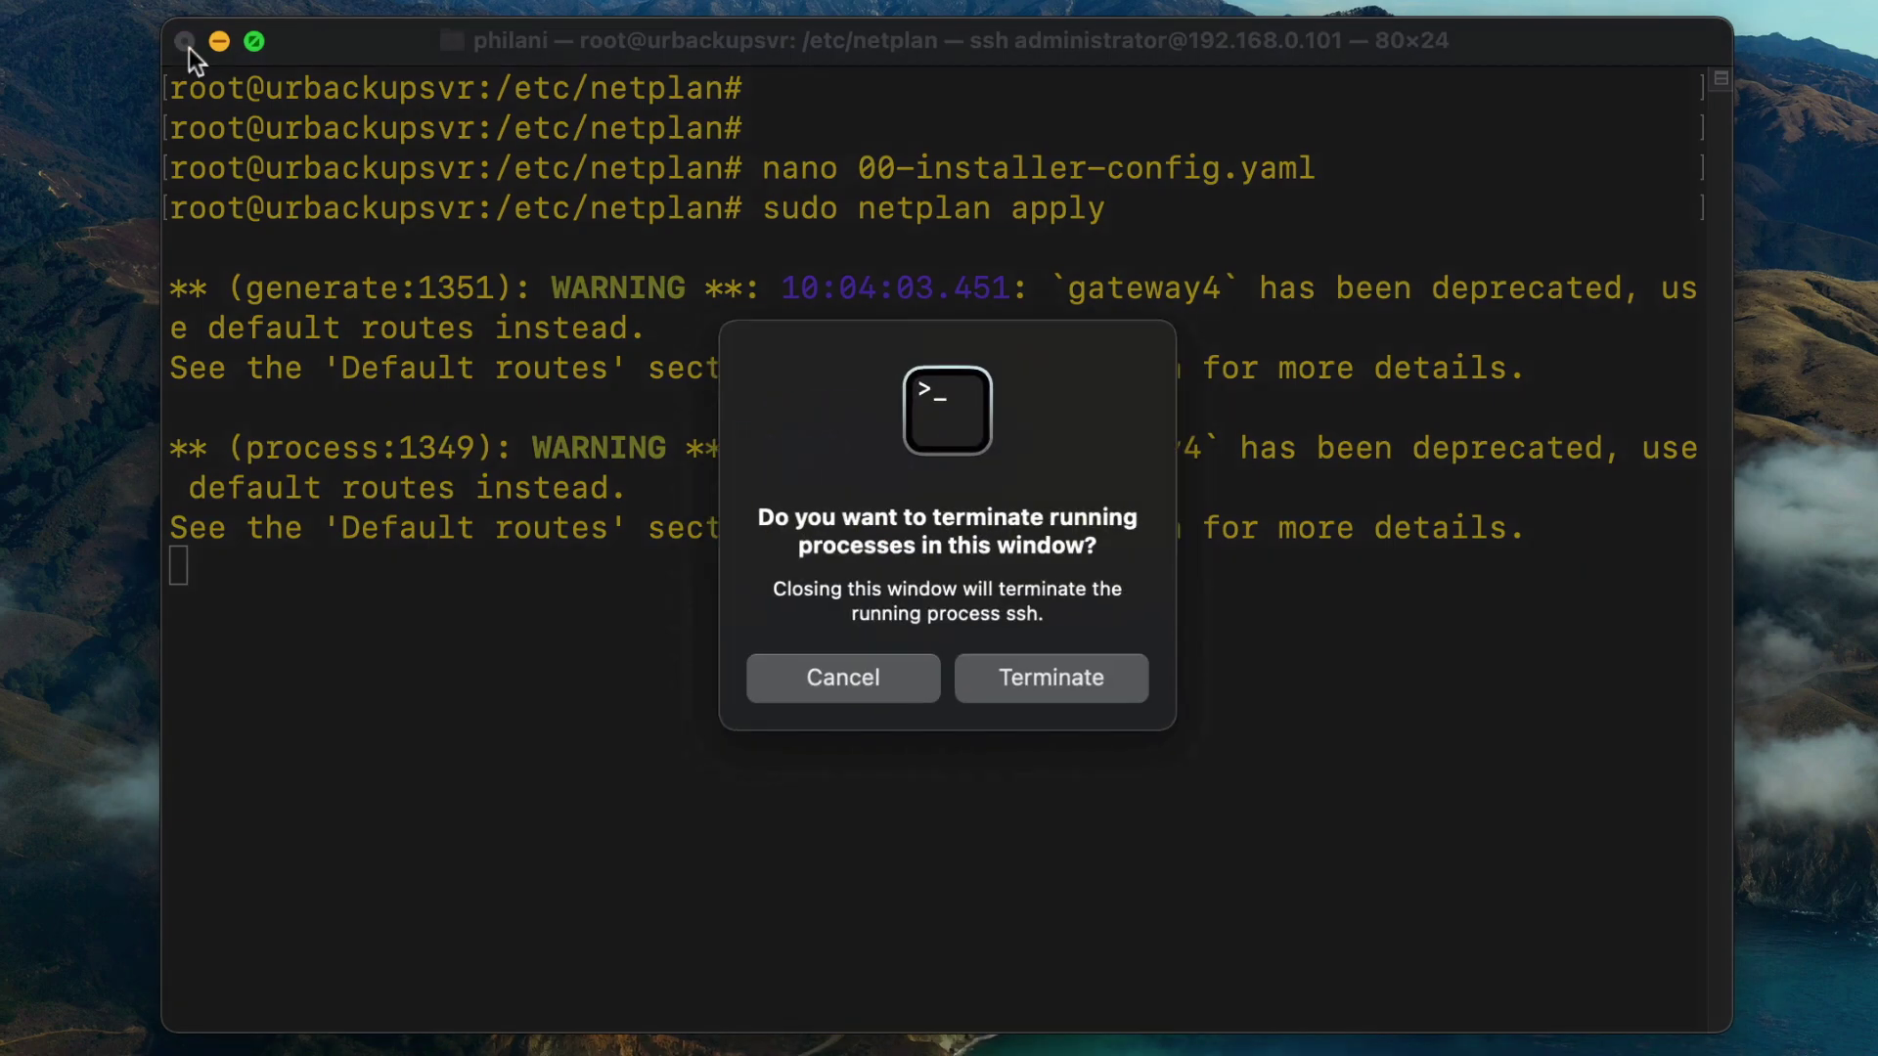
left_click(1023, 684)
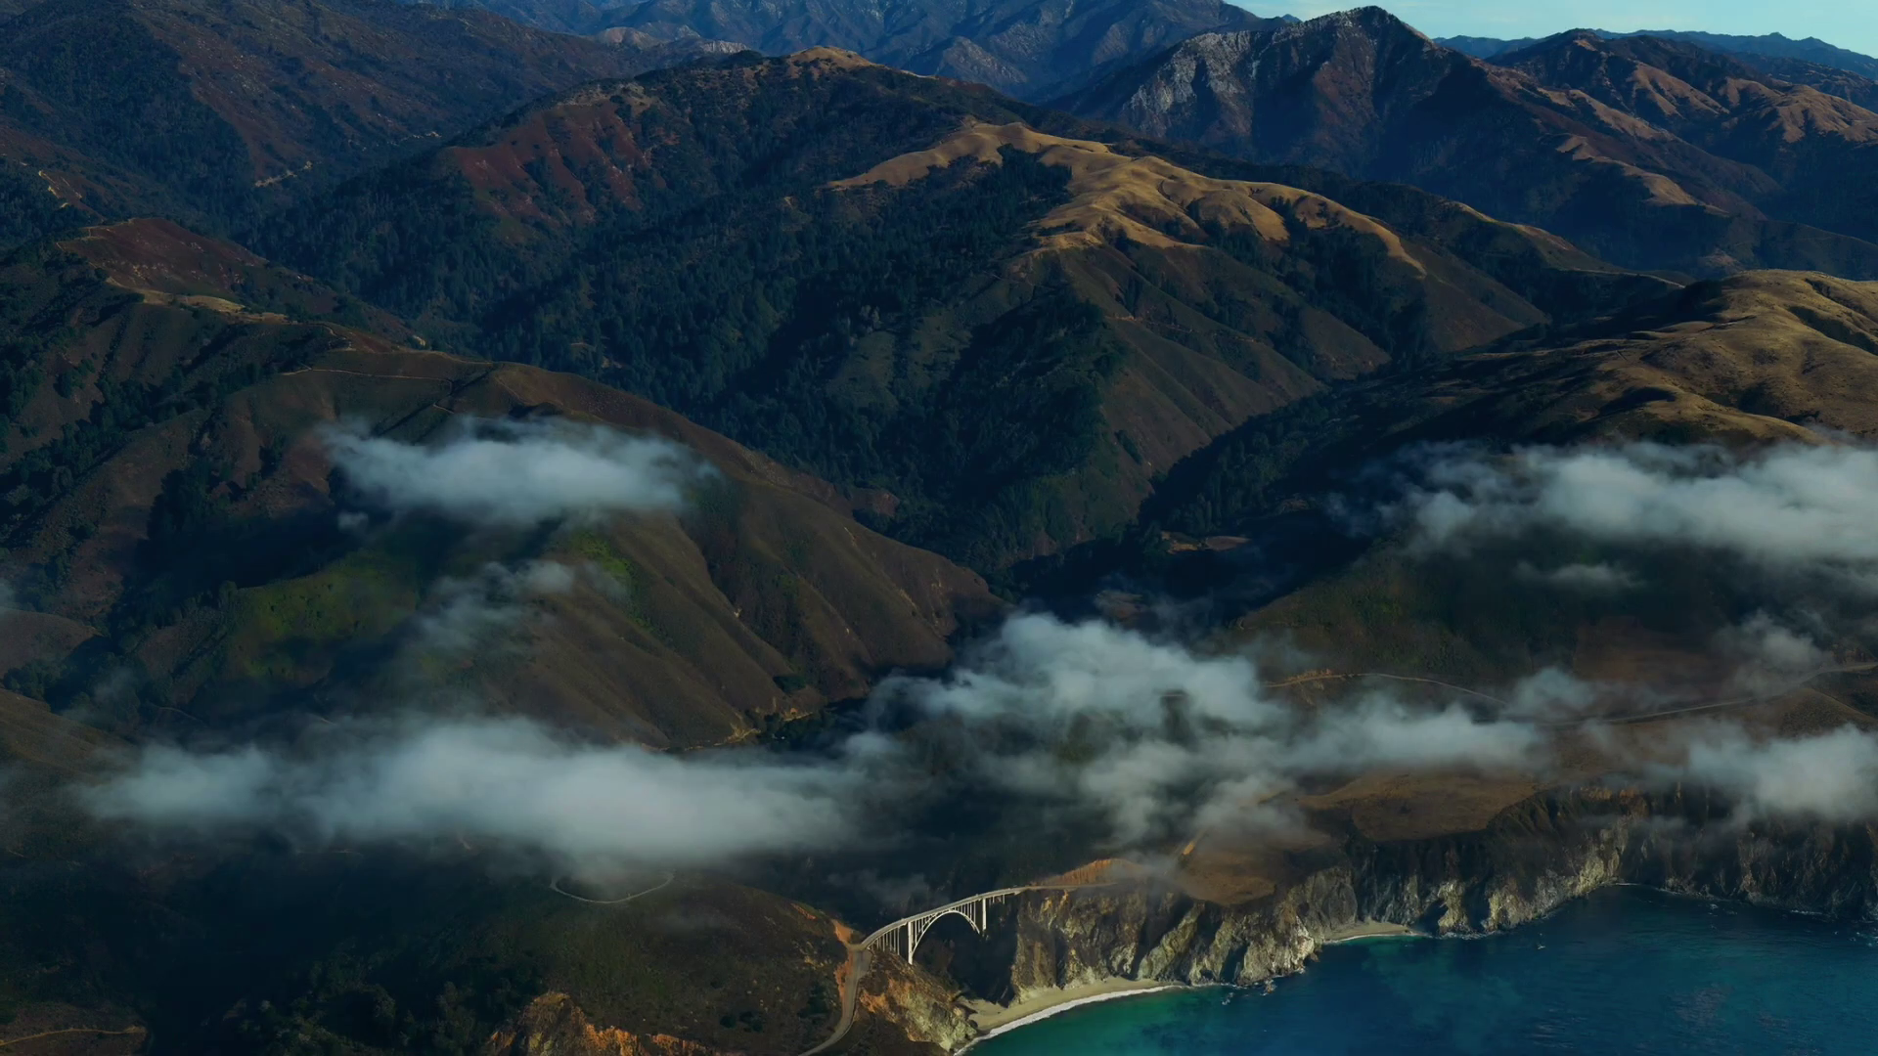
right_click(802, 1051)
left_click(704, 956)
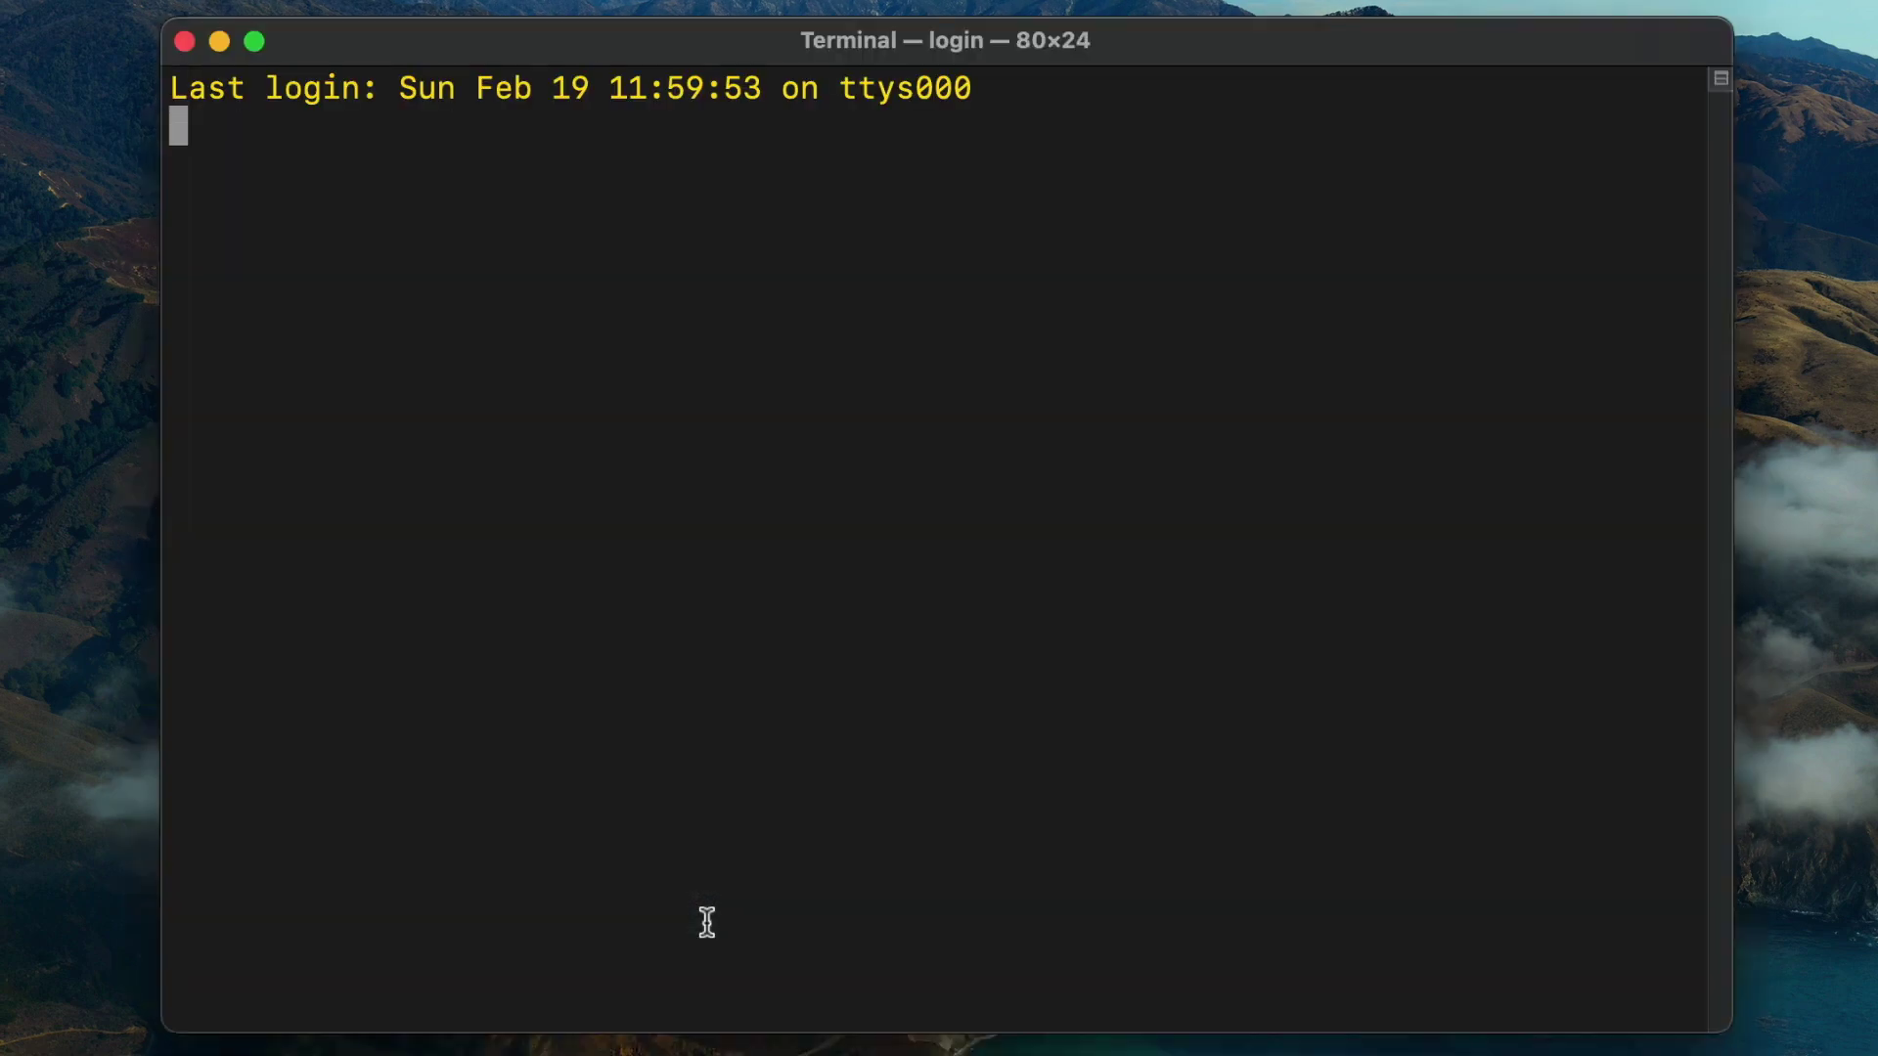
type("ssh administrator@192.168.0.103")
key("Return")
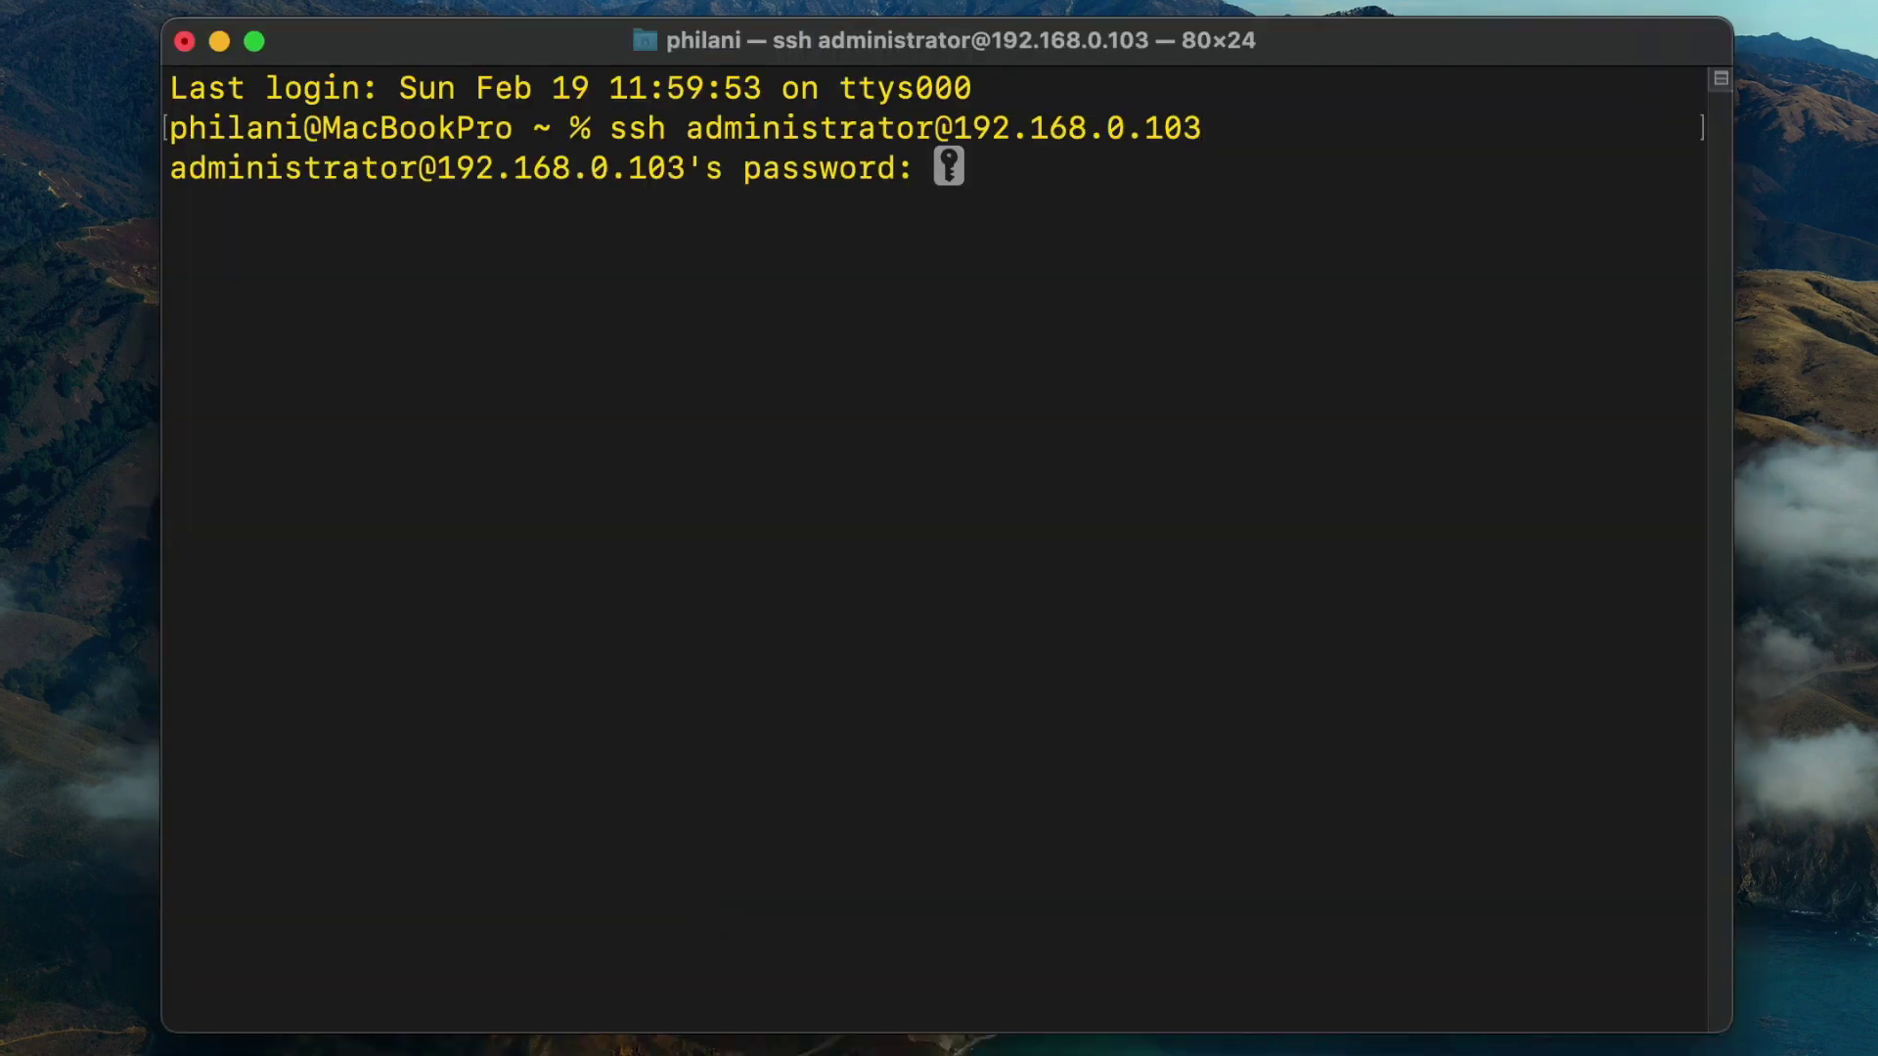
key("Return")
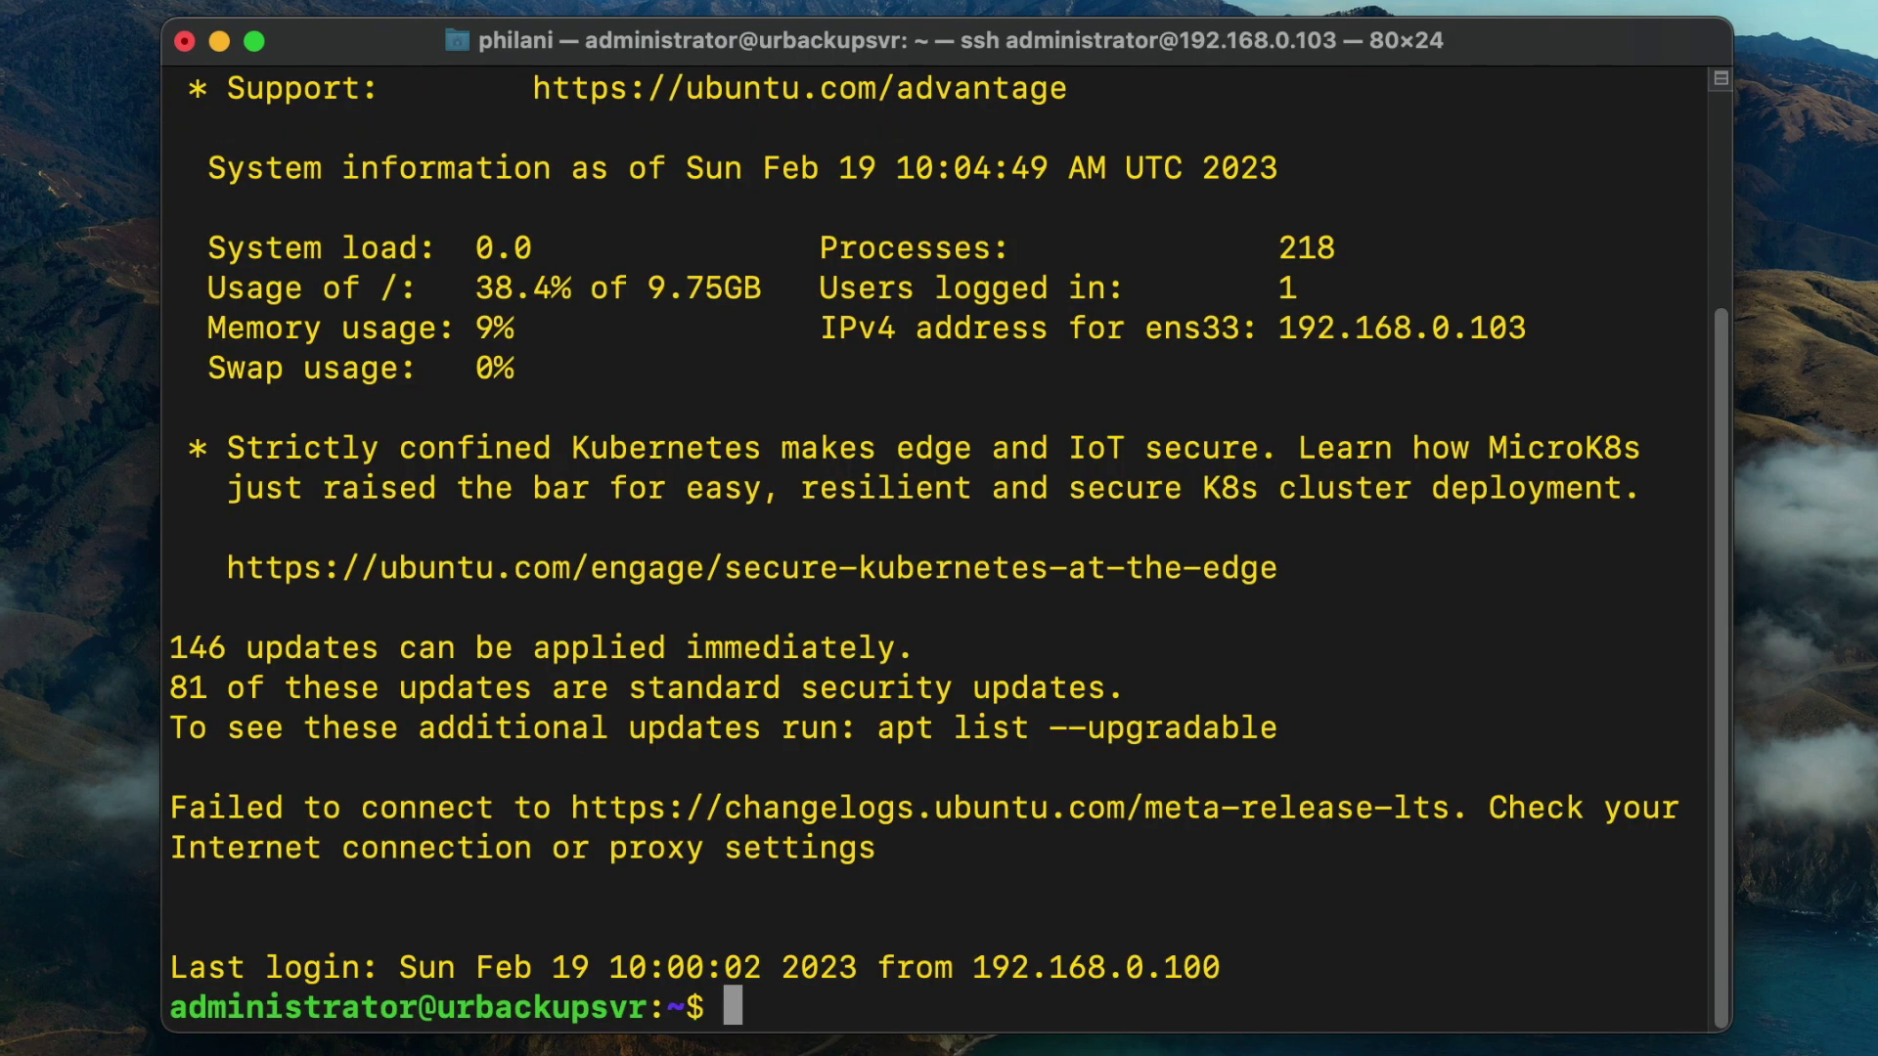
type("sudo su")
key("Return")
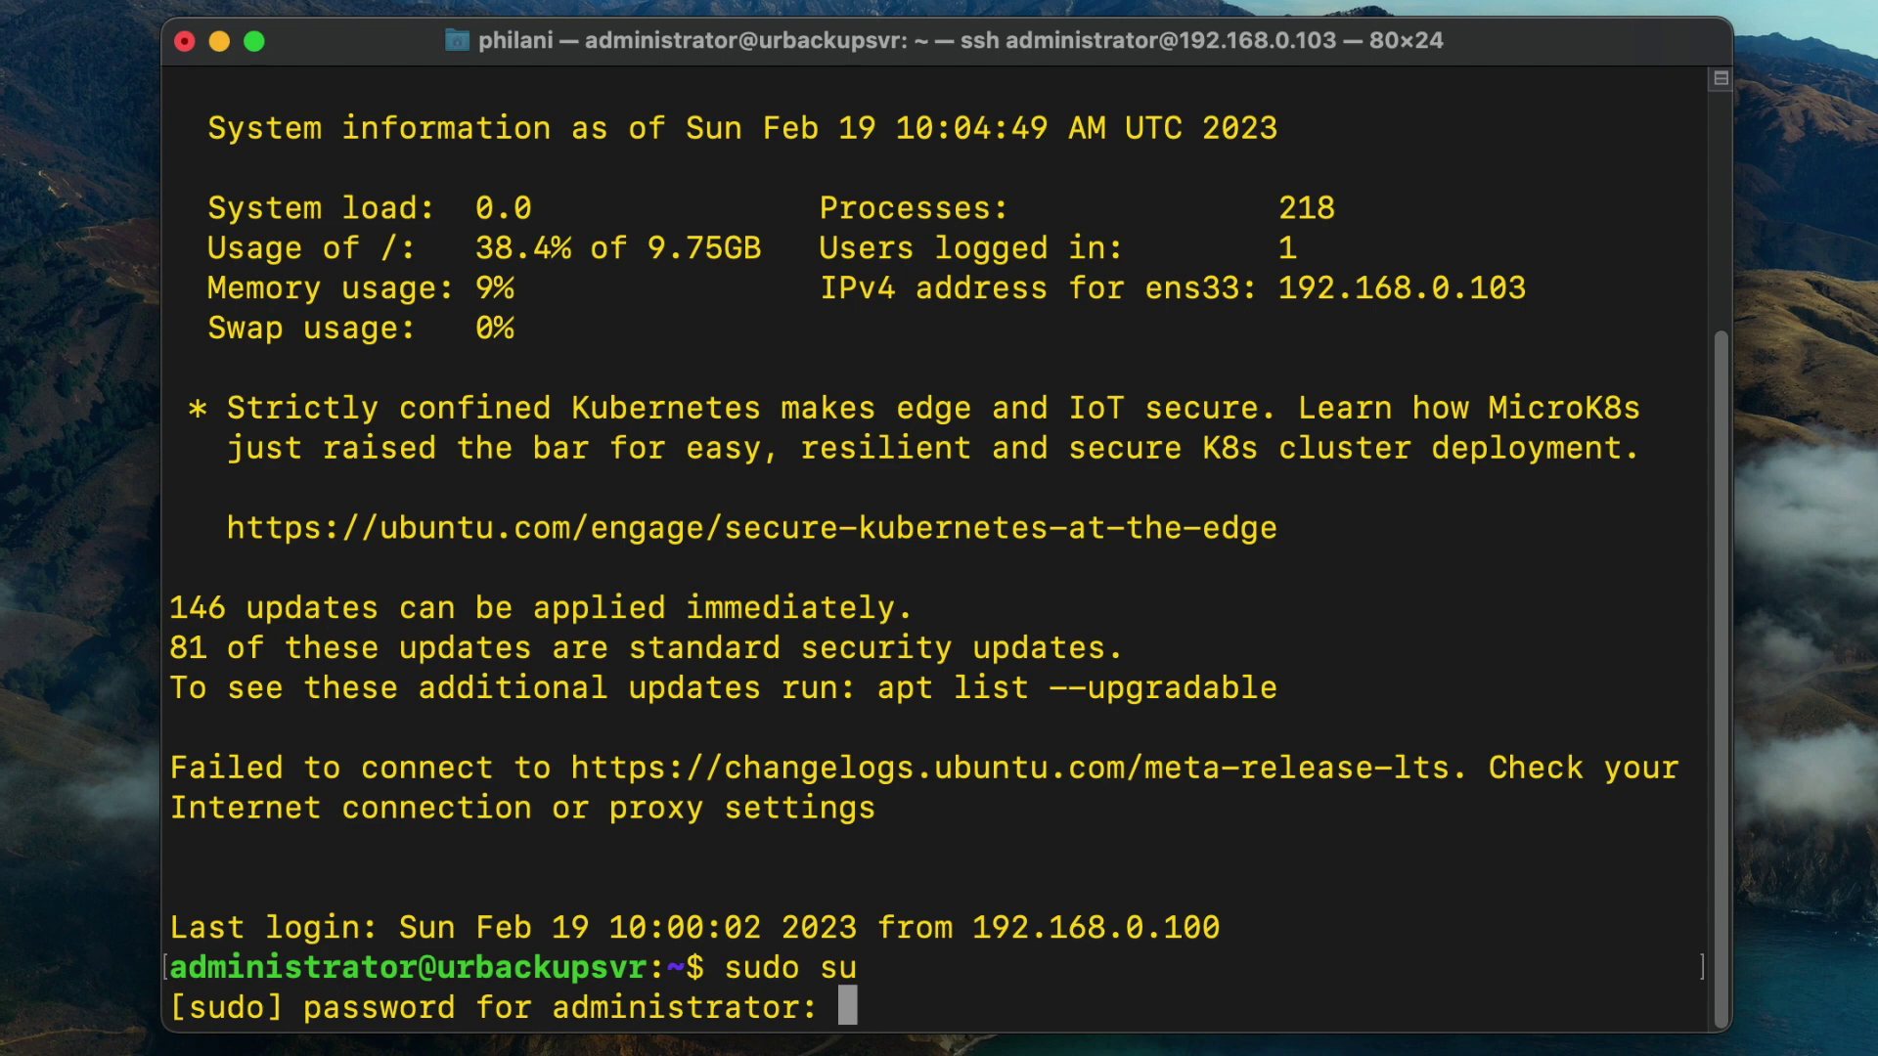
key("Return")
Step: Move to the / directory and clear the terminal screen
type("cd /")
key("Return")
key("Return")
type("ce")
key("BackSpace")
type("lear")
key("Return")
key("super+m")
right_click(1086, 1054)
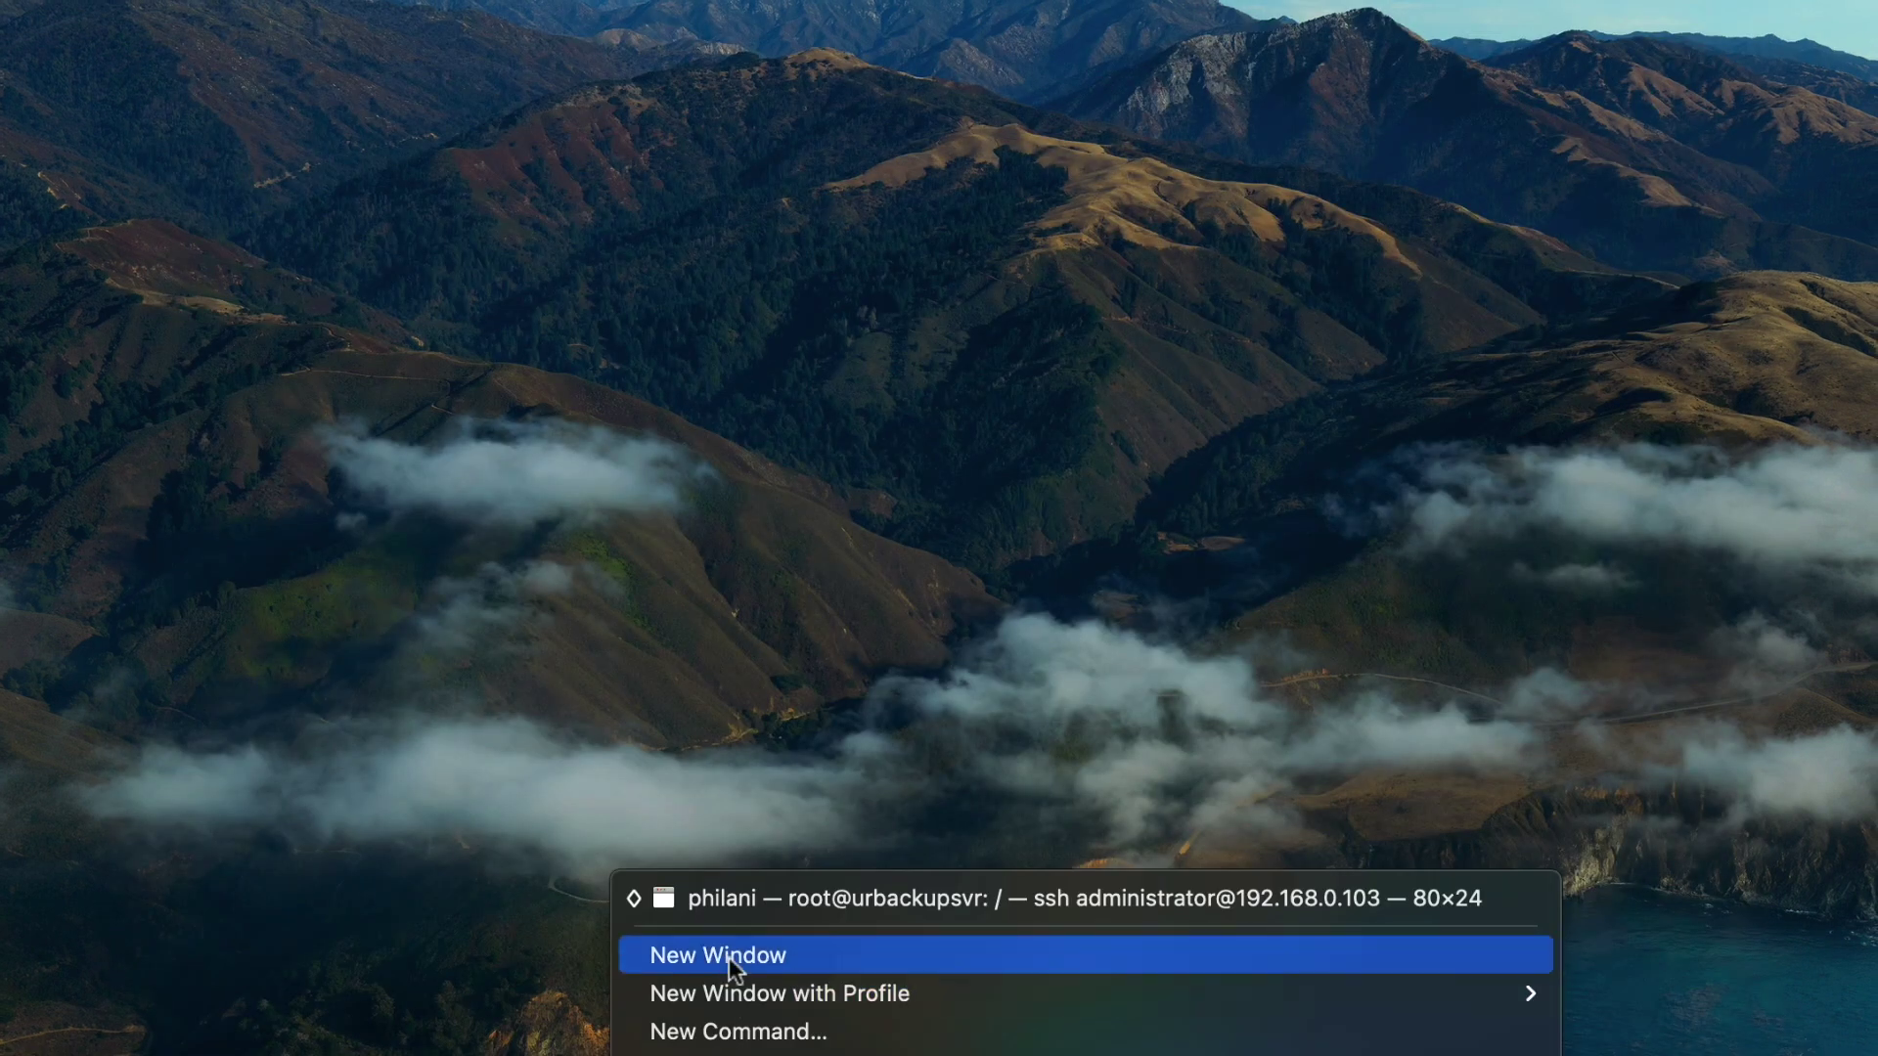
Step: In a new local Terminal window, become root and open /etc/hosts in nano
left_click(730, 958)
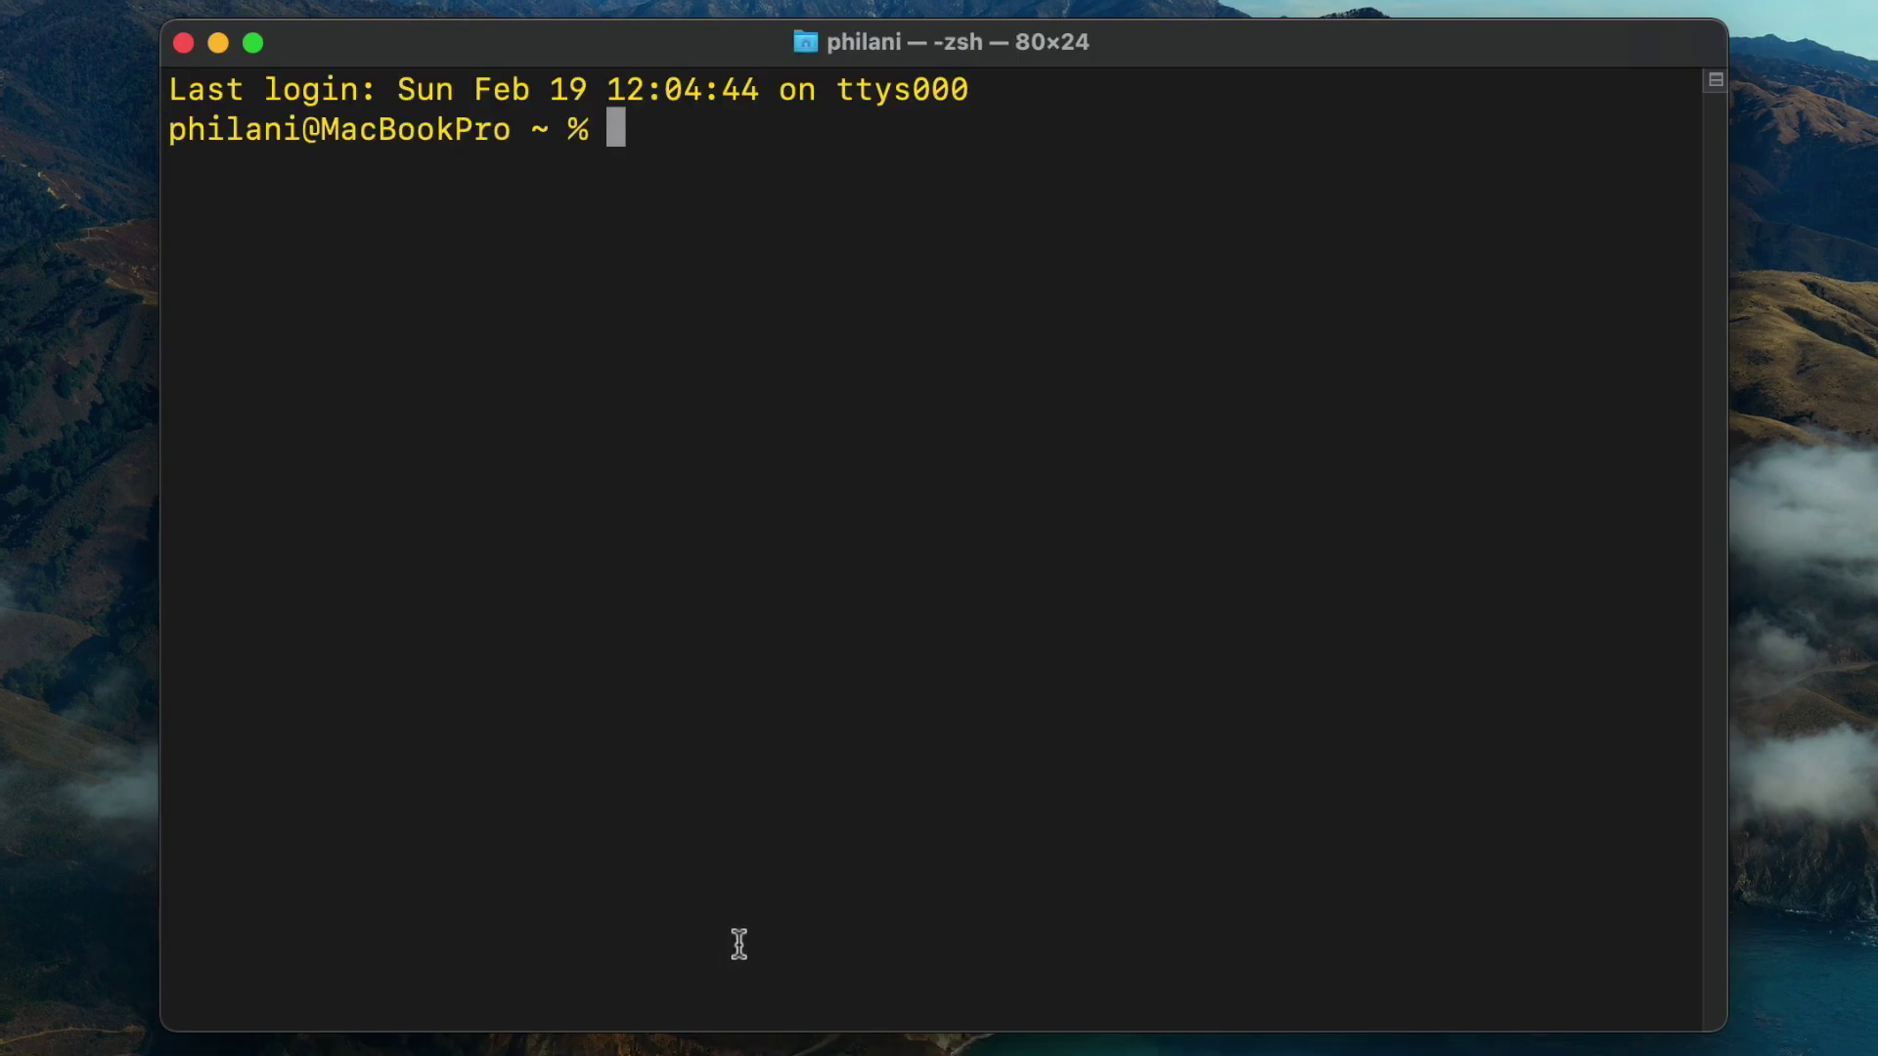
type("sudo su")
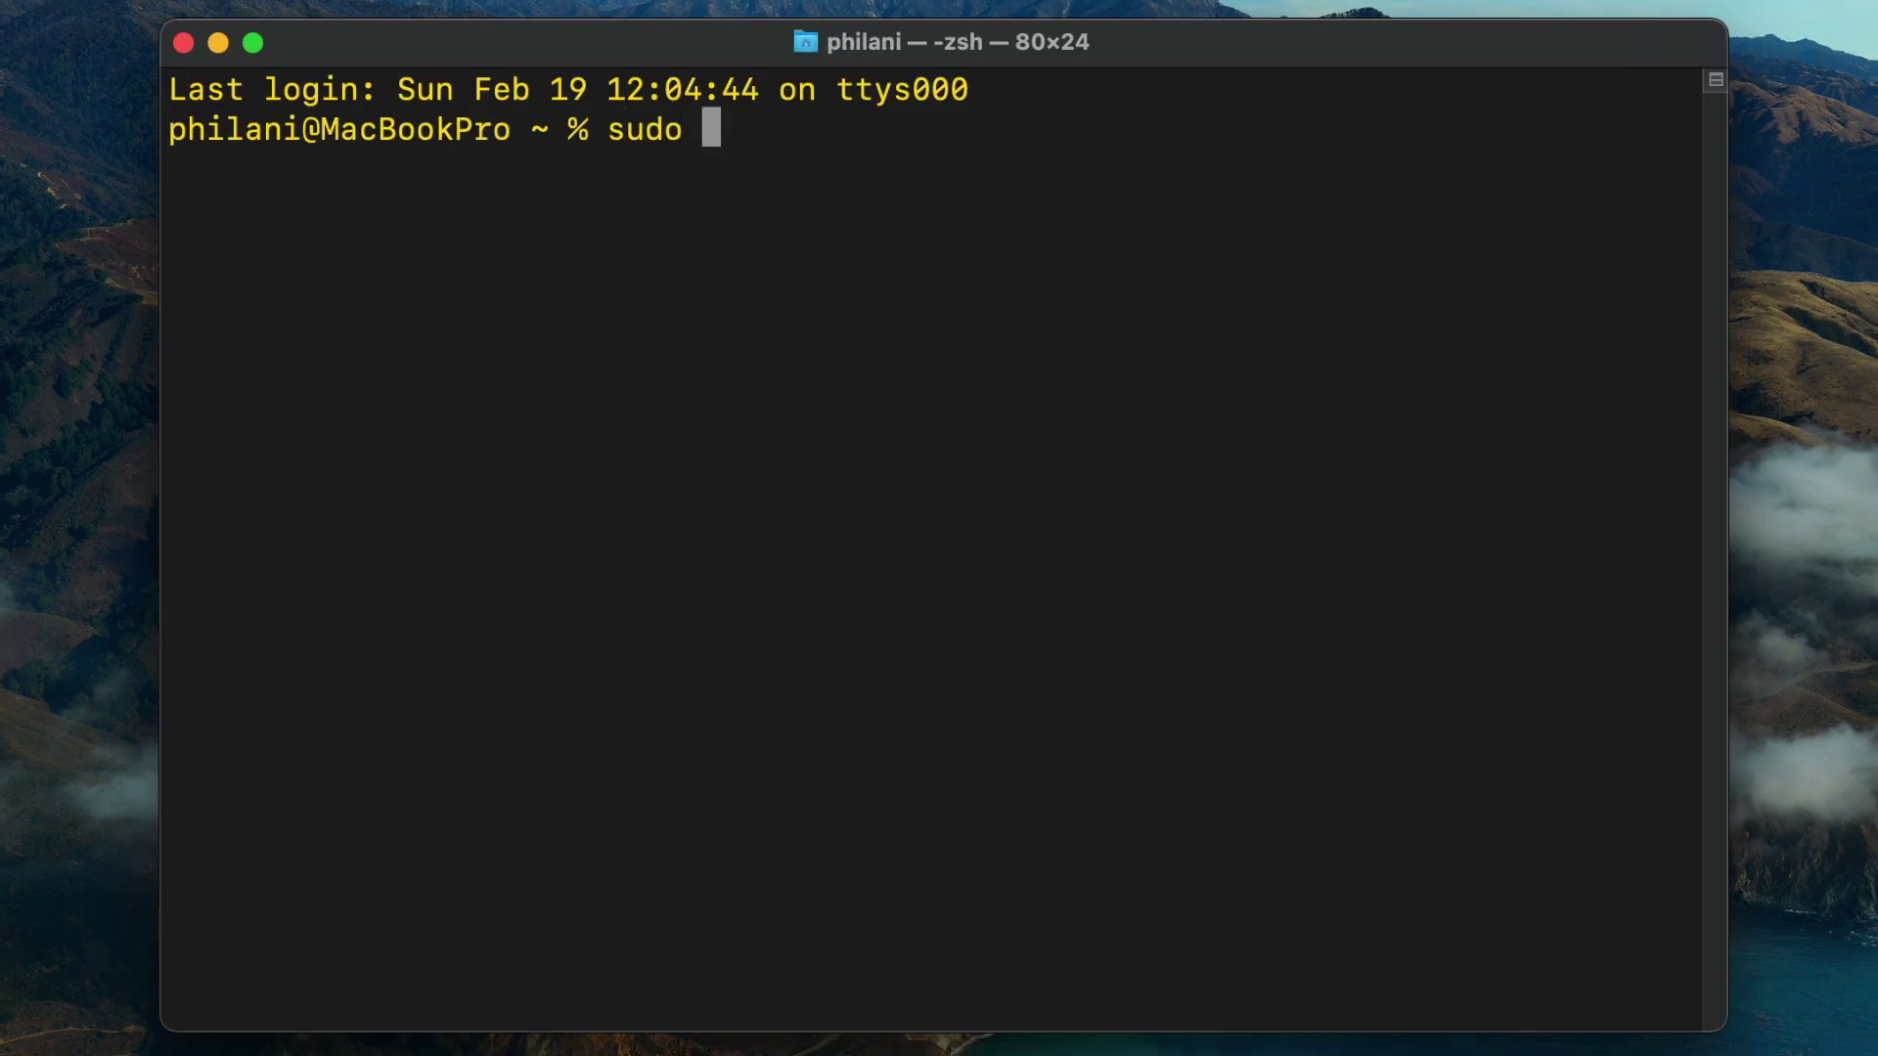
key("Return")
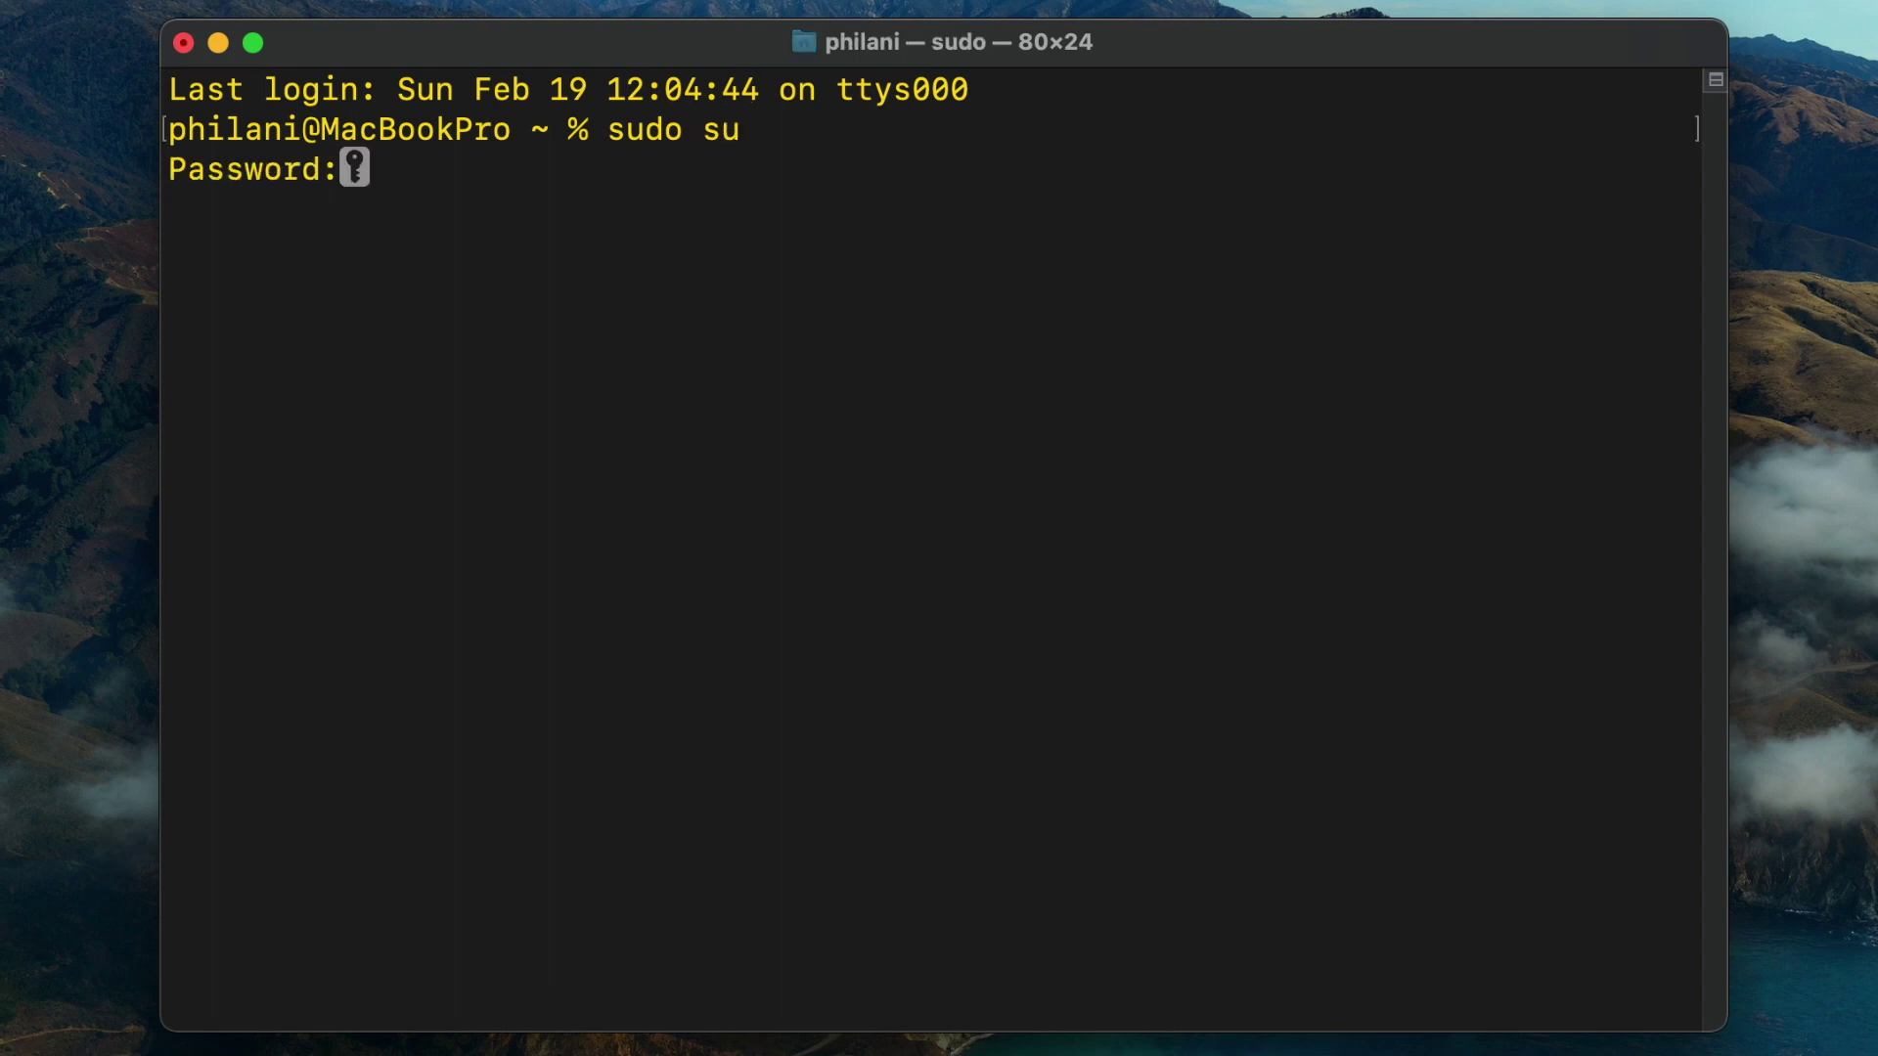
key("Return")
key("Return")
type("nan")
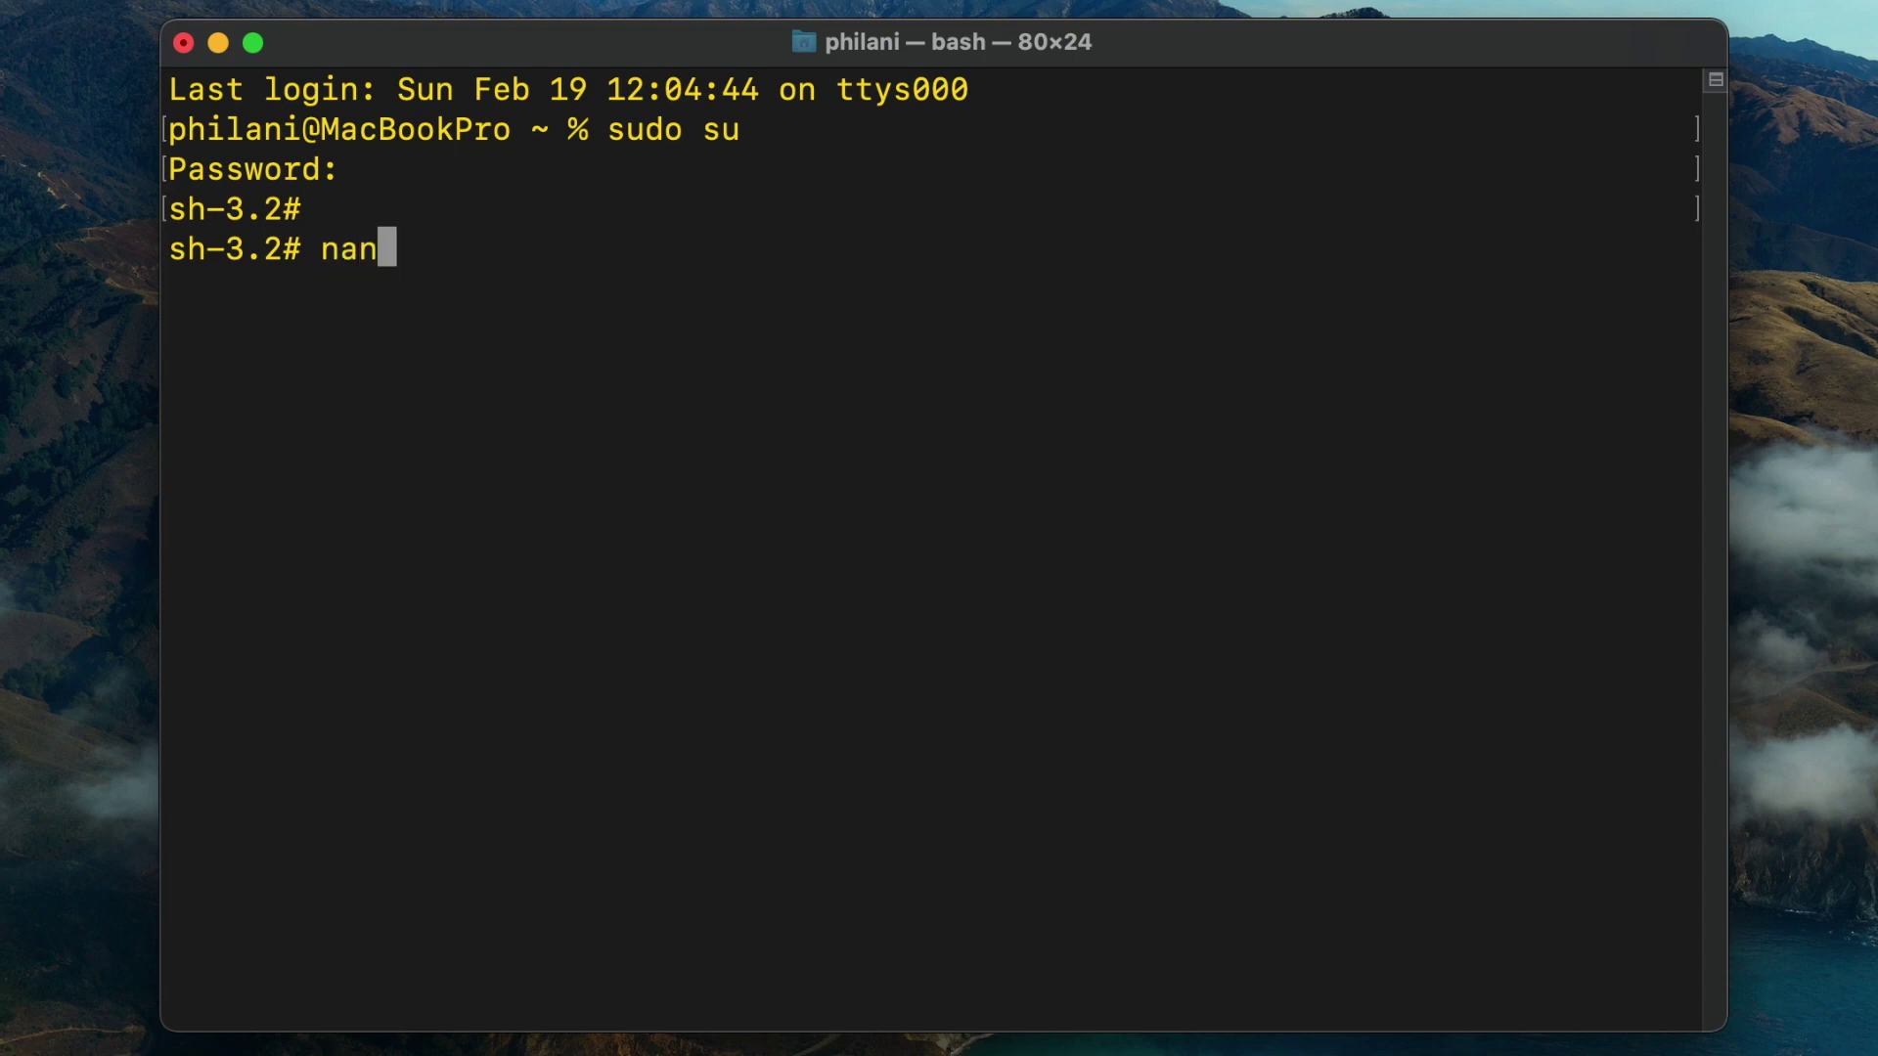
type("o /etc/hosts")
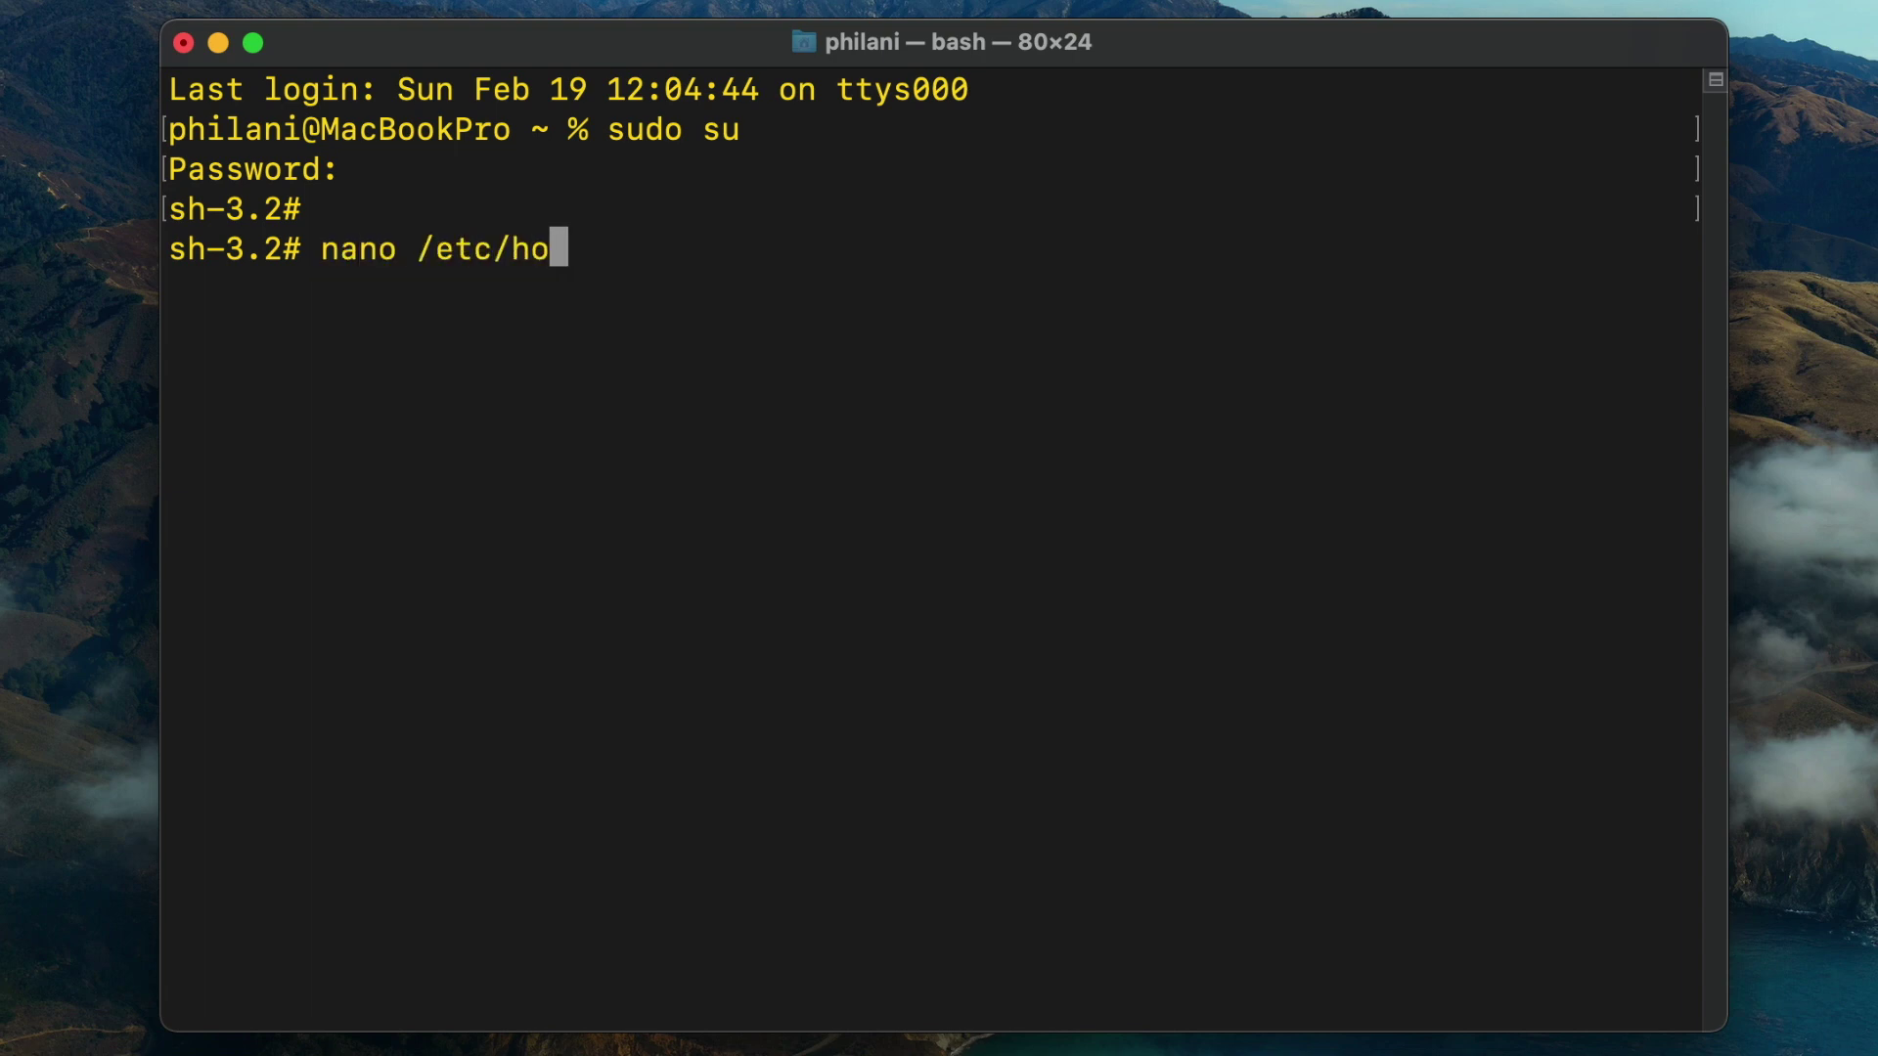
key("Return")
Step: Add the hosts entry '192.168.0.103 urbackupsvr.local' below drupalsvr.local and save the file
key("Down")
key("Down")
key("Down")
key("Down")
key("Down")
key("Down")
key("Down")
key("Down")
key("Down")
key("Down")
key("Down")
key("Down")
key("Down")
key("Down")
key("Down")
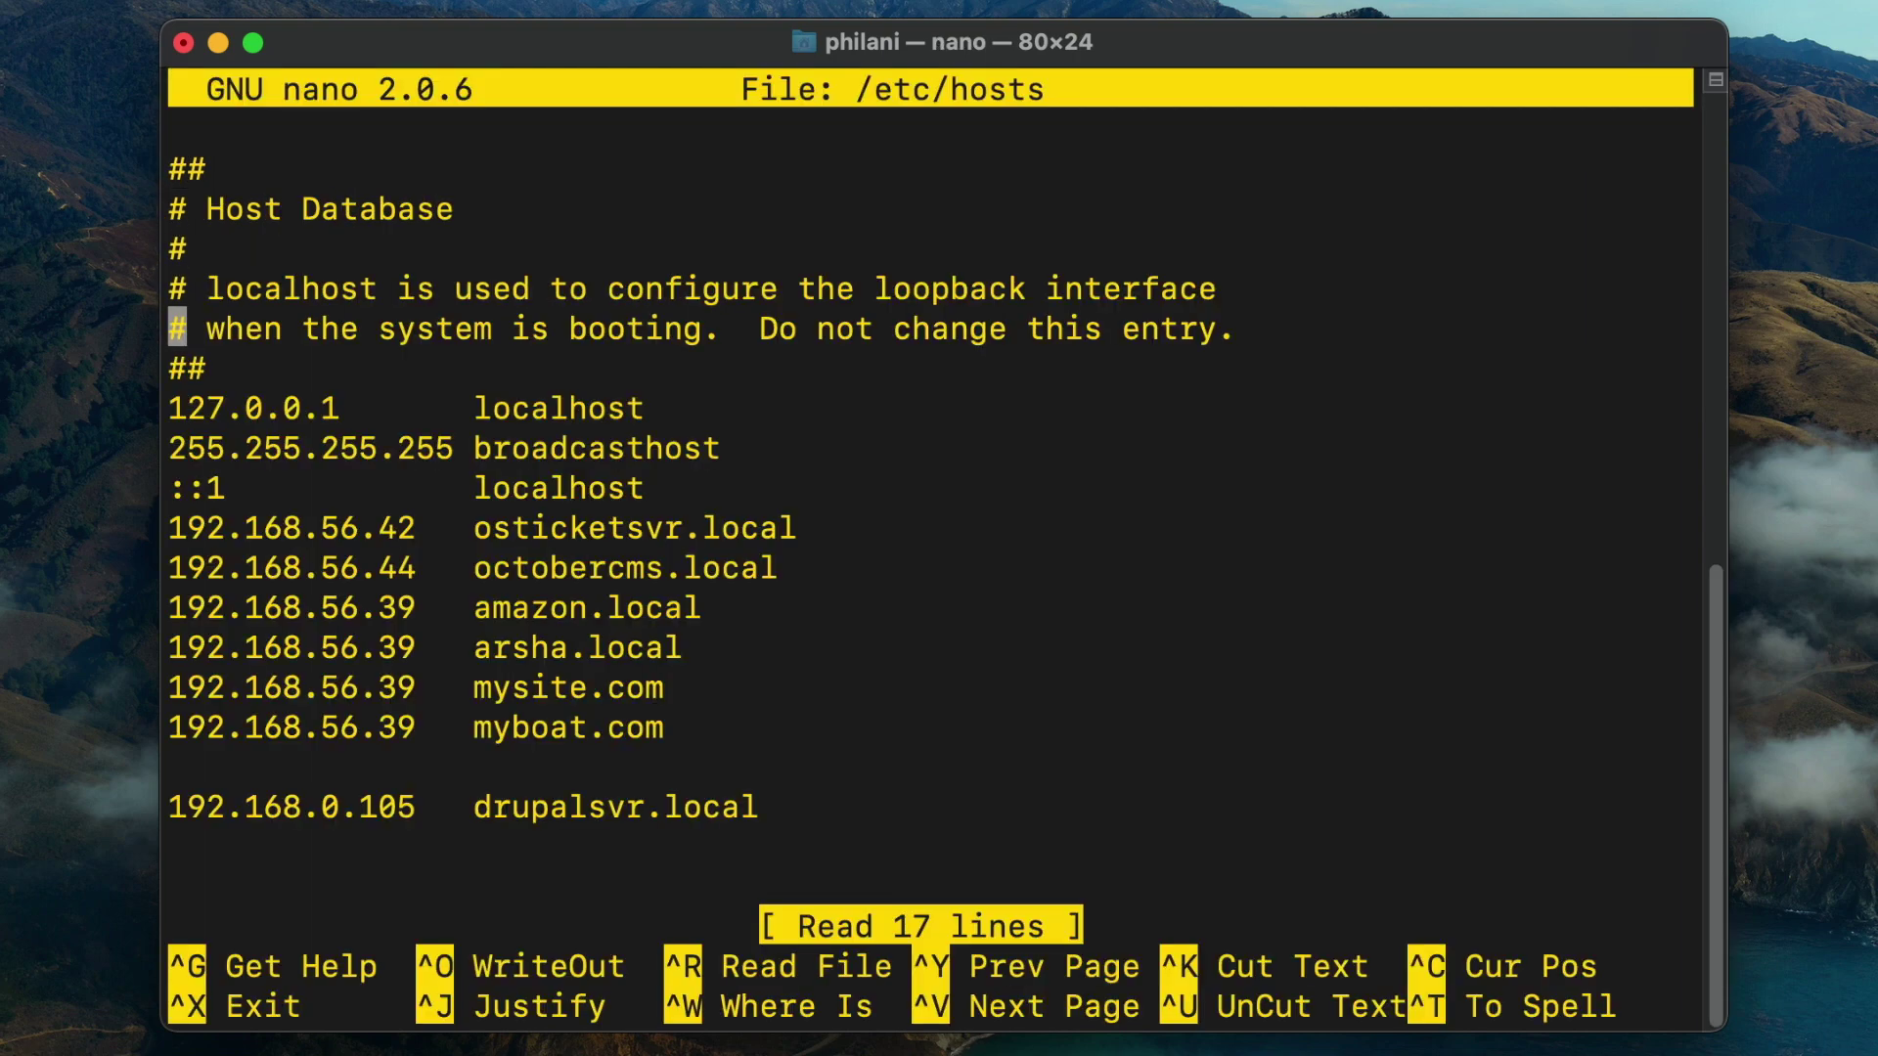
key("Down")
key("Down")
key("Return")
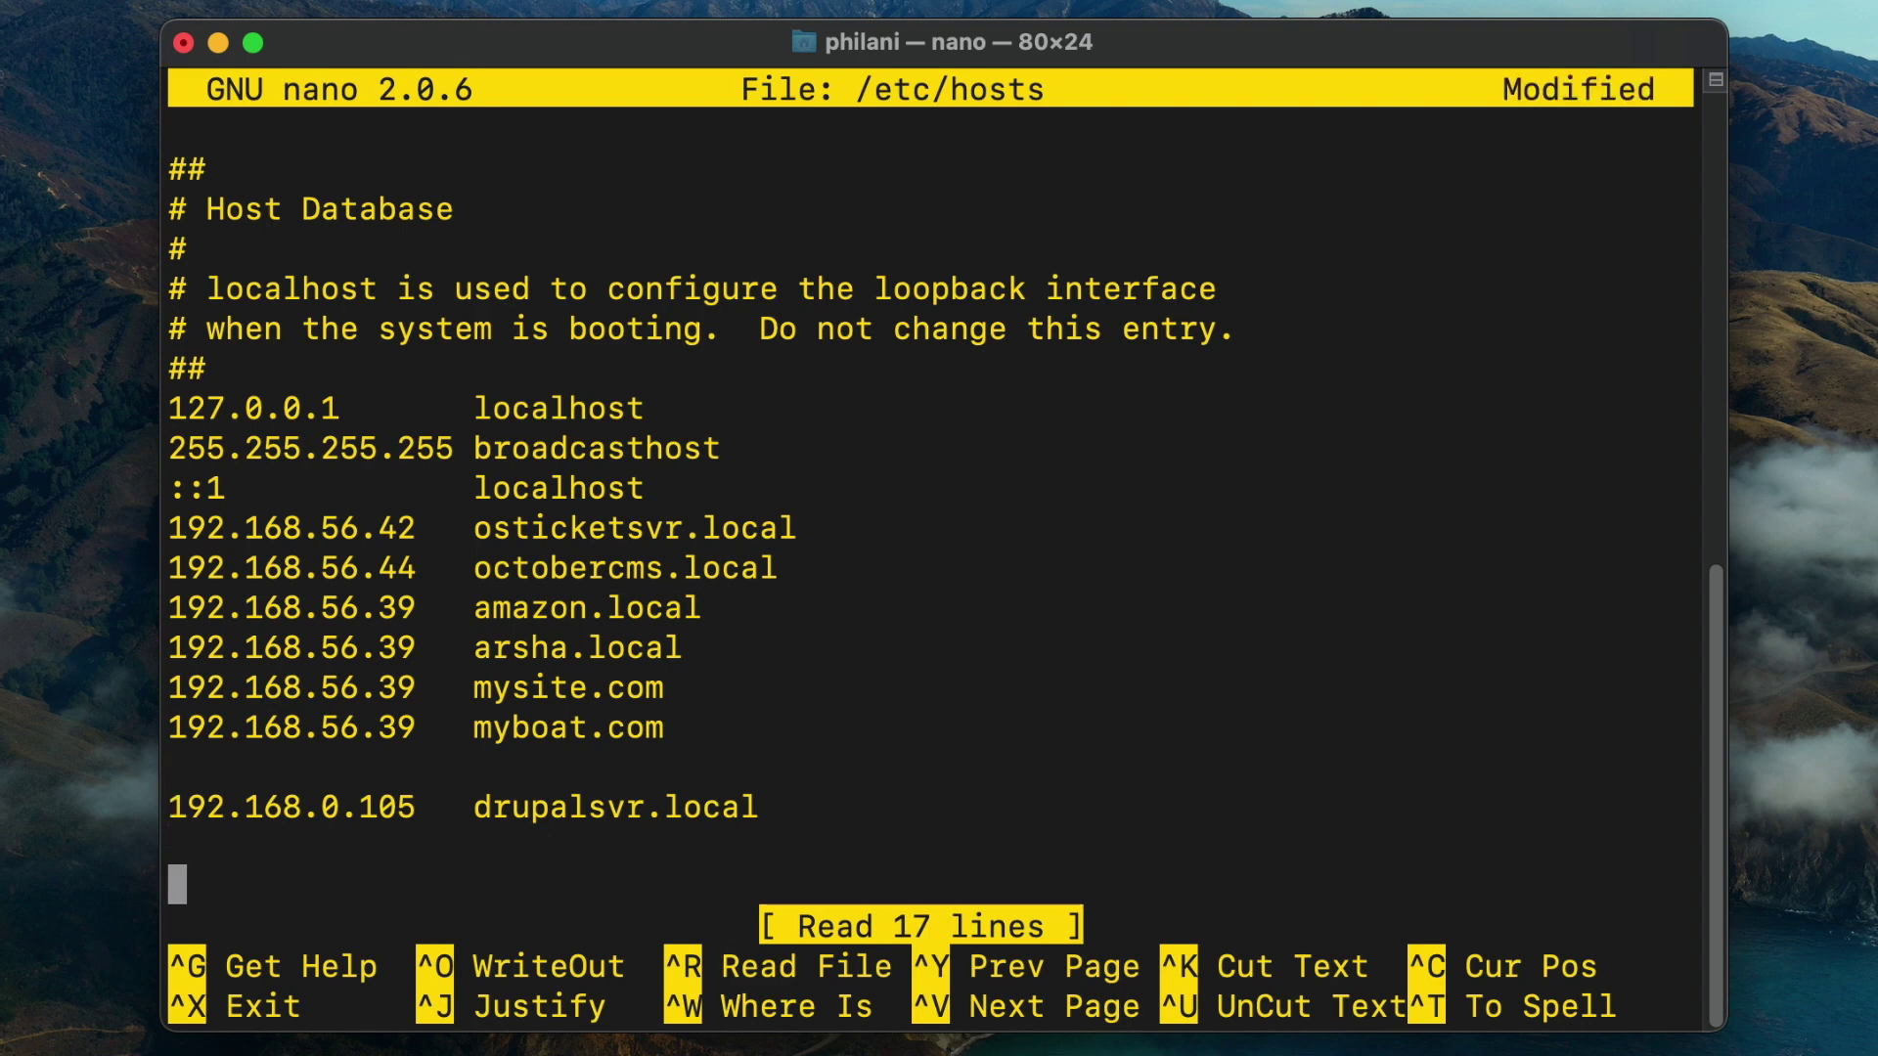
type("192.")
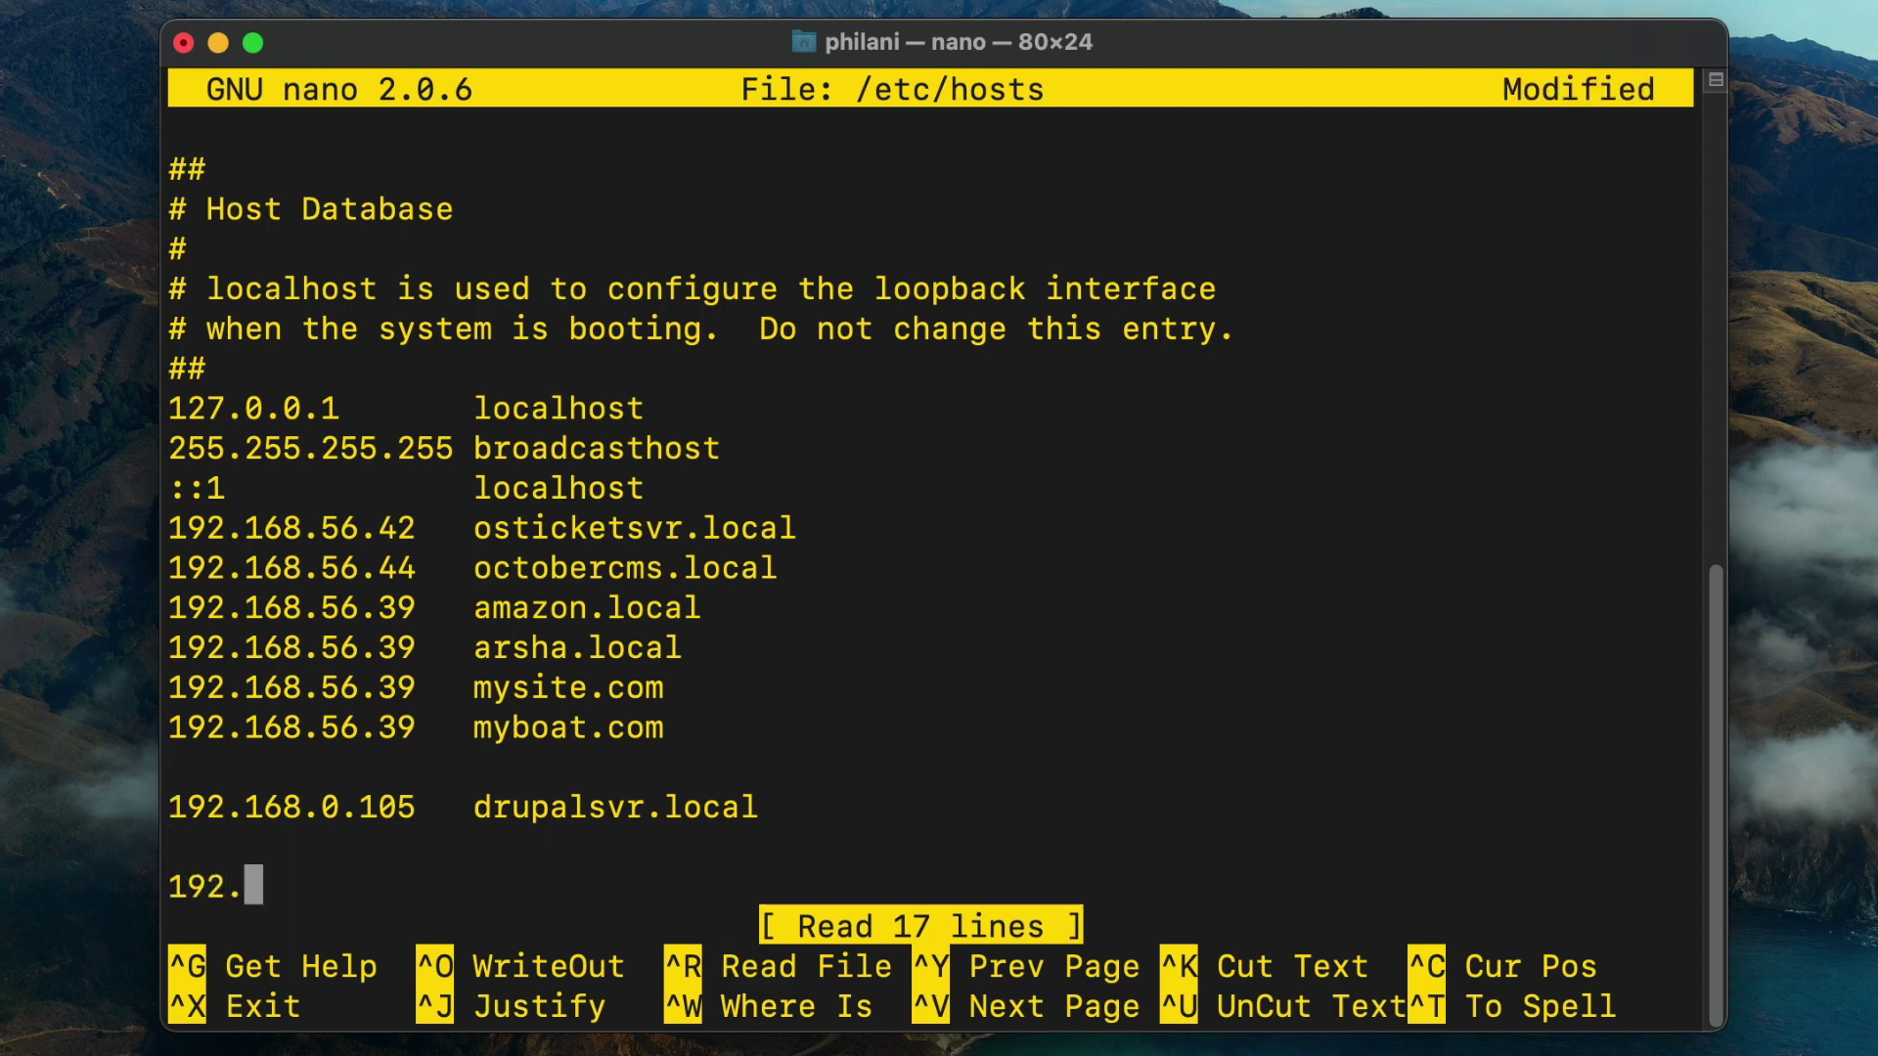
type("168.0.10")
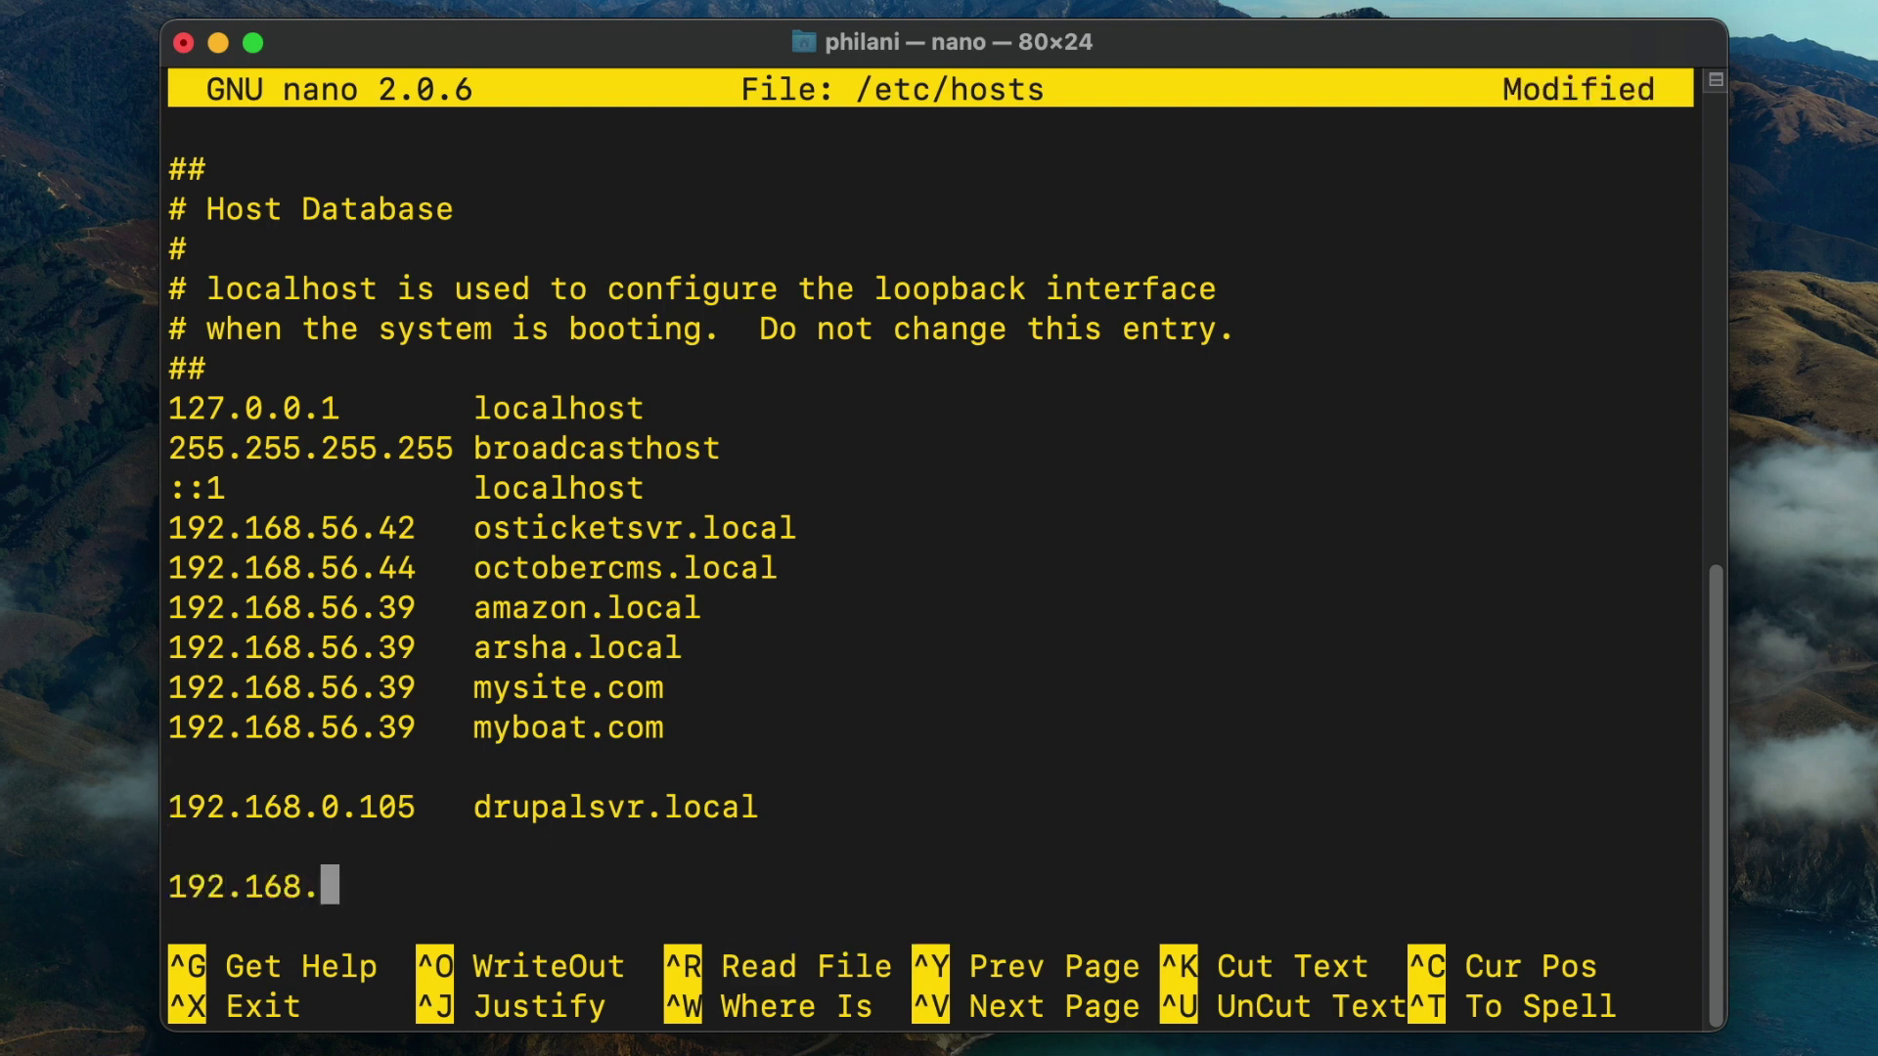
type("3")
key("Tab")
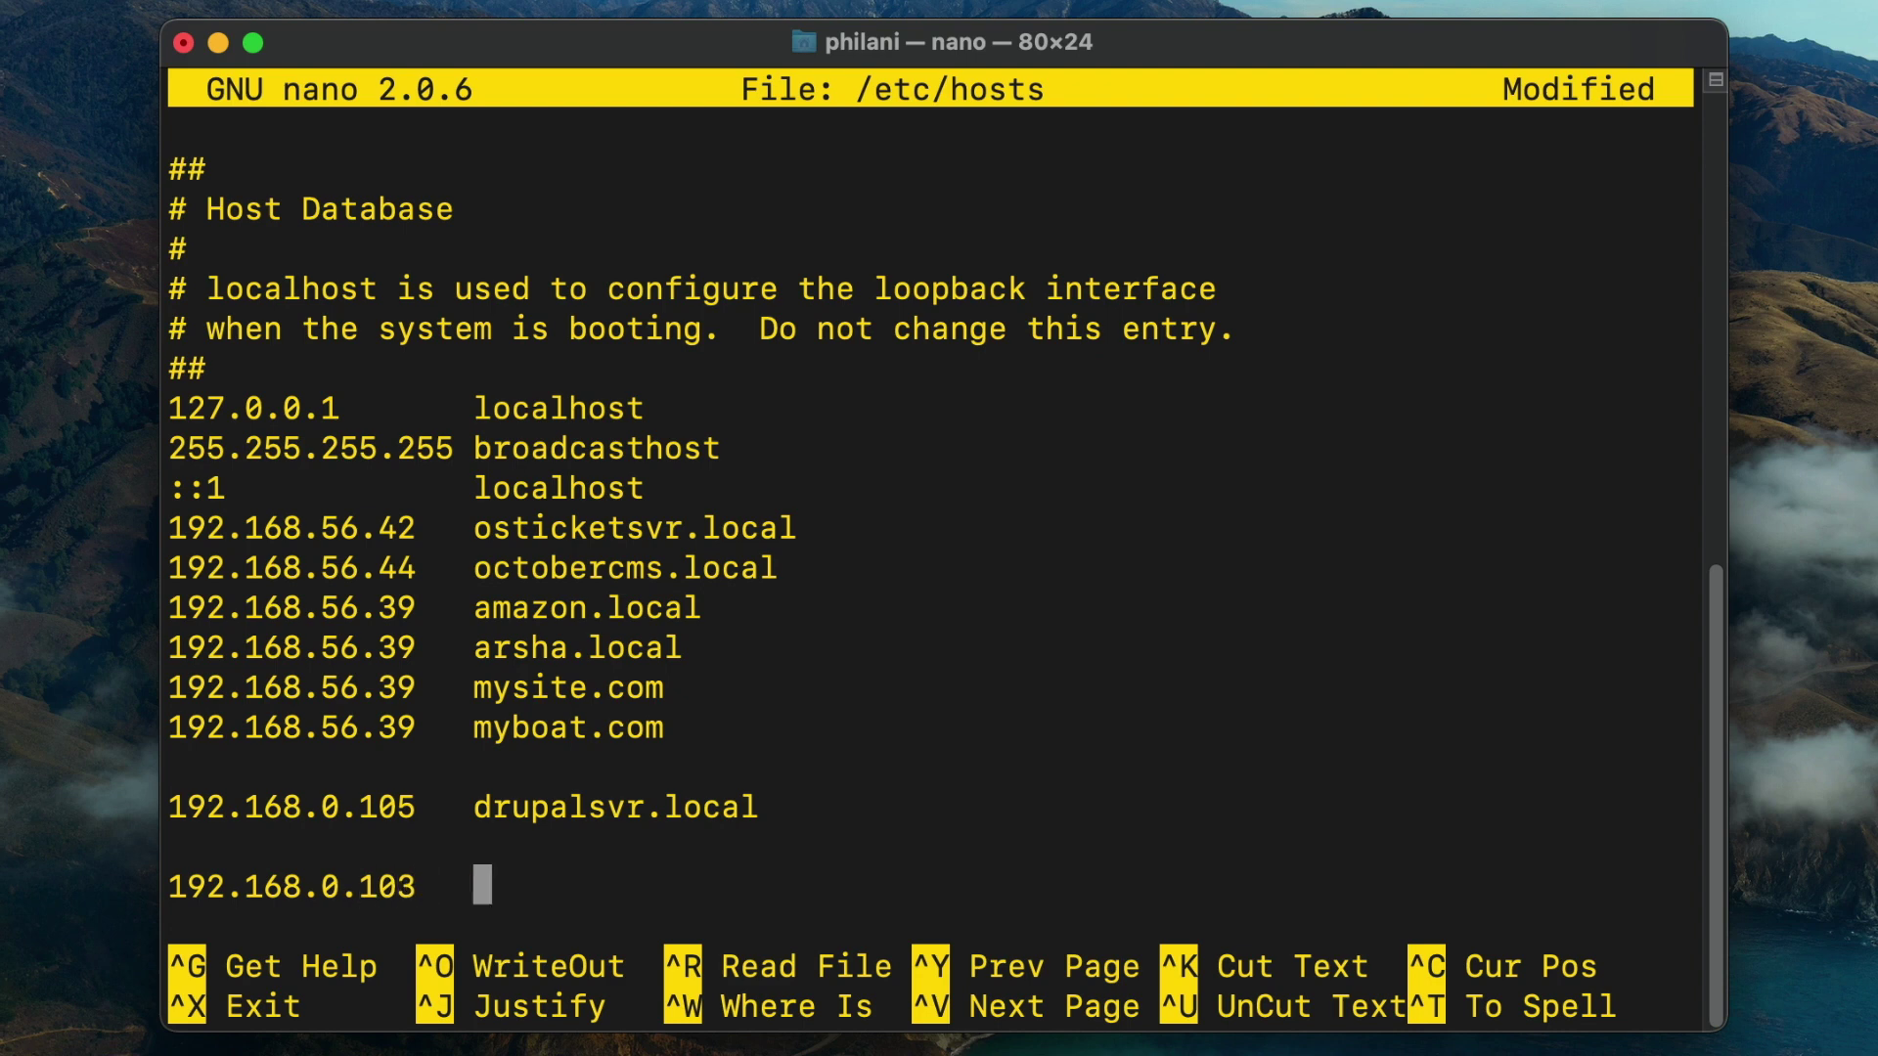
type("urbac")
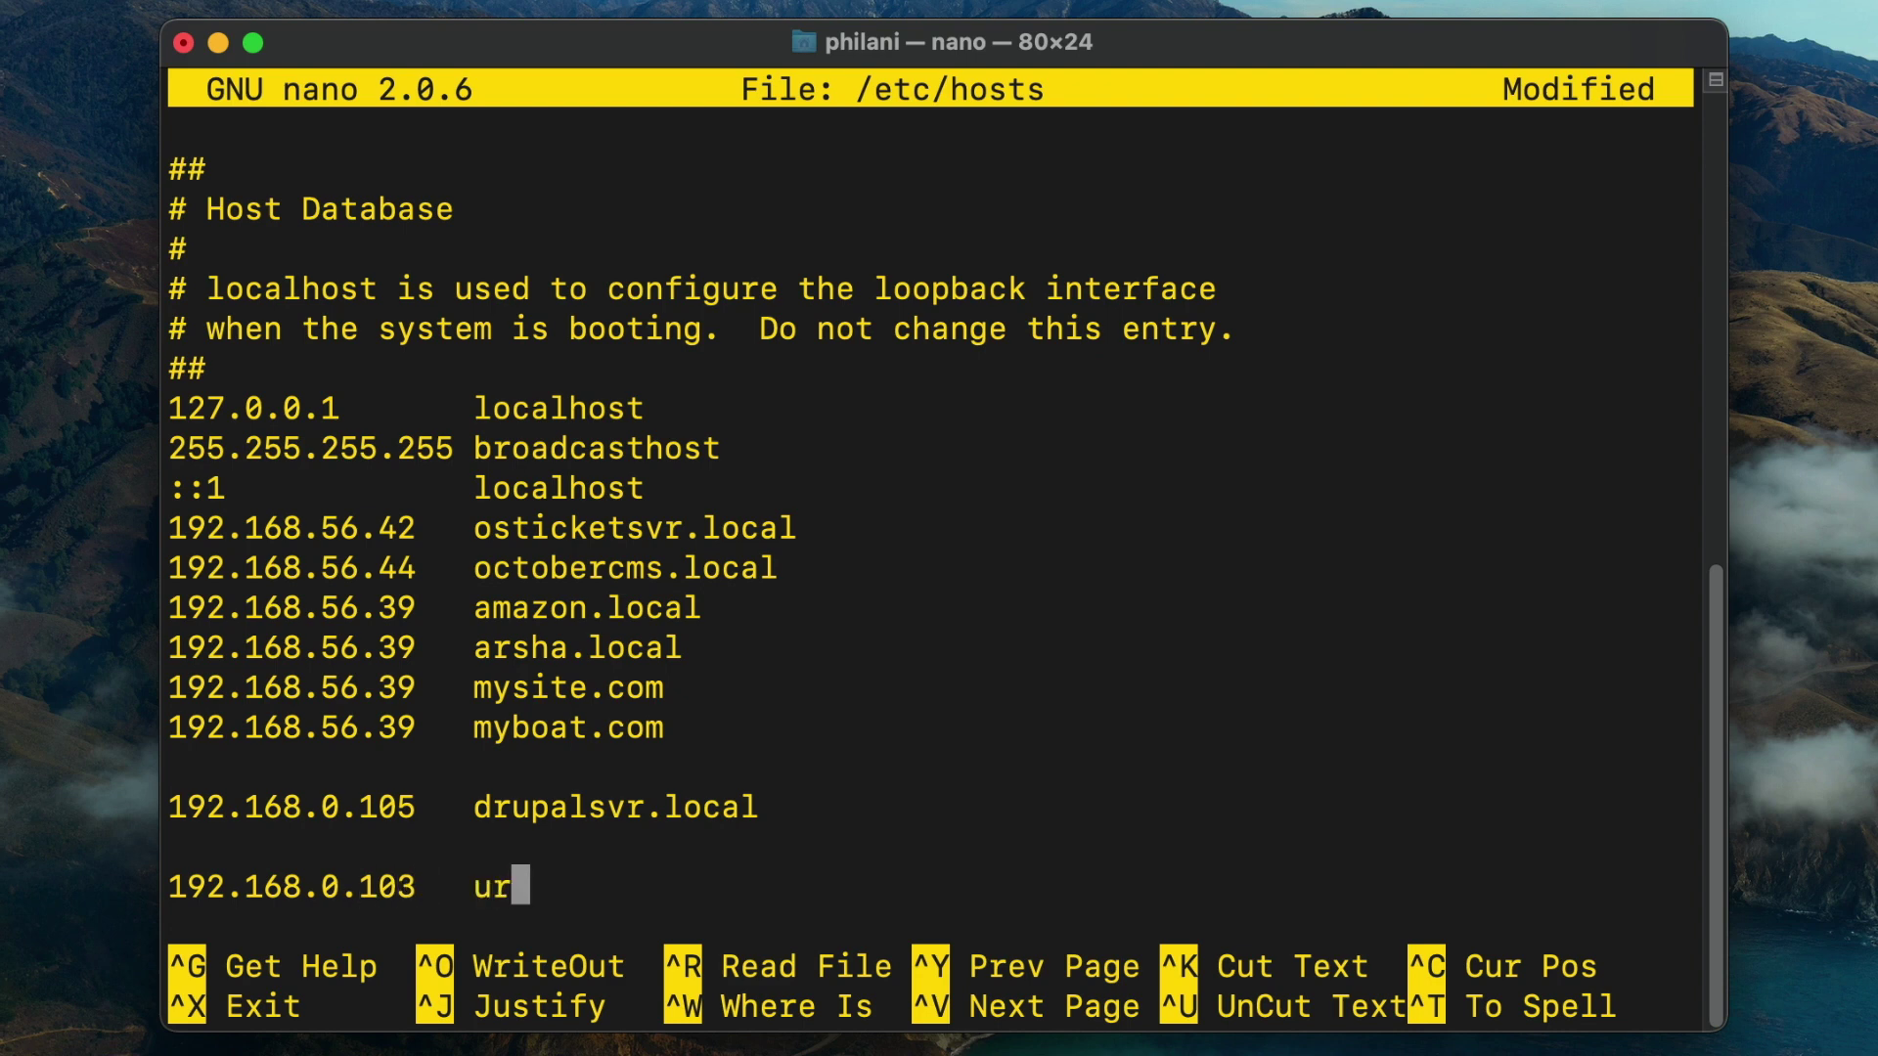
type("o")
key("BackSpace")
type("psvr.local")
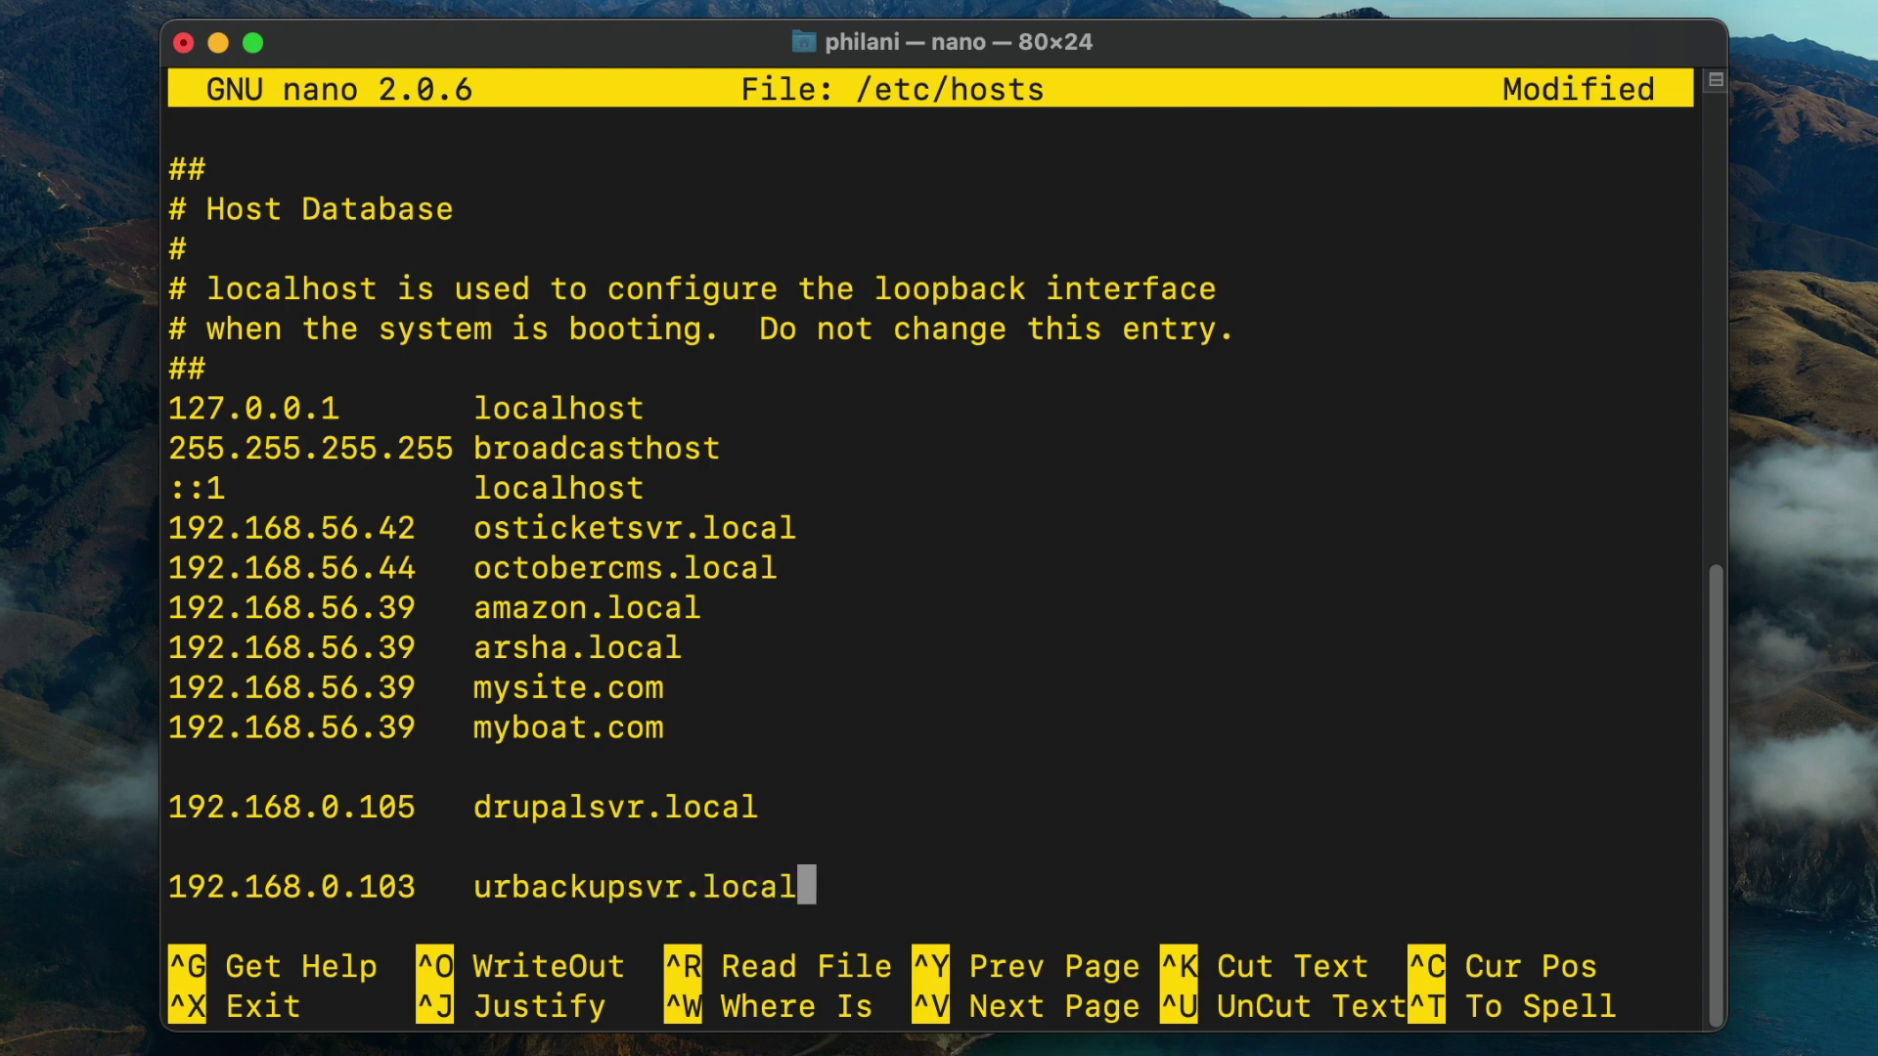
key("ctrl+o")
key("Return")
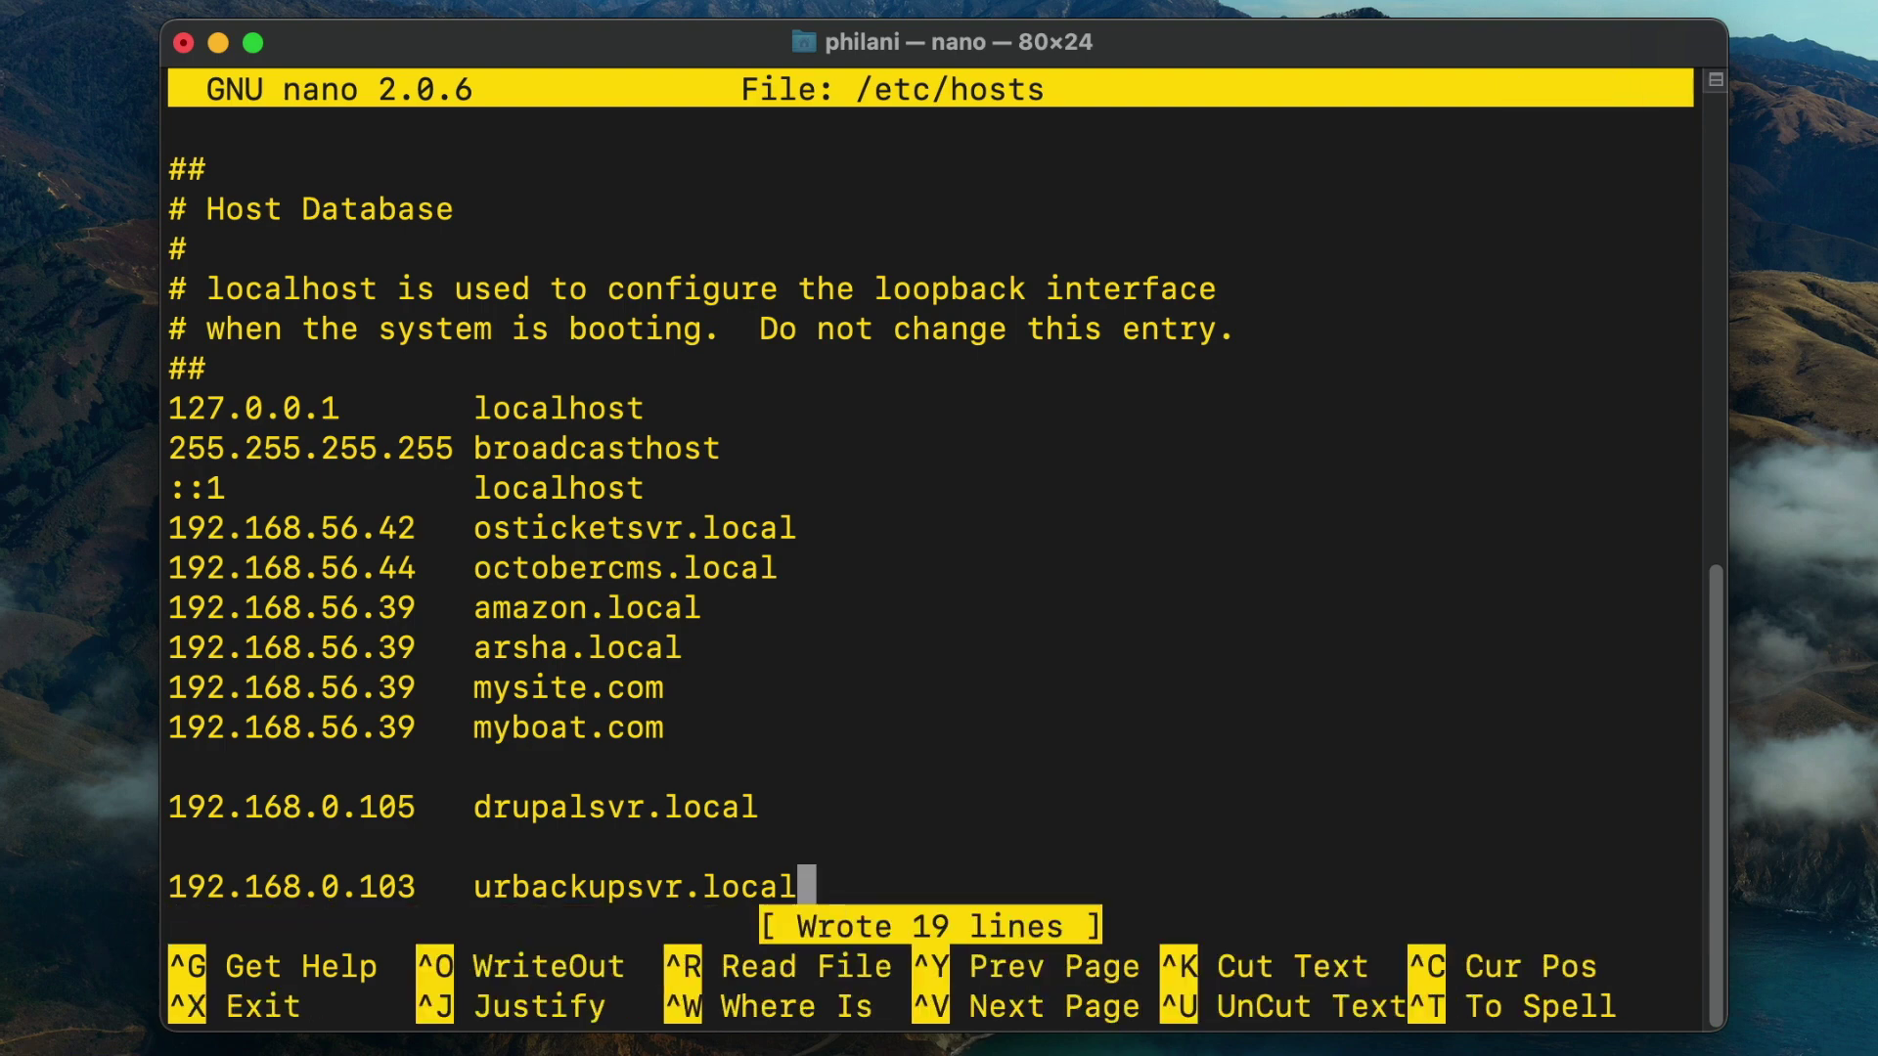
key("ctrl+x")
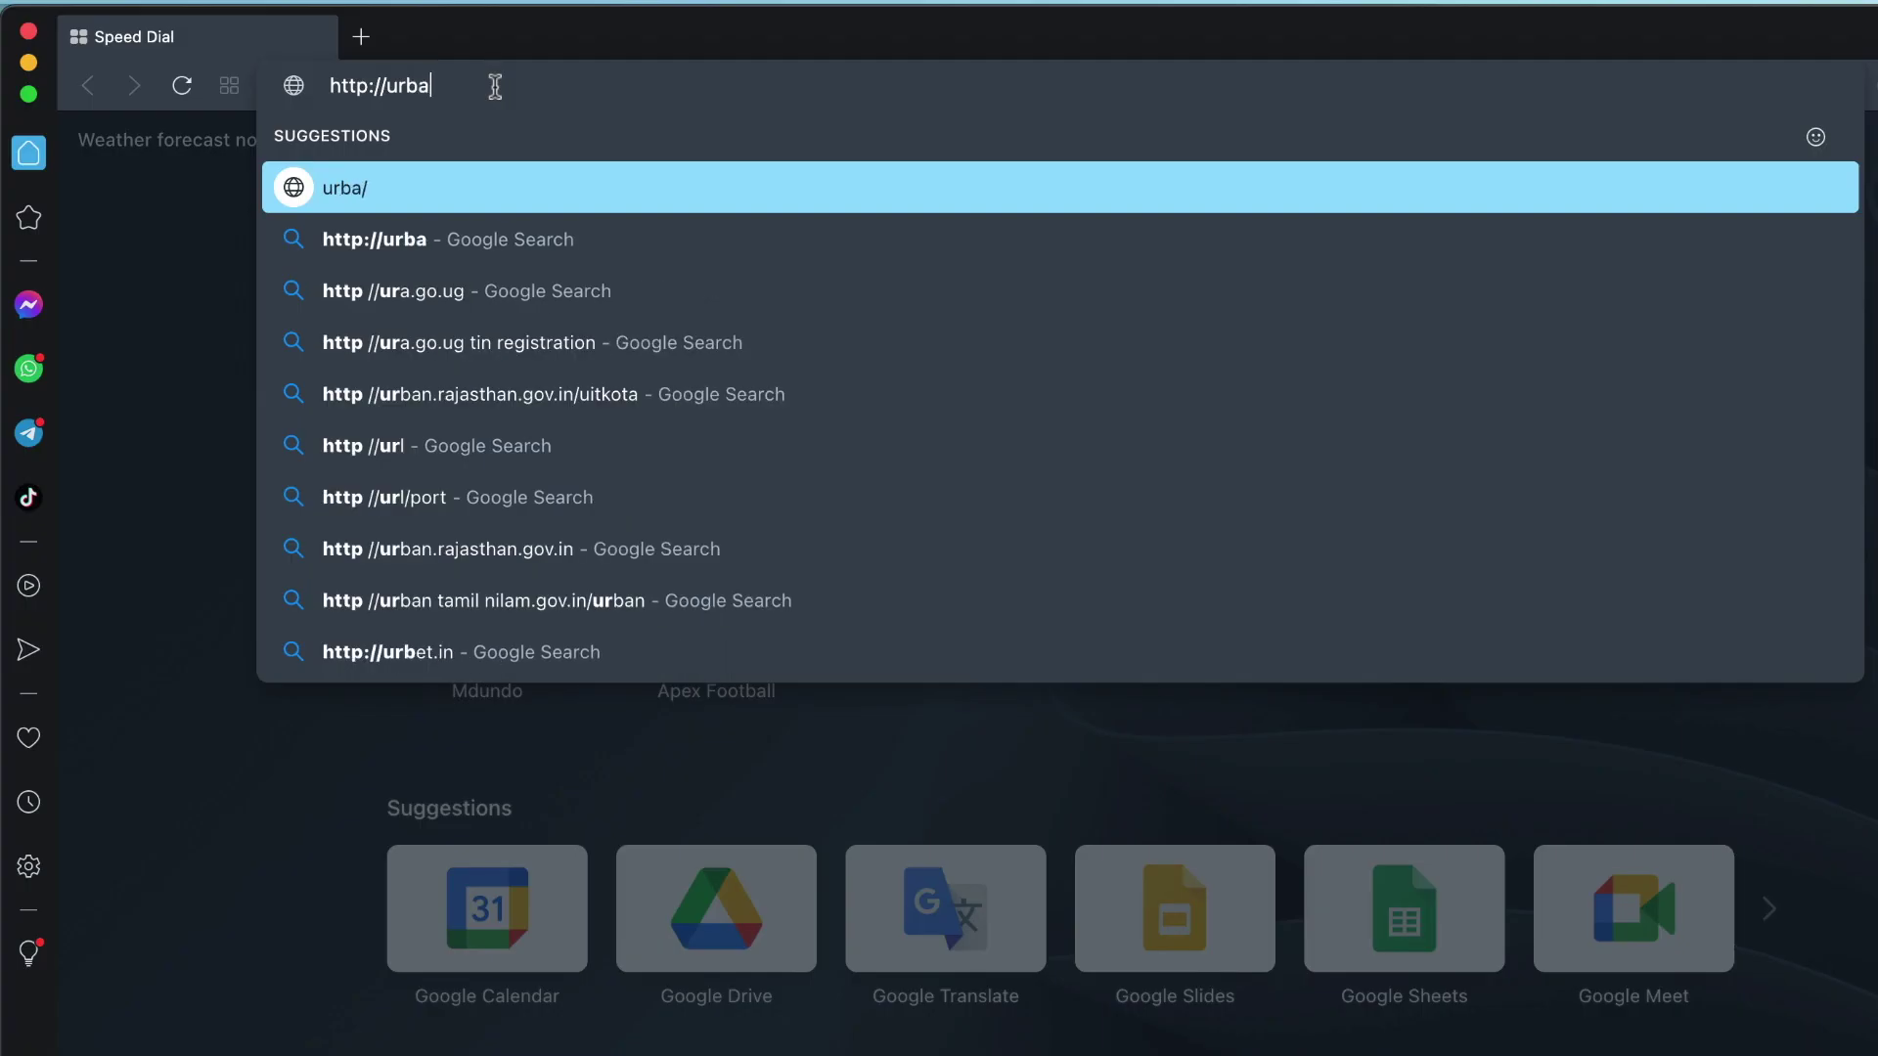
type("ckup")
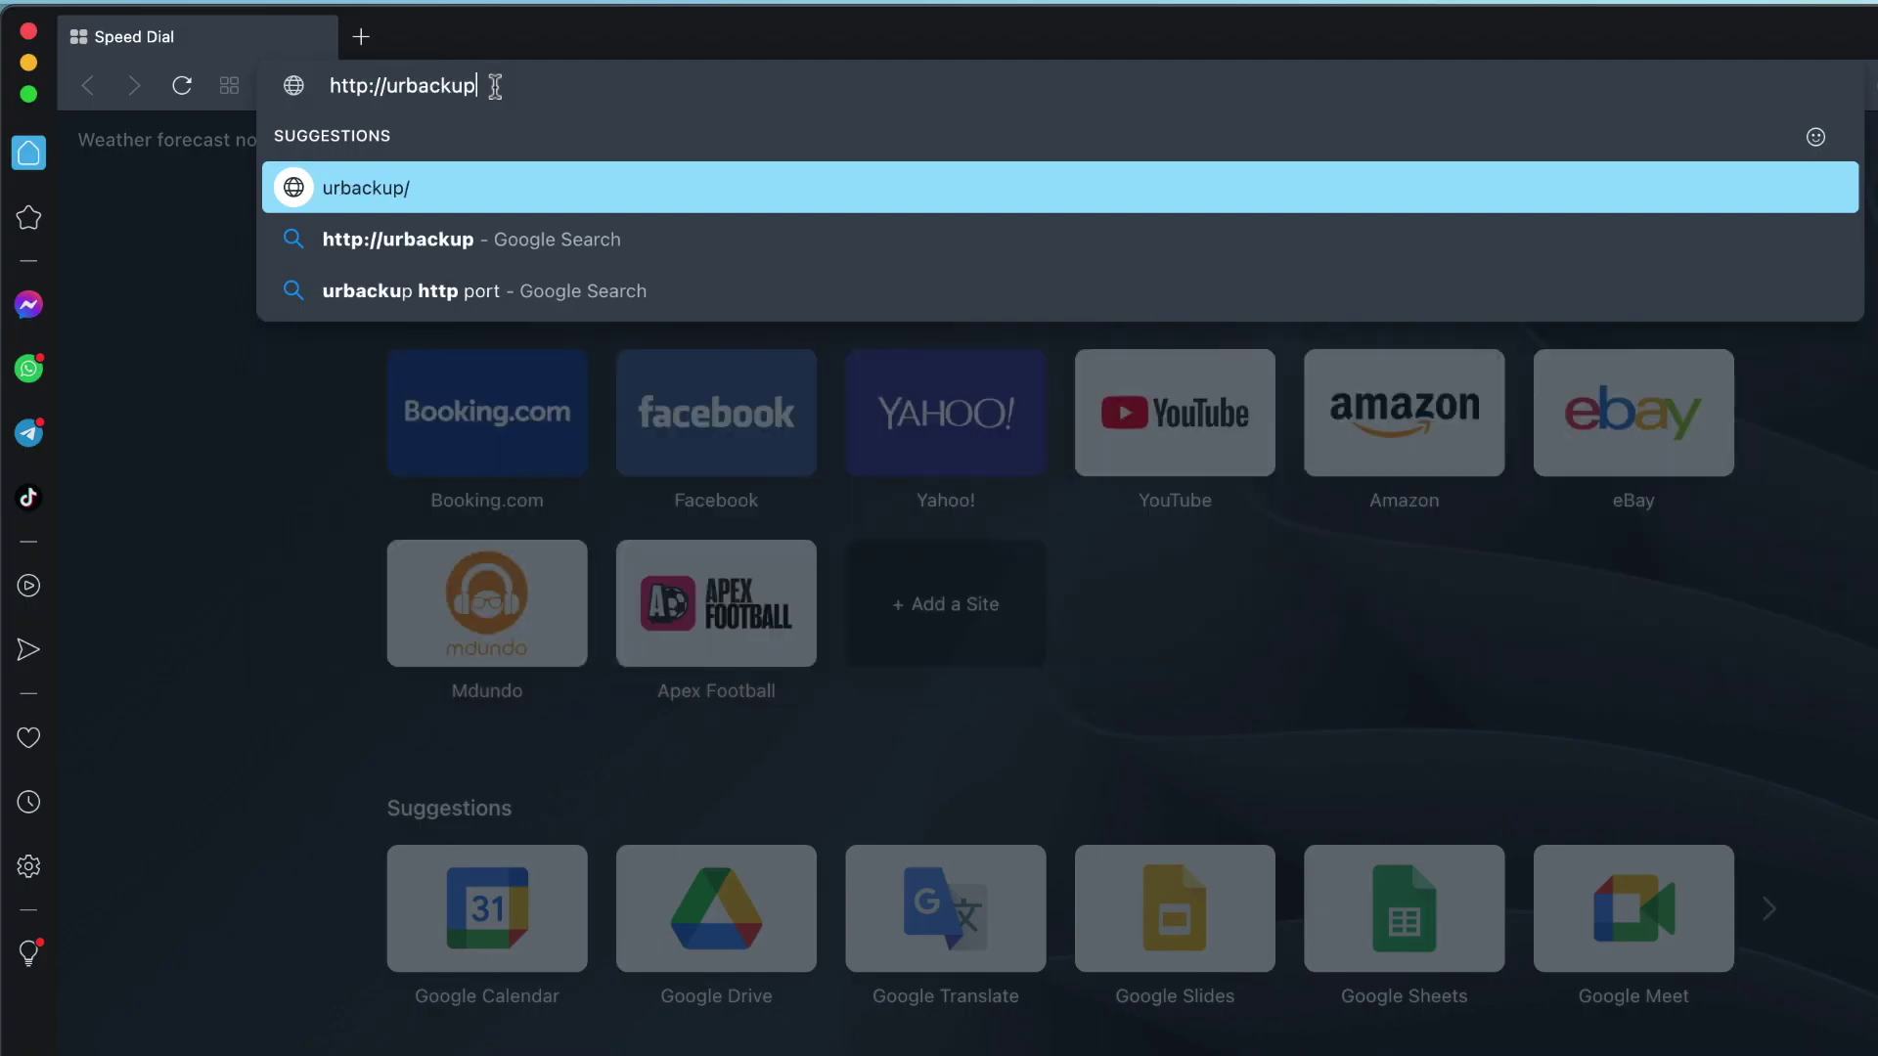
type("svr.local")
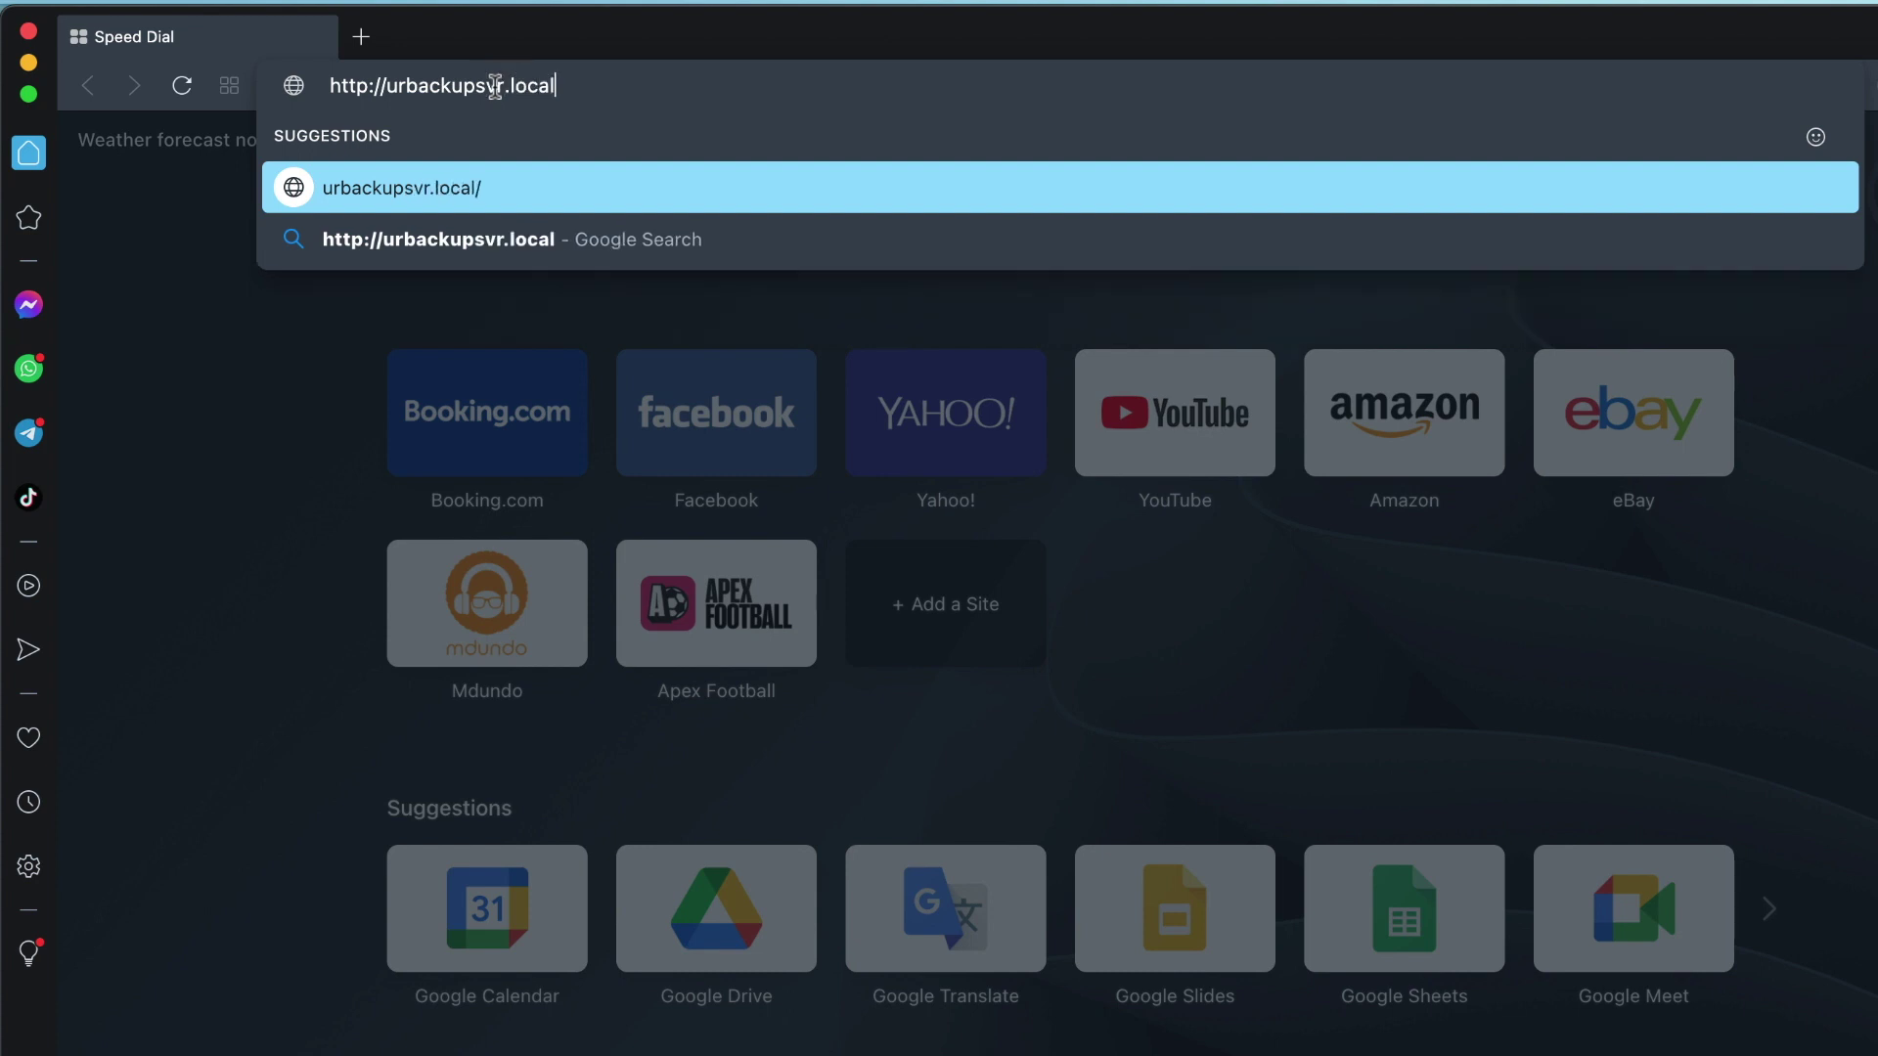
type(":55414")
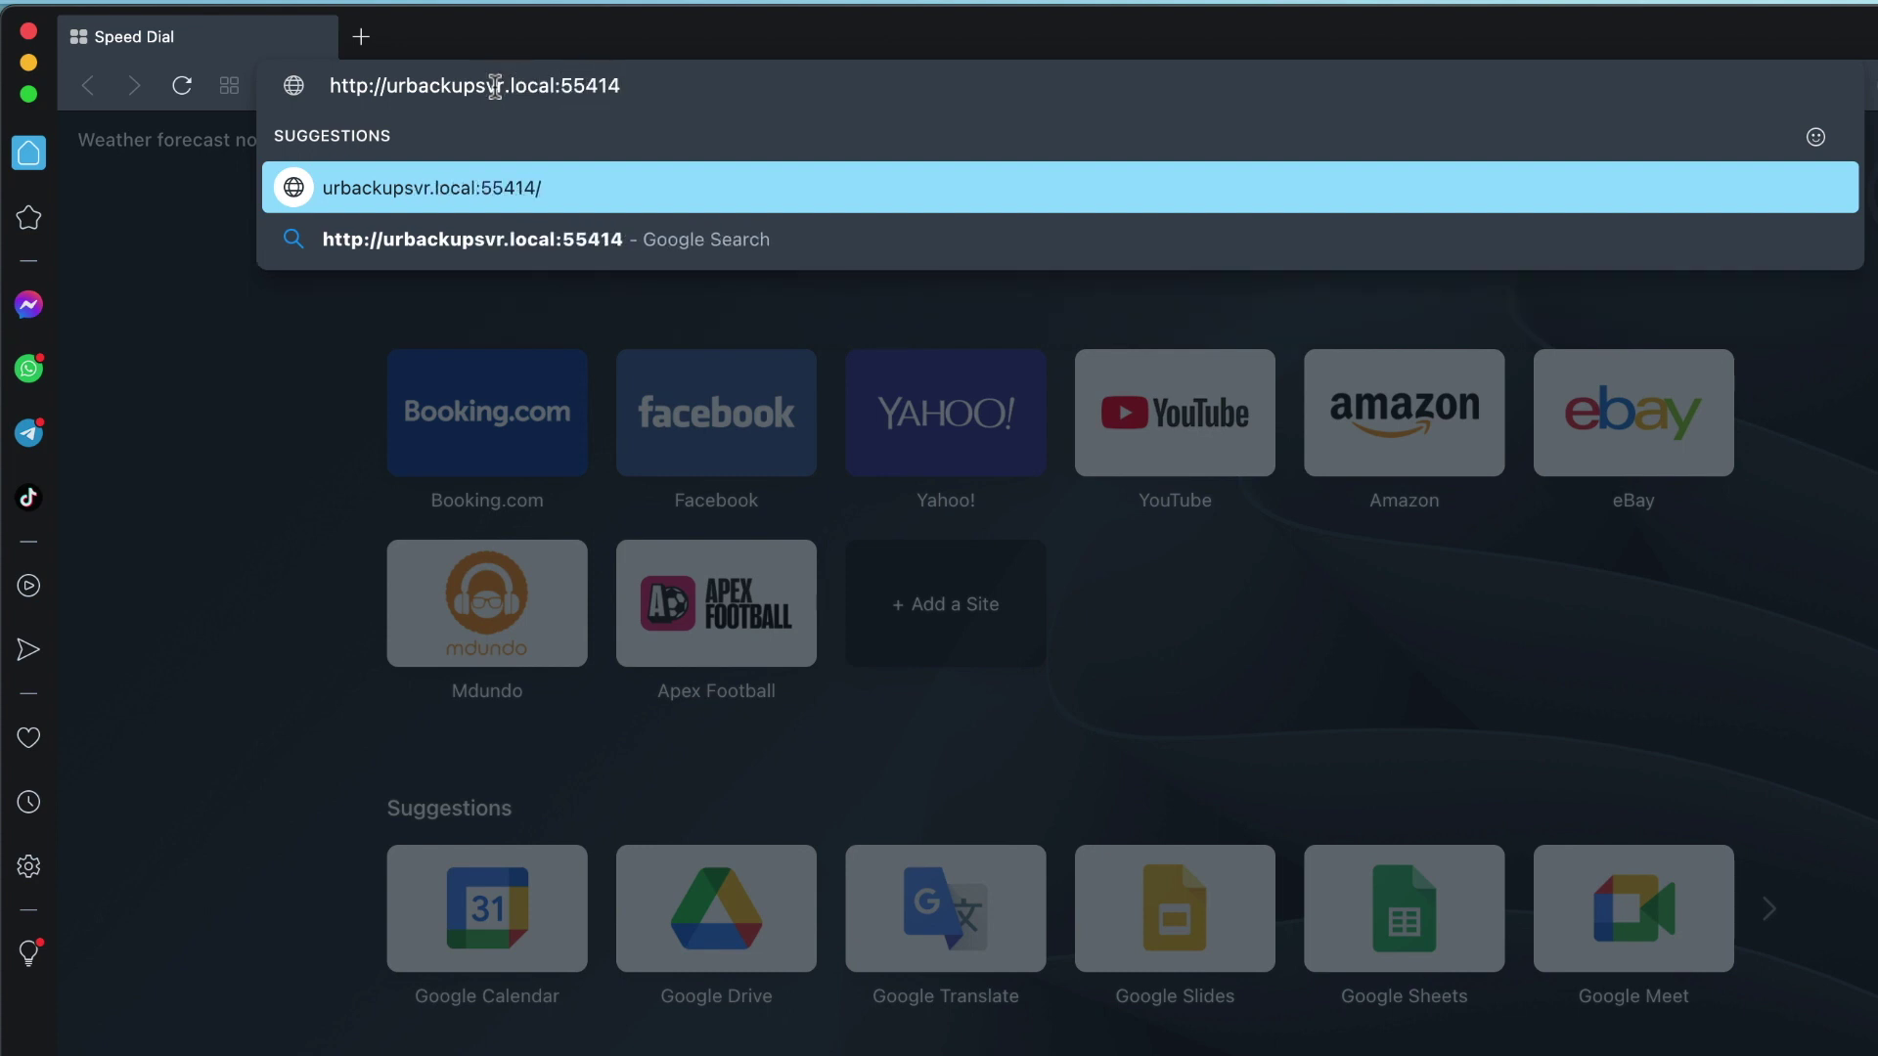
key("Return")
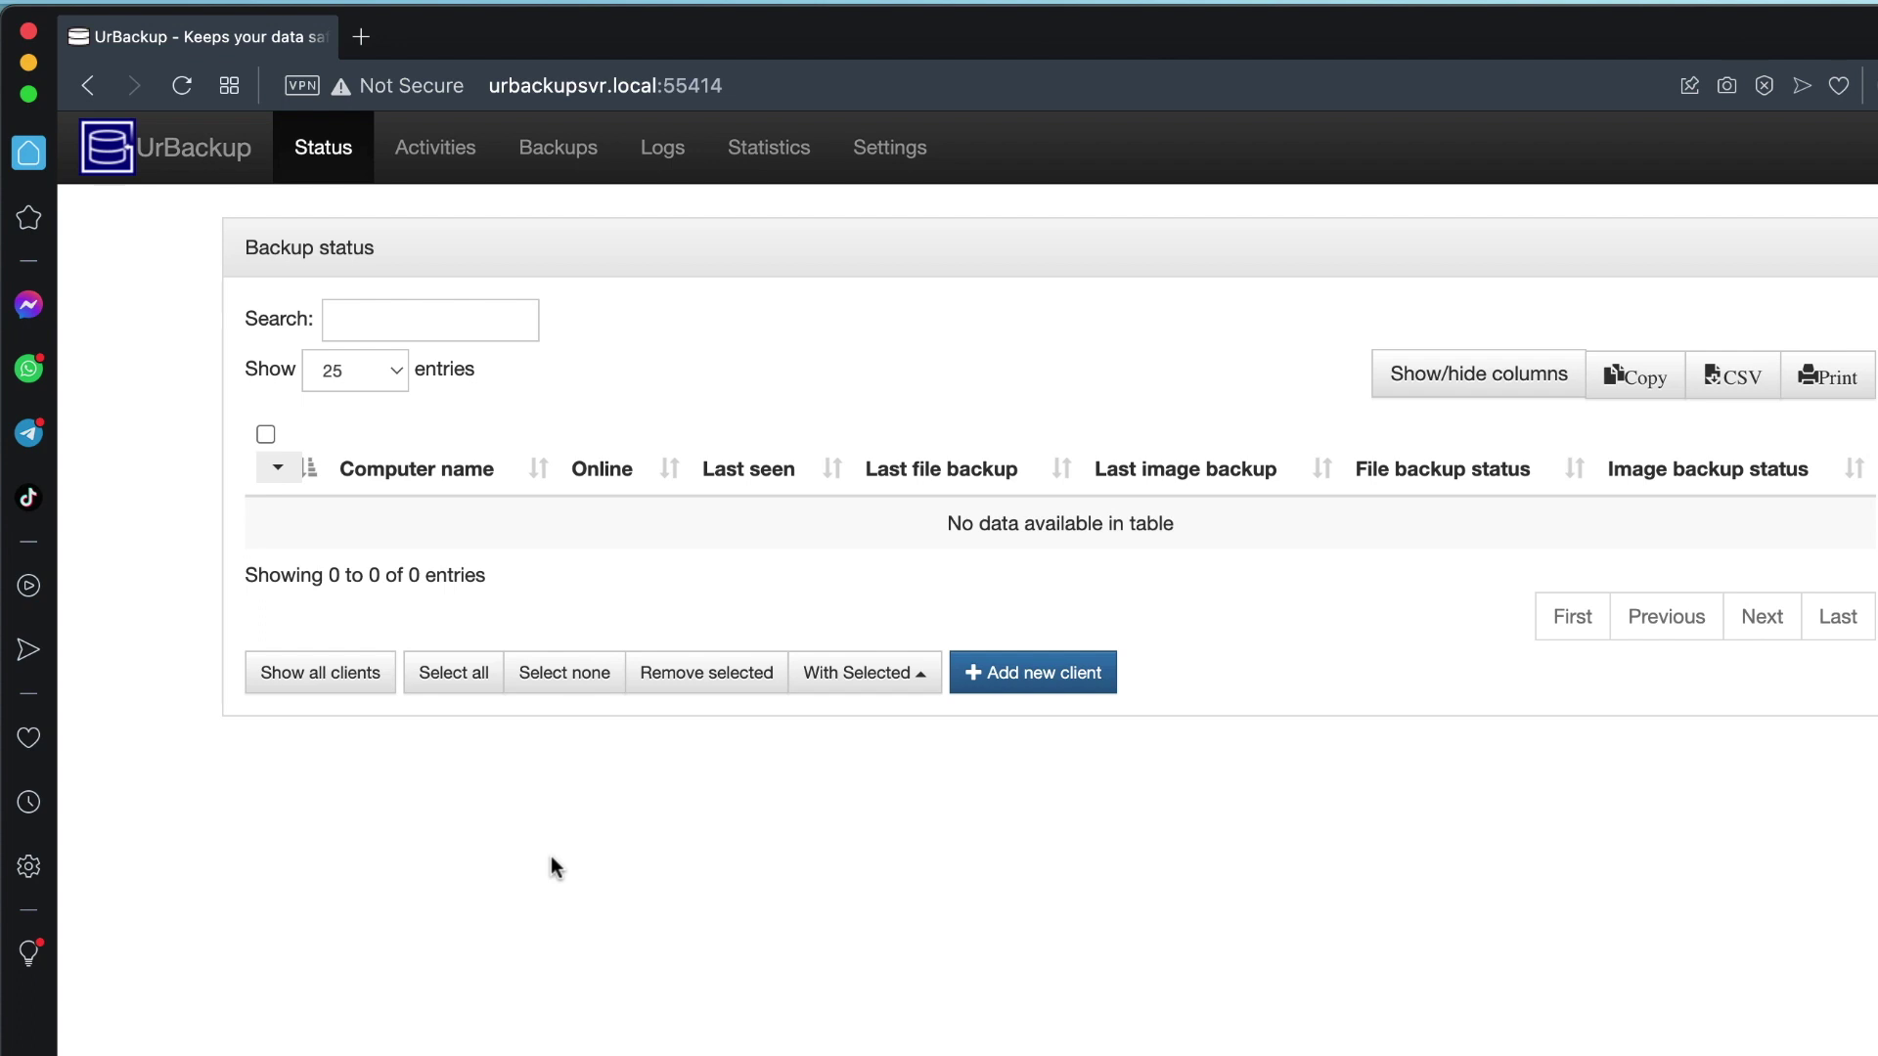
left_click(914, 150)
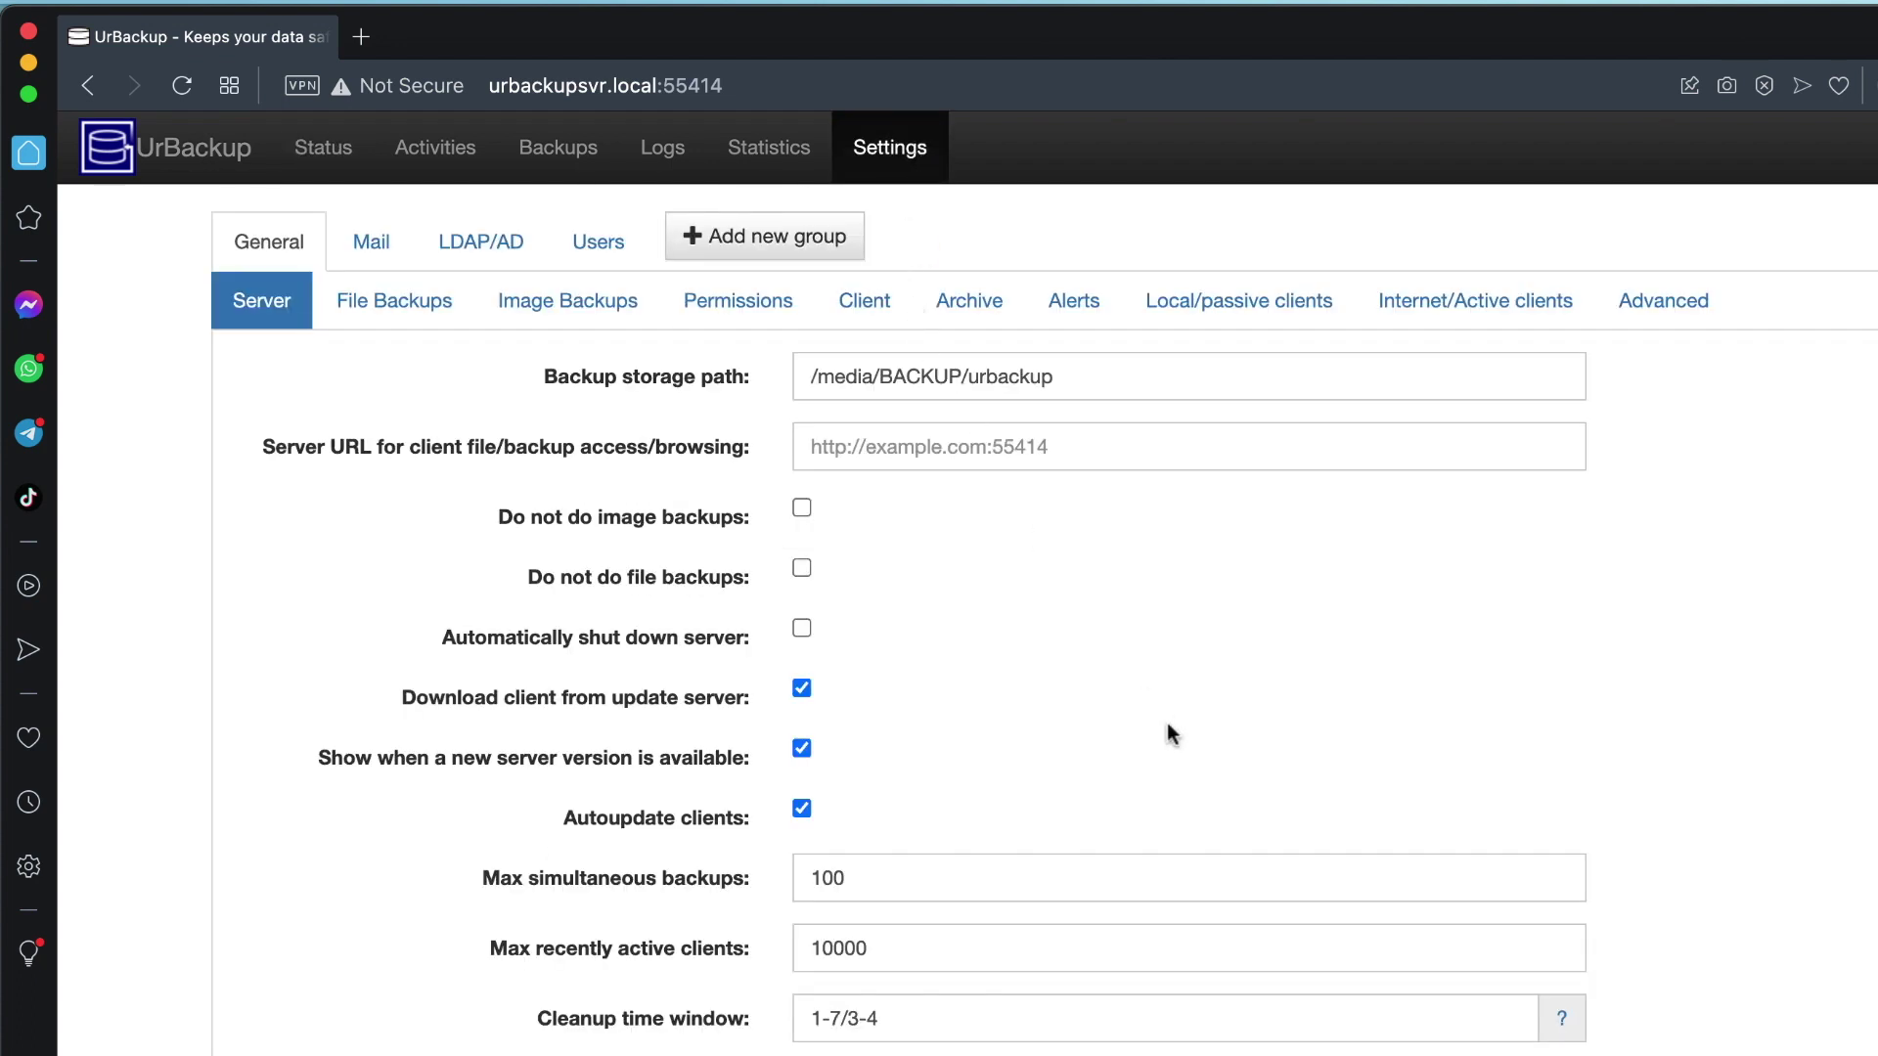
Step: Create user 'administrator' with a repeated password under Users, then log in with that password
left_click(598, 241)
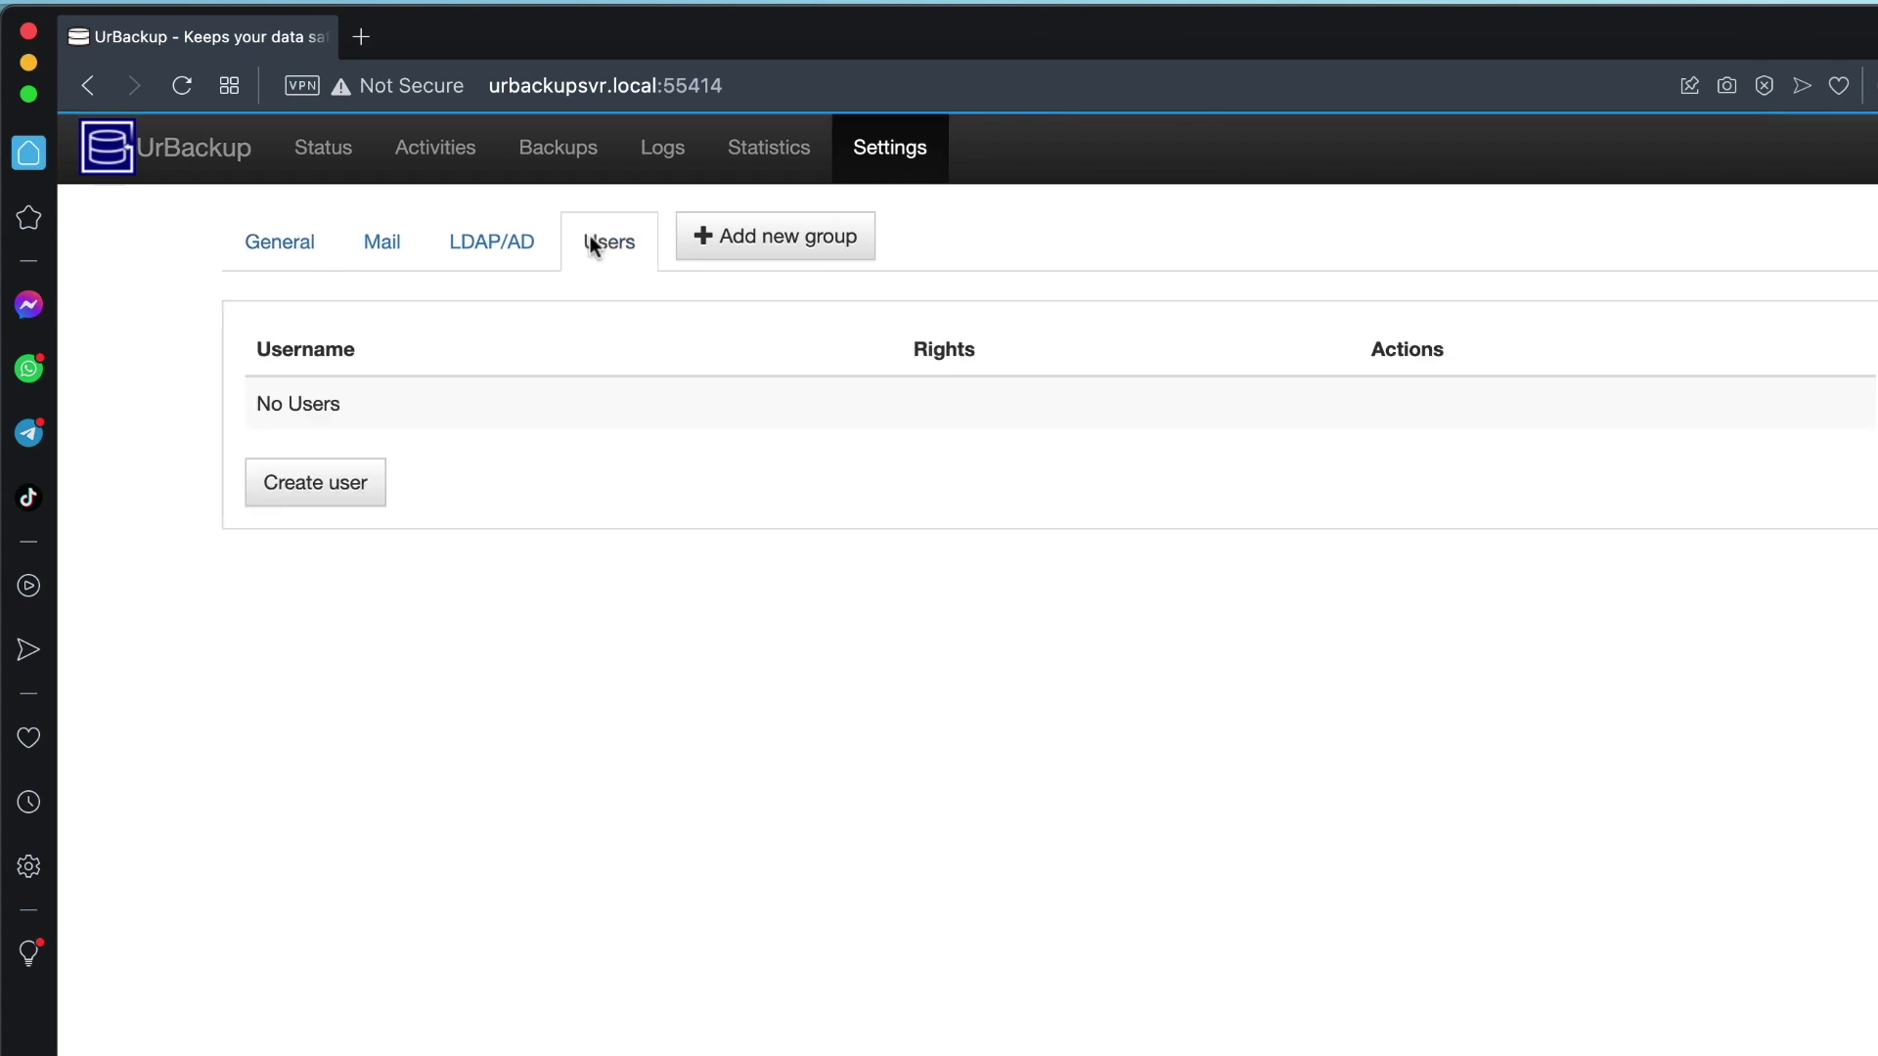
left_click(311, 482)
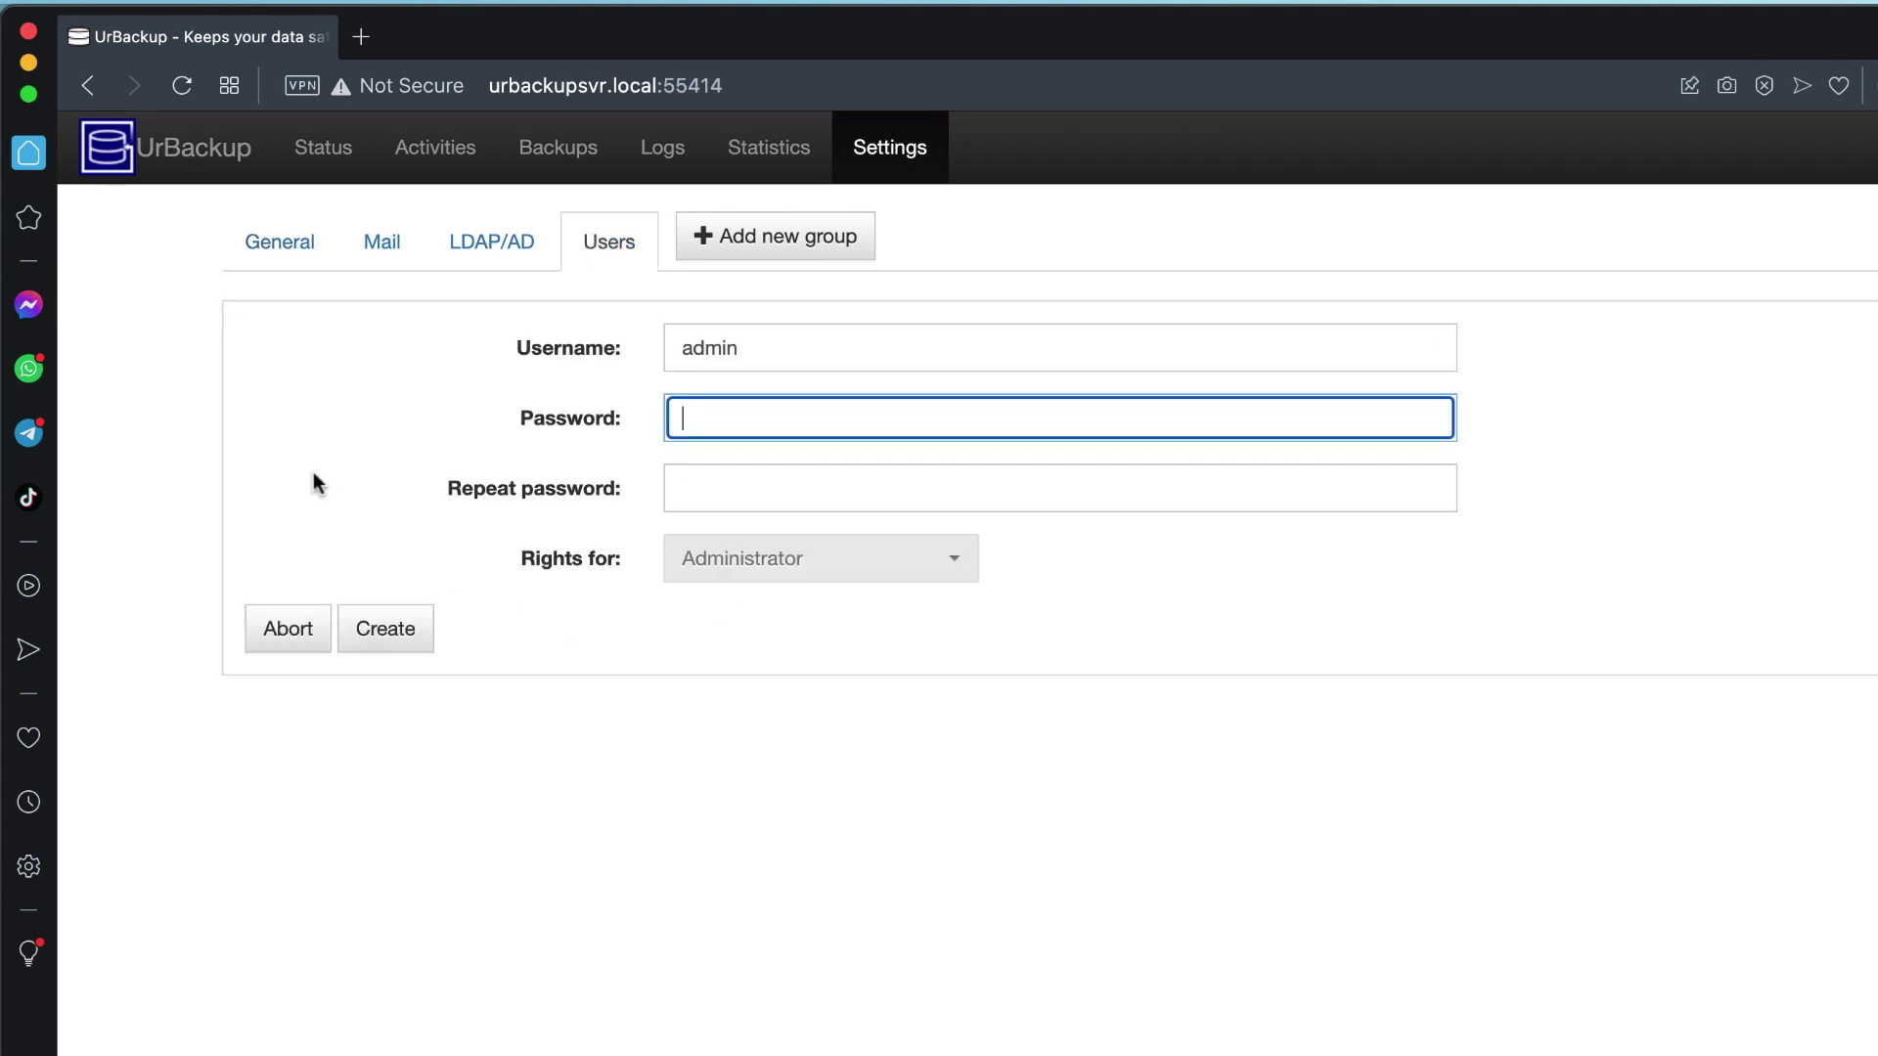
left_click(800, 342)
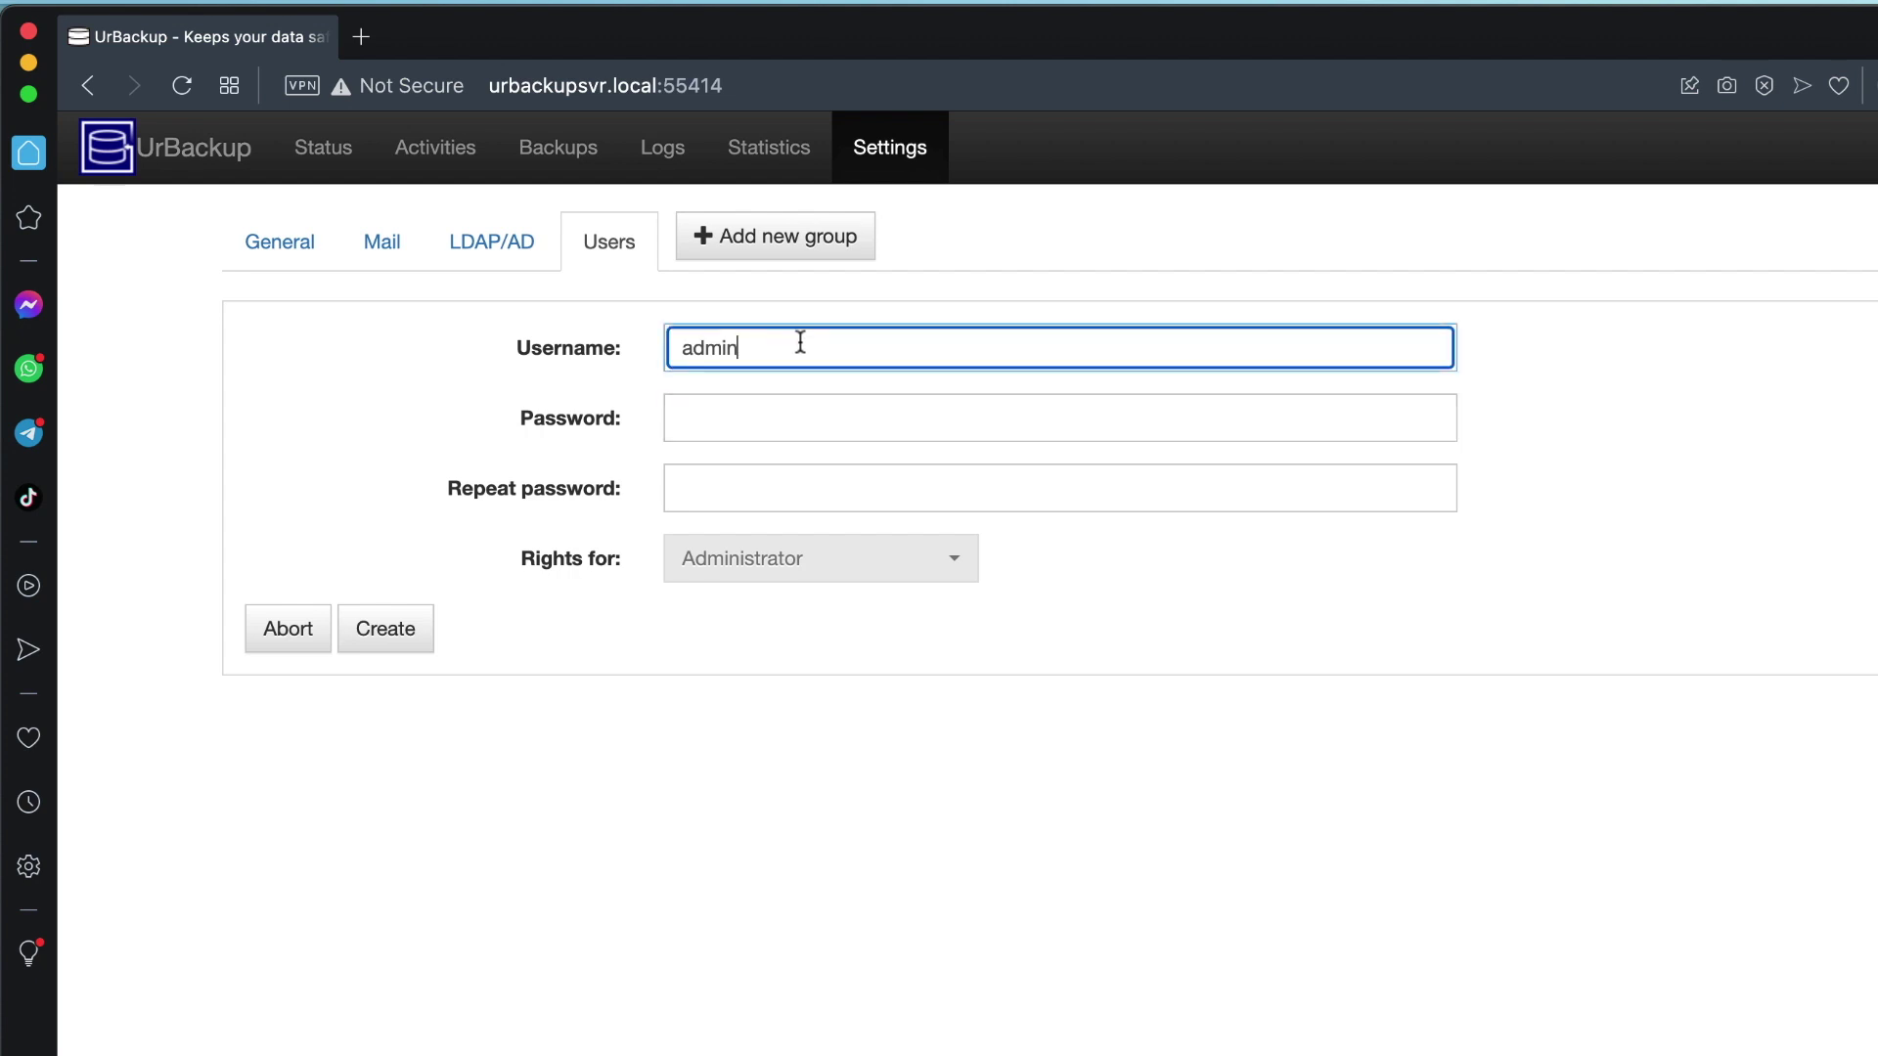
type("istrator")
key("Tab")
type("•••••••")
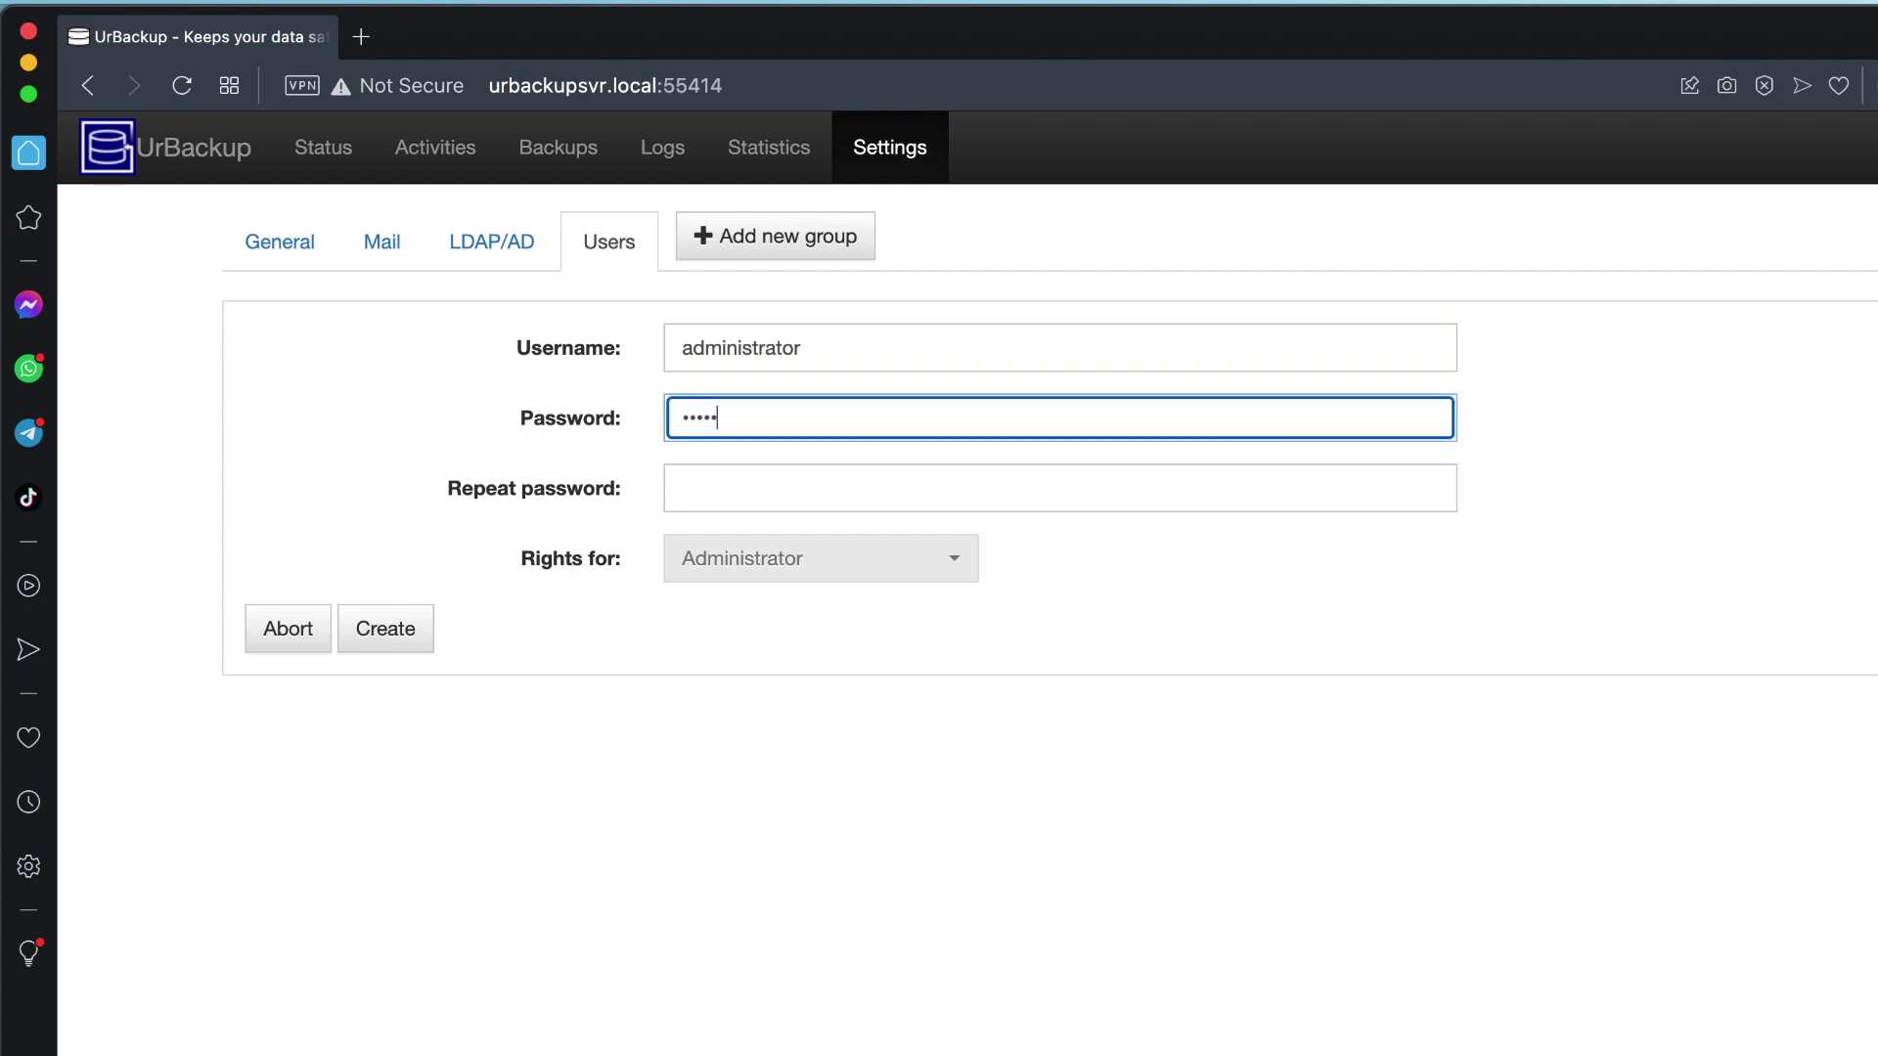
type("•••••••")
key("Tab")
type("•••••••••")
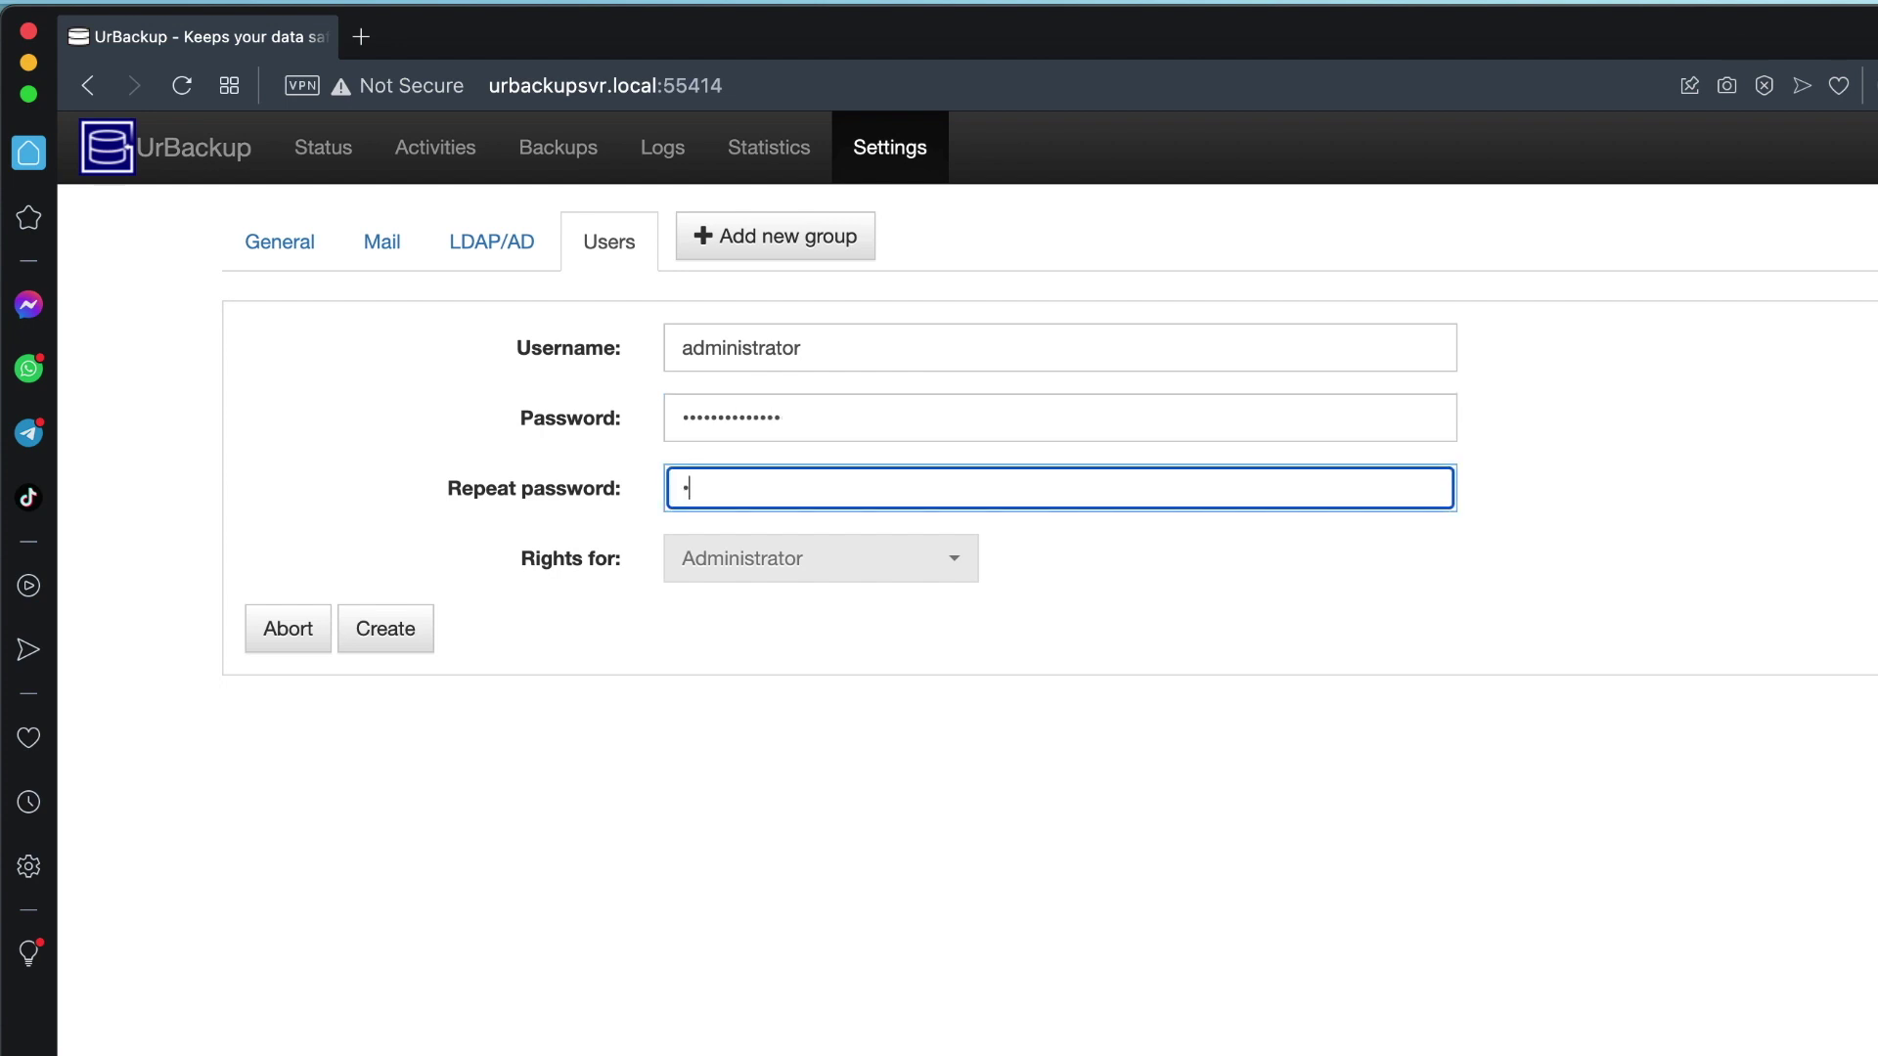
type("•••••")
left_click(388, 635)
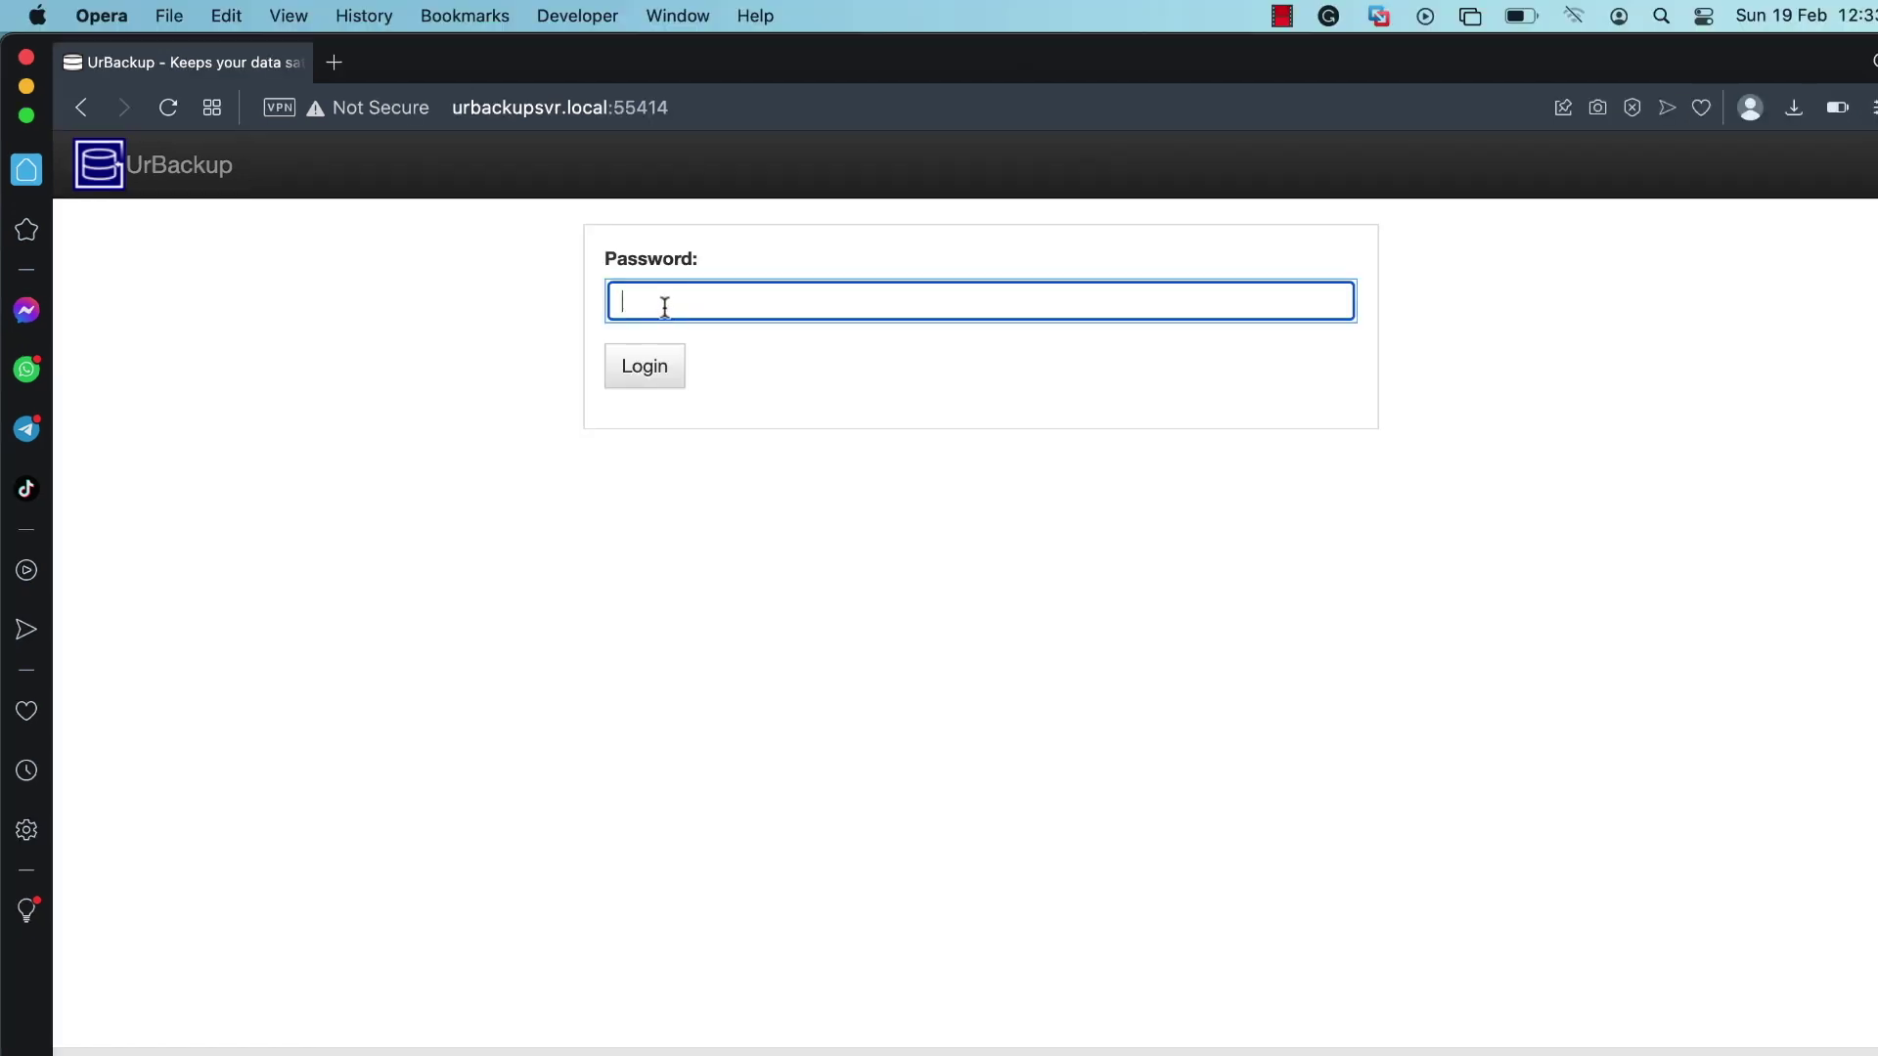
type("••••••••••••••")
left_click(644, 377)
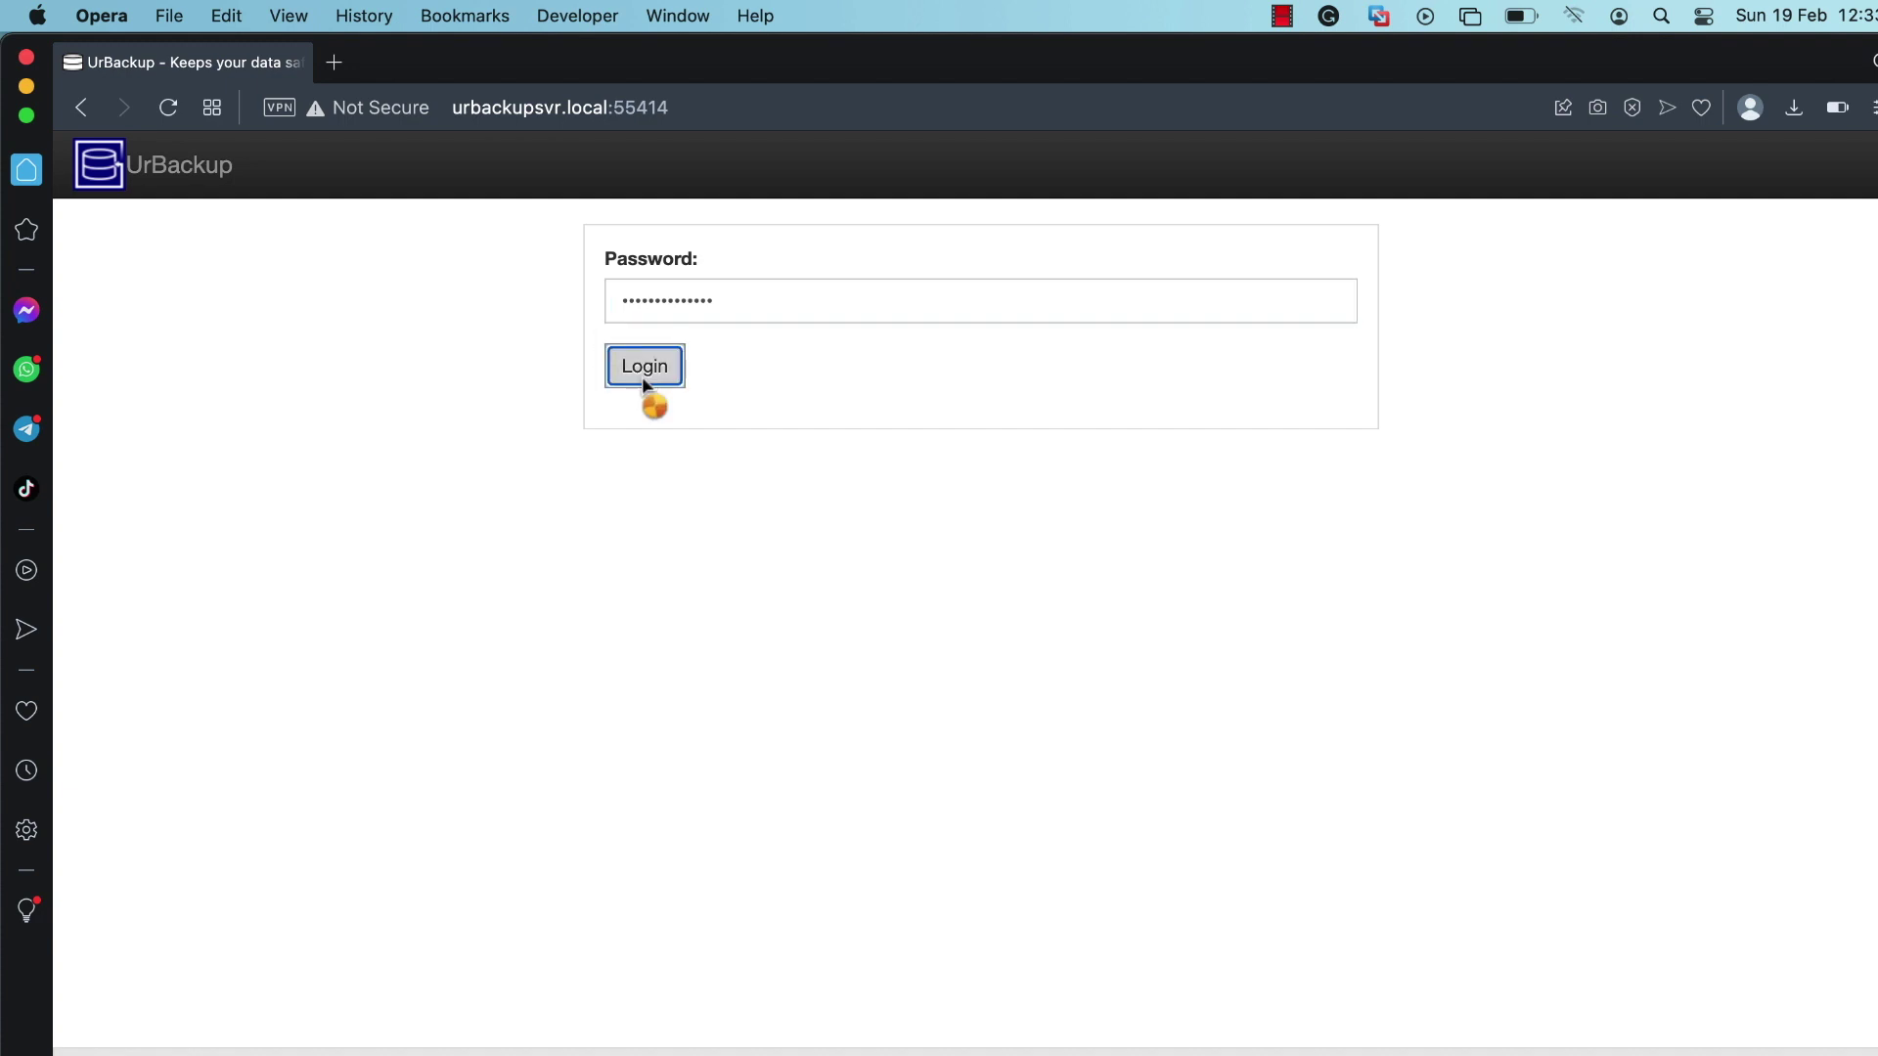
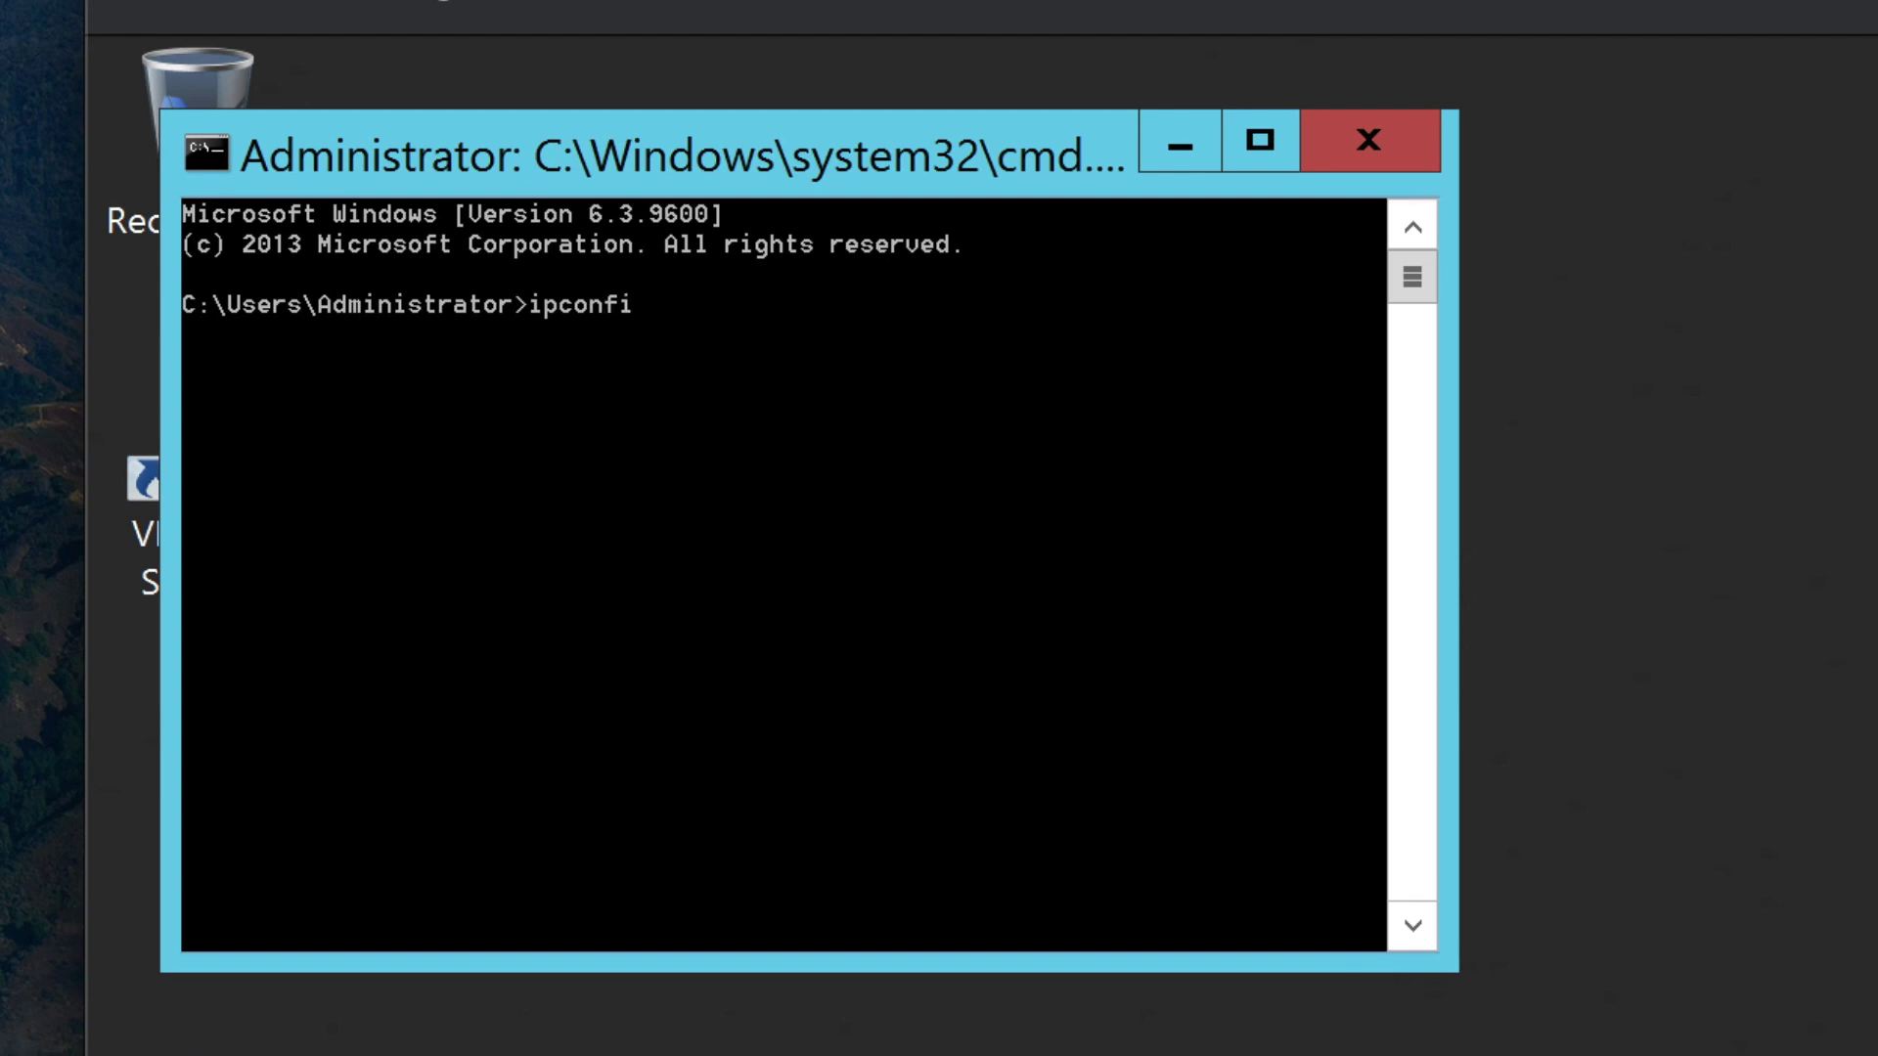
Step: Run ipconfig in the guest to read its IPv4 address 192.168.0.101, then minimise the VM console
key("Return")
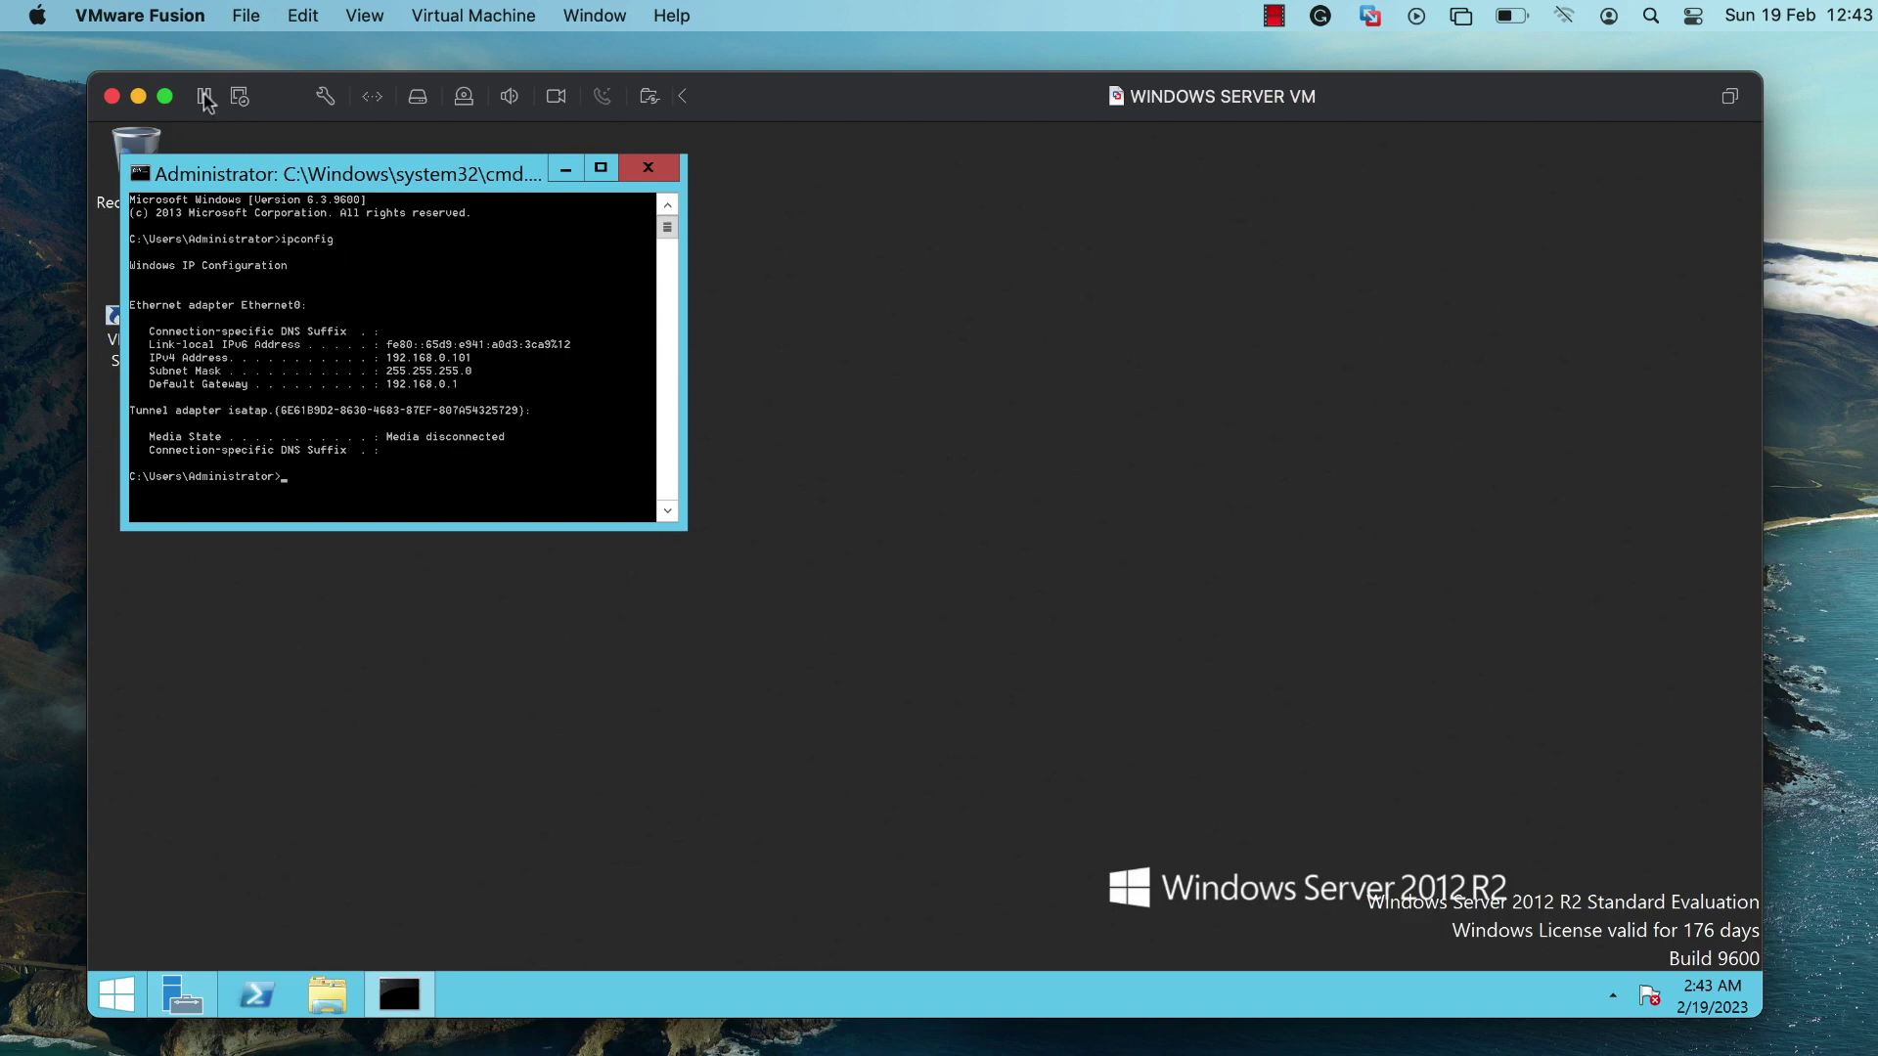
left_click(138, 95)
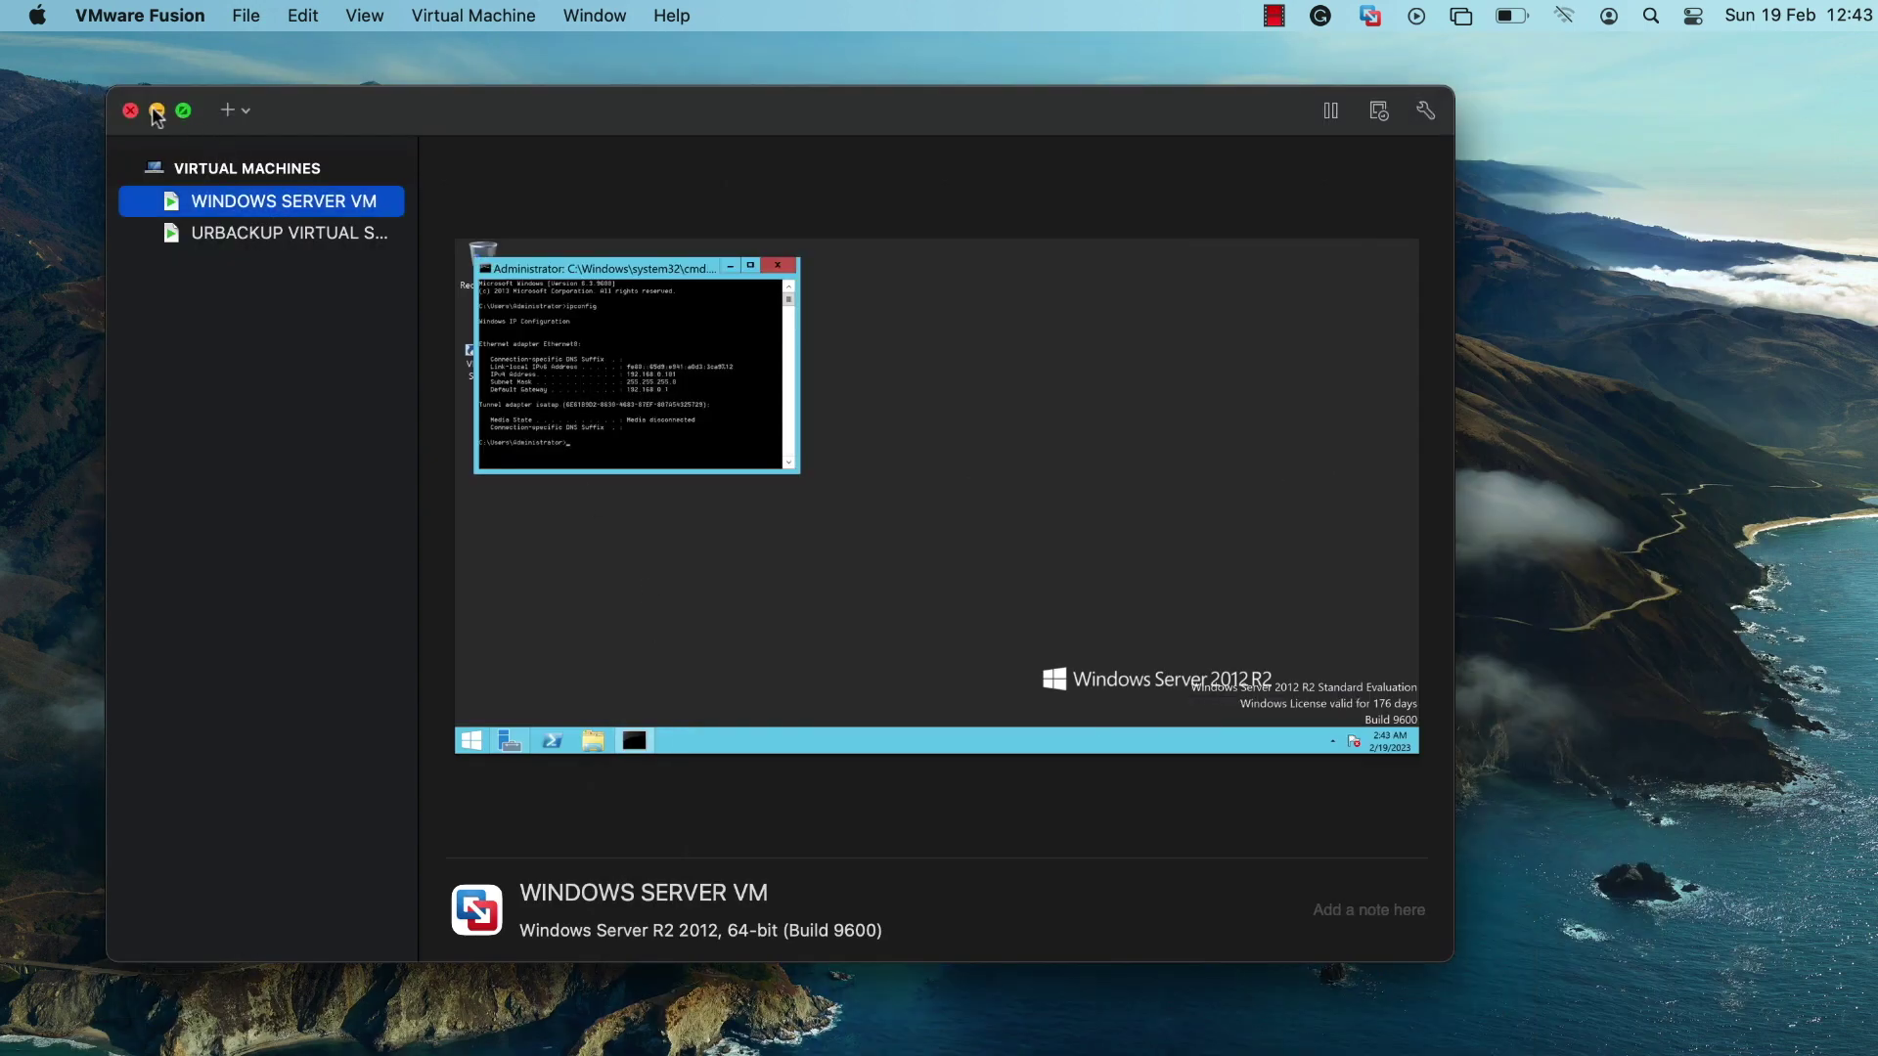
Step: Add the WINDOWS SERVER client at 192.168.0.101 in UrBackup and download its preconfigured Windows installer
left_click(157, 110)
key("super+Tab")
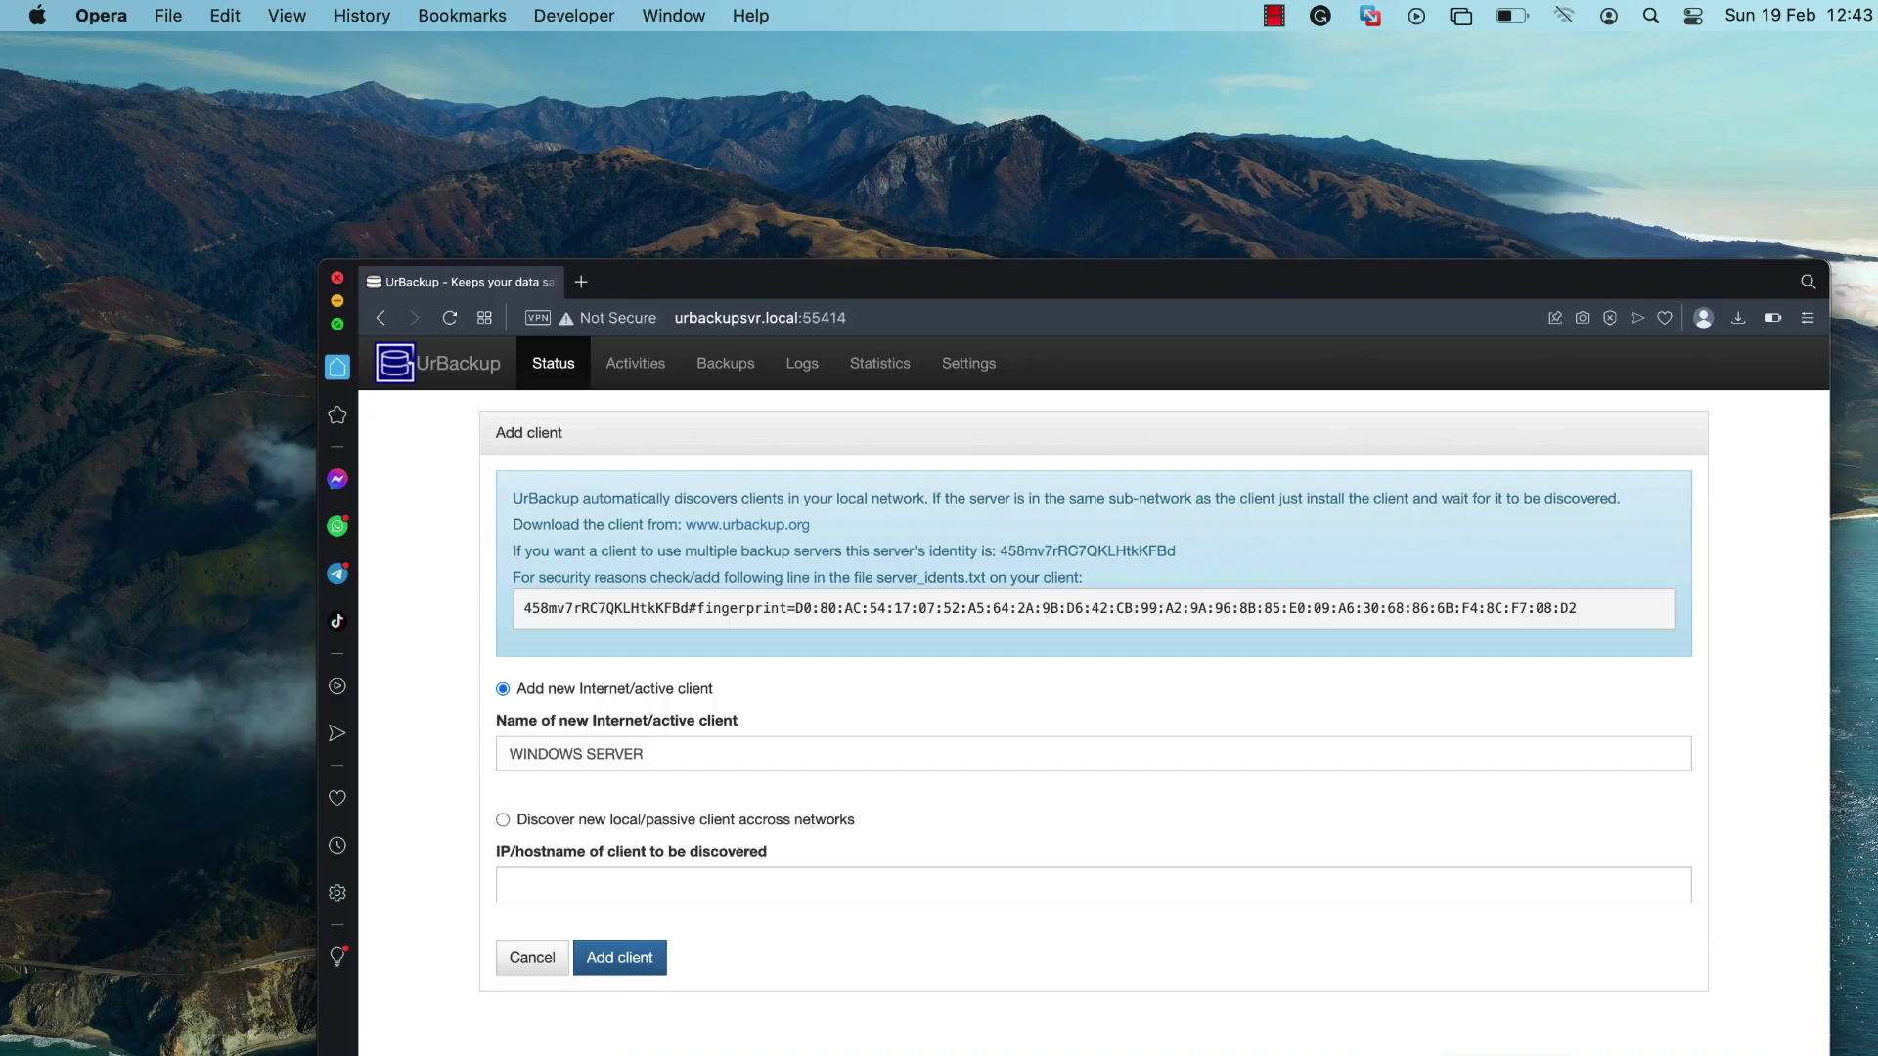
left_click(333, 824)
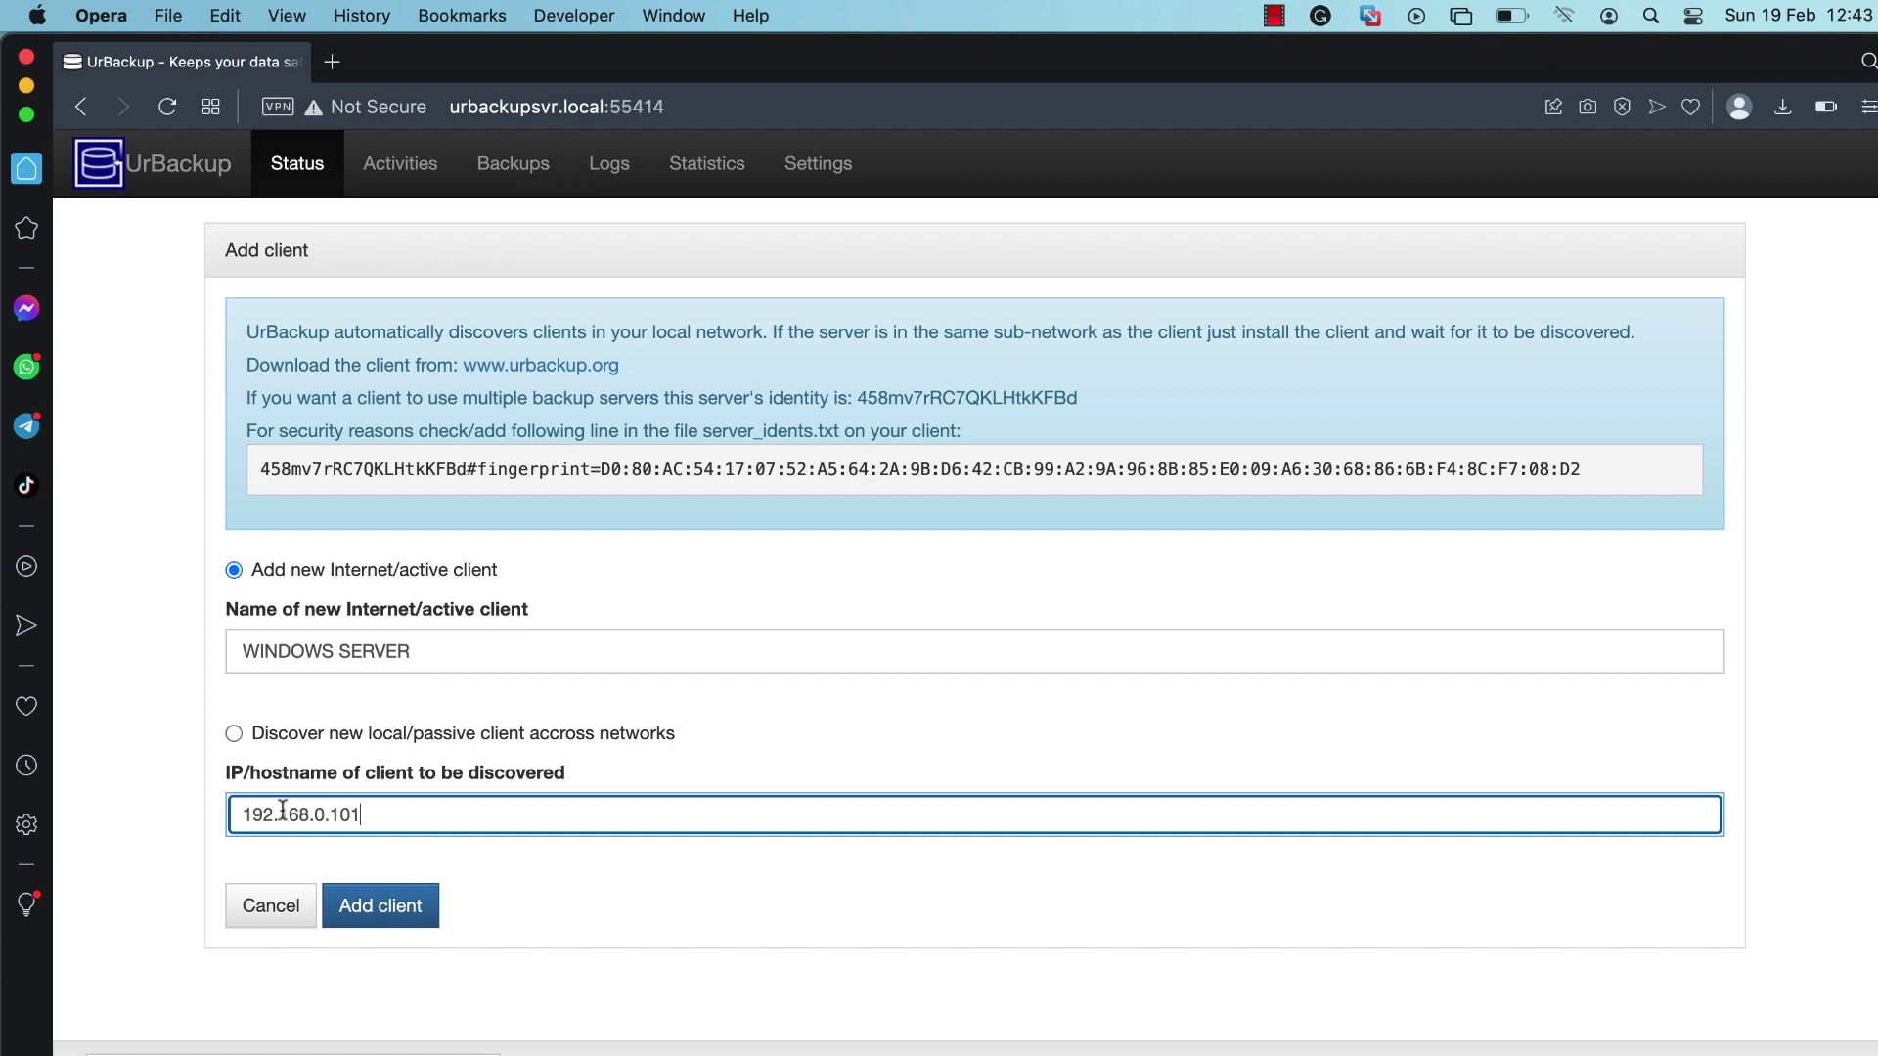
type("192.168.0.101")
left_click(357, 905)
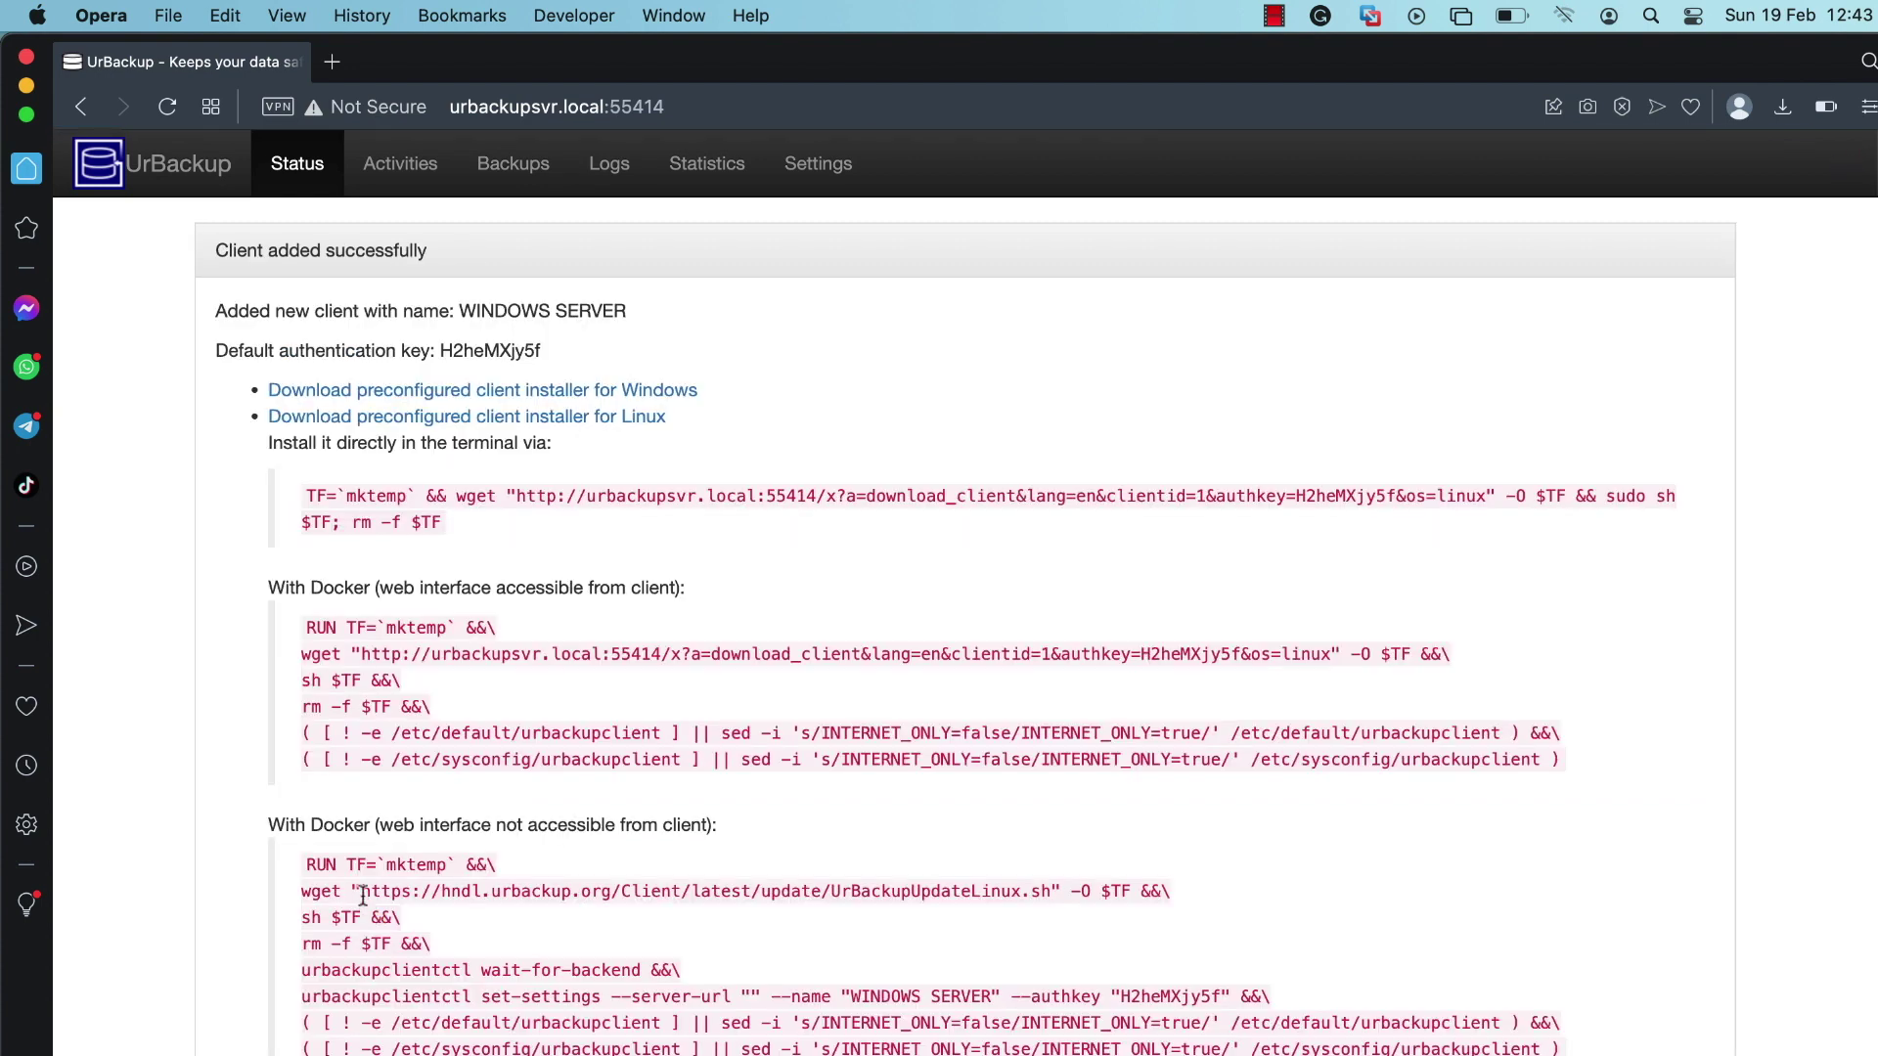
left_click(379, 391)
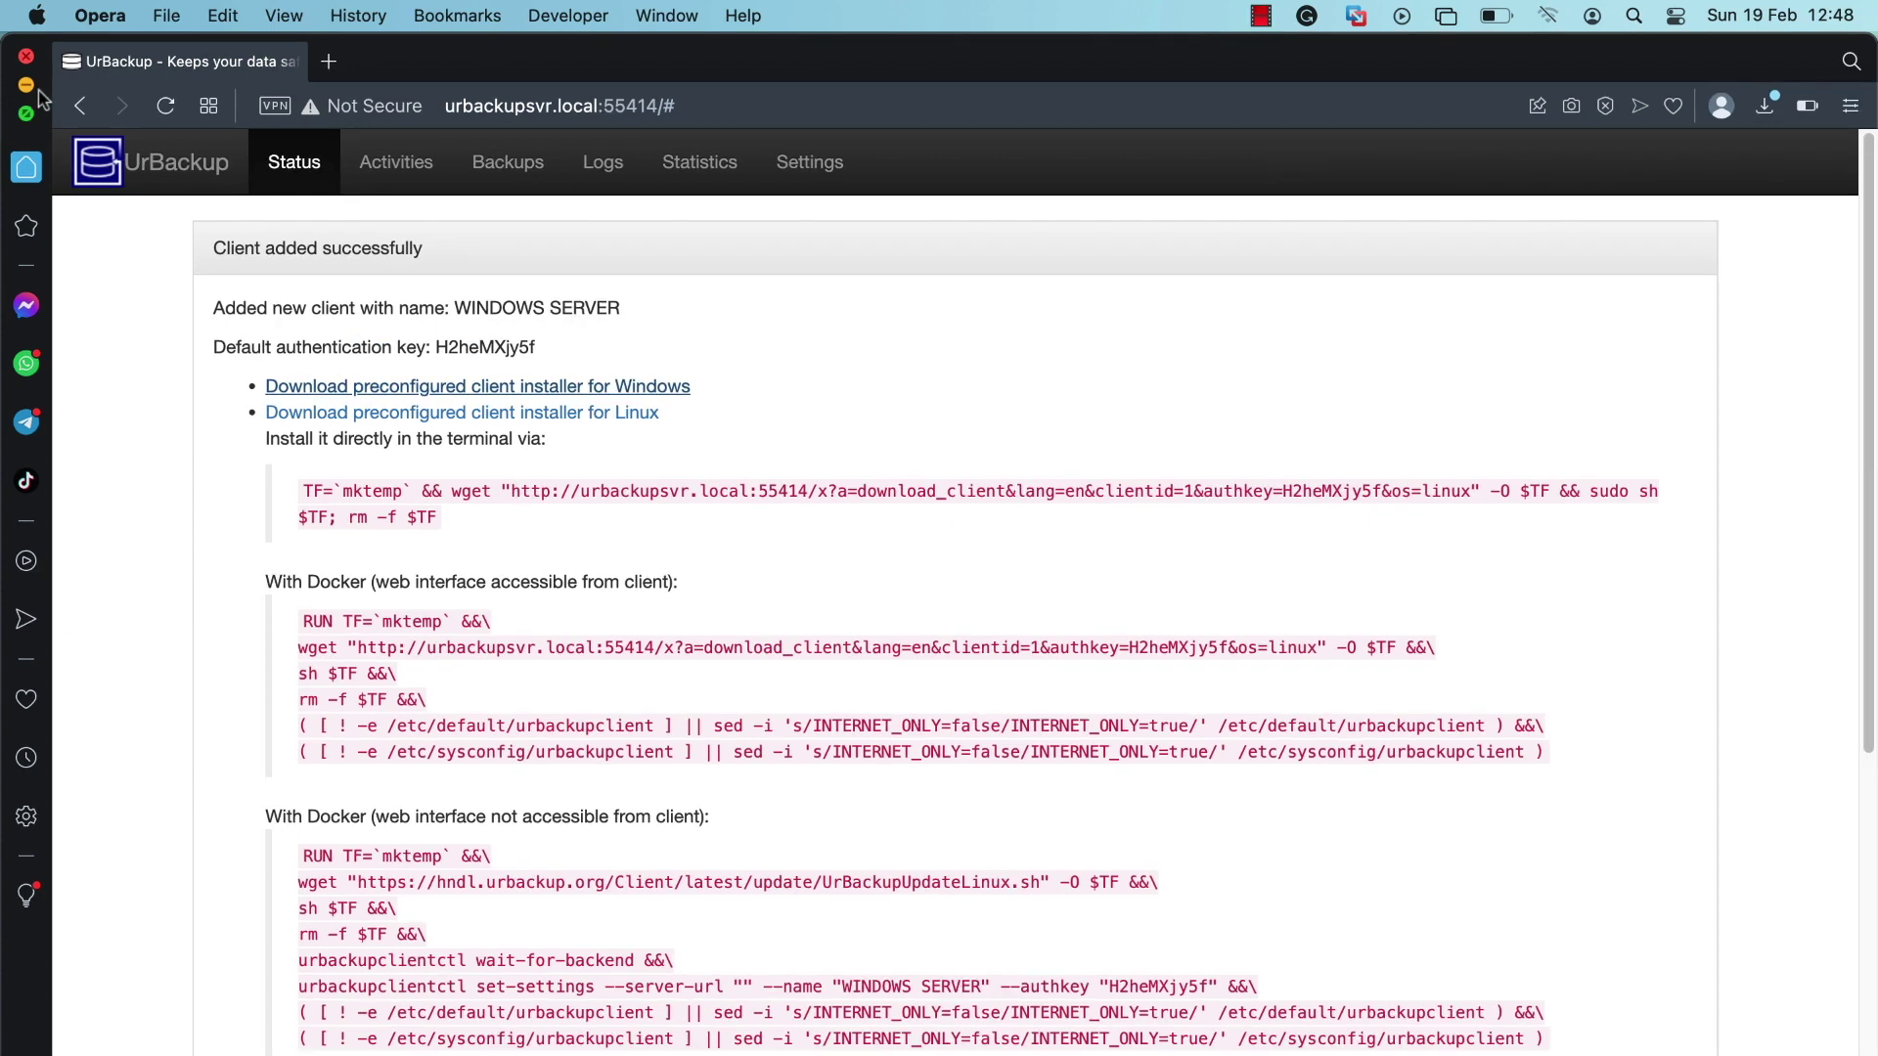
left_click(26, 85)
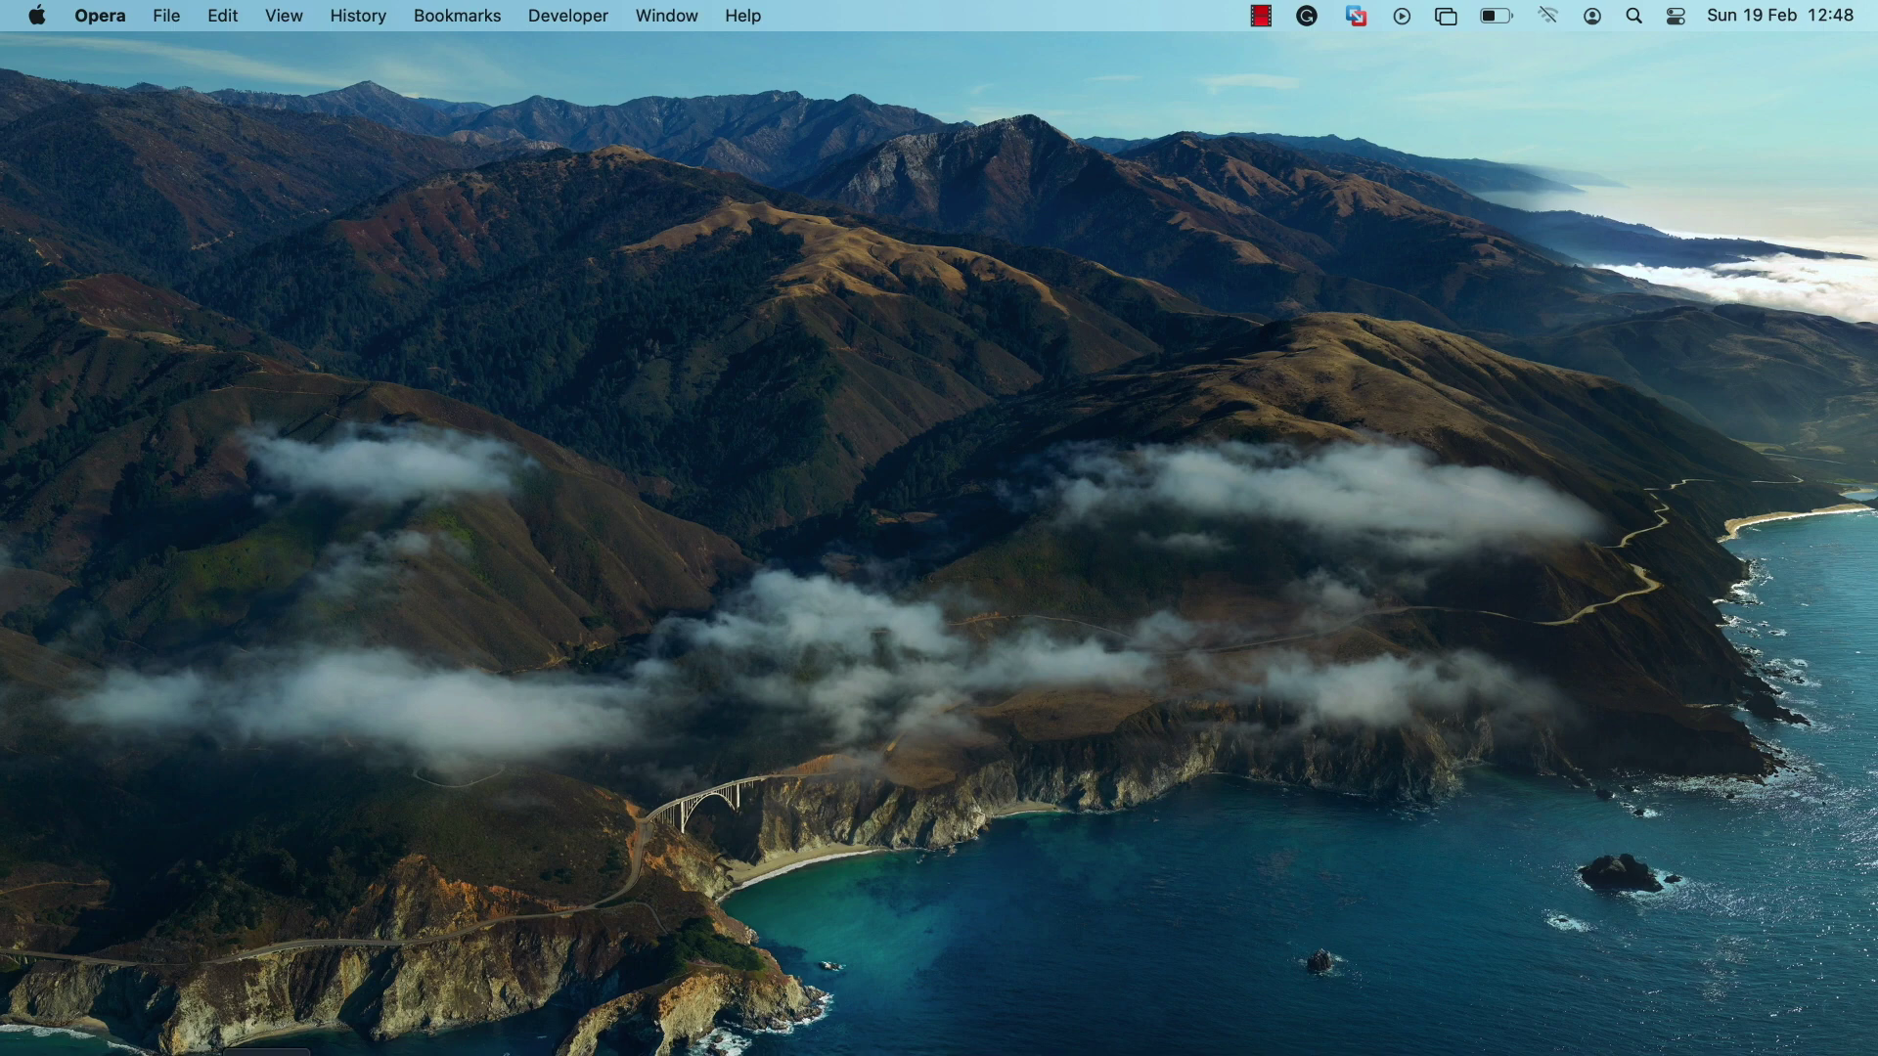
Step: Move the downloaded UrBackup Client (WINDOWS SERVER).exe from Downloads into the SOFTWARES folder
left_click(274, 1050)
left_click(477, 394)
left_click_drag(476, 394, 508, 354)
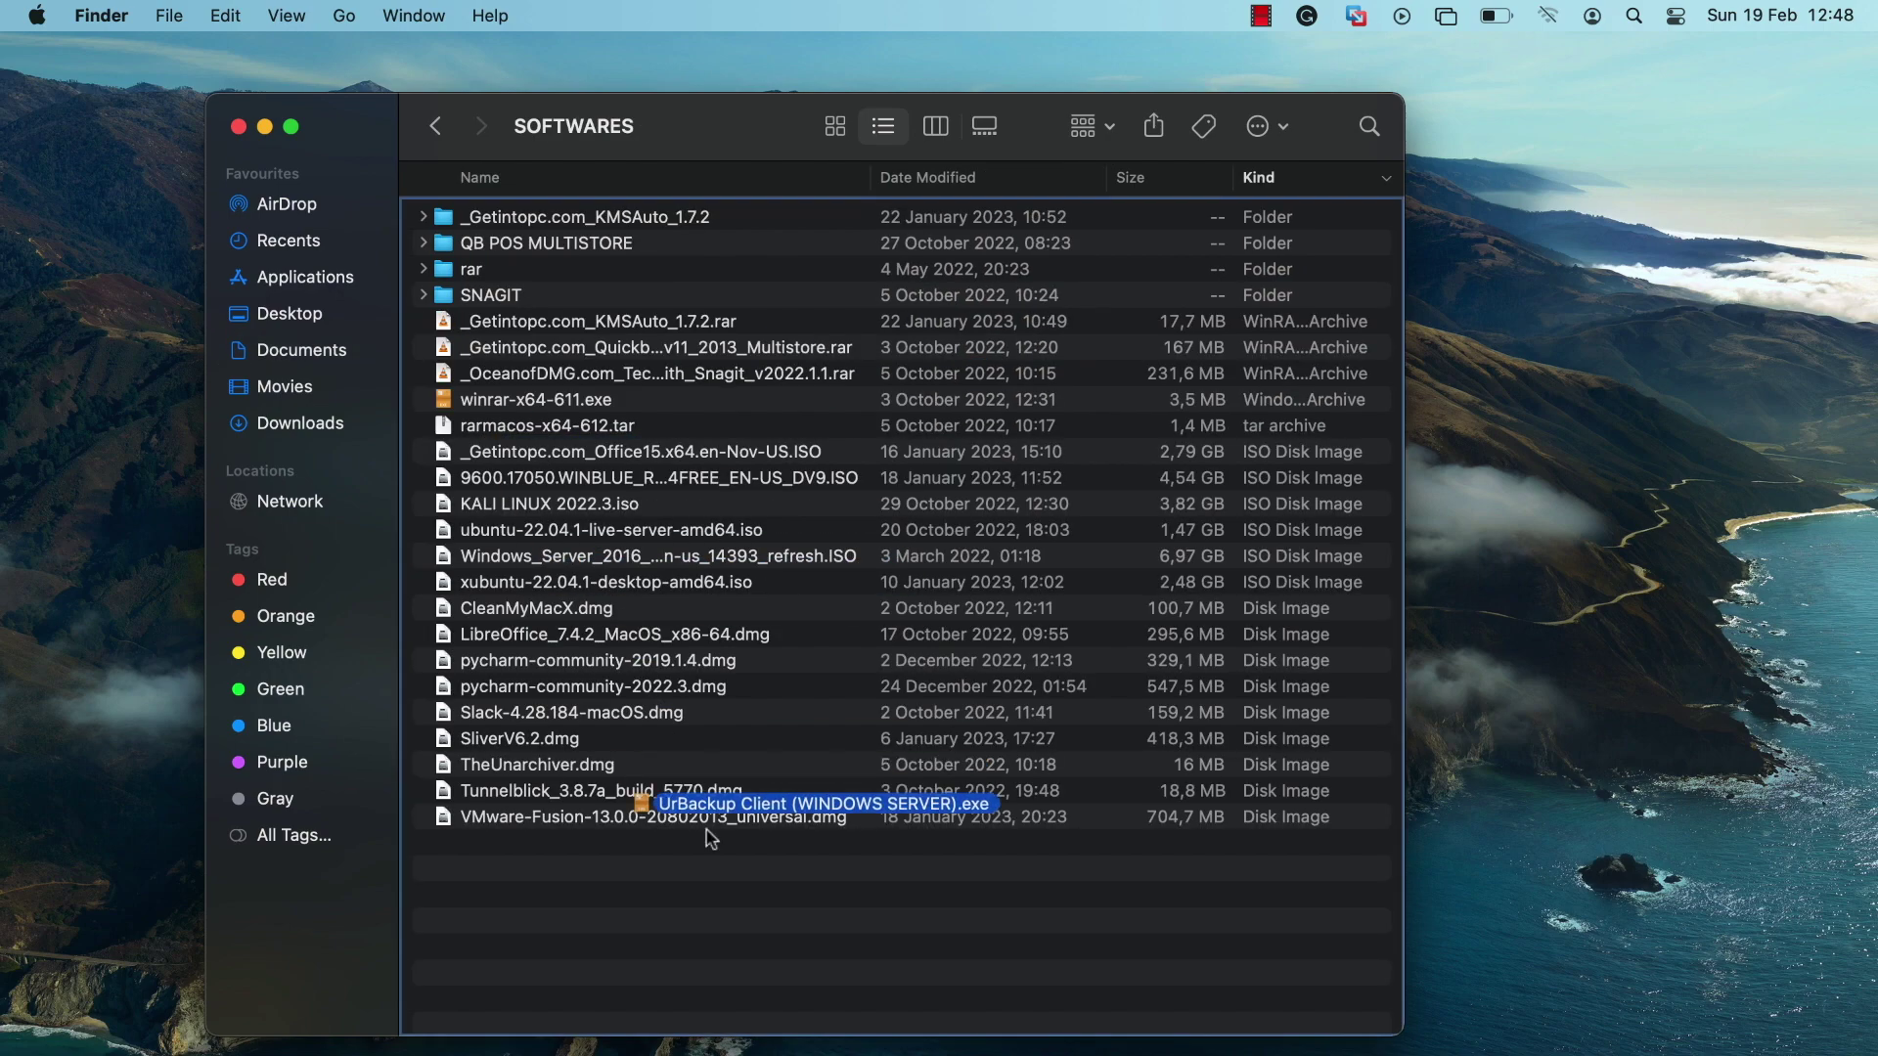
left_click(244, 125)
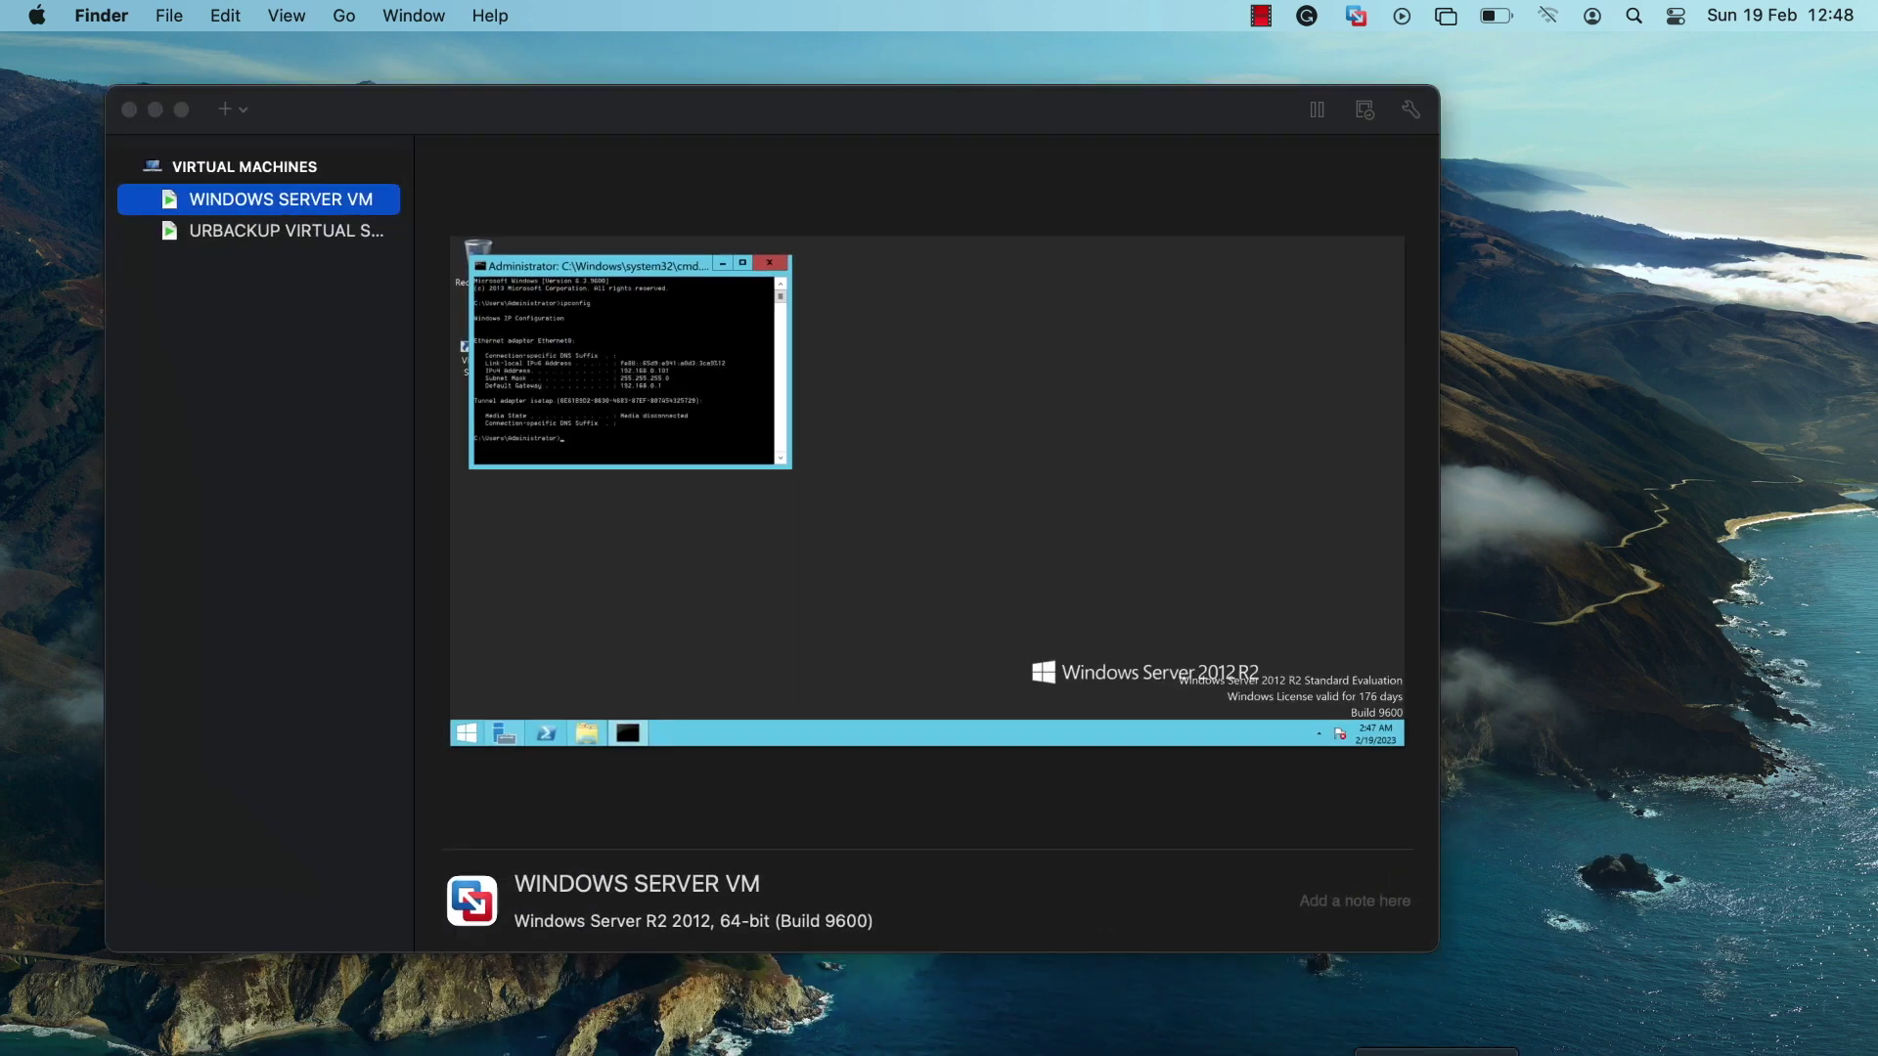
Step: Bring the WINDOWS SERVER VM console back and close its command prompt
right_click(337, 202)
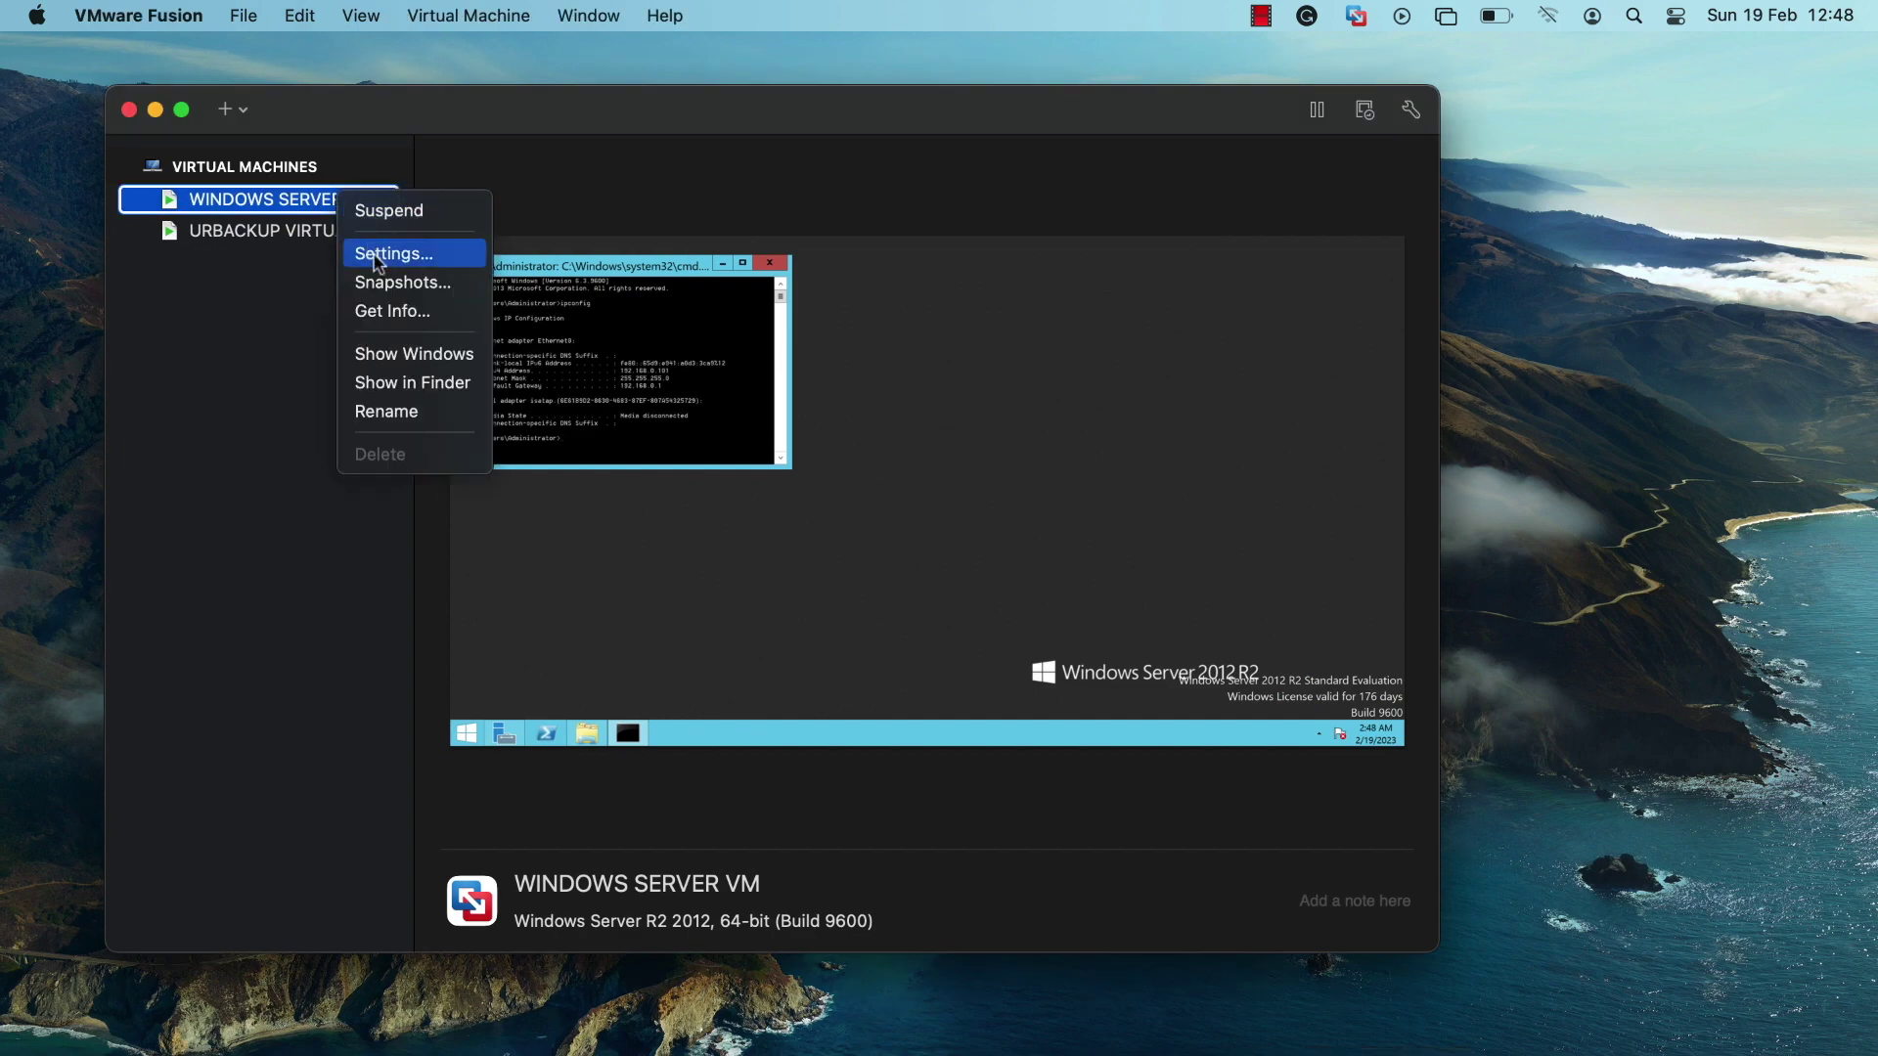
left_click(396, 355)
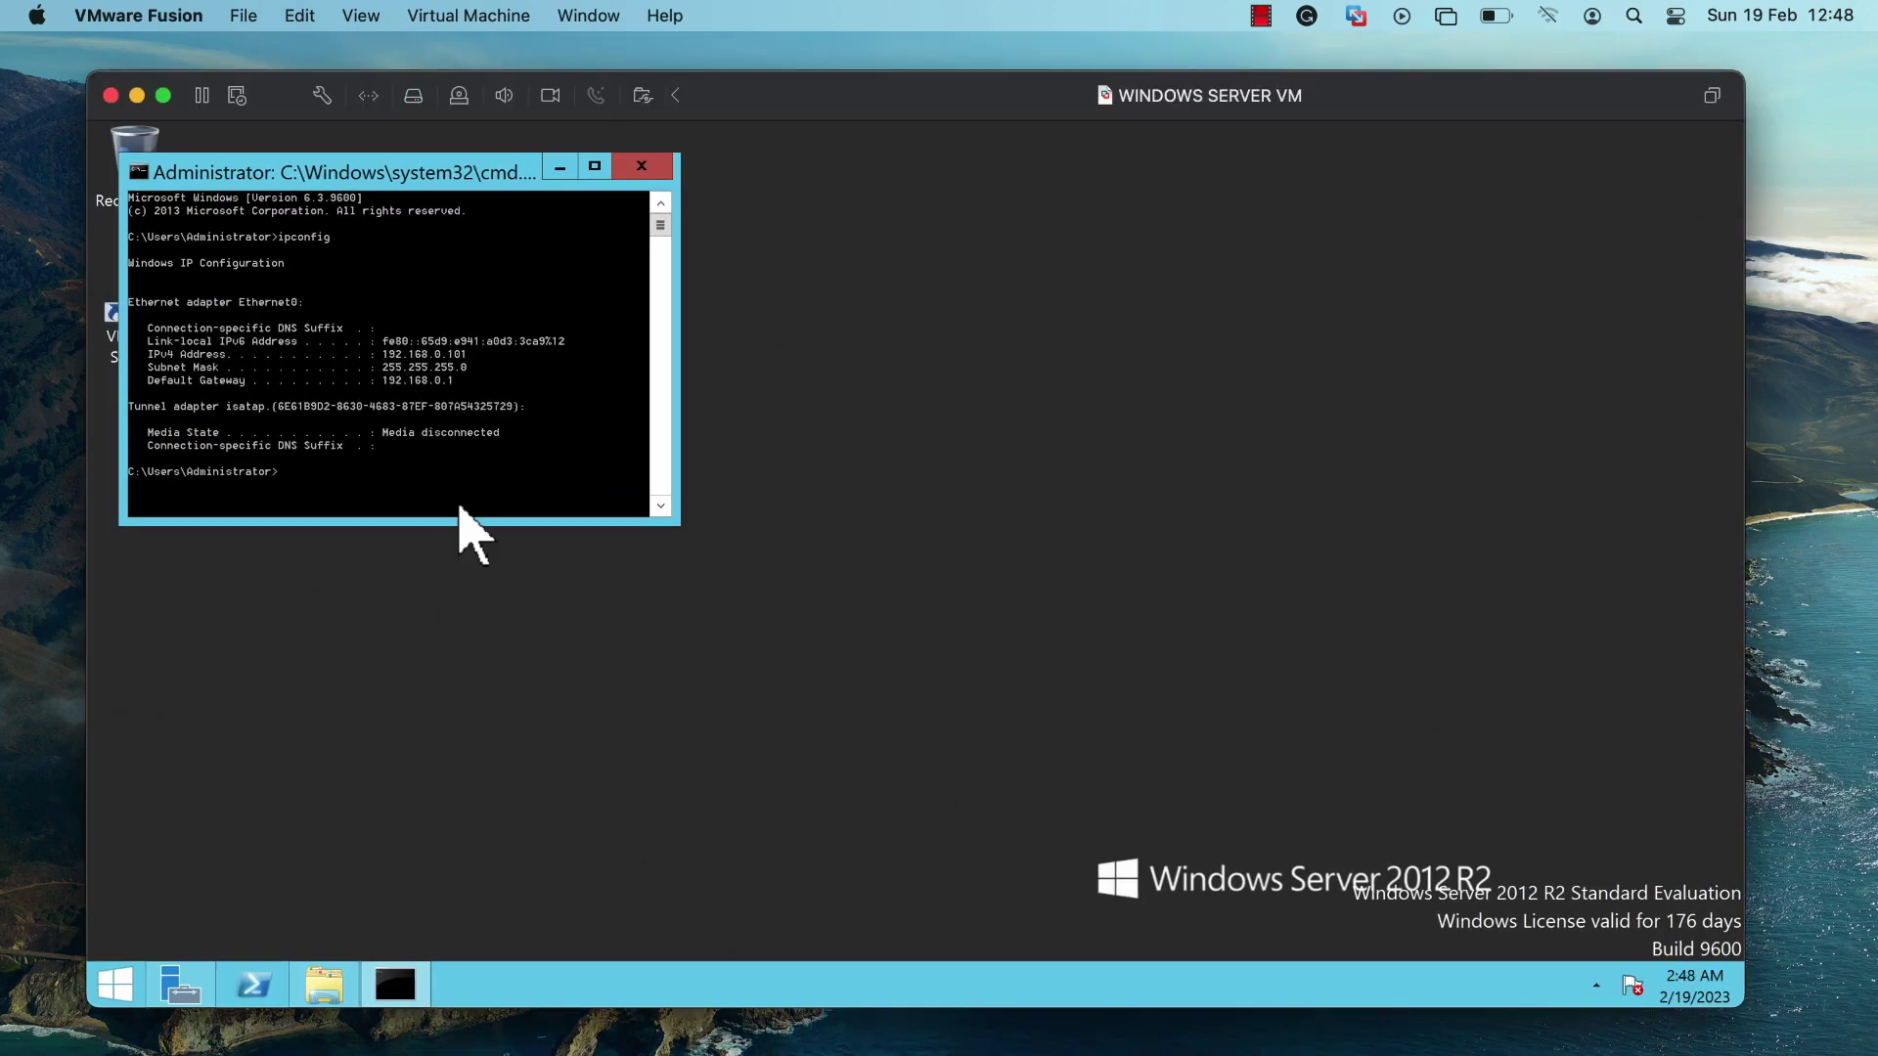
left_click(637, 167)
Step: Cut the UrBackup installer from VMware Shared Folders > SOFTWARES, paste it onto the guest desktop, and run it
double_click(137, 322)
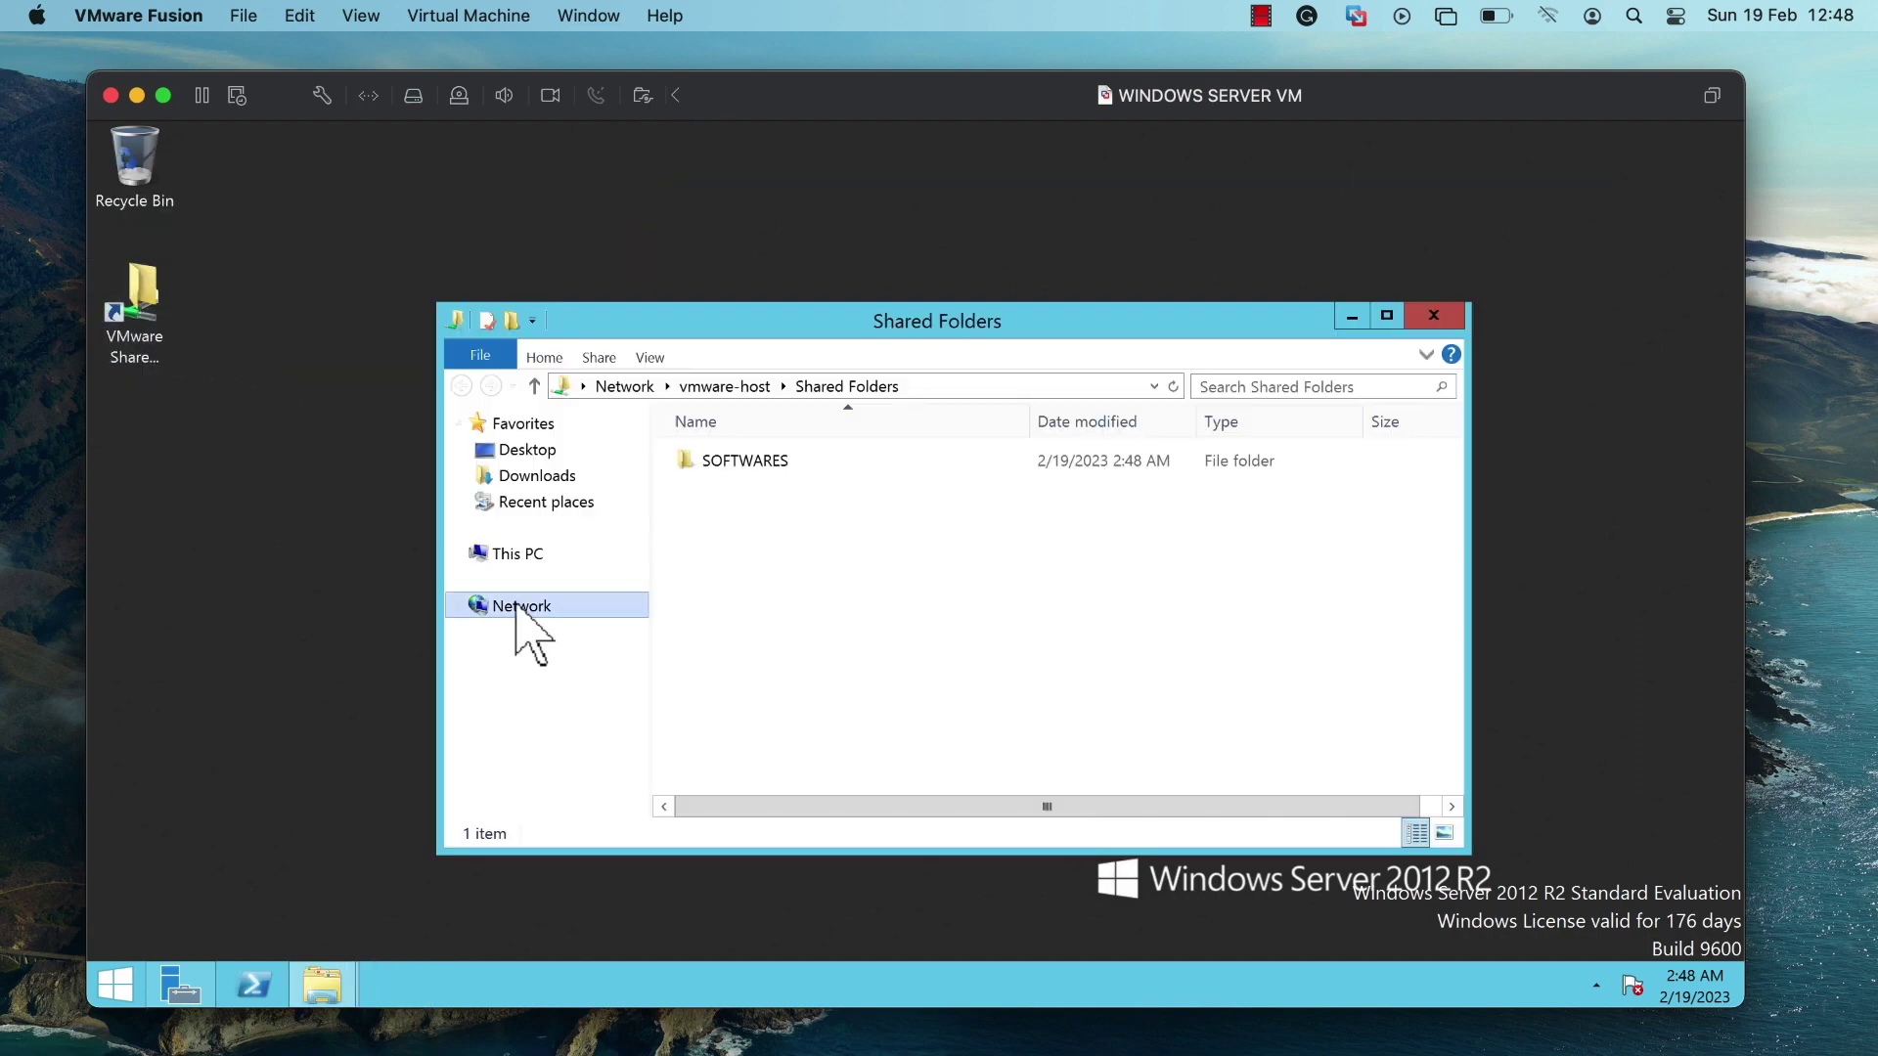
double_click(729, 459)
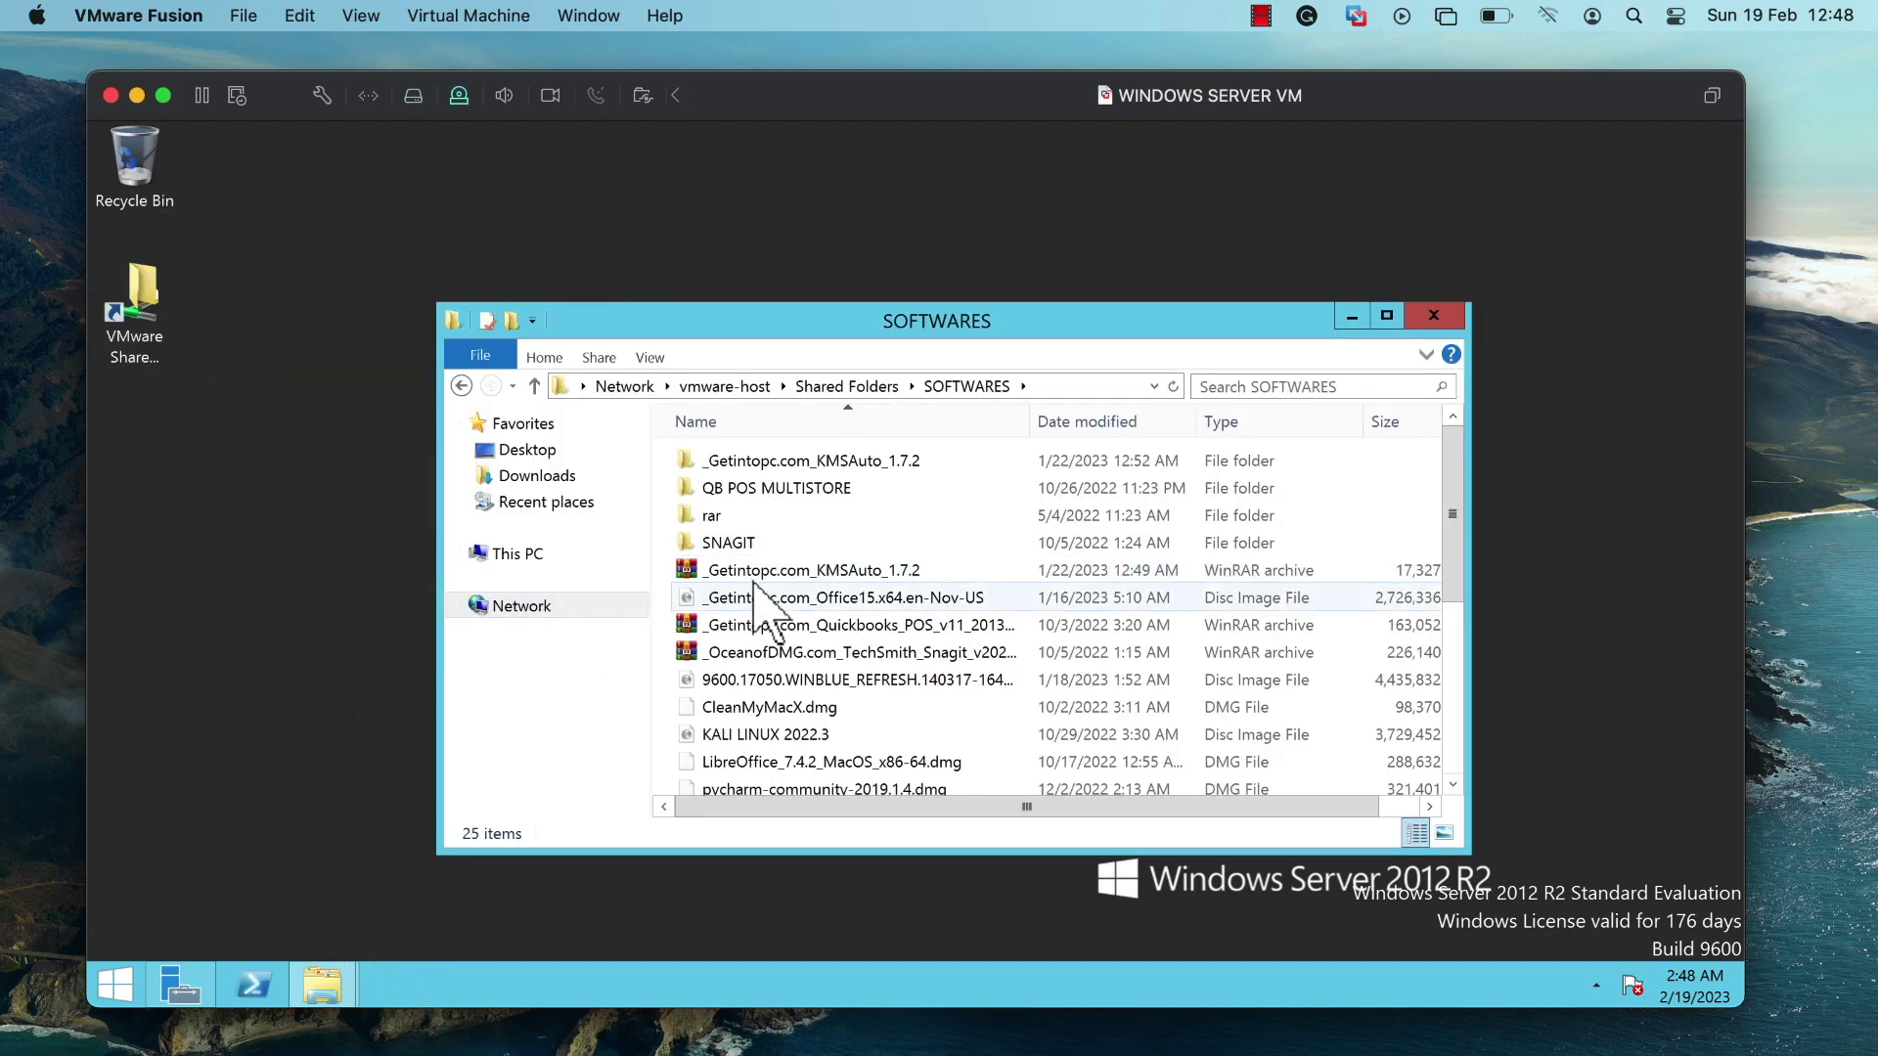
scroll(753, 585, "down", 4)
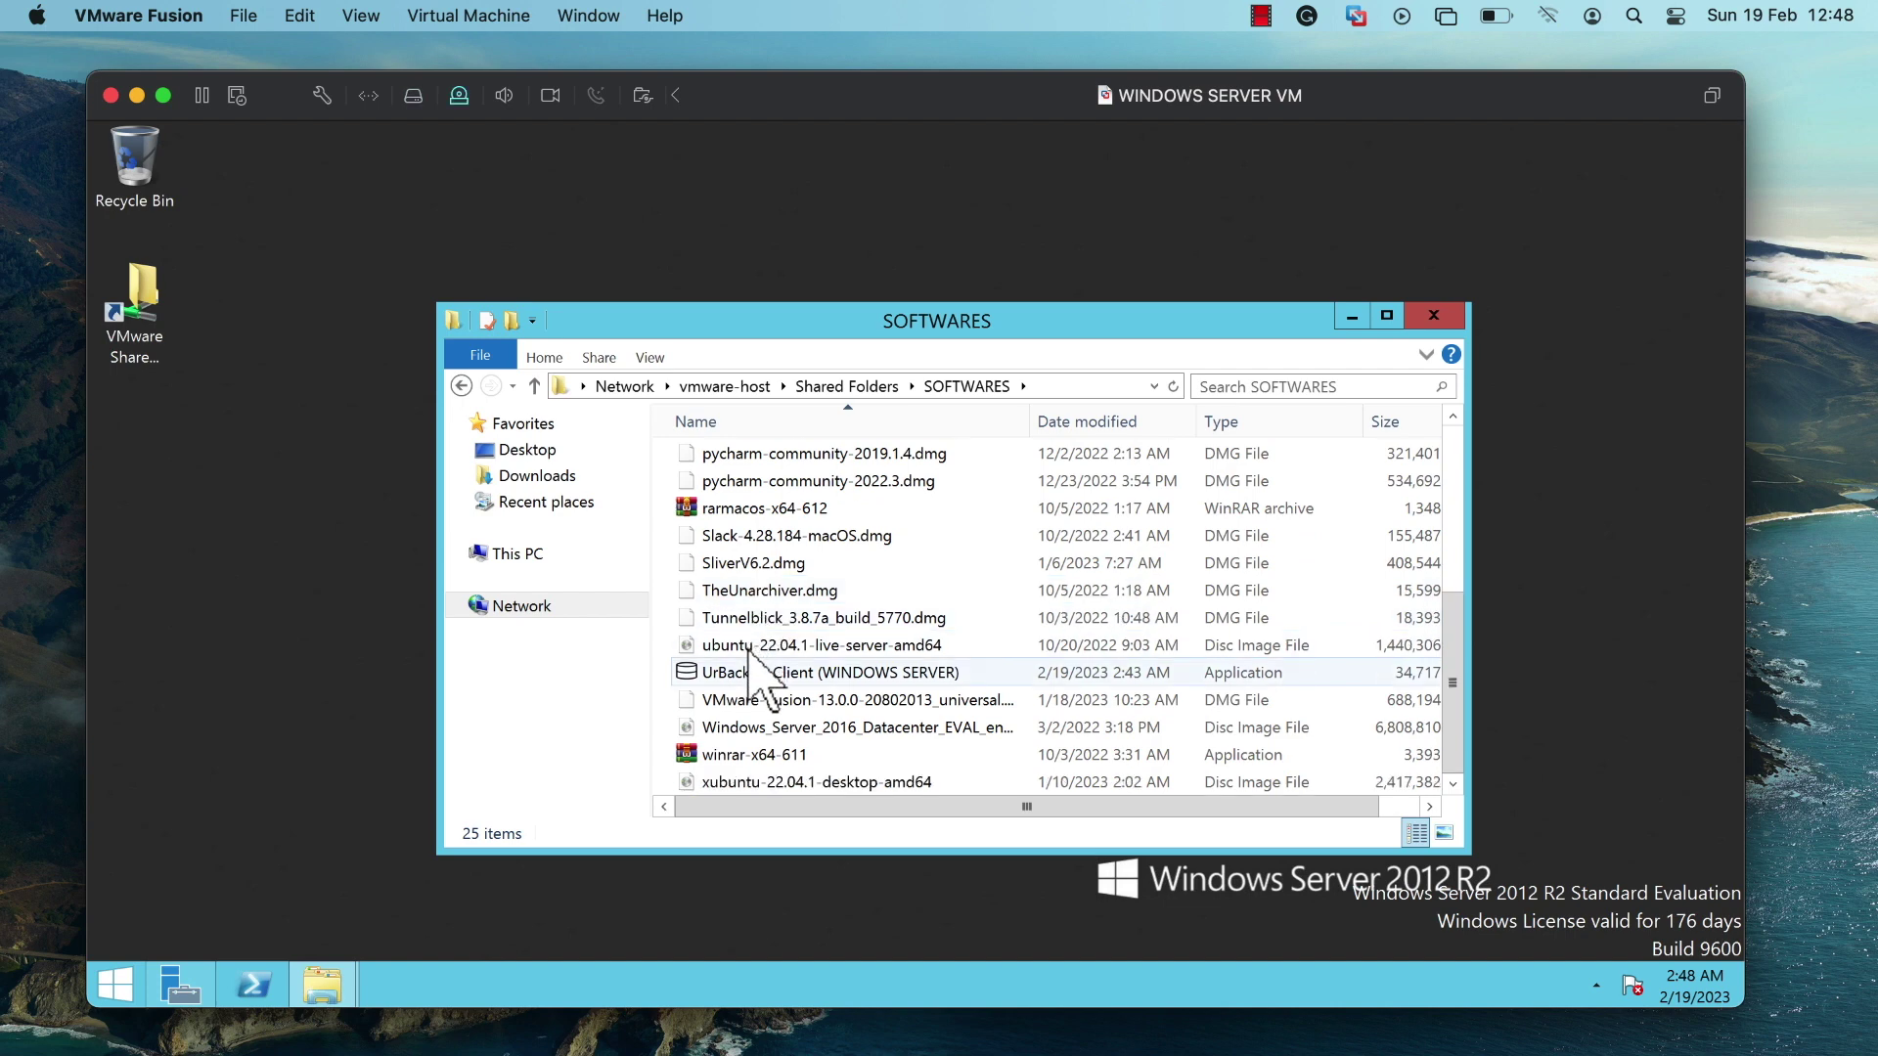
right_click(771, 669)
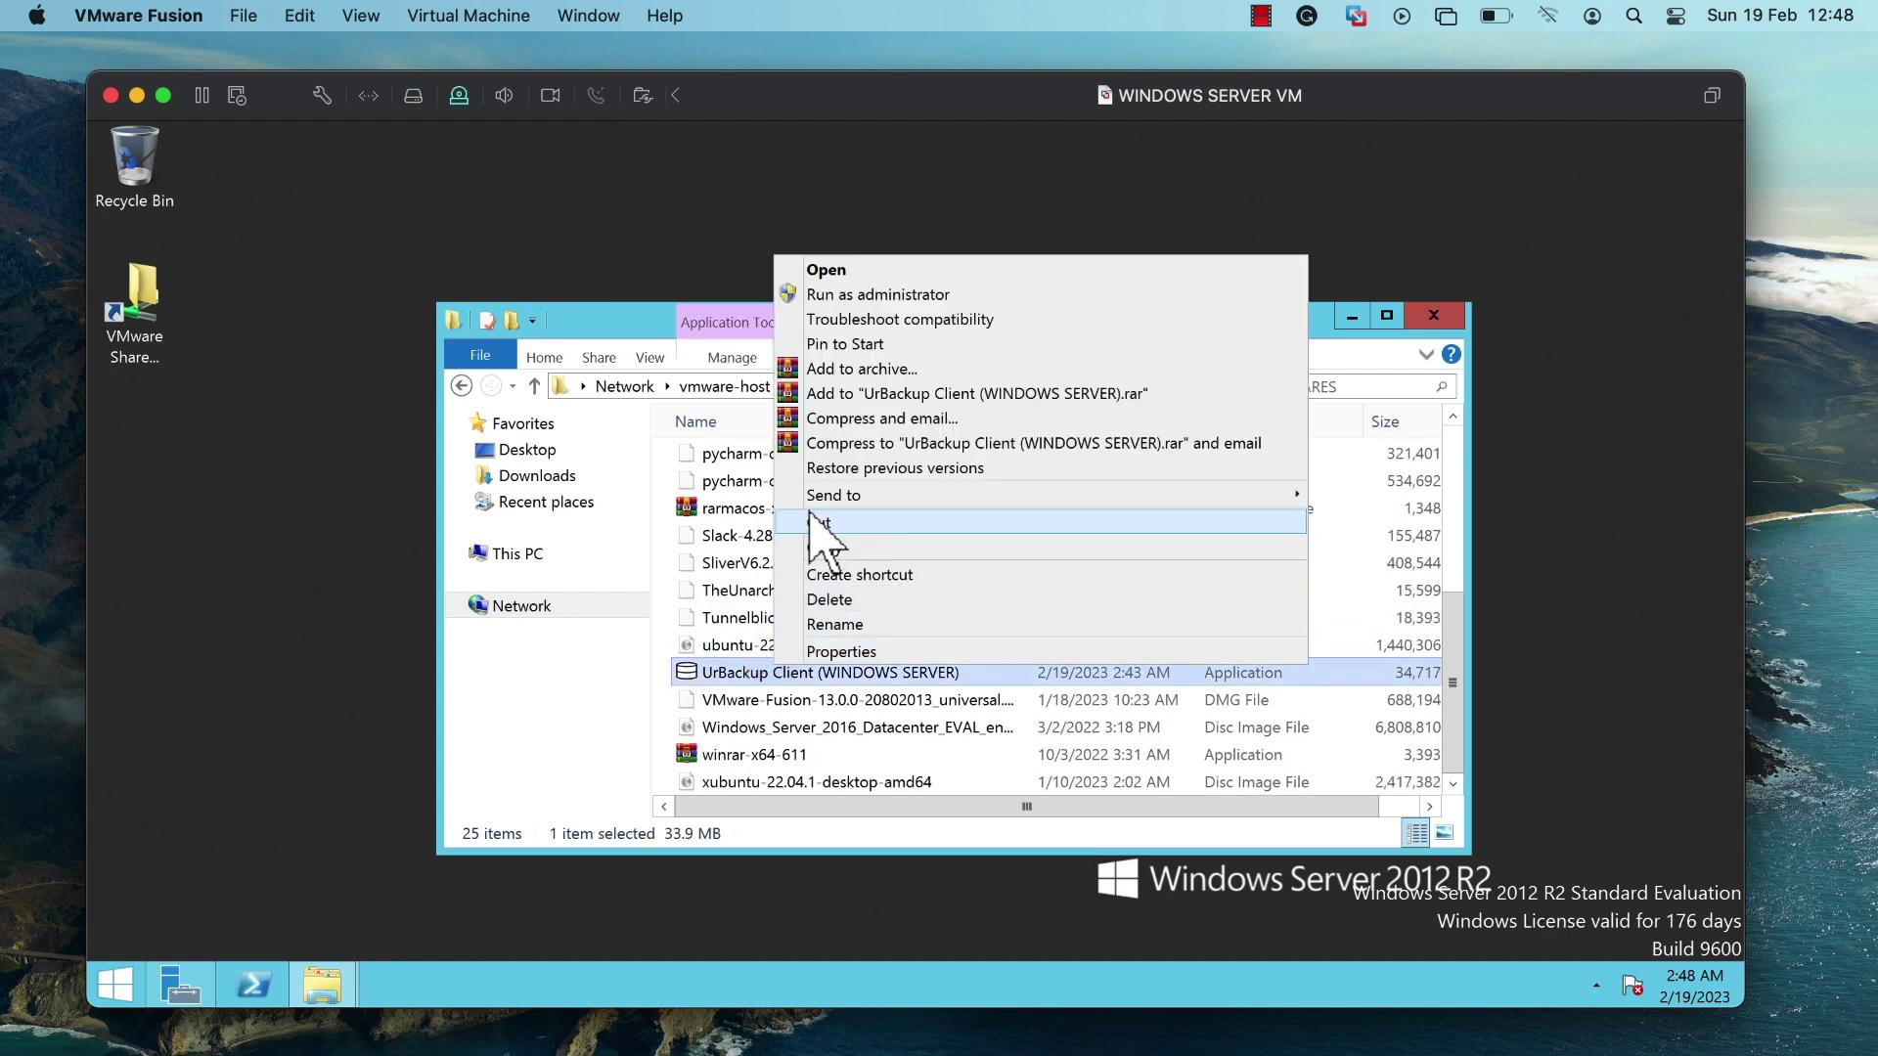
left_click(817, 522)
left_click(1352, 315)
right_click(637, 244)
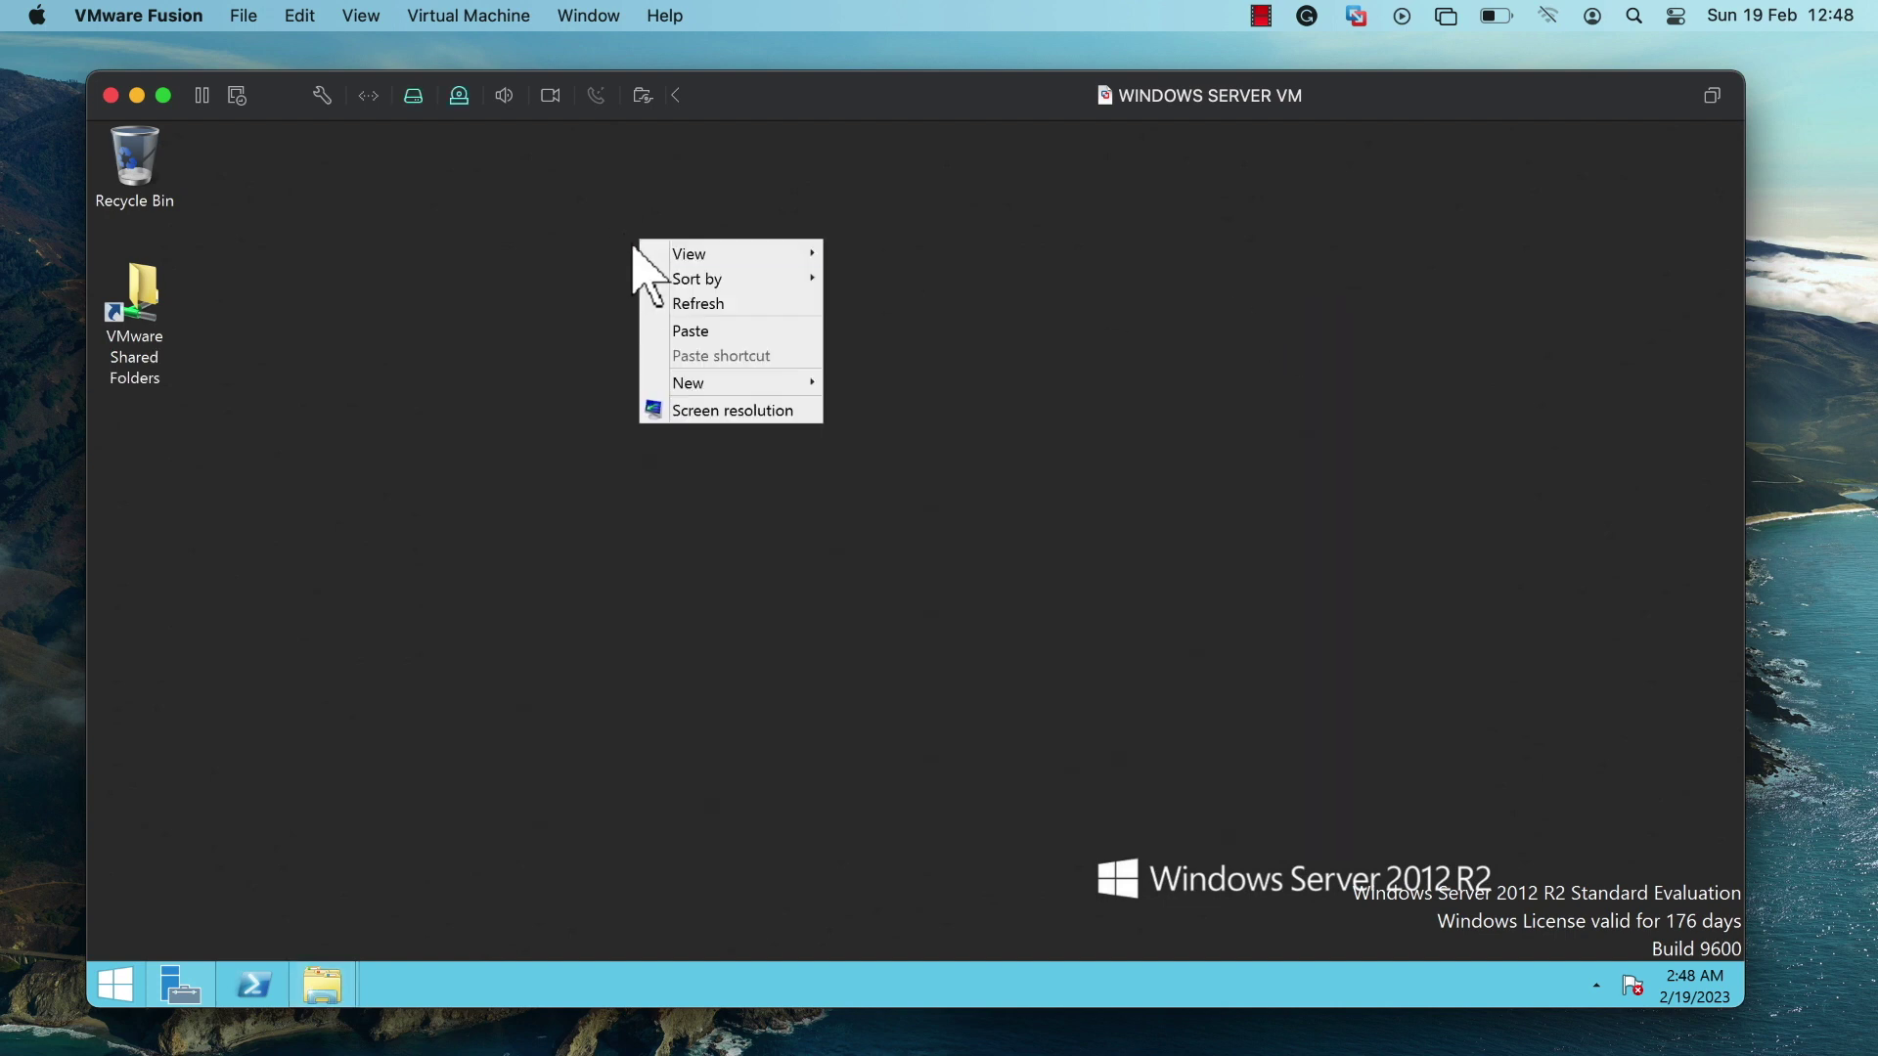
left_click(689, 331)
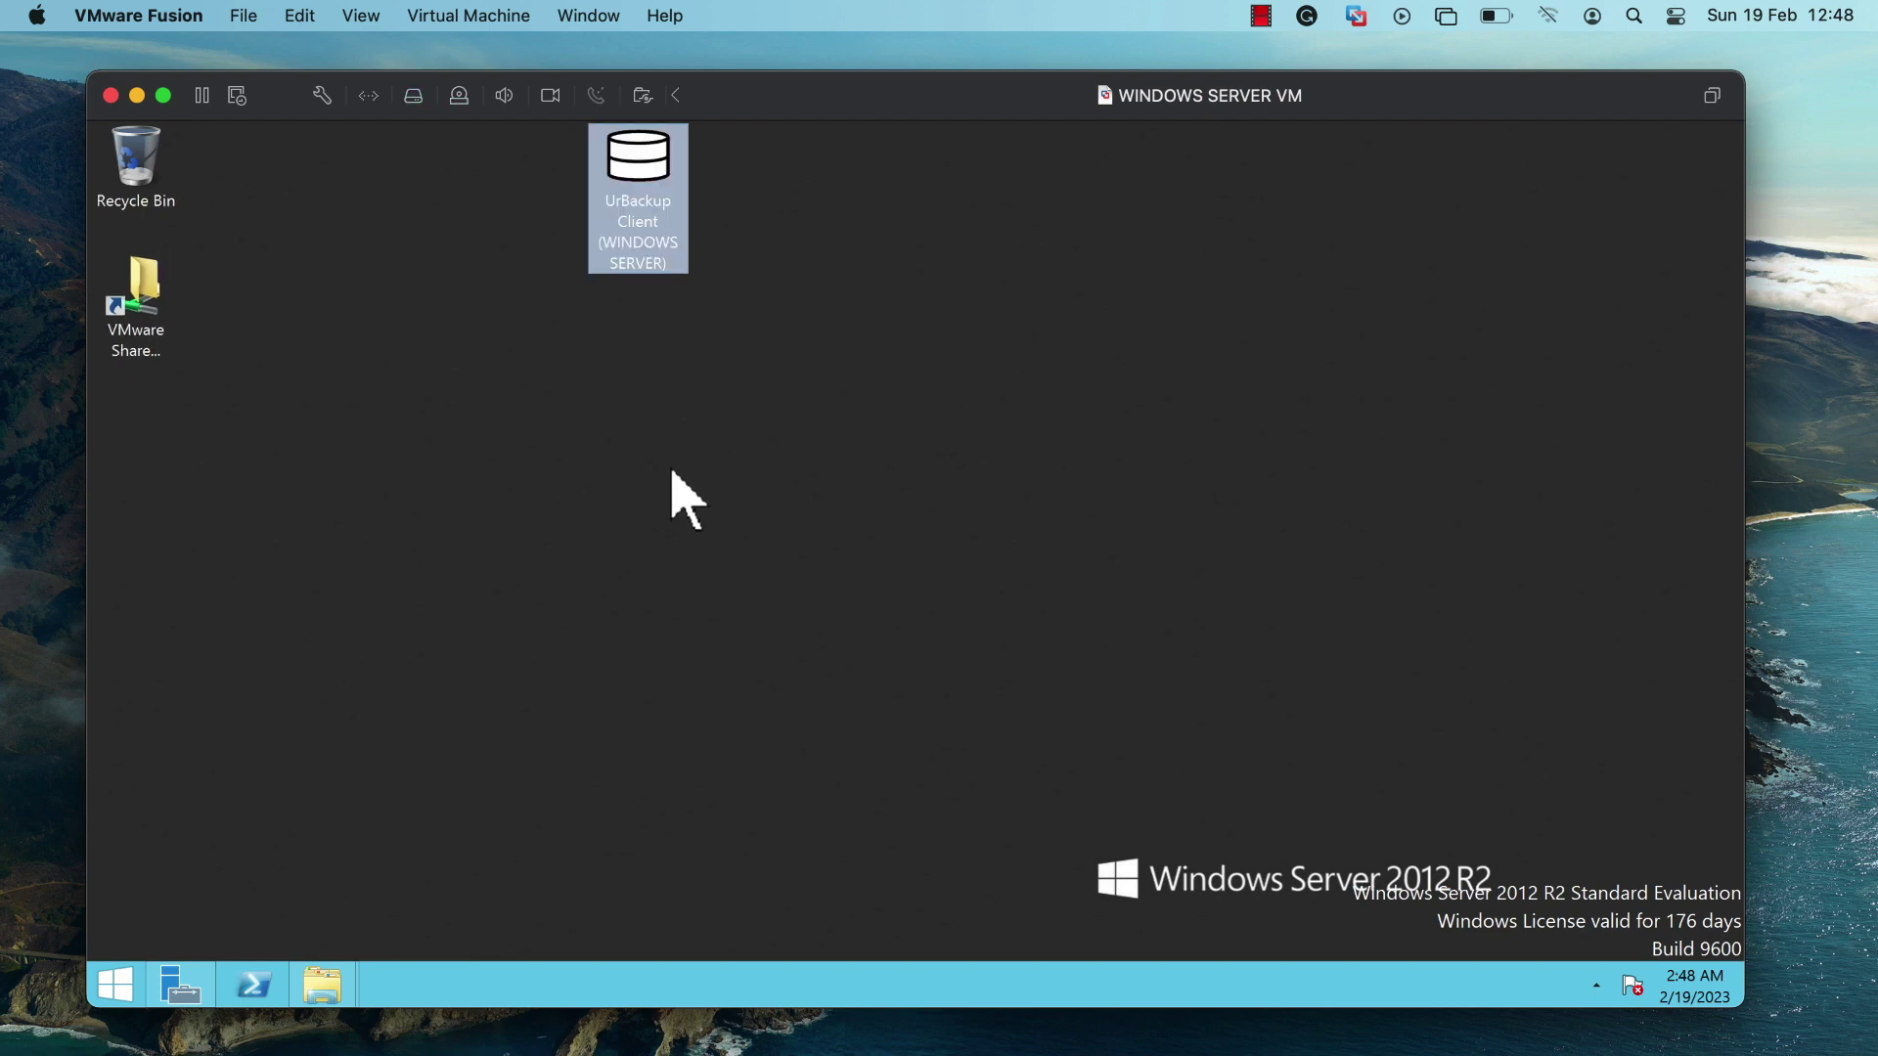
double_click(646, 253)
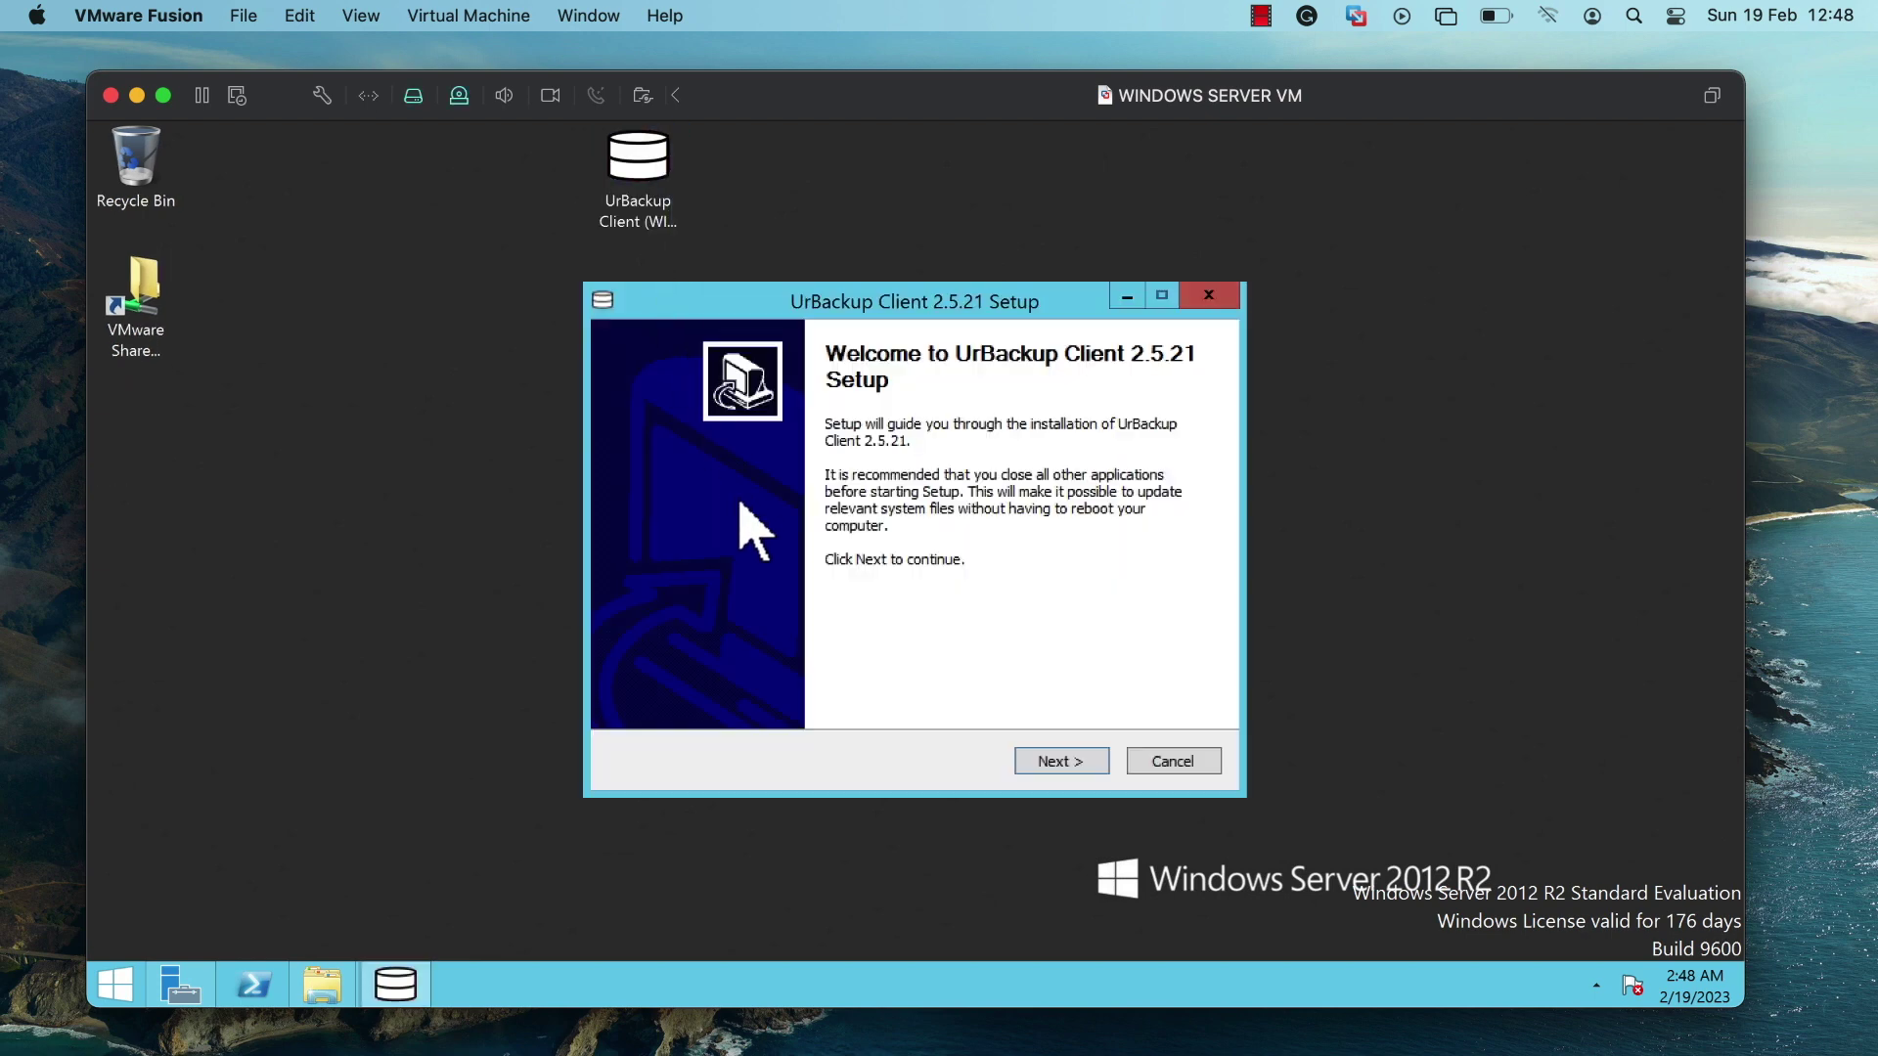
Step: Accept the licence and install UrBackup Client 2.5.21 into the default C:\Program Files\UrBackup folder
left_click(1039, 758)
left_click(1039, 749)
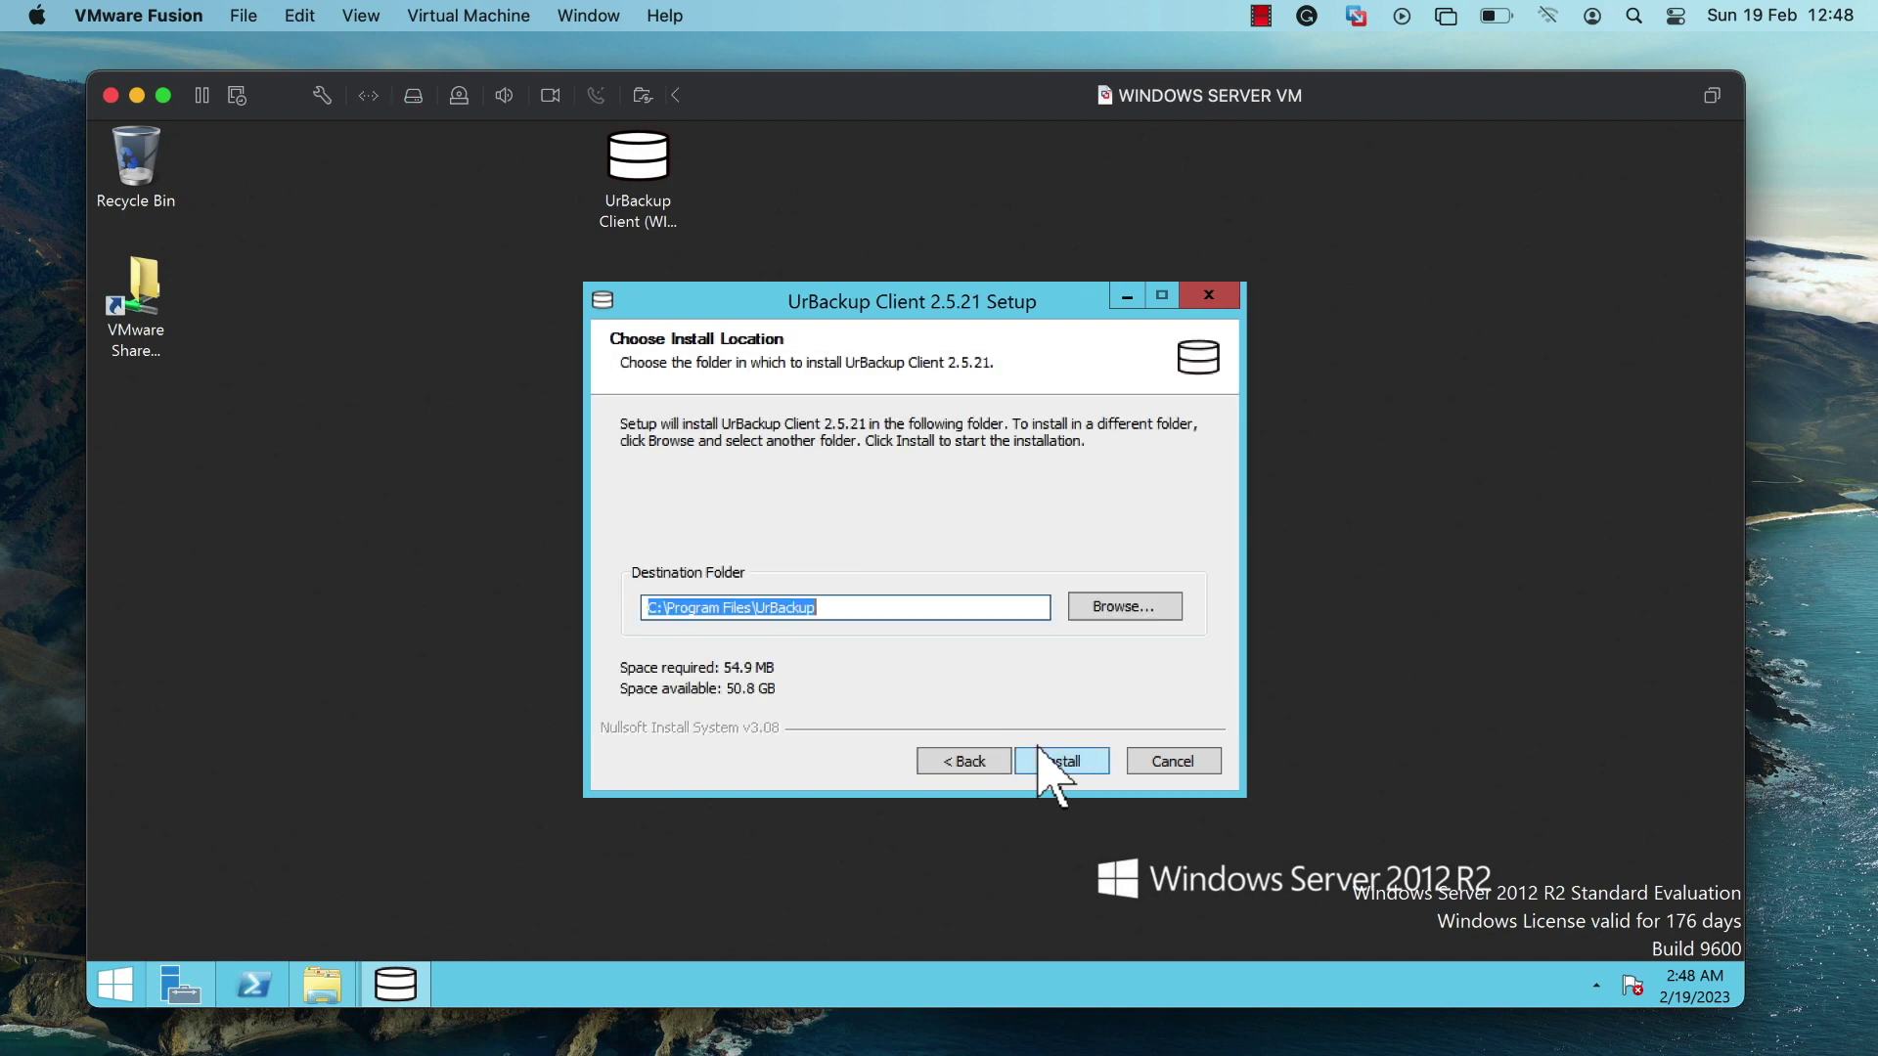
left_click(1038, 750)
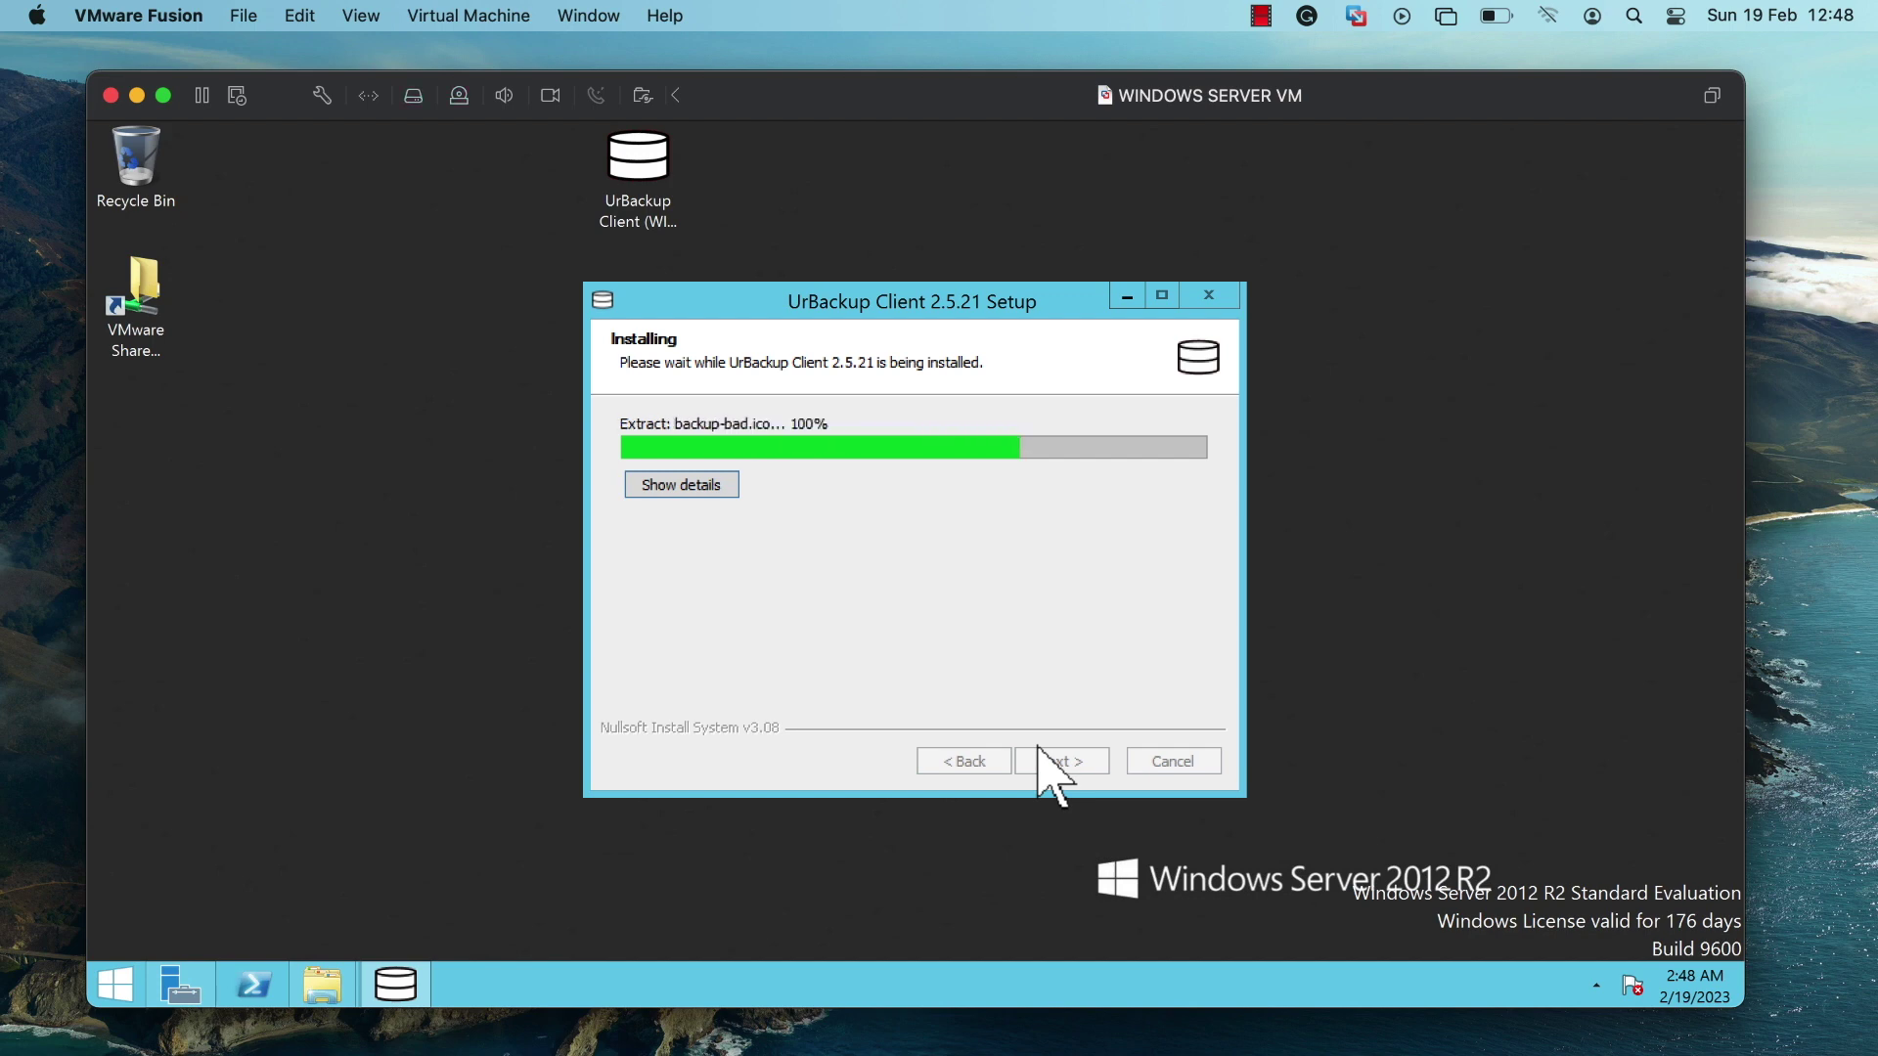
left_click(1052, 761)
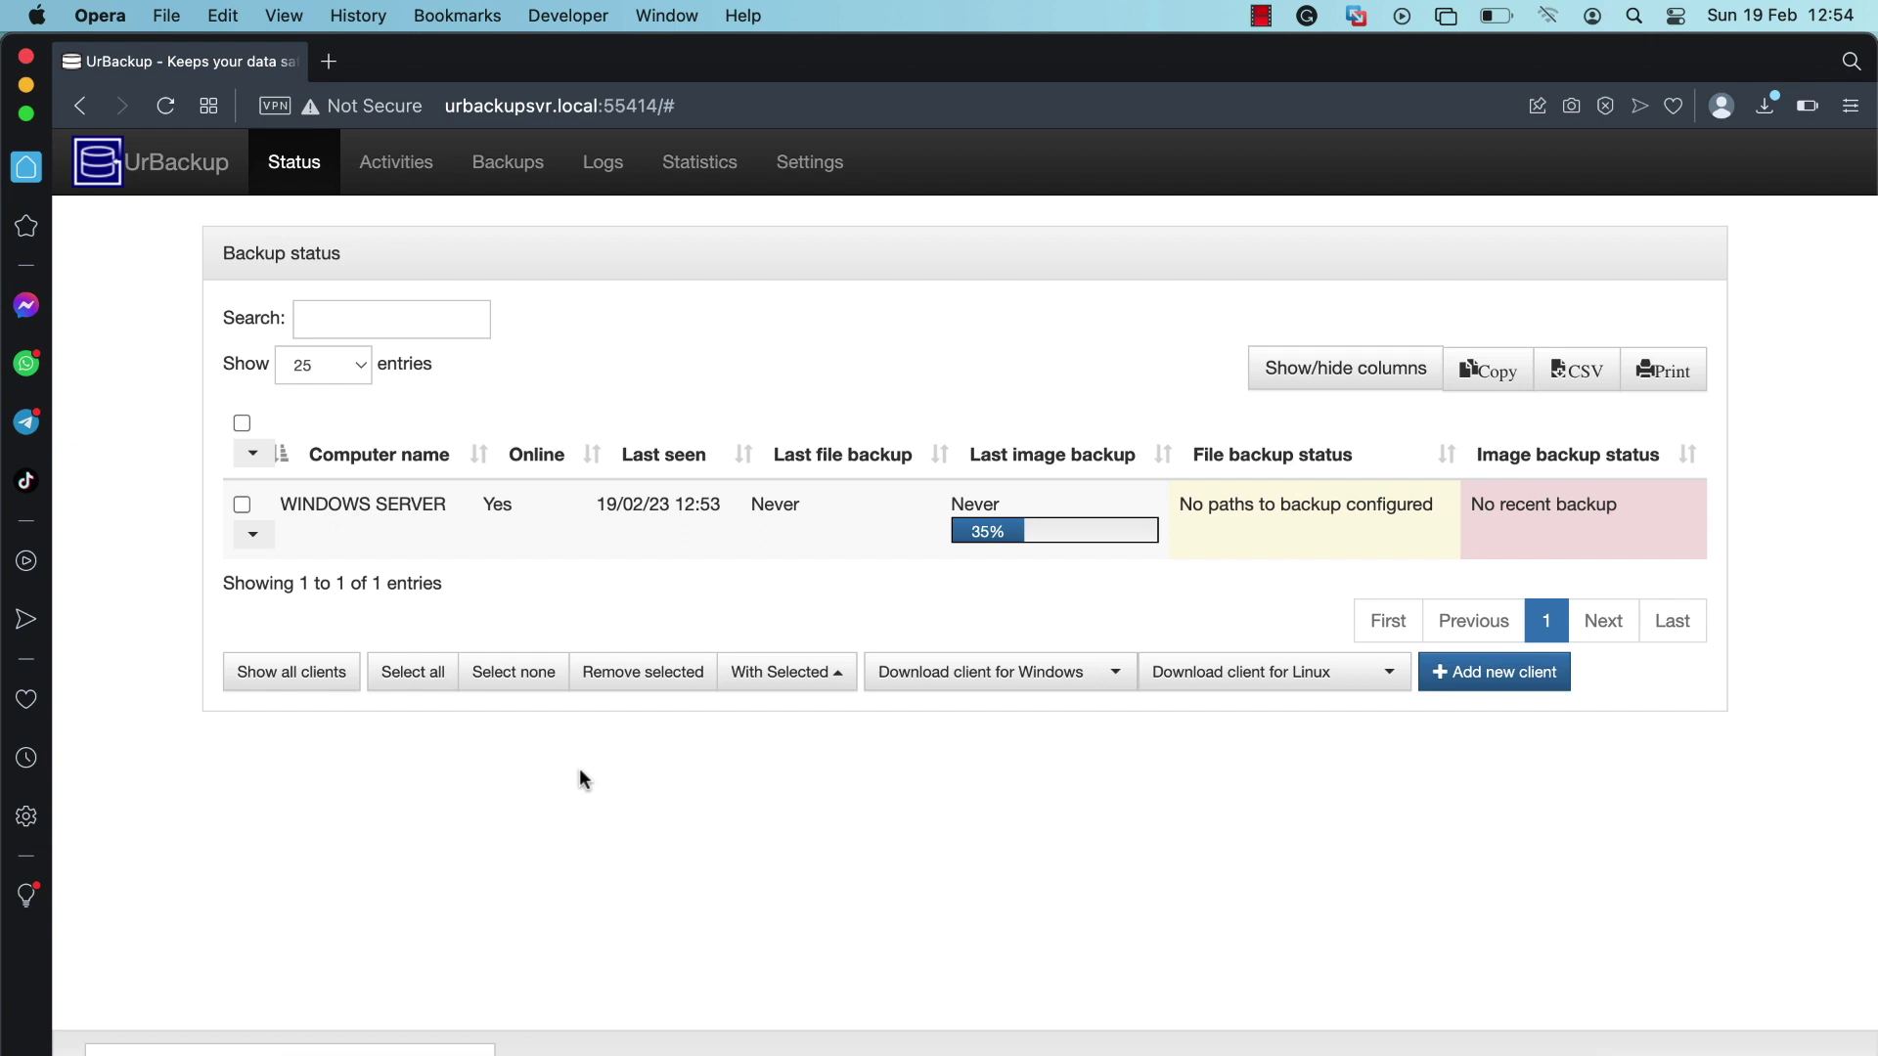
Step: Reload the UrBackup status page and log in with the admin password
left_click(164, 106)
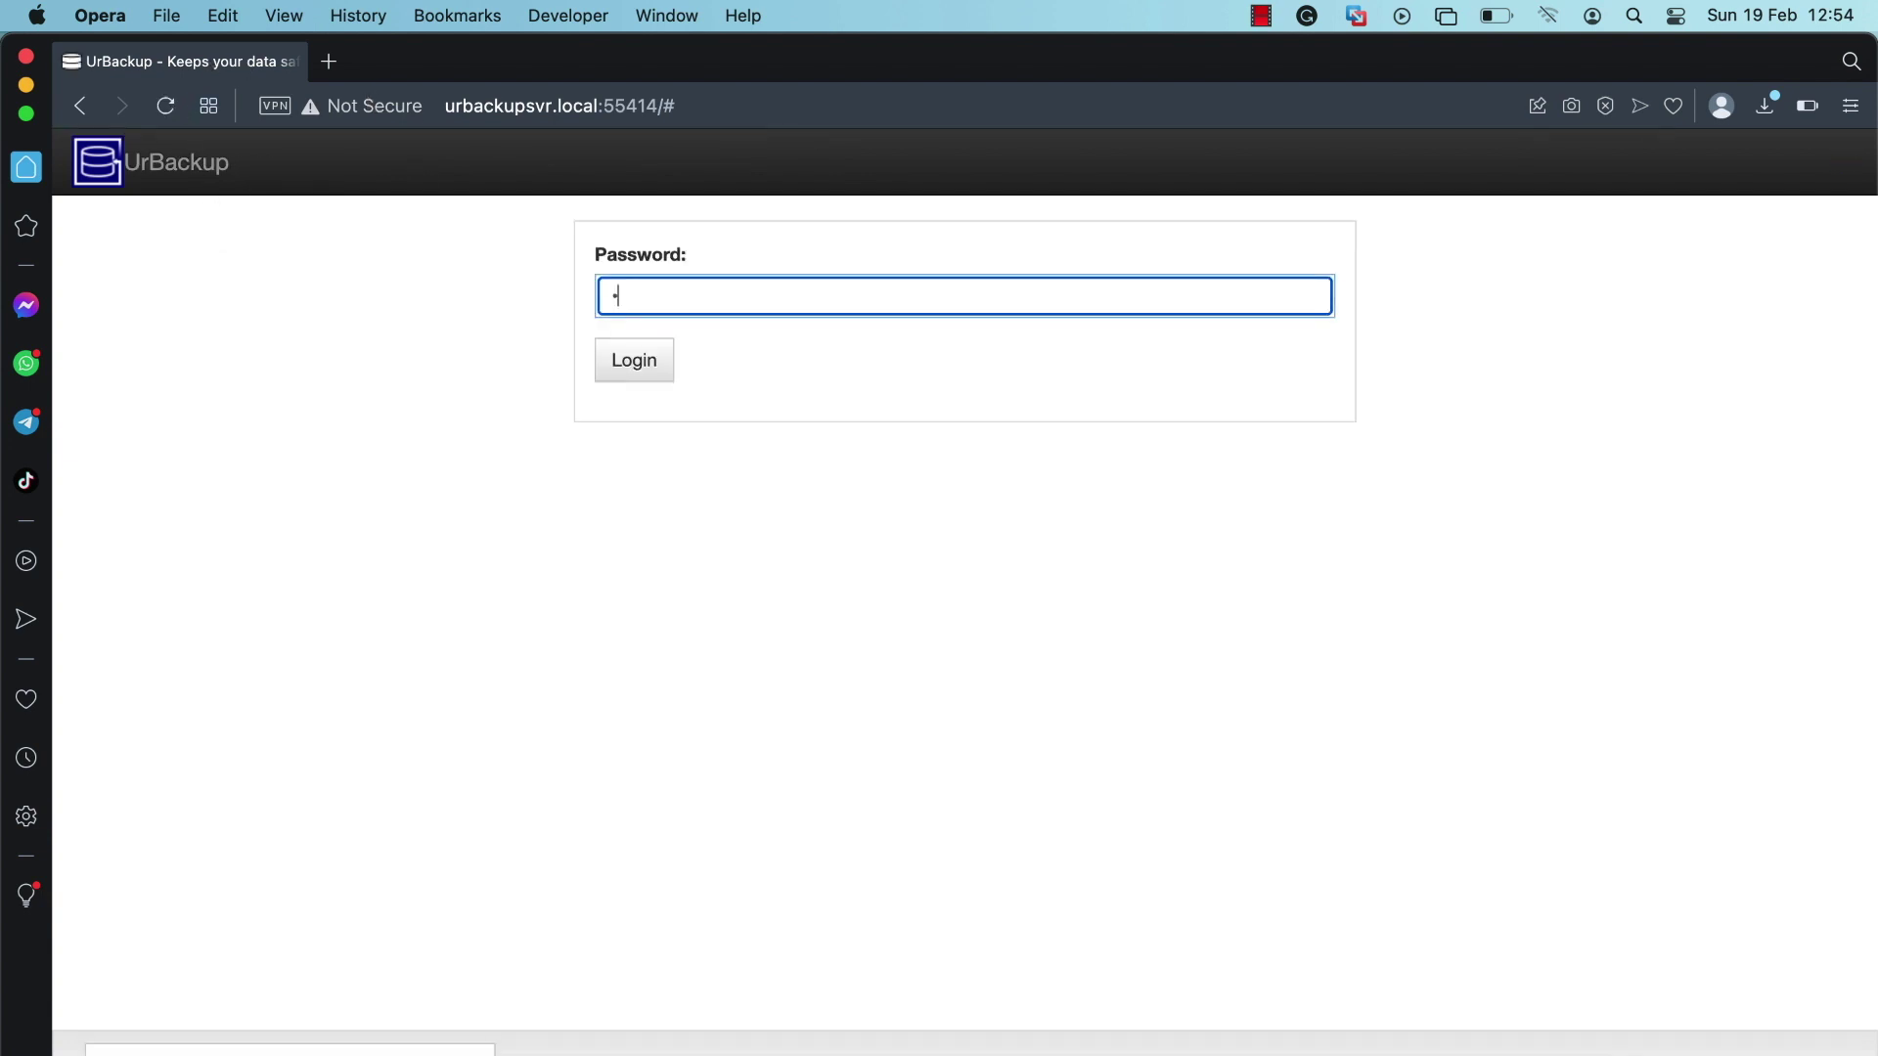
type("•••")
left_click(630, 371)
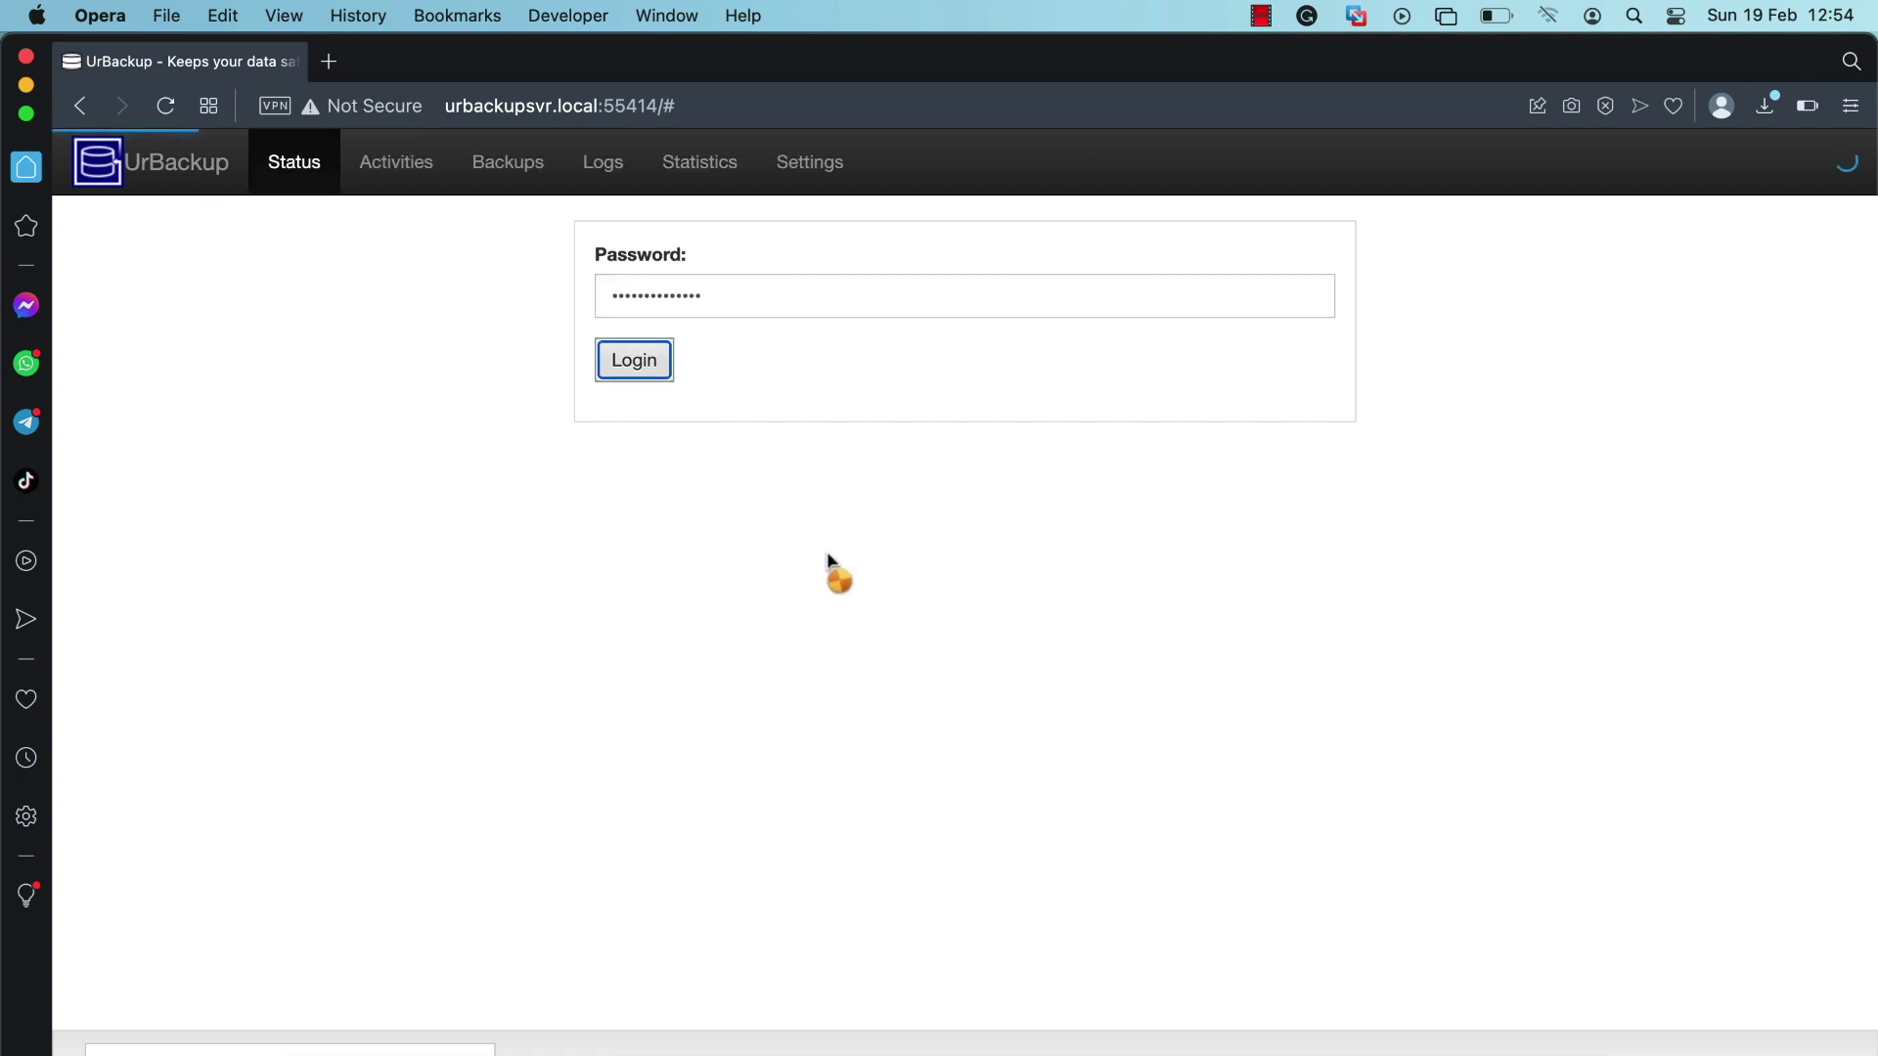